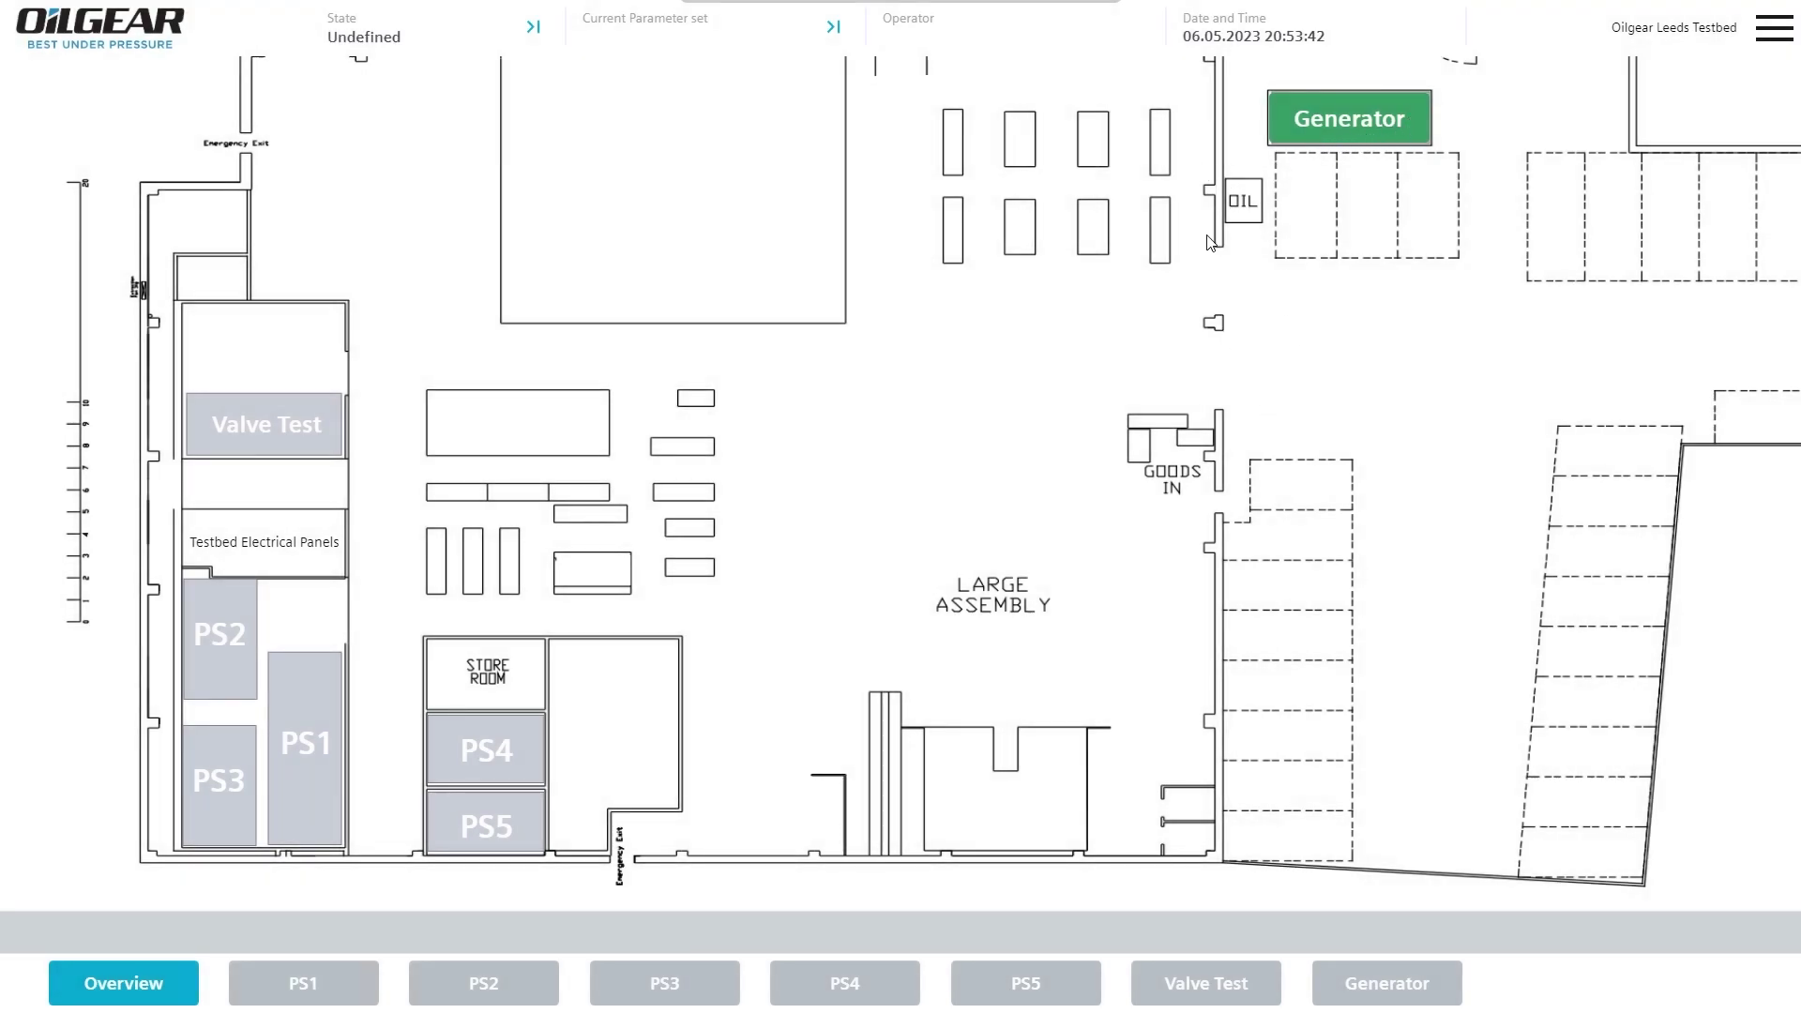
- Open the Generator page from the site map, check its status reads Running, then switch to TIA Portal
left_click(1281, 117)
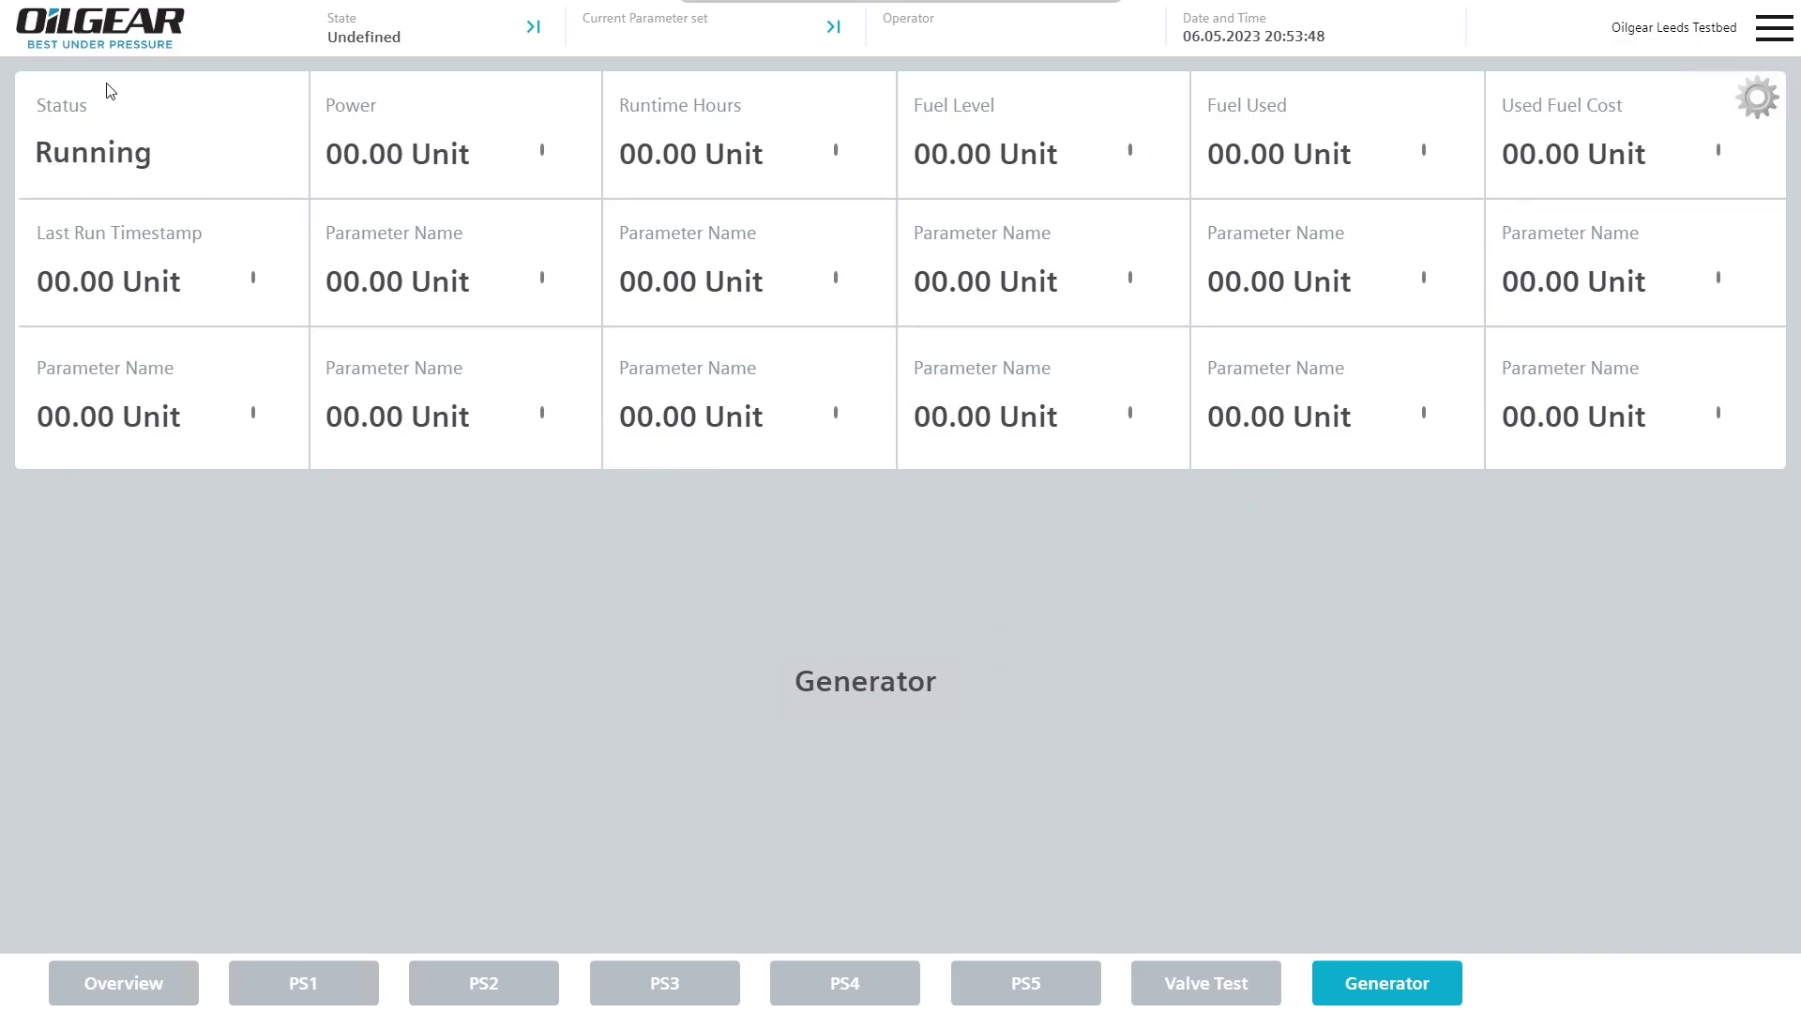
left_click(174, 36)
left_click(1309, 105)
left_click(97, 166)
left_click(527, 684)
key("alt+Tab")
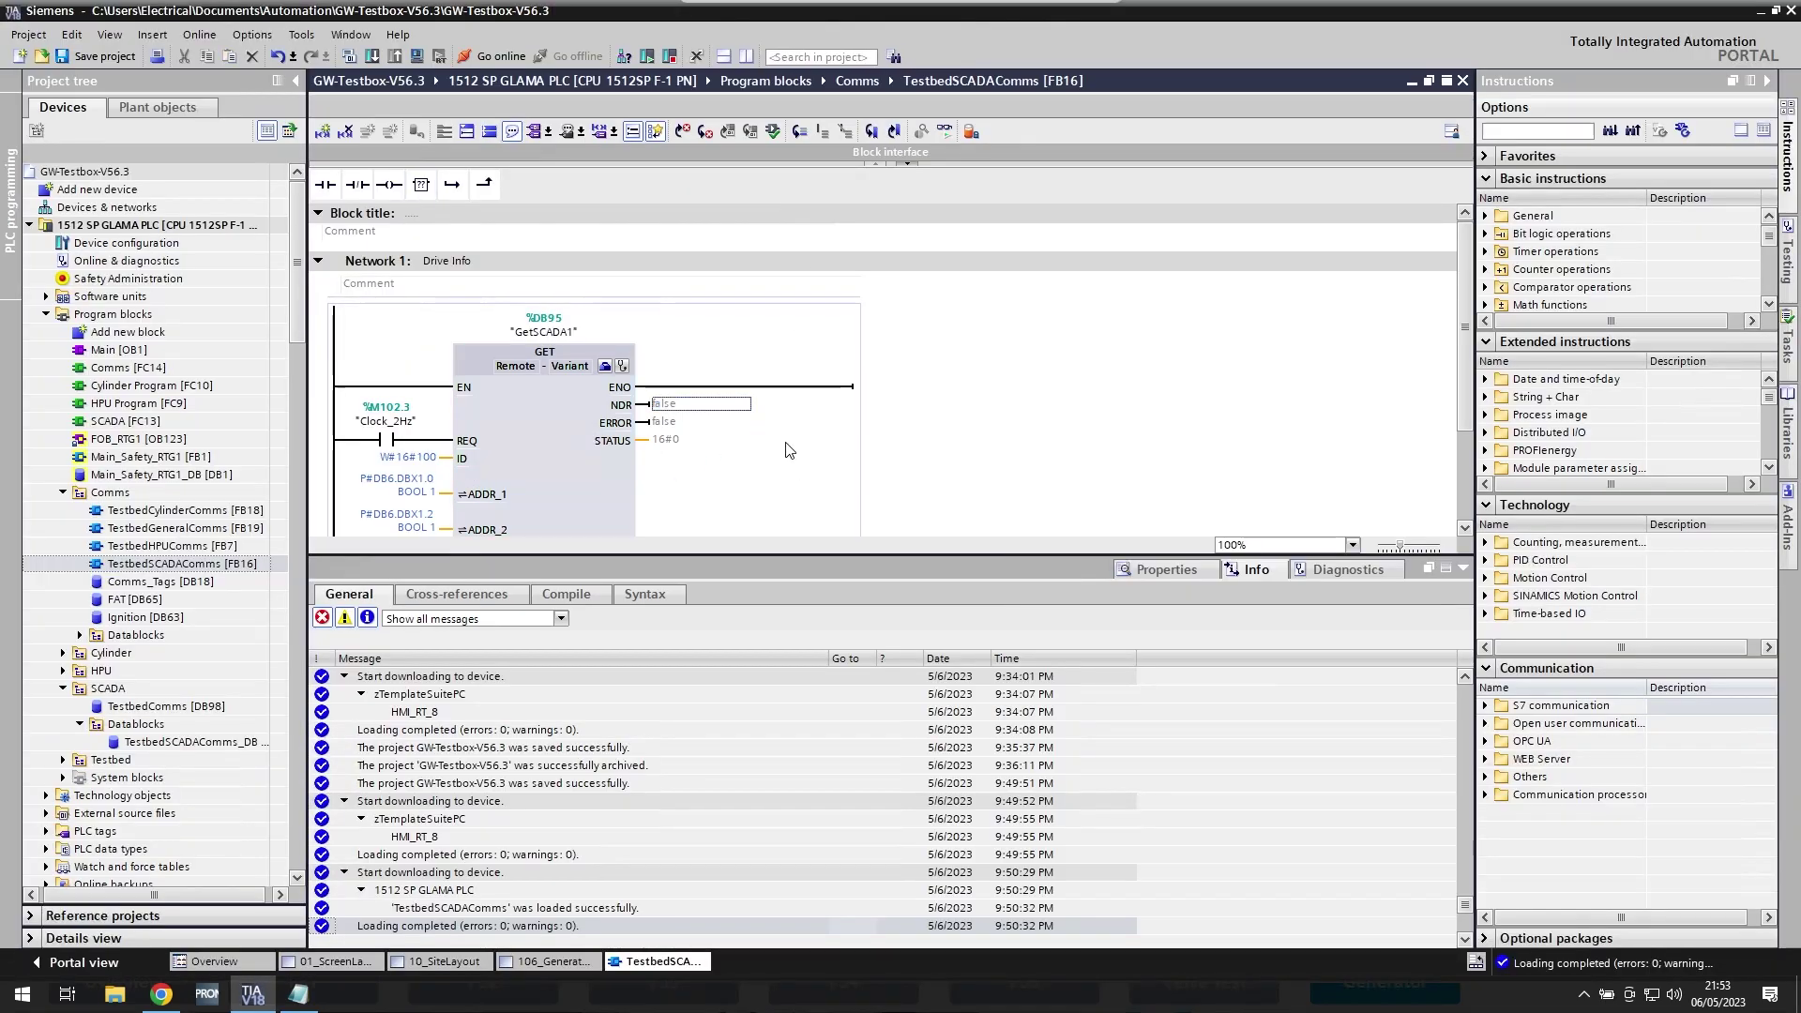
- Change the GET block's ADDR_1 to P#DB6.DBX1.1, download it to the PLC and monitor online
scroll(417, 395, "down", 3)
double_click(418, 379)
left_click(406, 366)
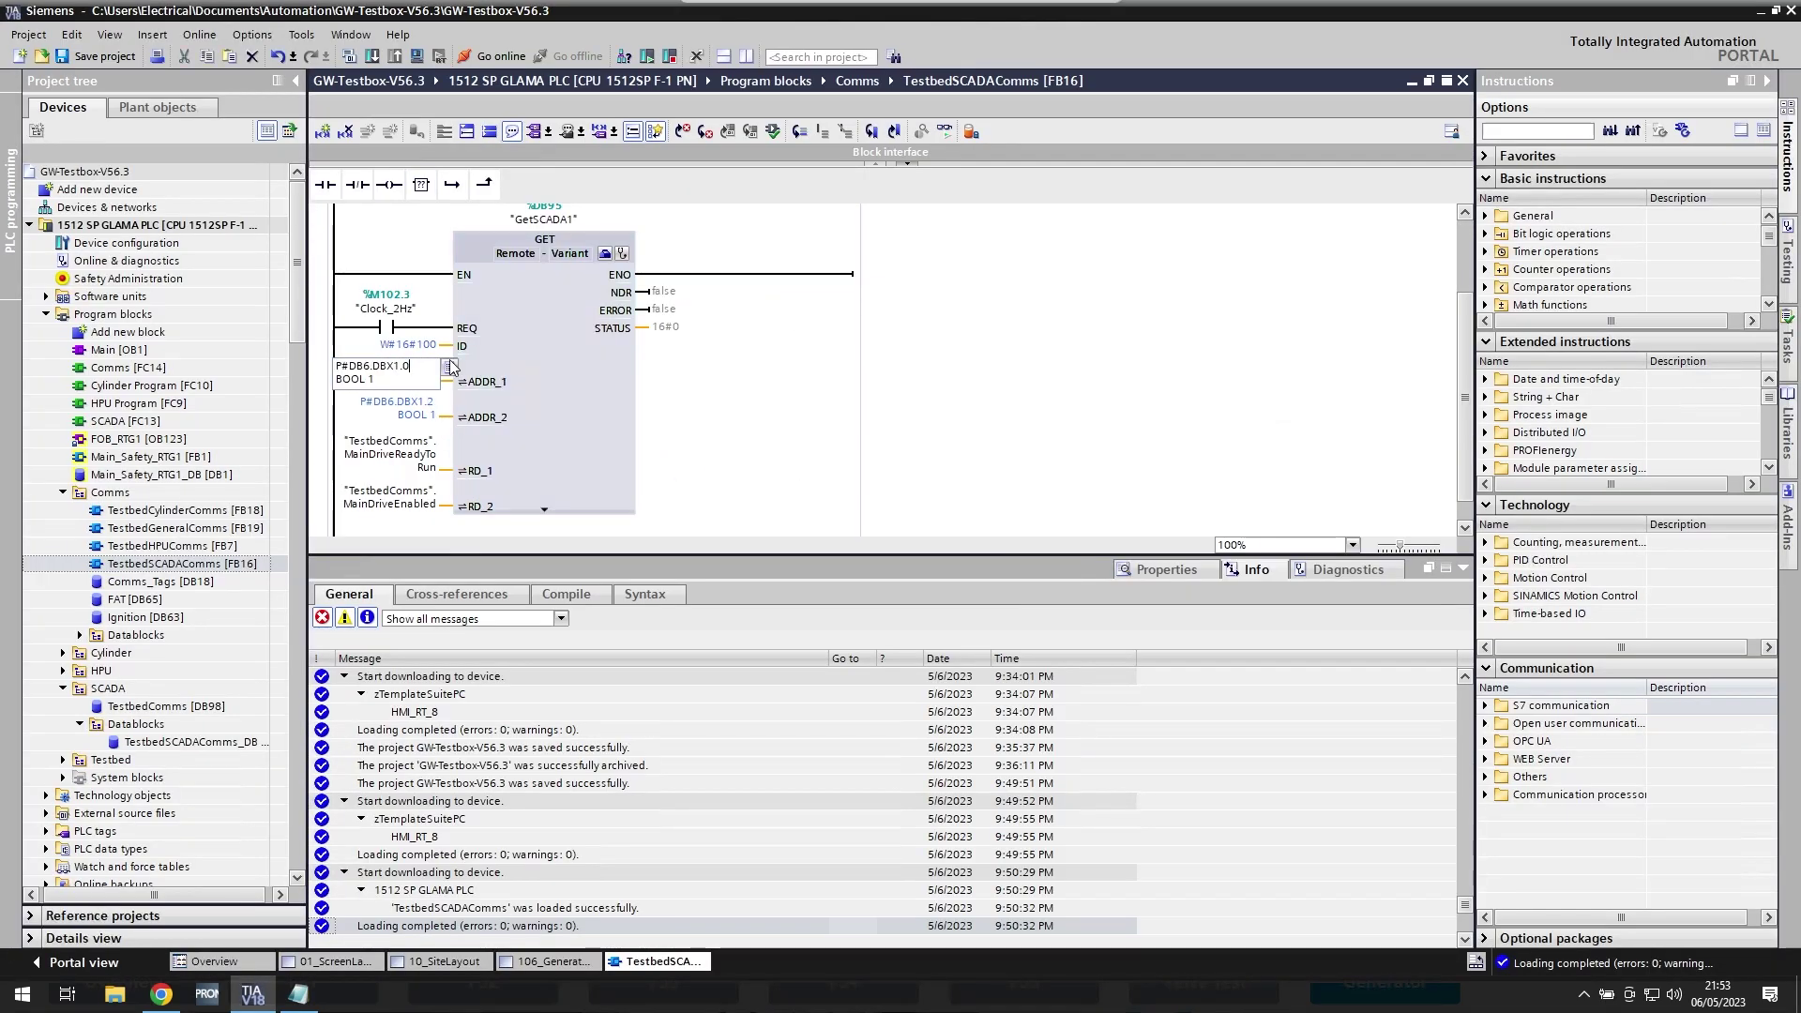
key("BackSpace")
type("1")
key("Return")
key("ctrl+l")
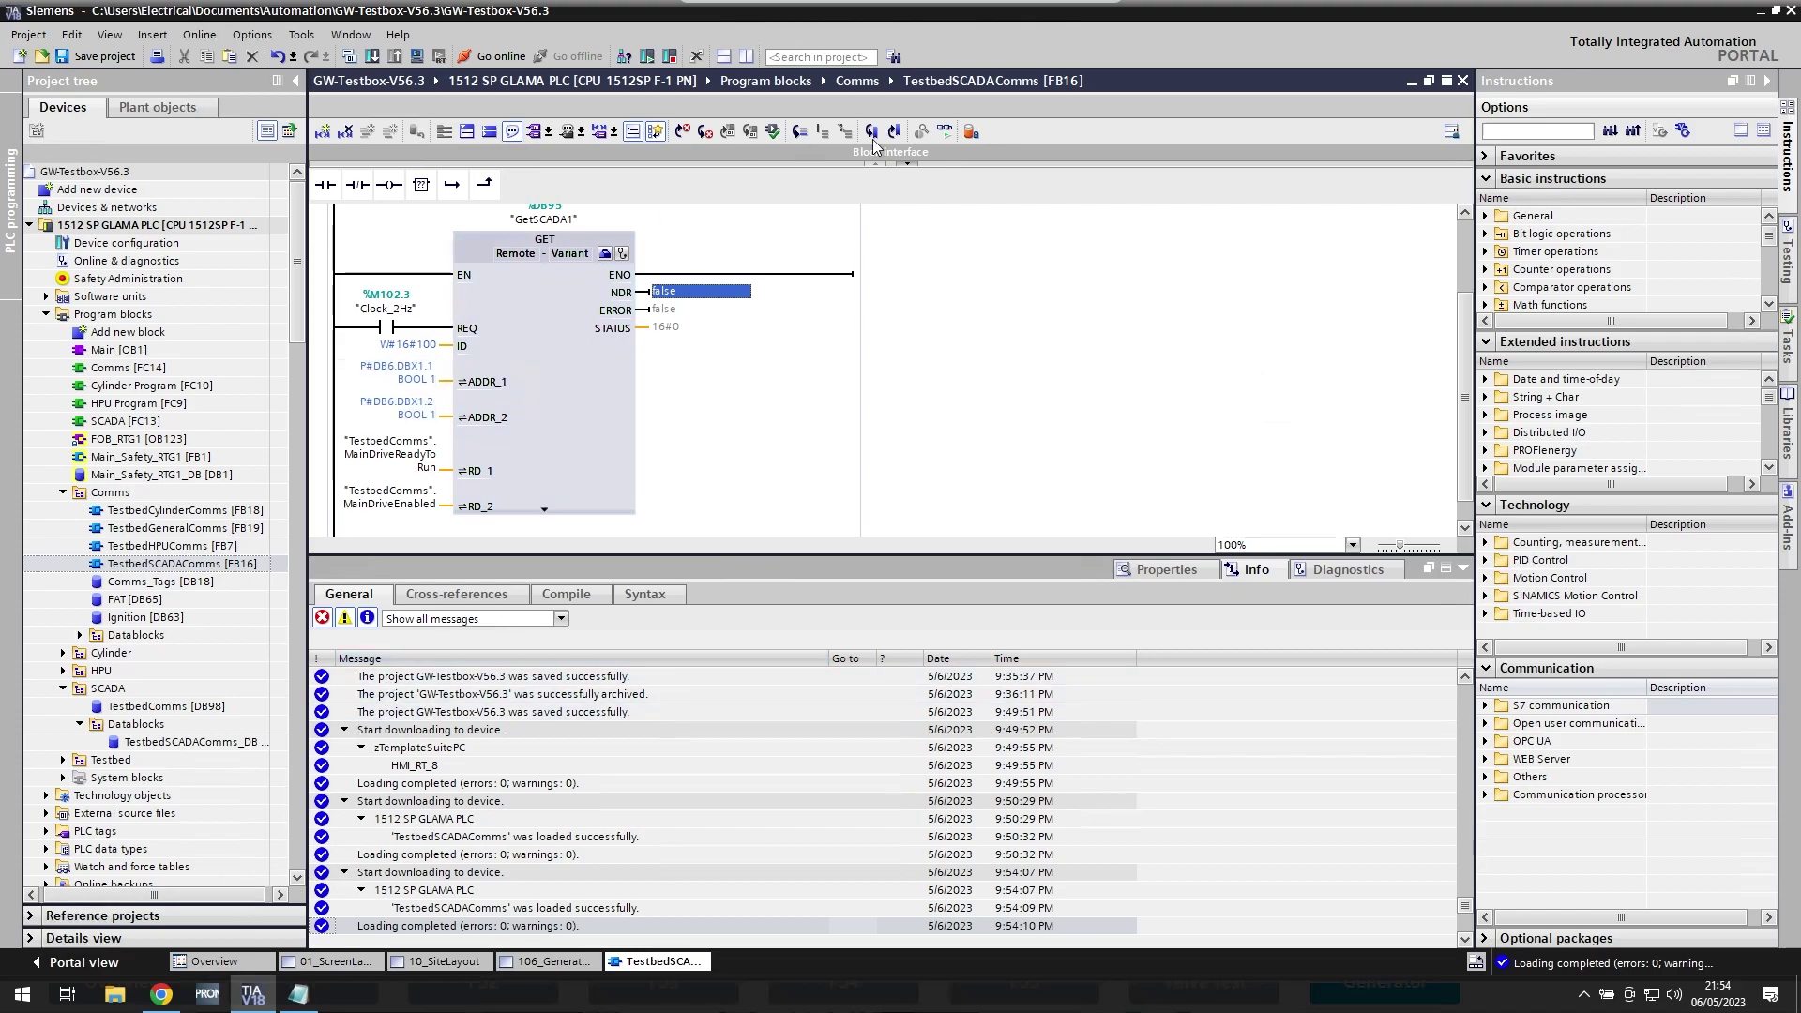
left_click(950, 133)
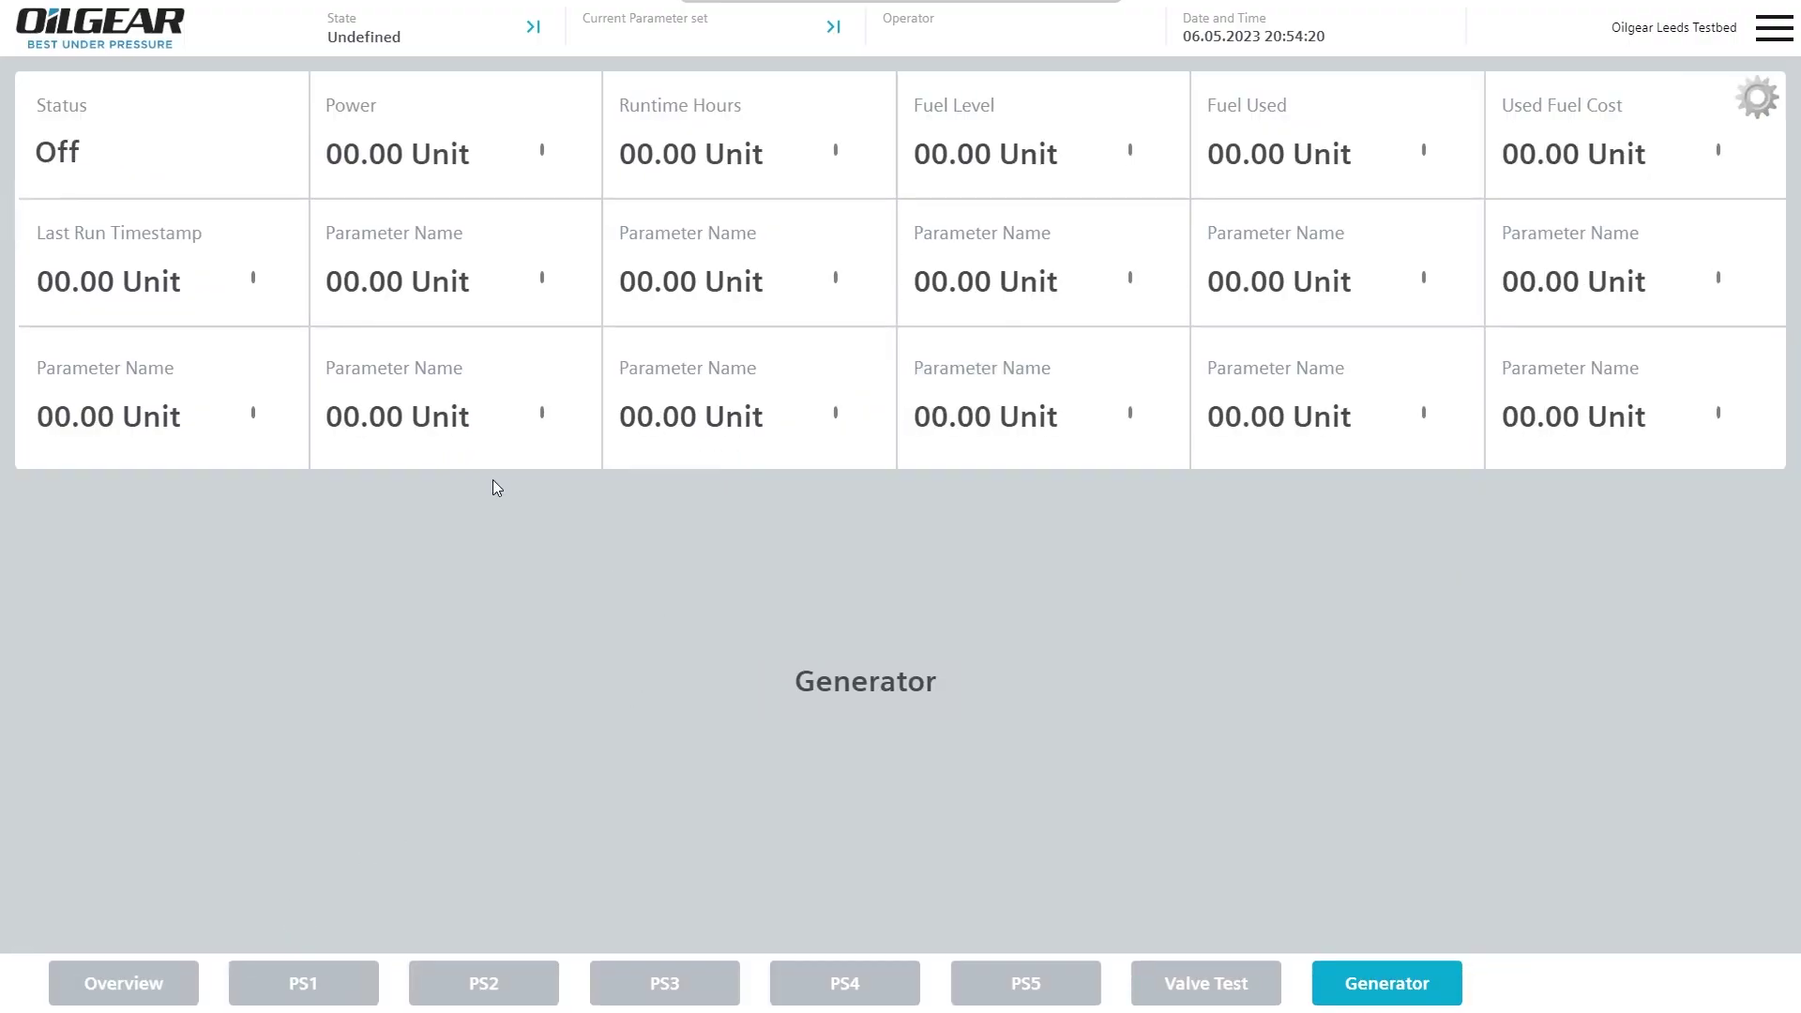
left_click(129, 36)
left_click(1351, 118)
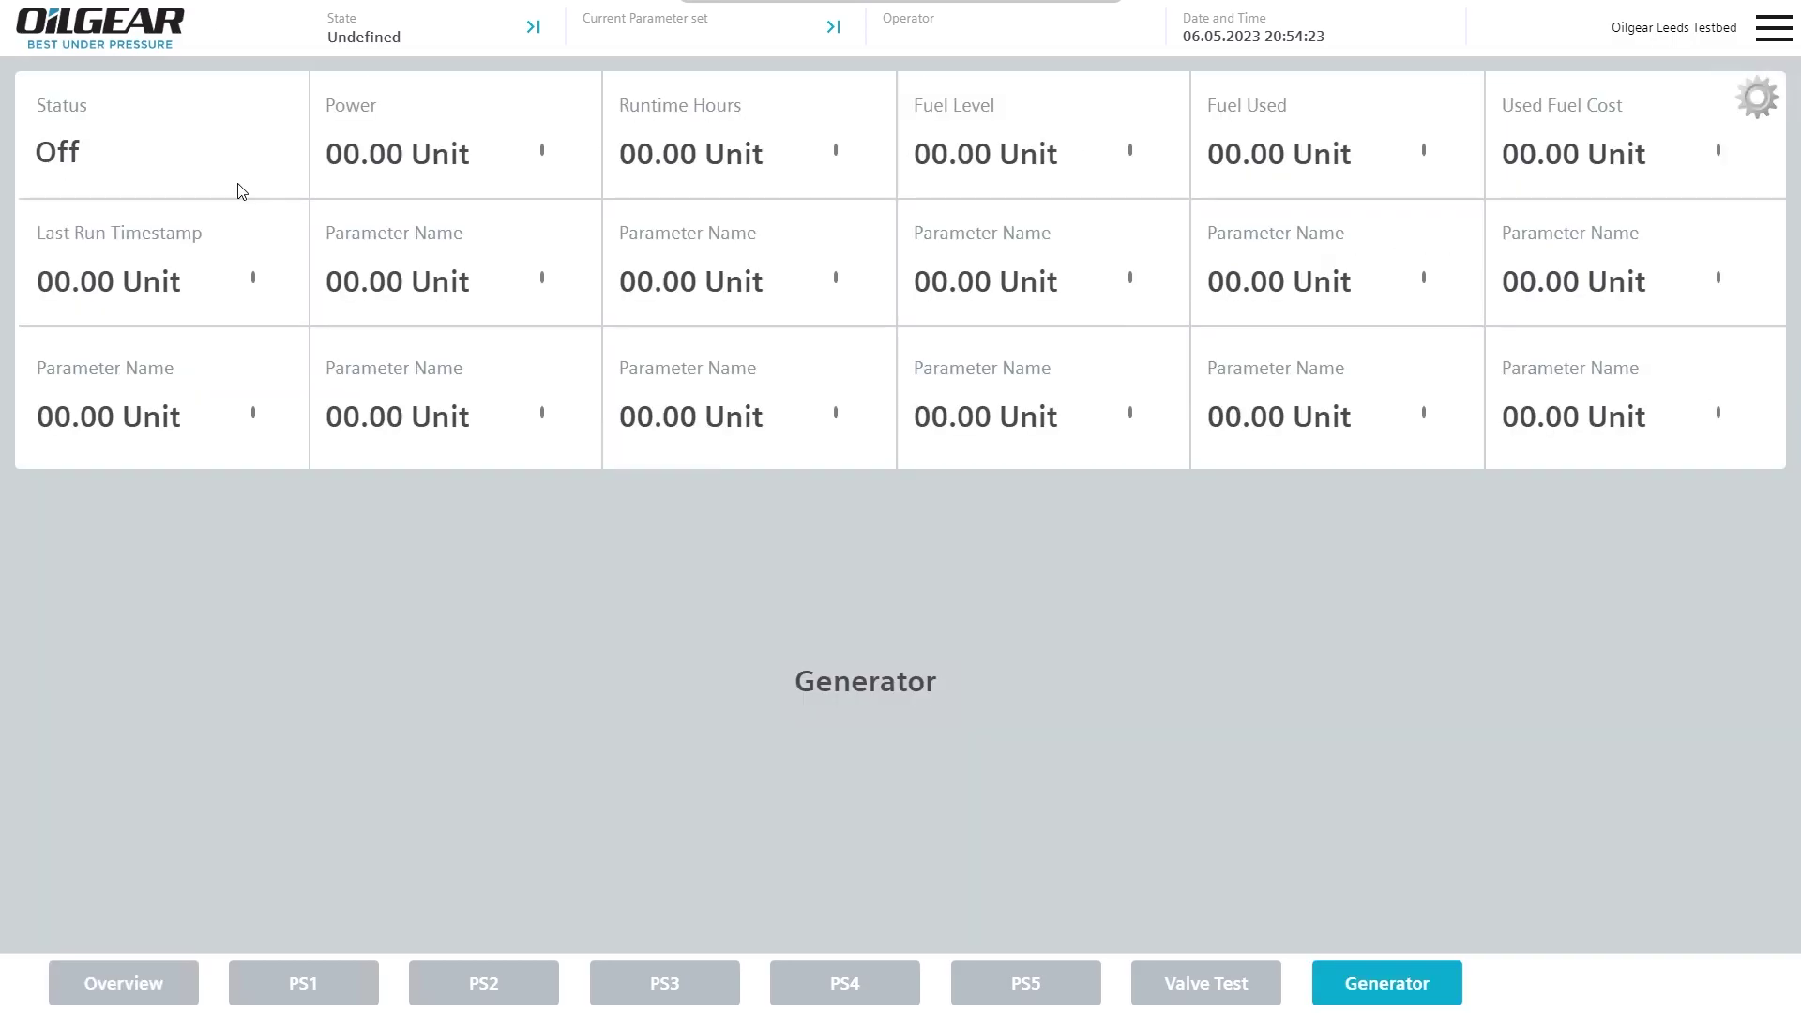
left_click(116, 43)
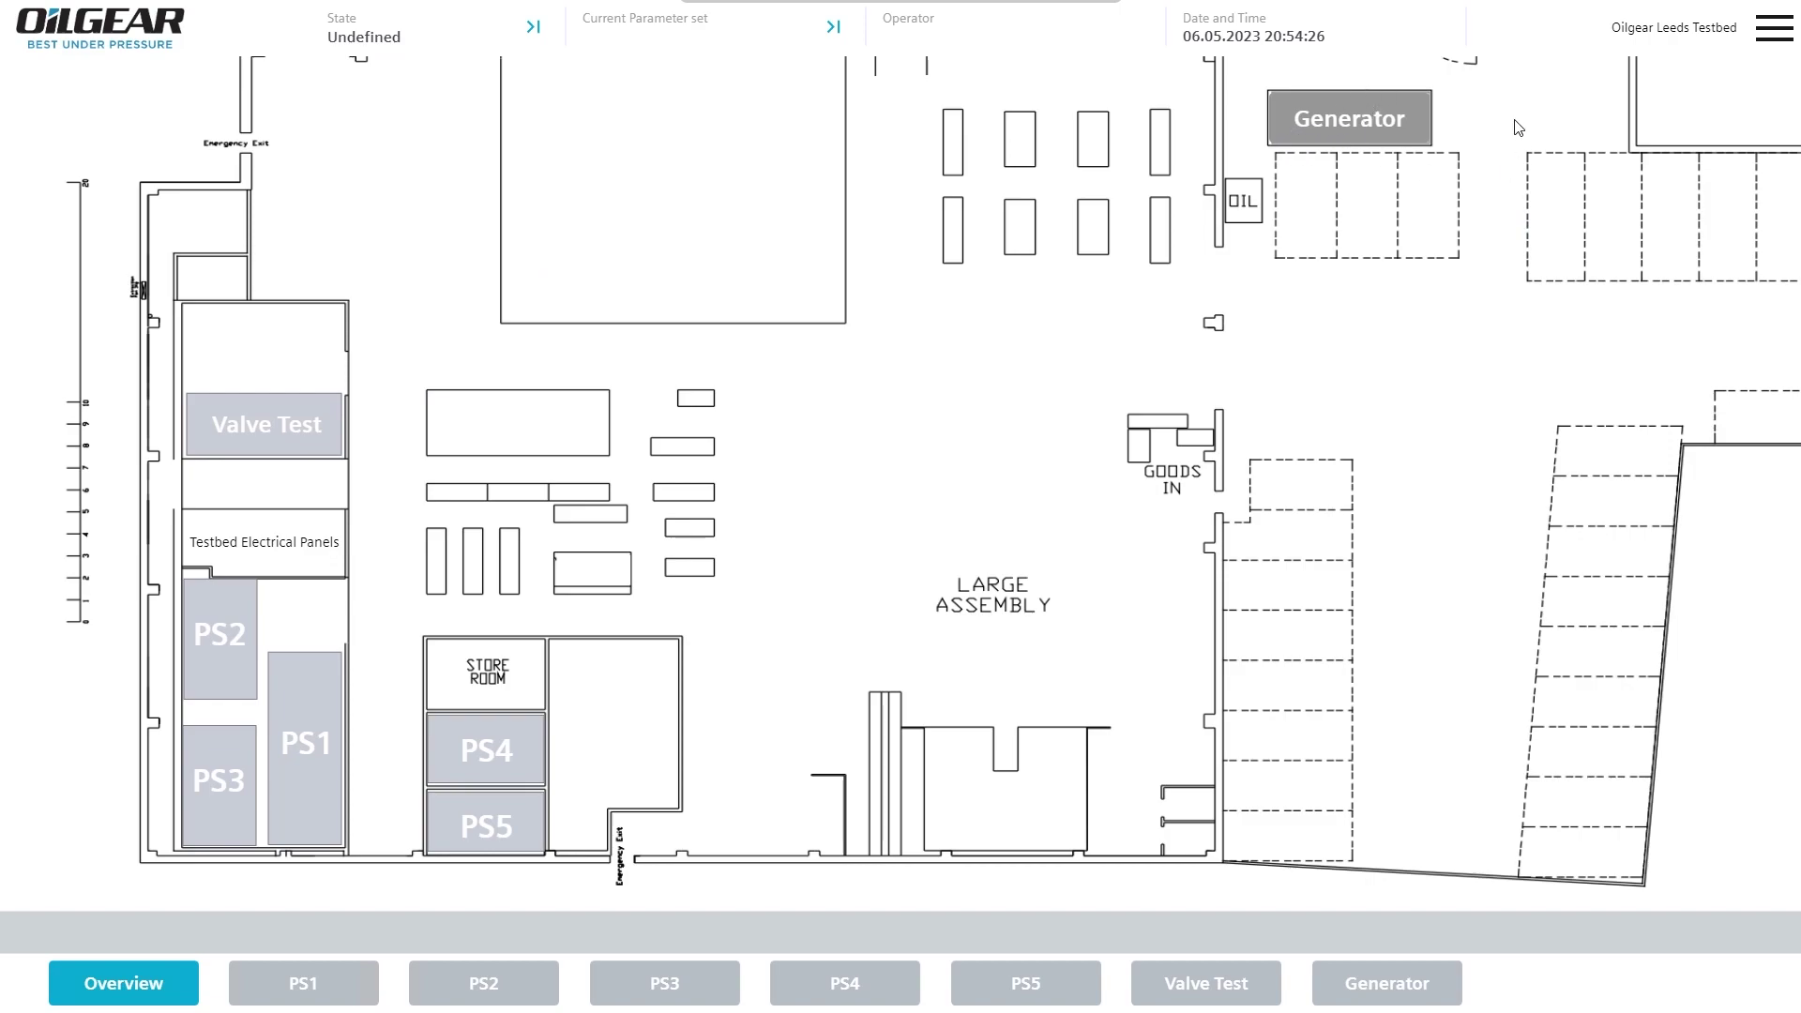
left_click(1318, 118)
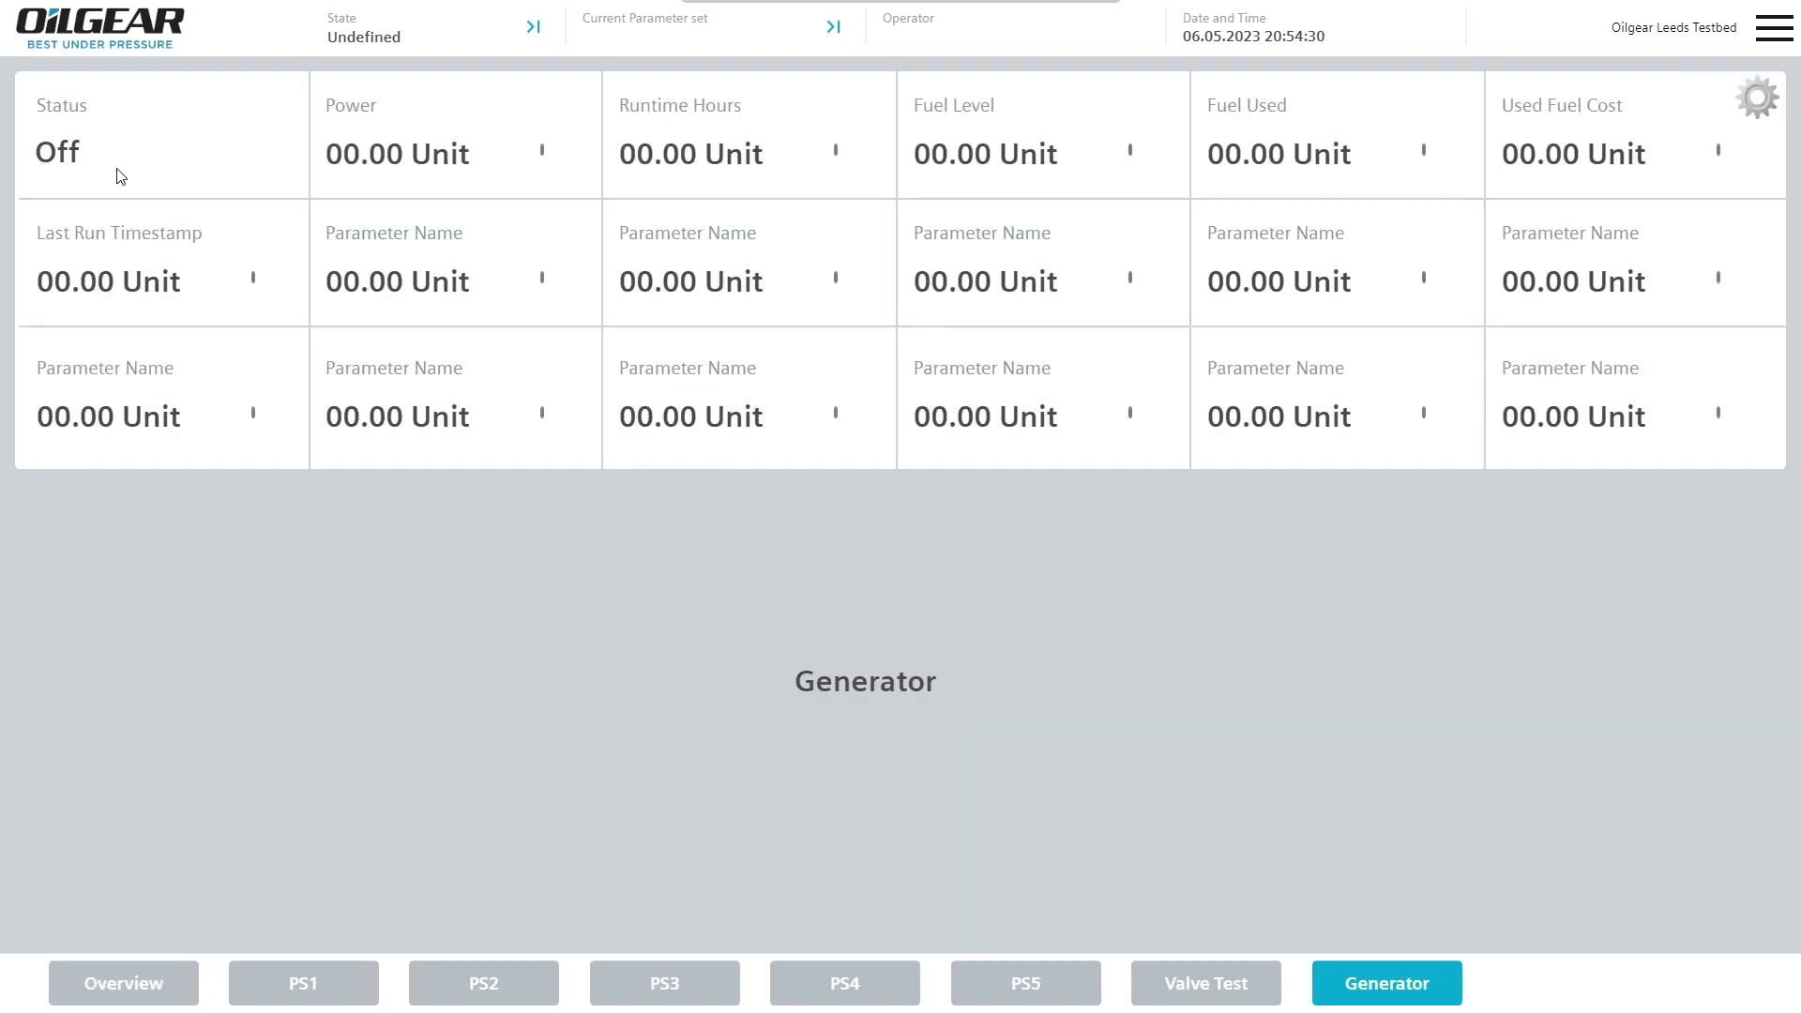
key("alt+Tab")
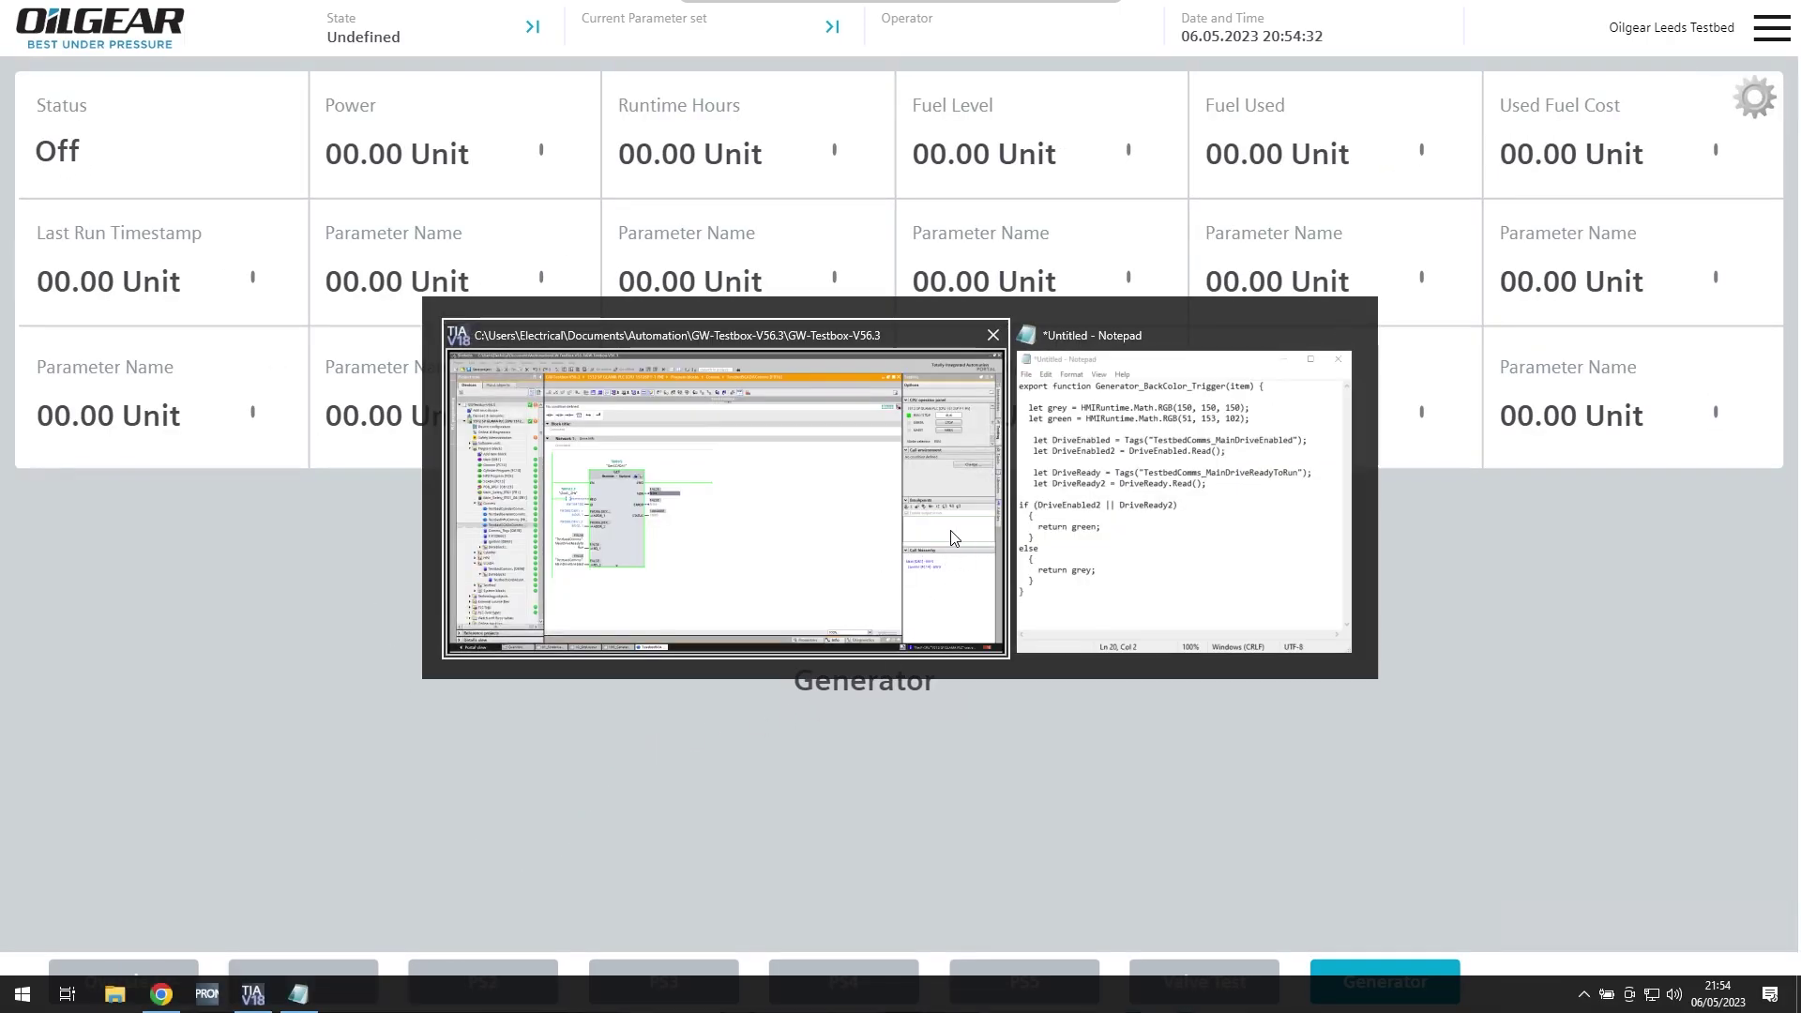
- In the Notepad script, replace the grey; and green; returns with "Off" and "Running"
left_click(1124, 527)
left_click_drag(1459, 268, 825, 189)
double_click(727, 499)
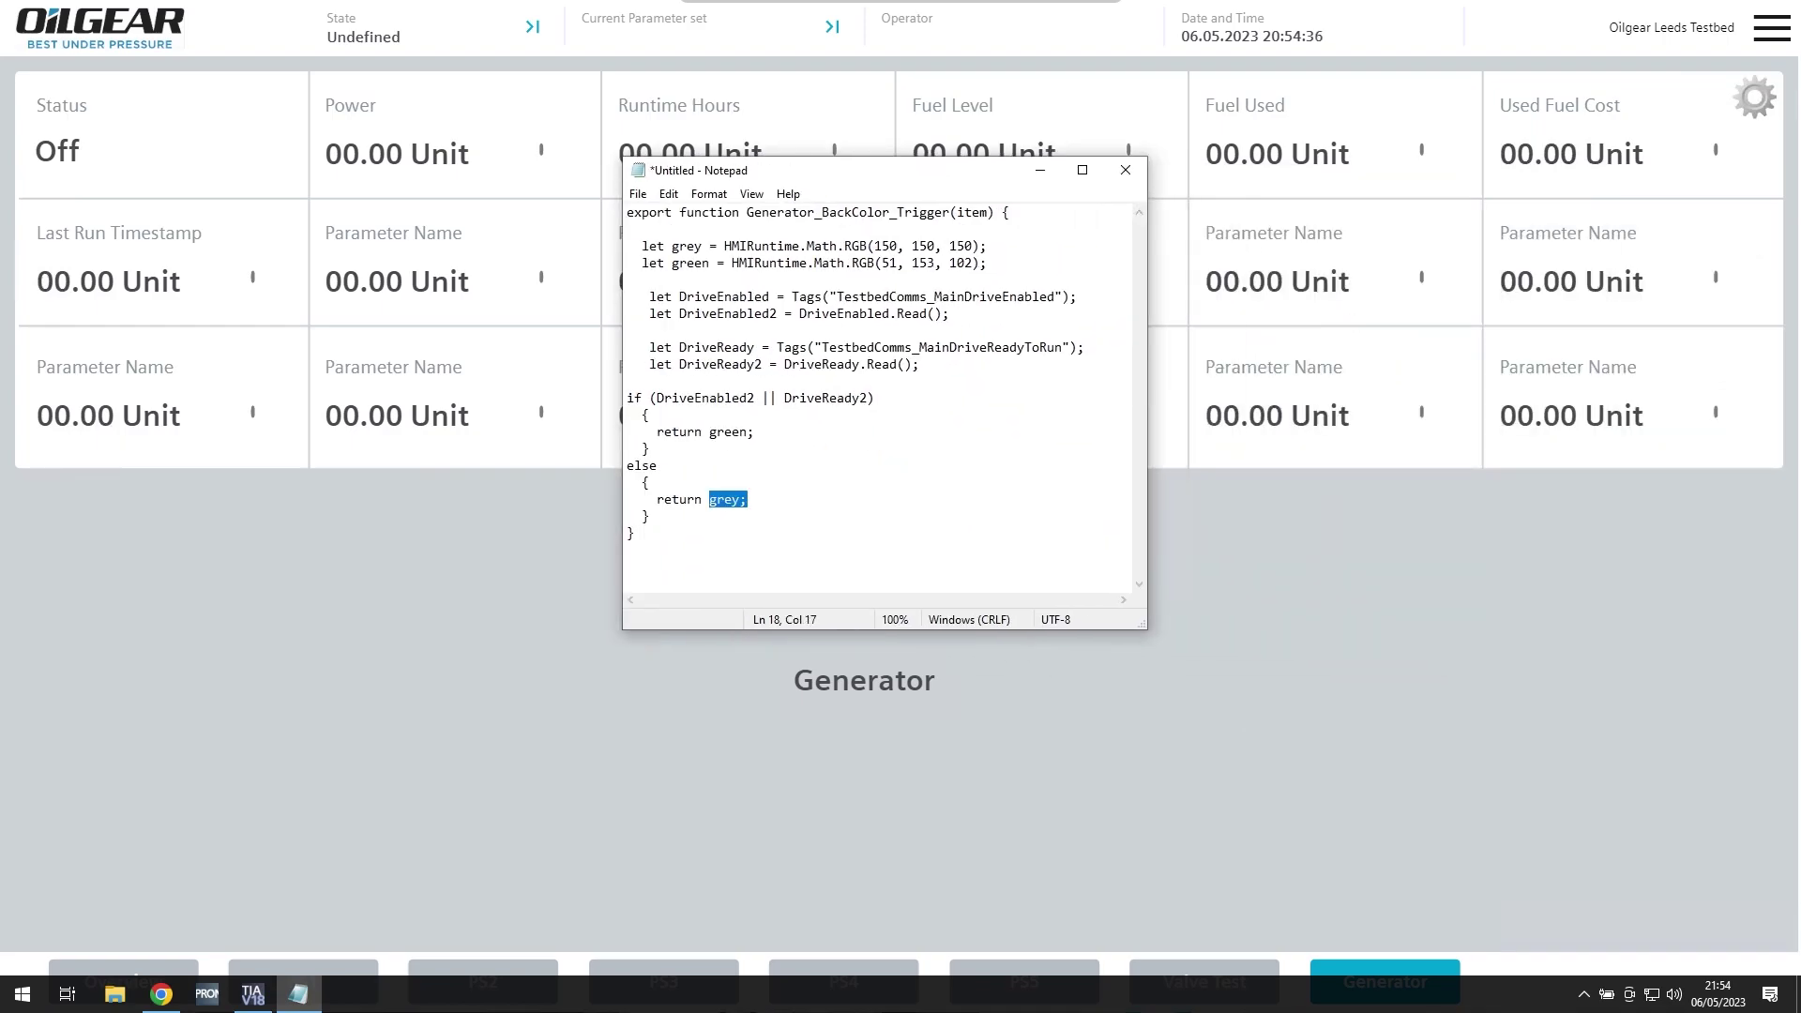
type("\"Off")
double_click(711, 432)
type("\"Running\"'")
- Delete the let grey and let green lines, then close Notepad without saving
left_click_drag(989, 264, 628, 231)
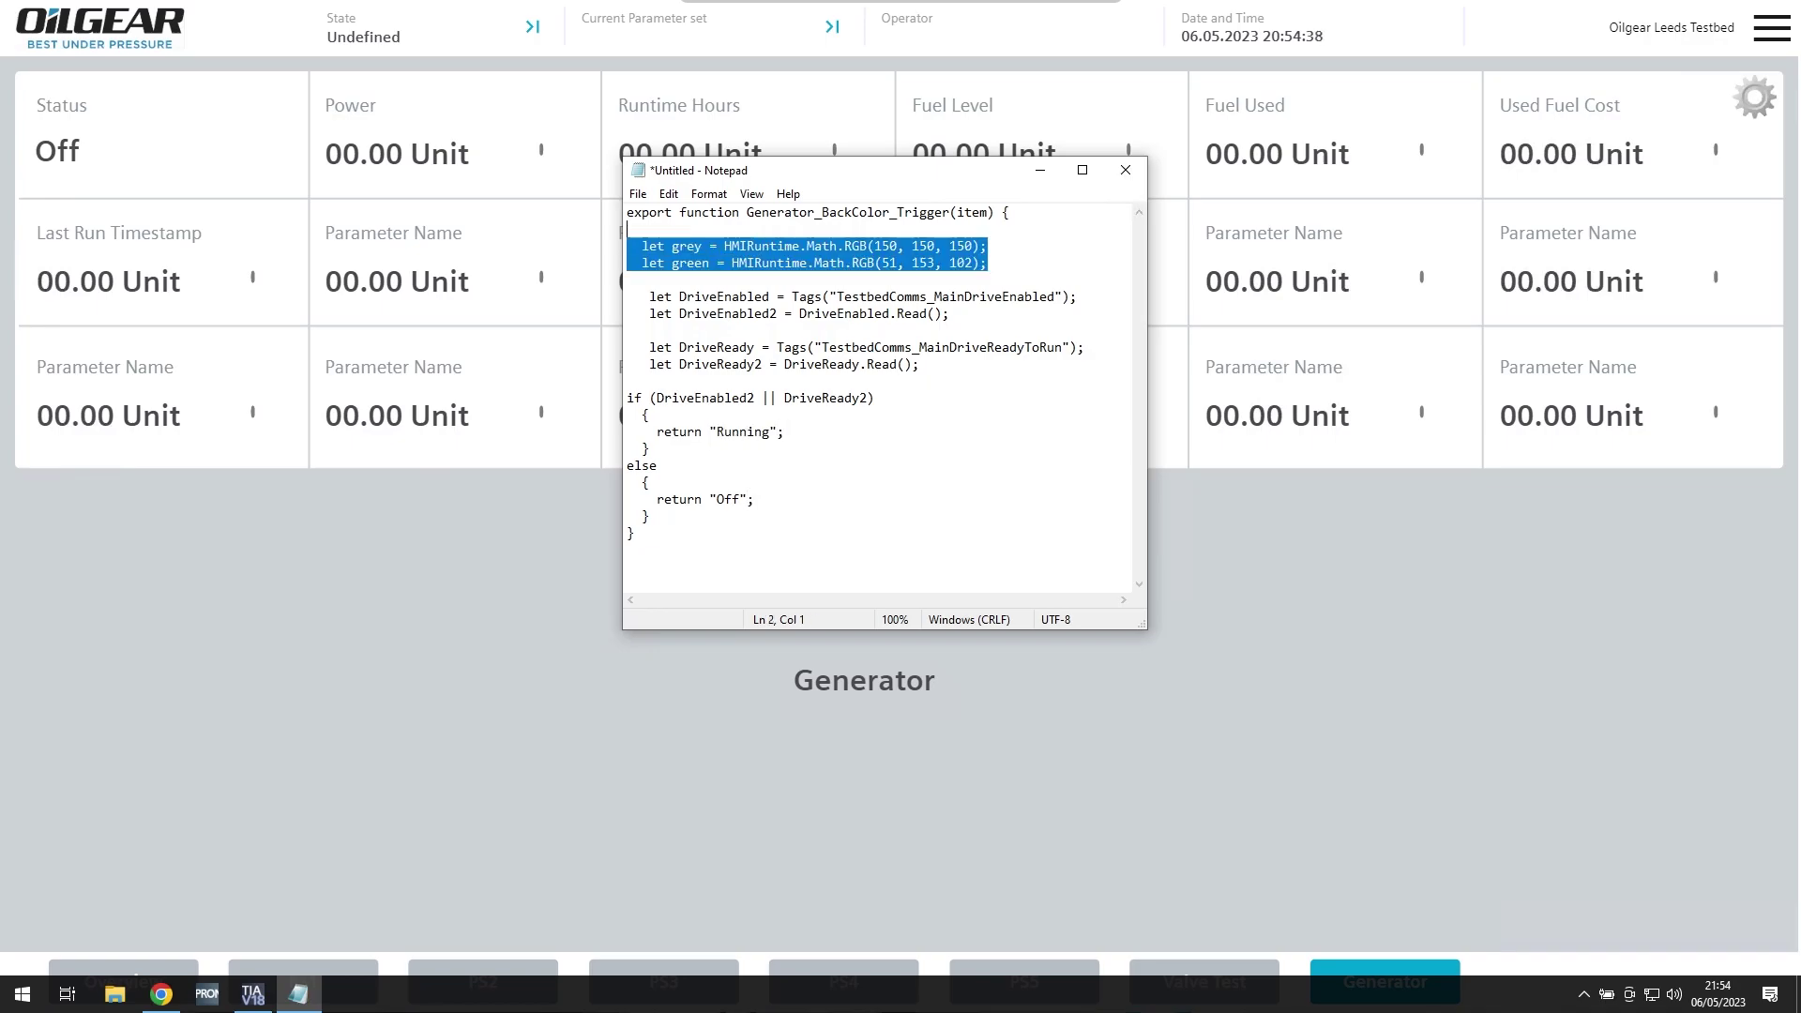
key("BackSpace")
left_click(1125, 170)
left_click(931, 498)
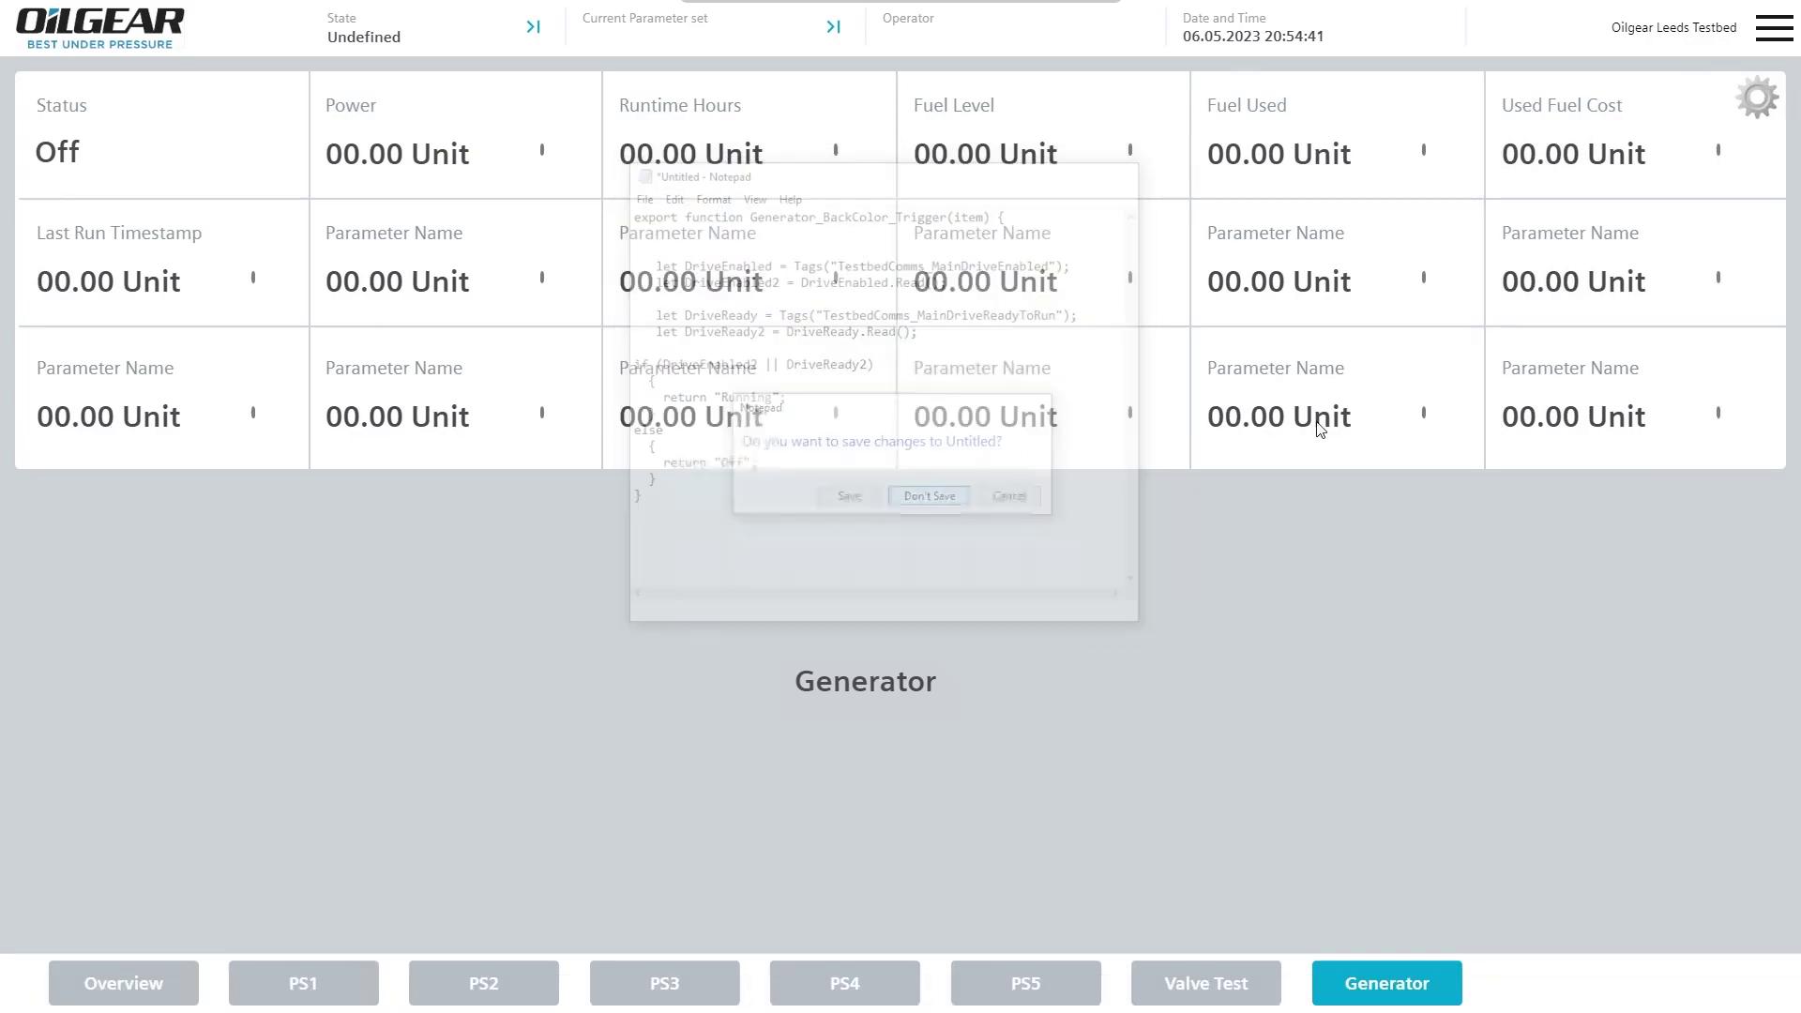
- From the overview, visit the PS1, PS3 and PS5 pages and their settings panels
left_click(103, 49)
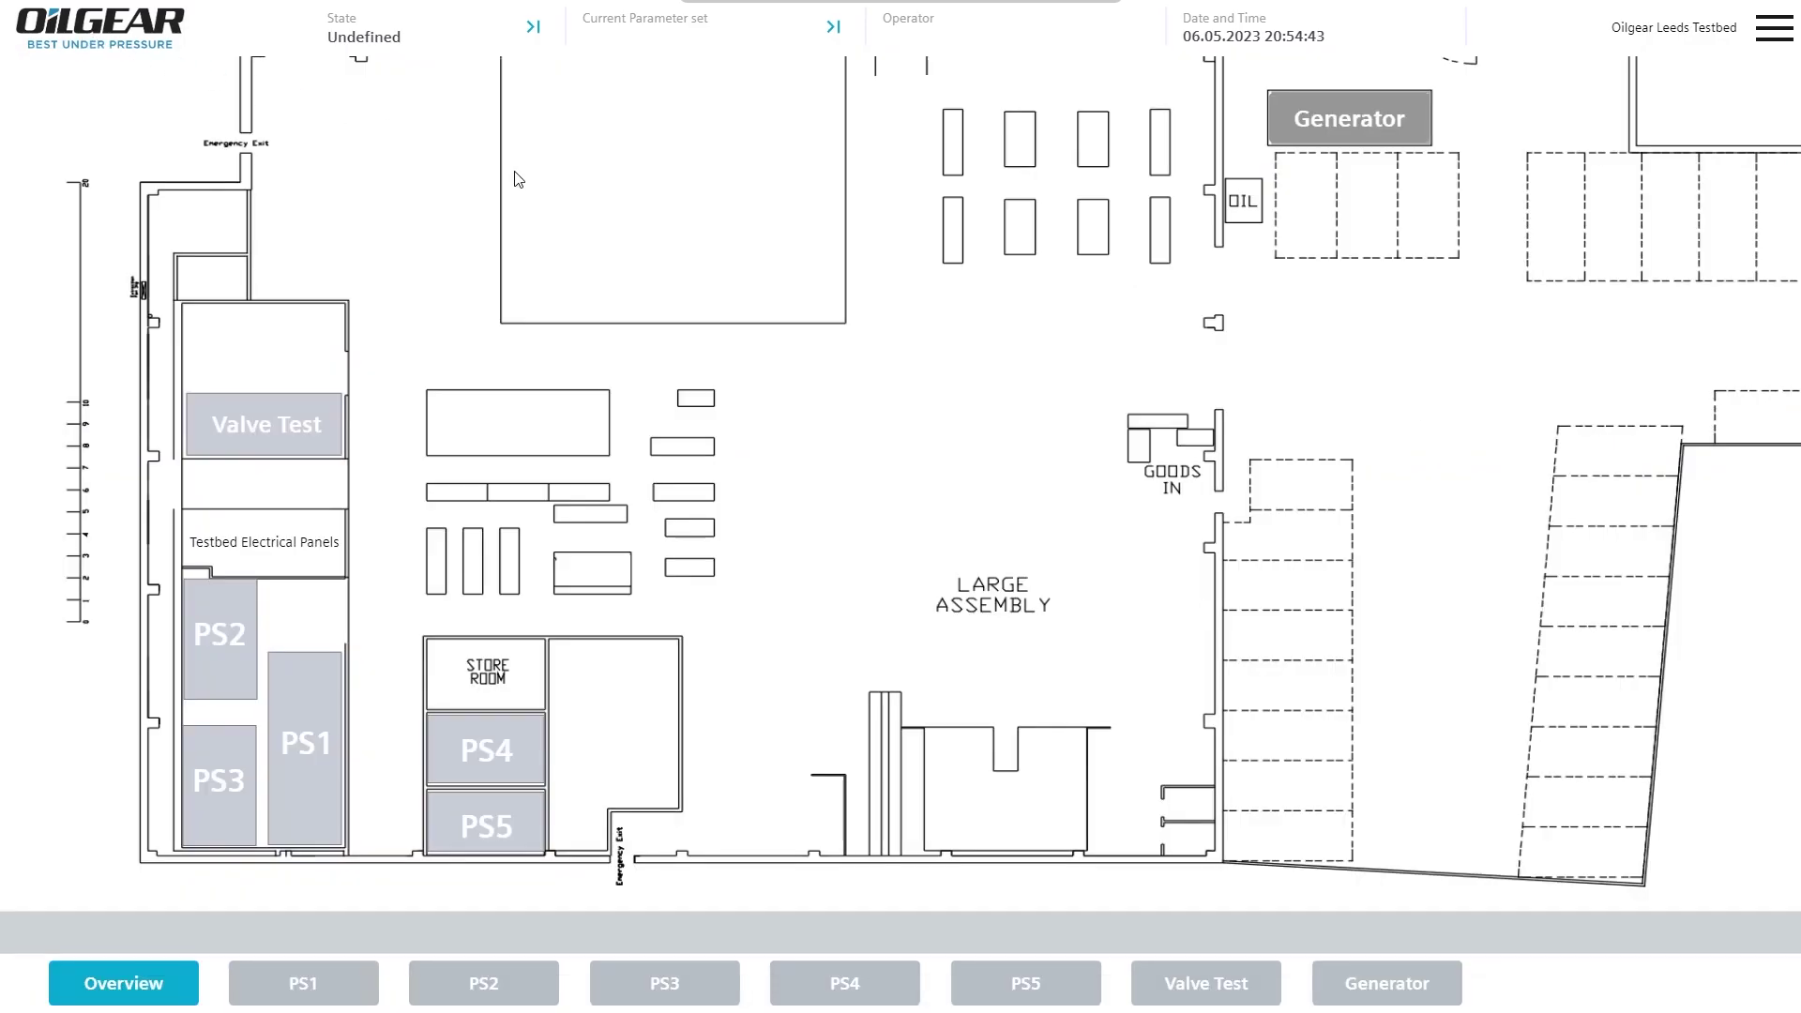
left_click(330, 981)
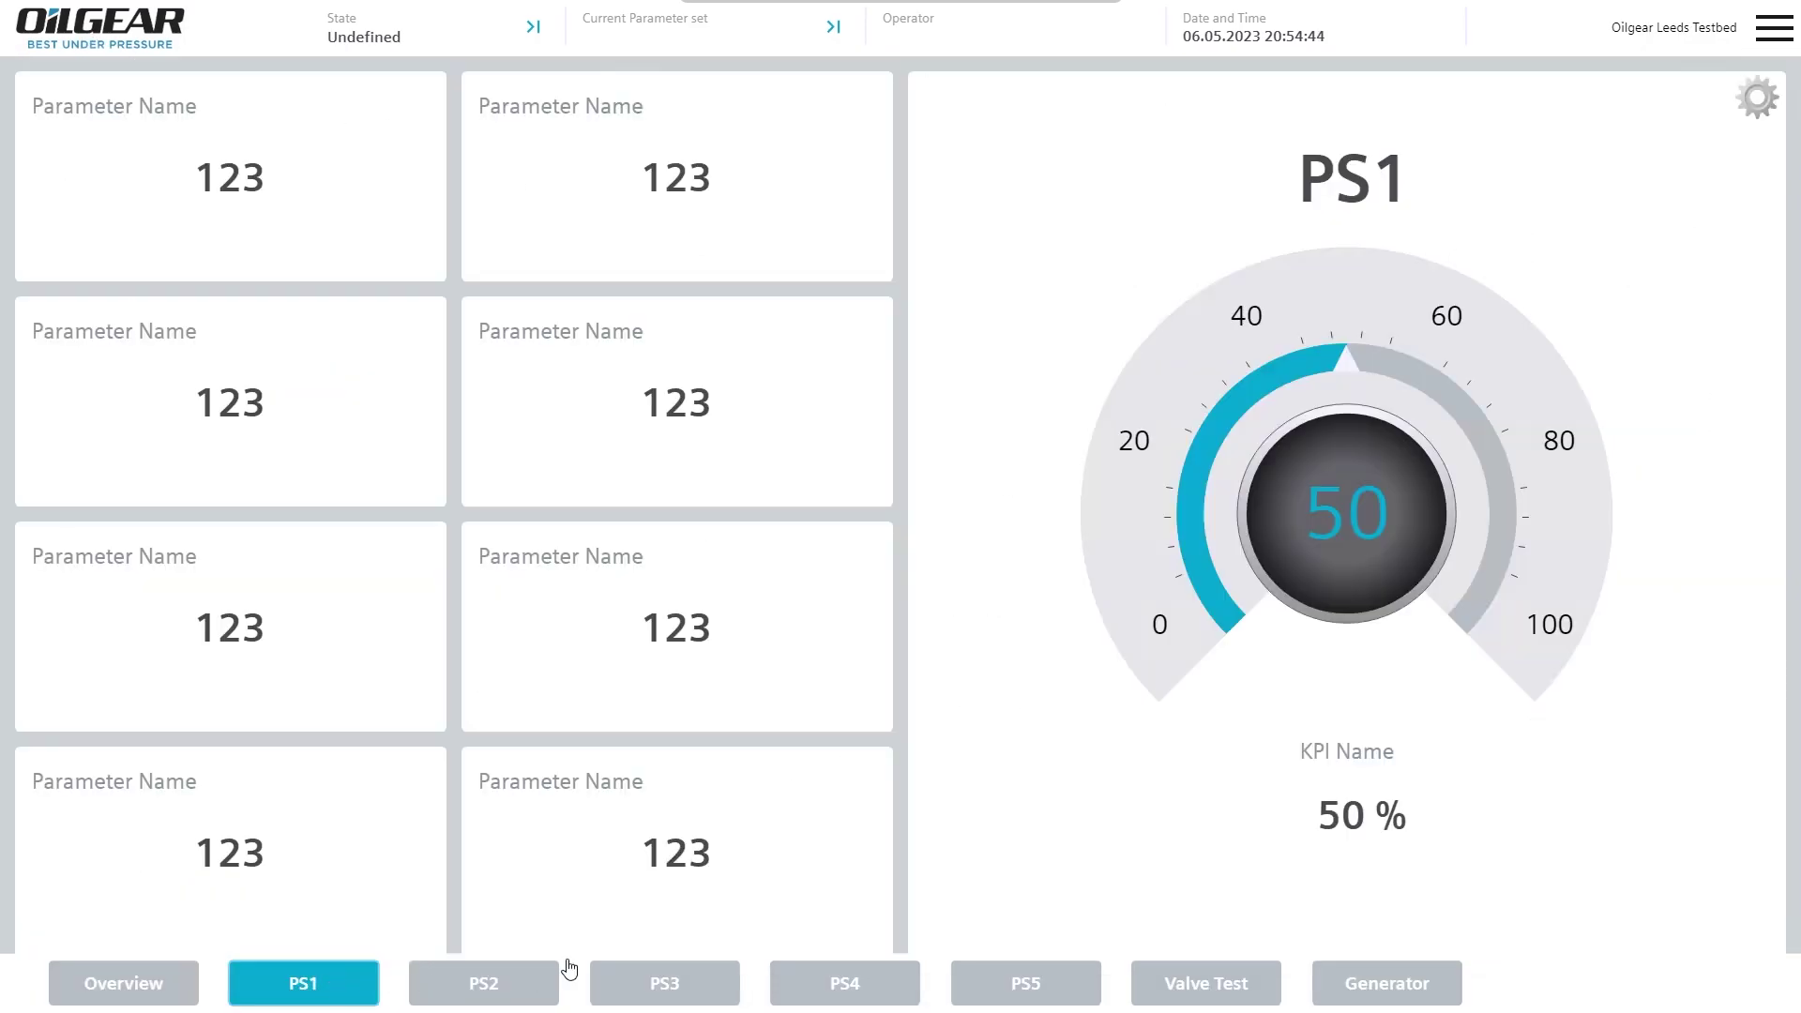
left_click(1759, 99)
left_click(1748, 108)
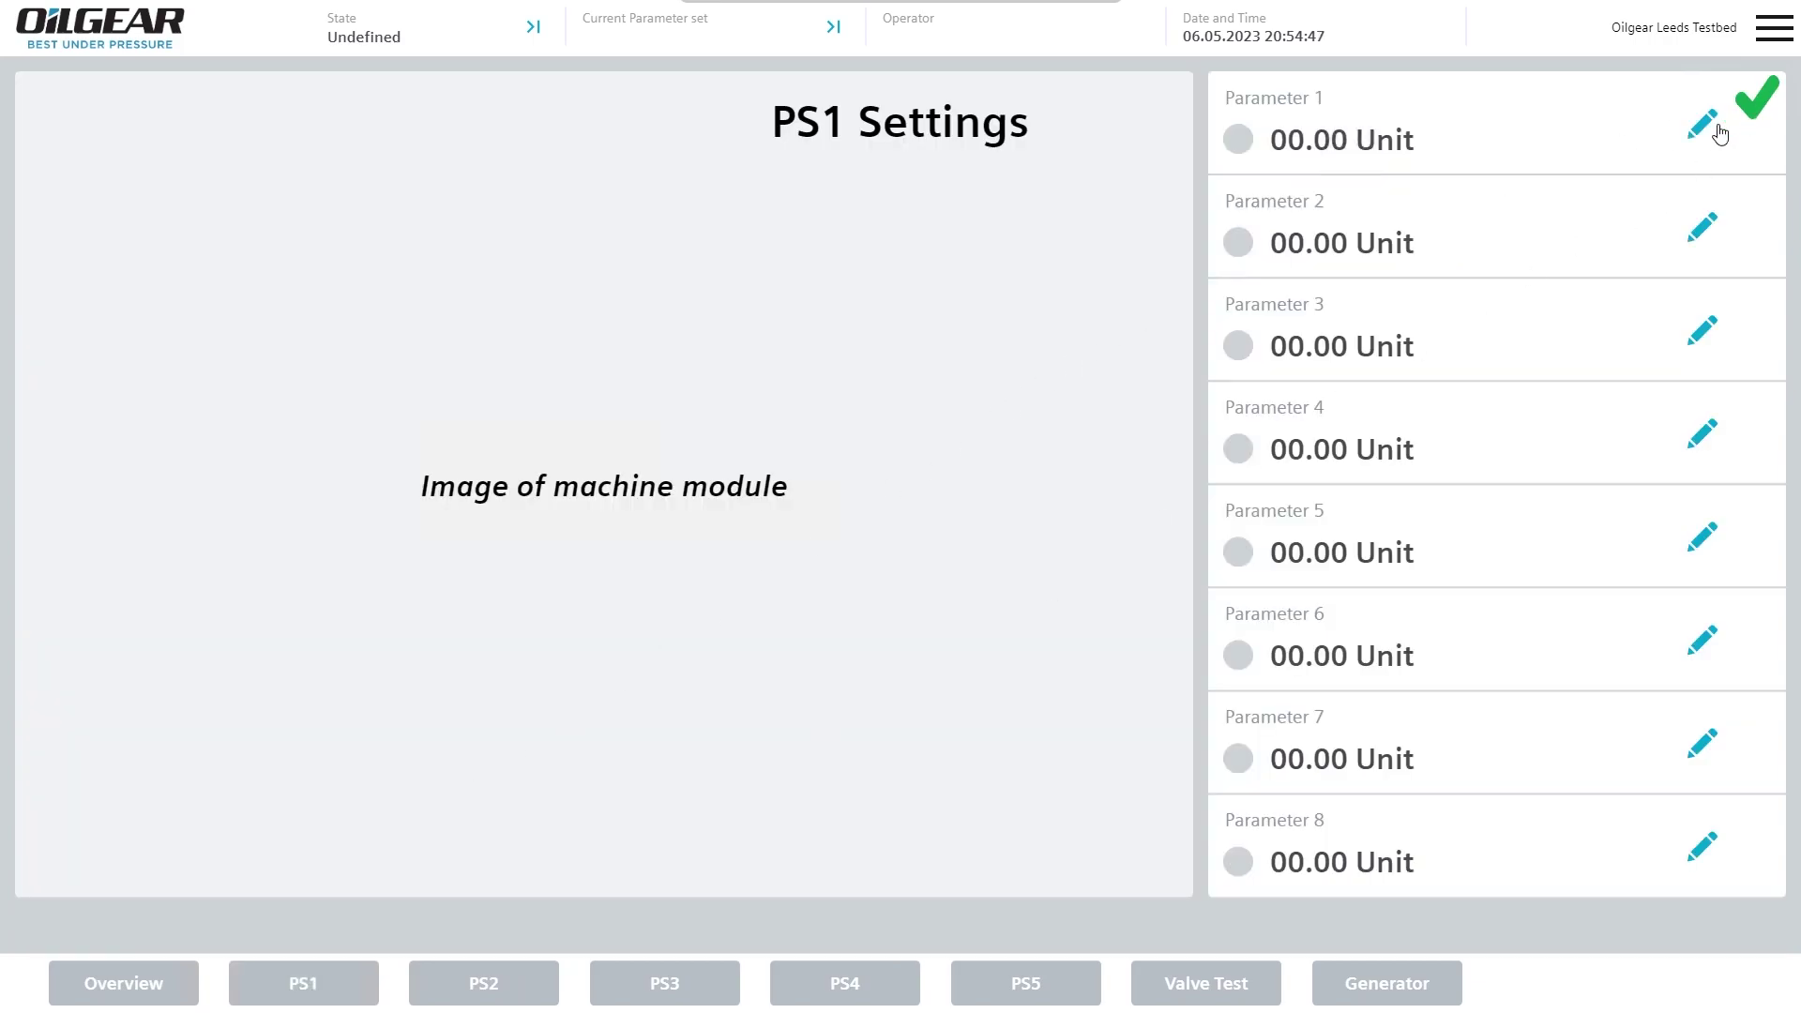
left_click(649, 976)
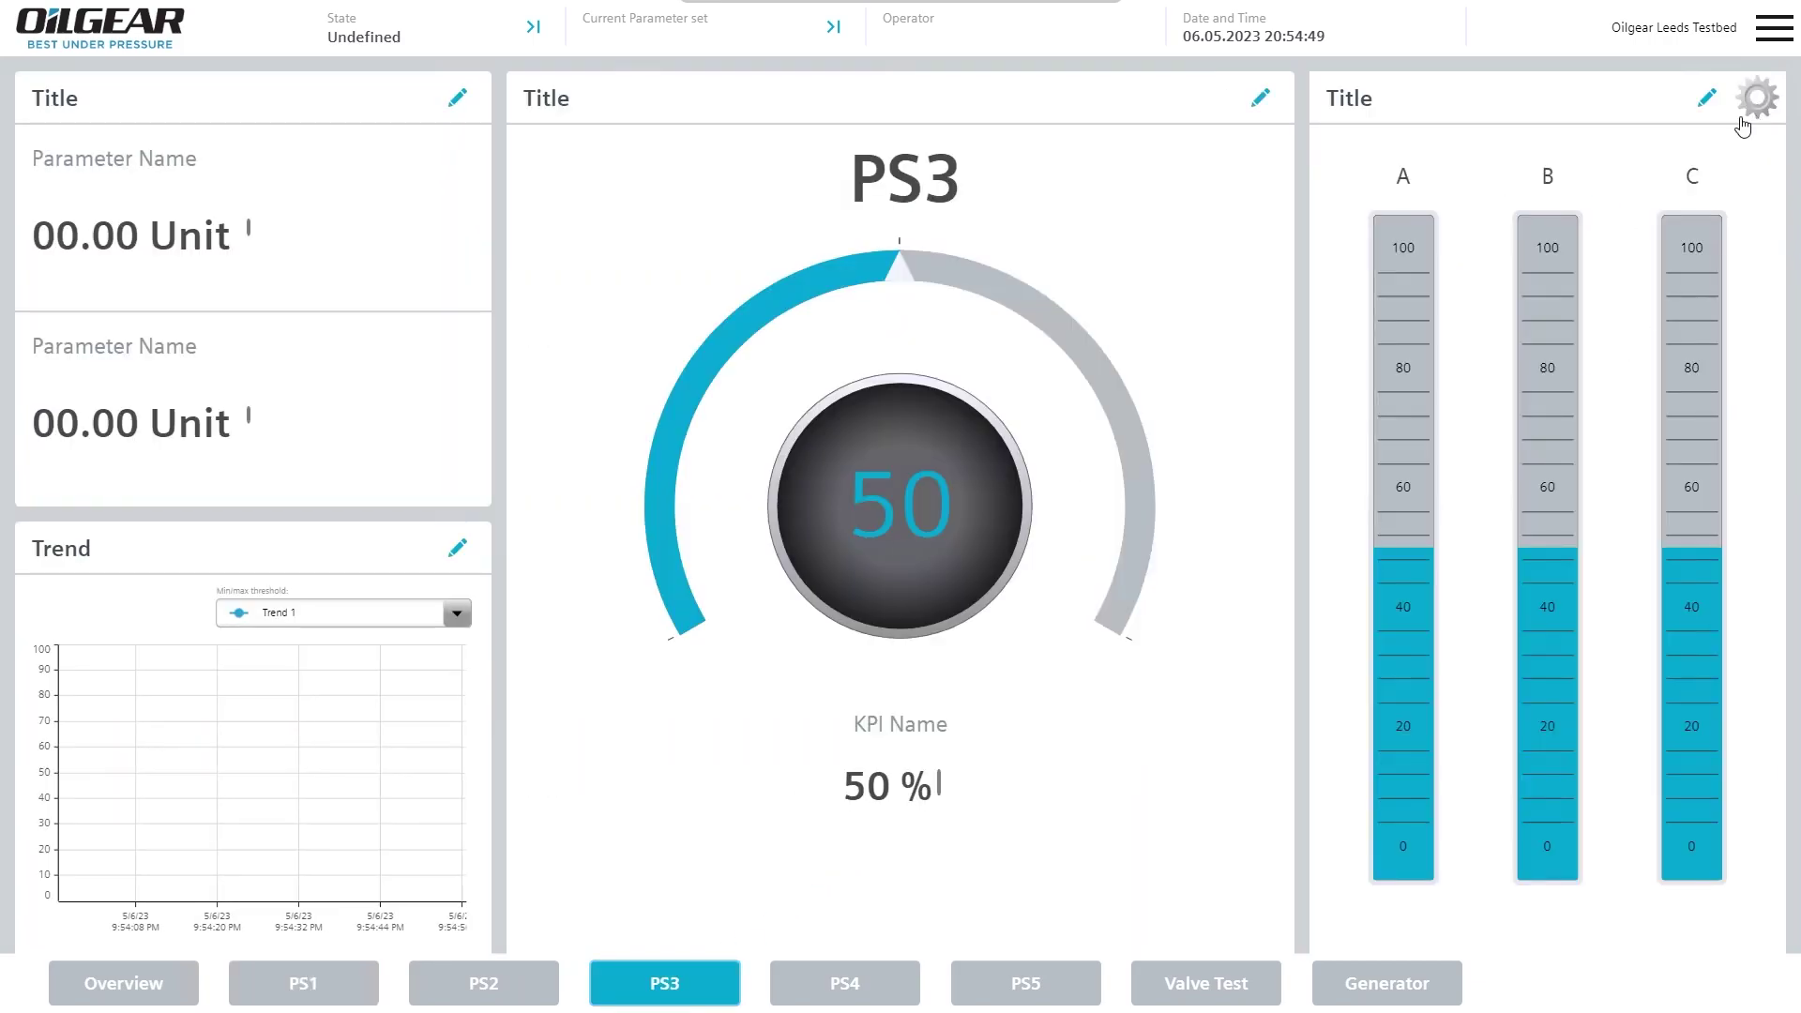
left_click(1758, 99)
left_click(1037, 978)
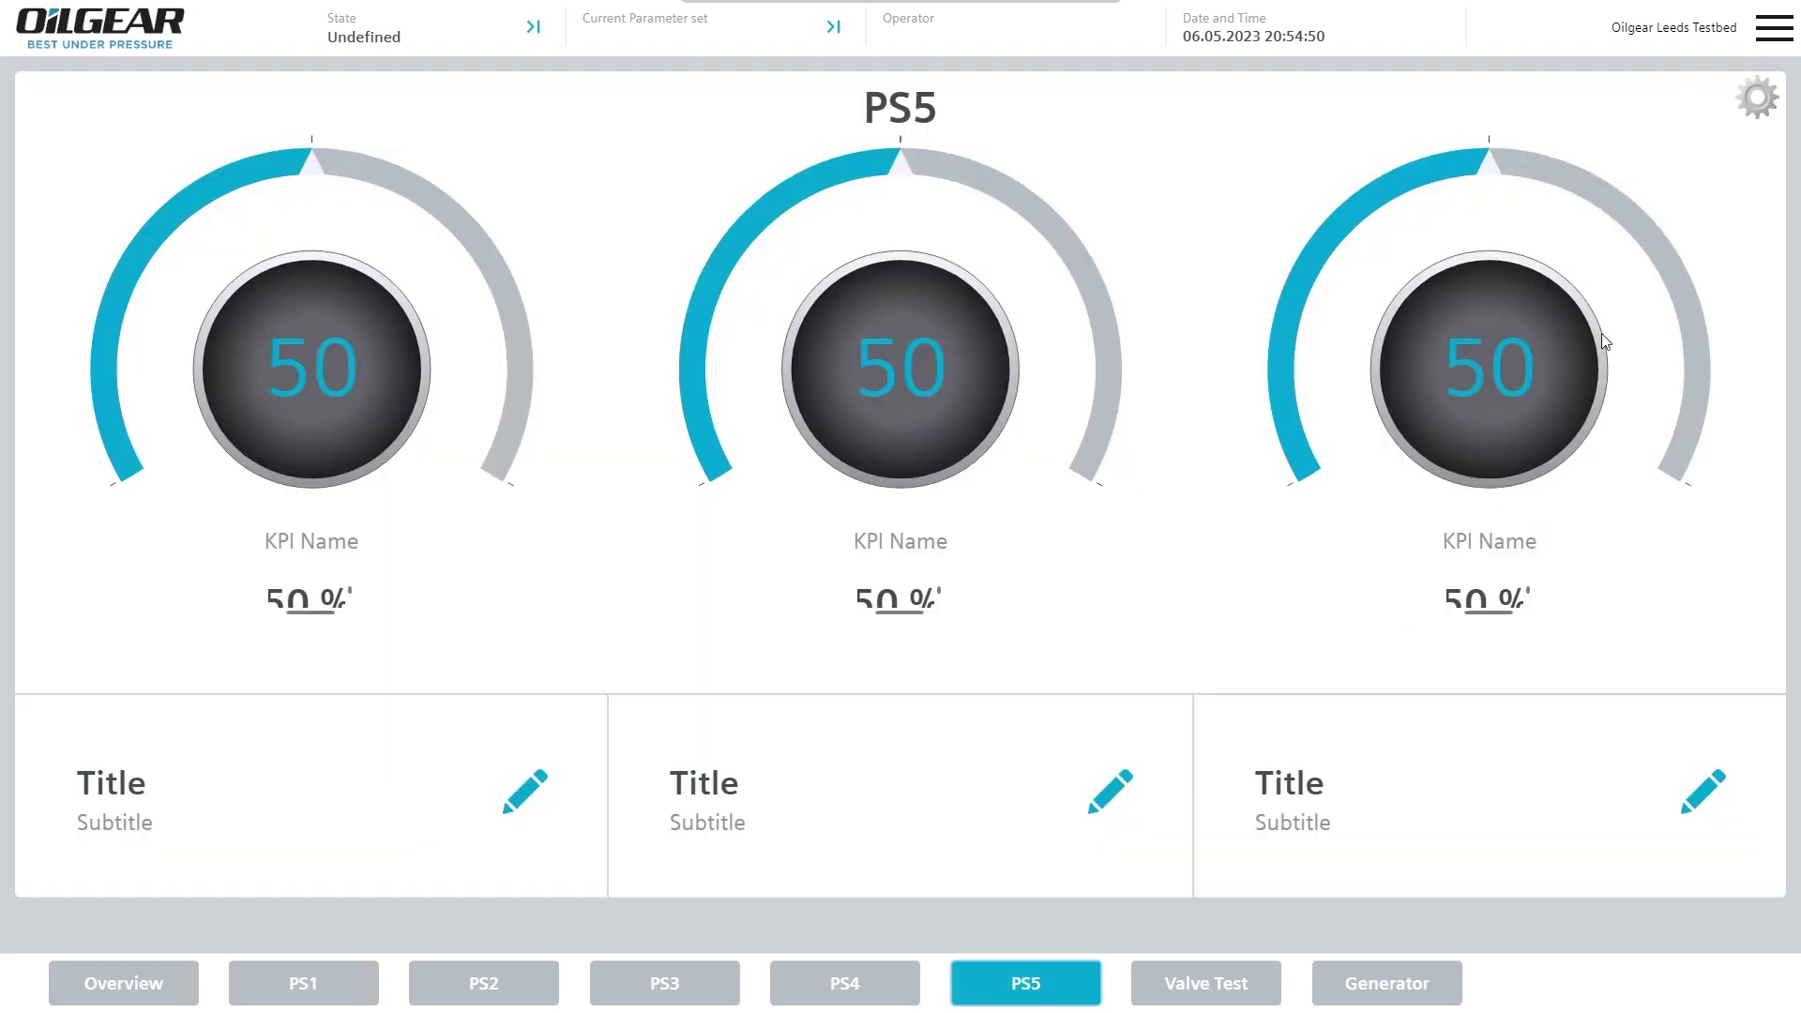
left_click(1759, 102)
- Visit Valve Test, Generator and General Settings, then PS1 and PS5, ending on the overview
left_click(1201, 983)
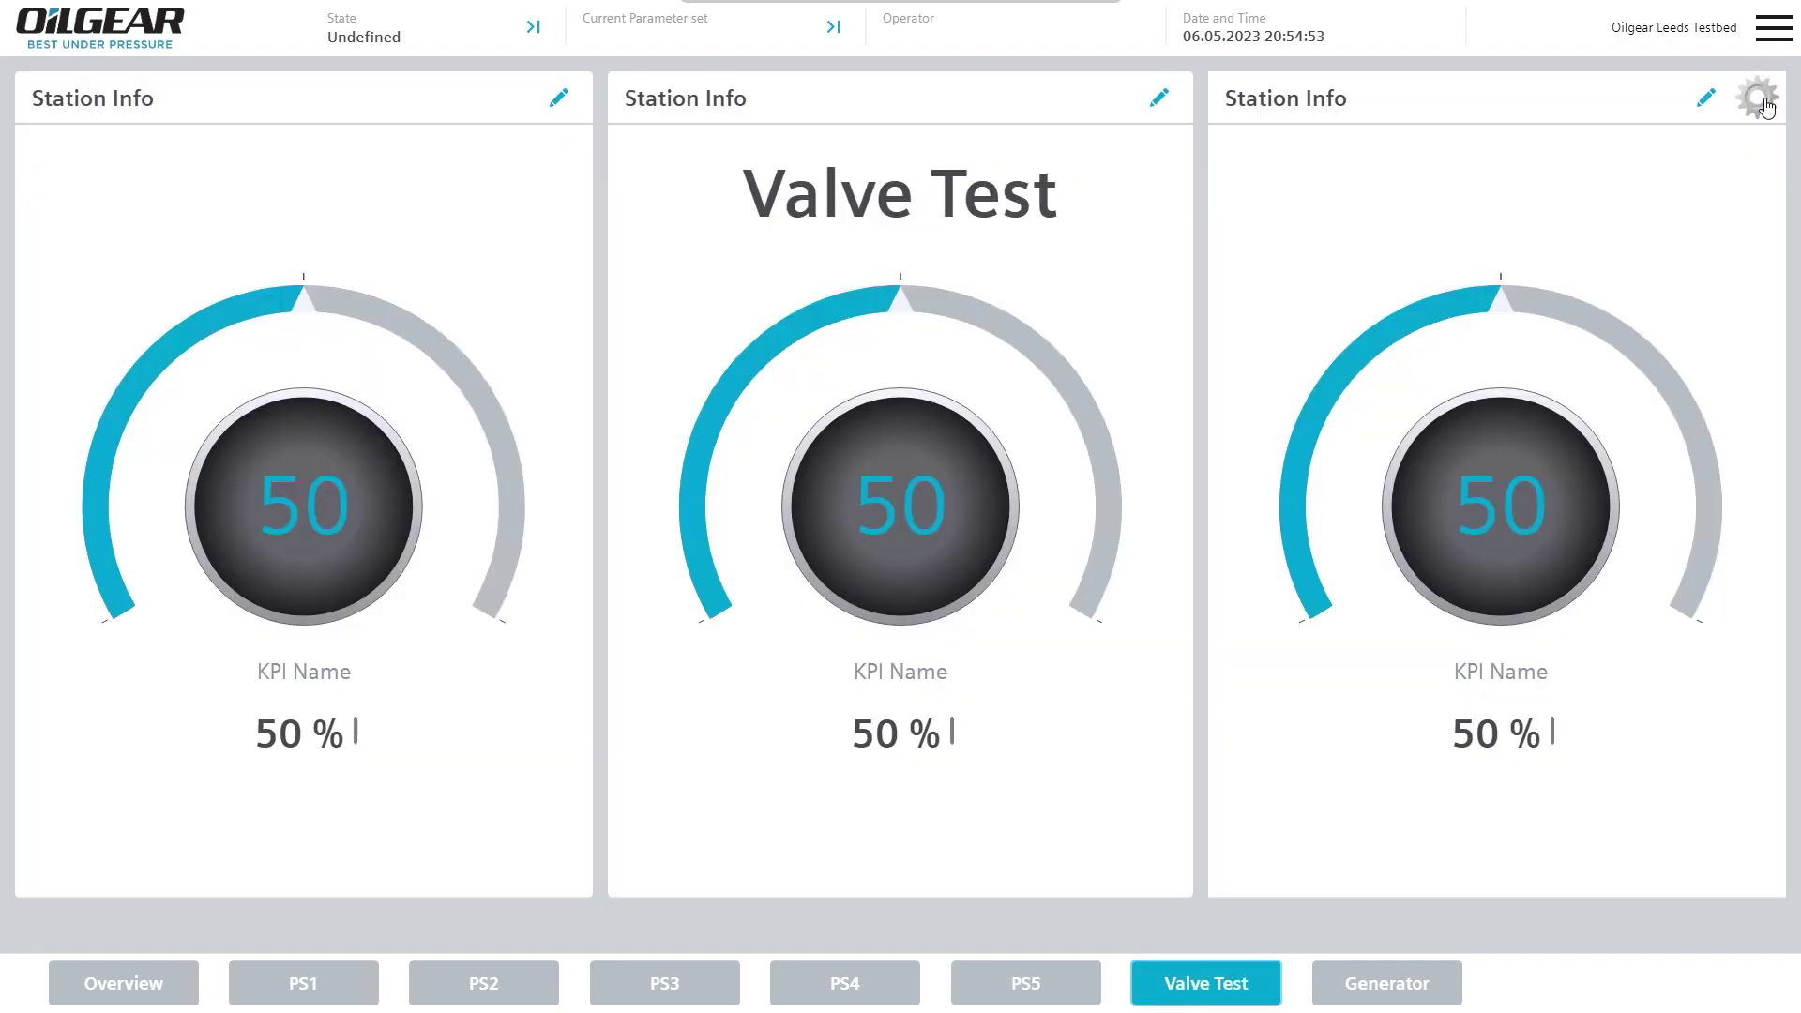
left_click(1386, 983)
left_click(1774, 27)
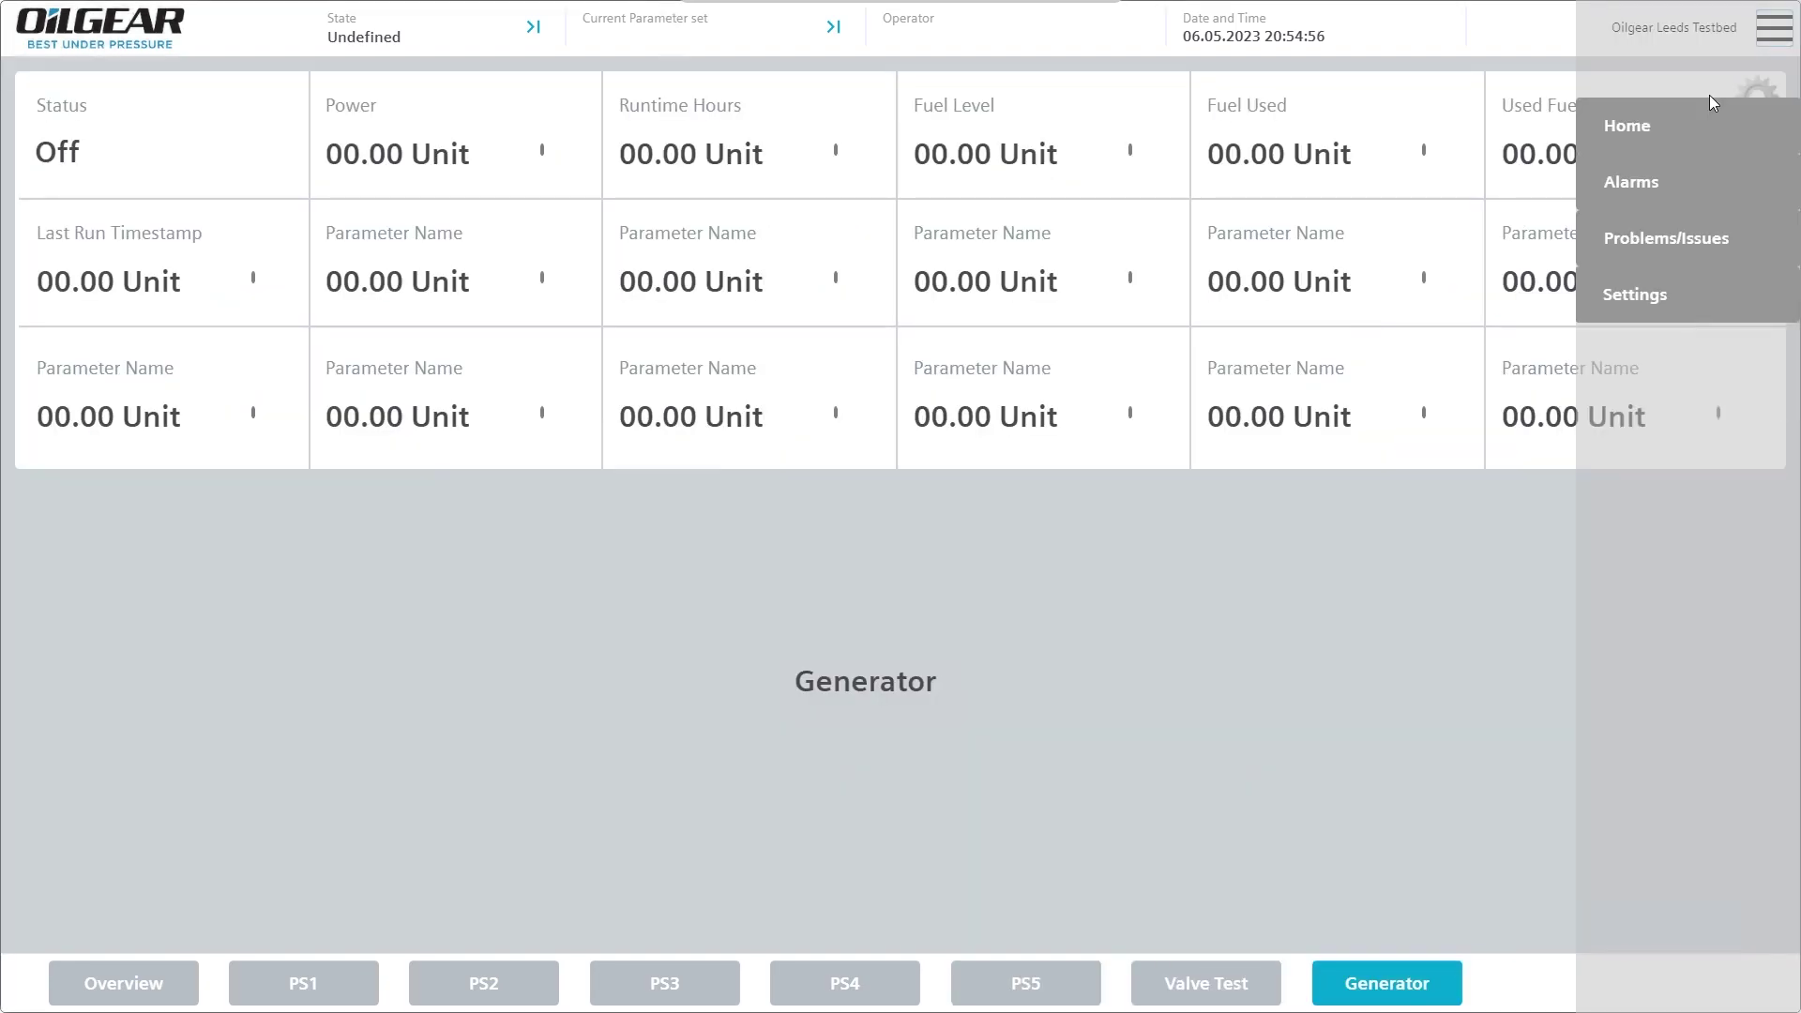
left_click(1641, 291)
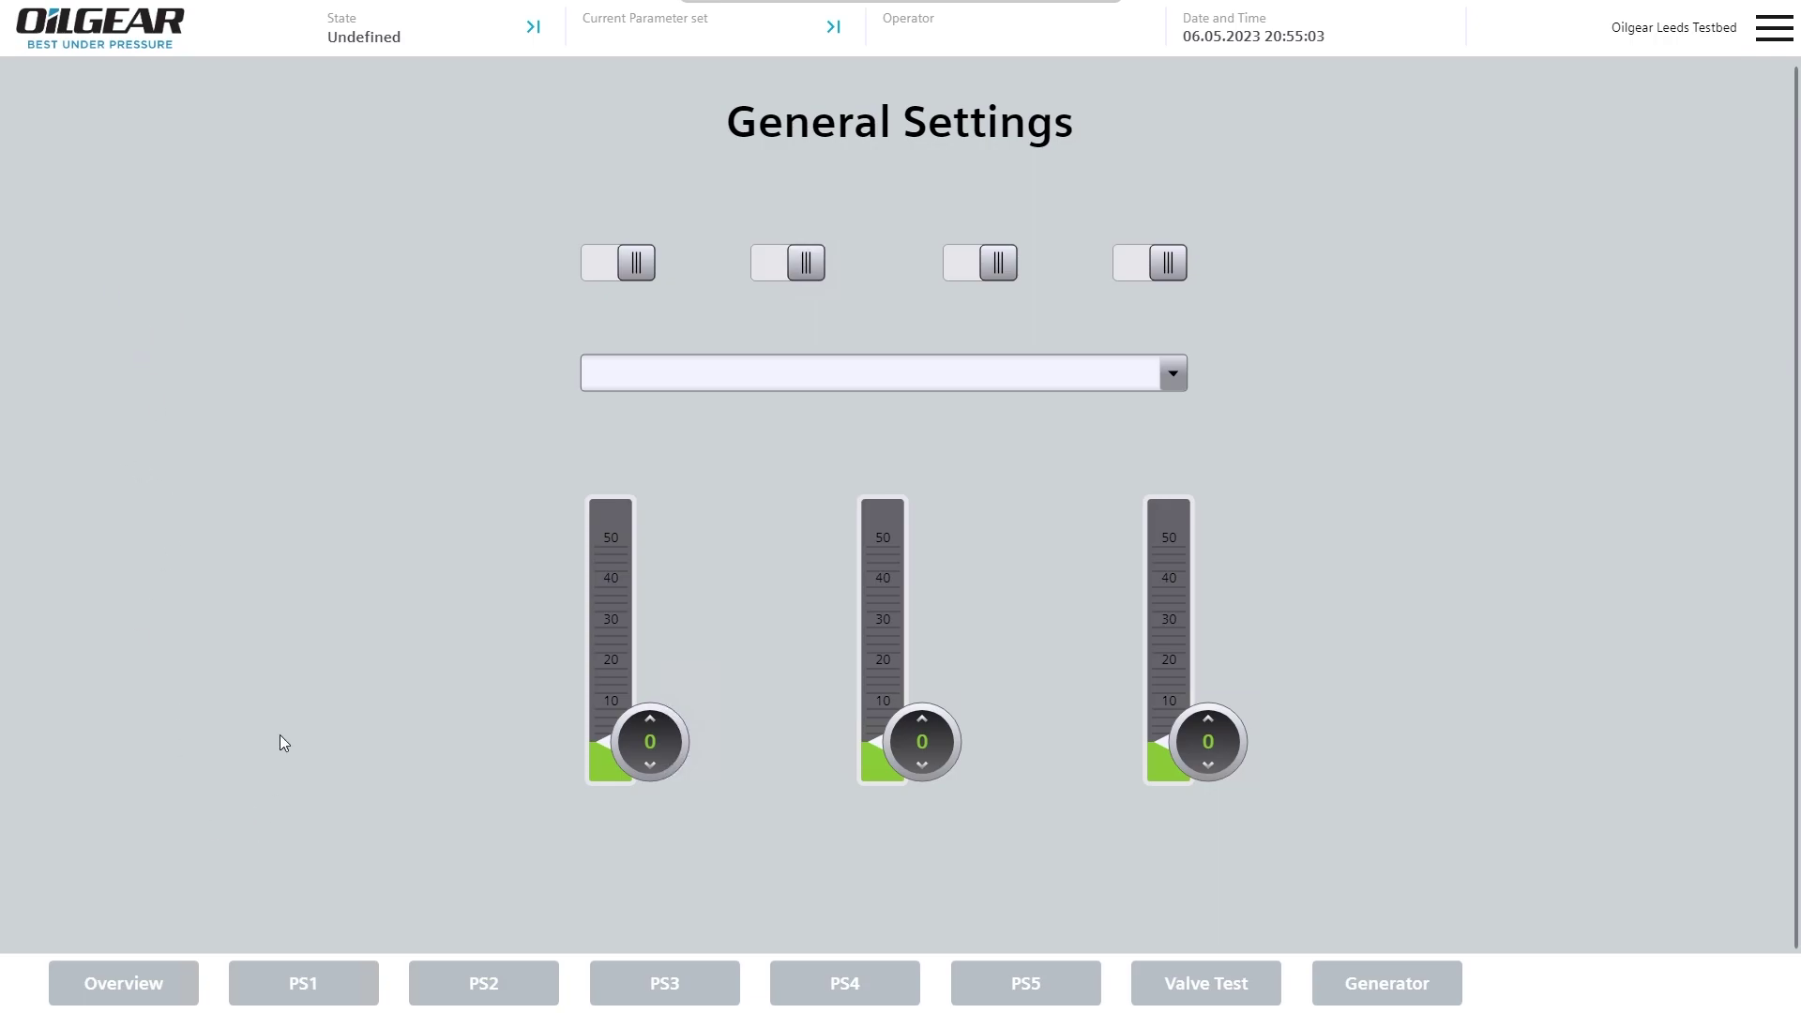
left_click(143, 31)
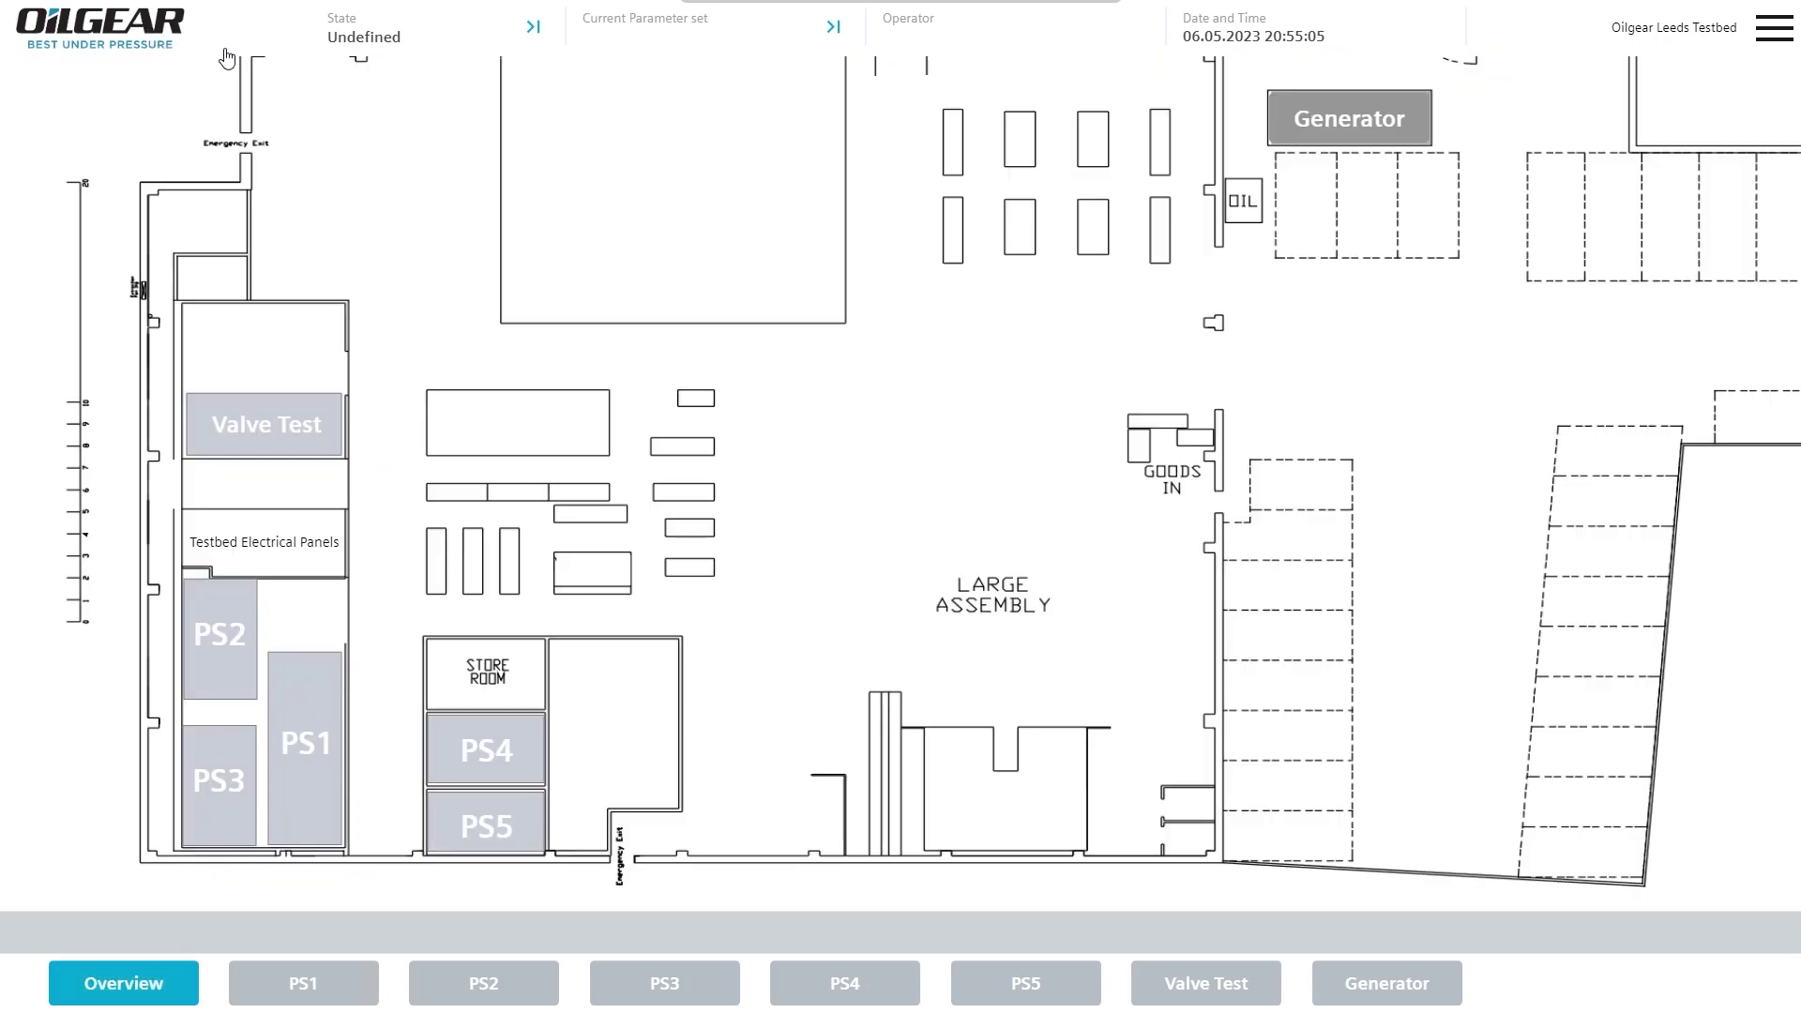
left_click(302, 1000)
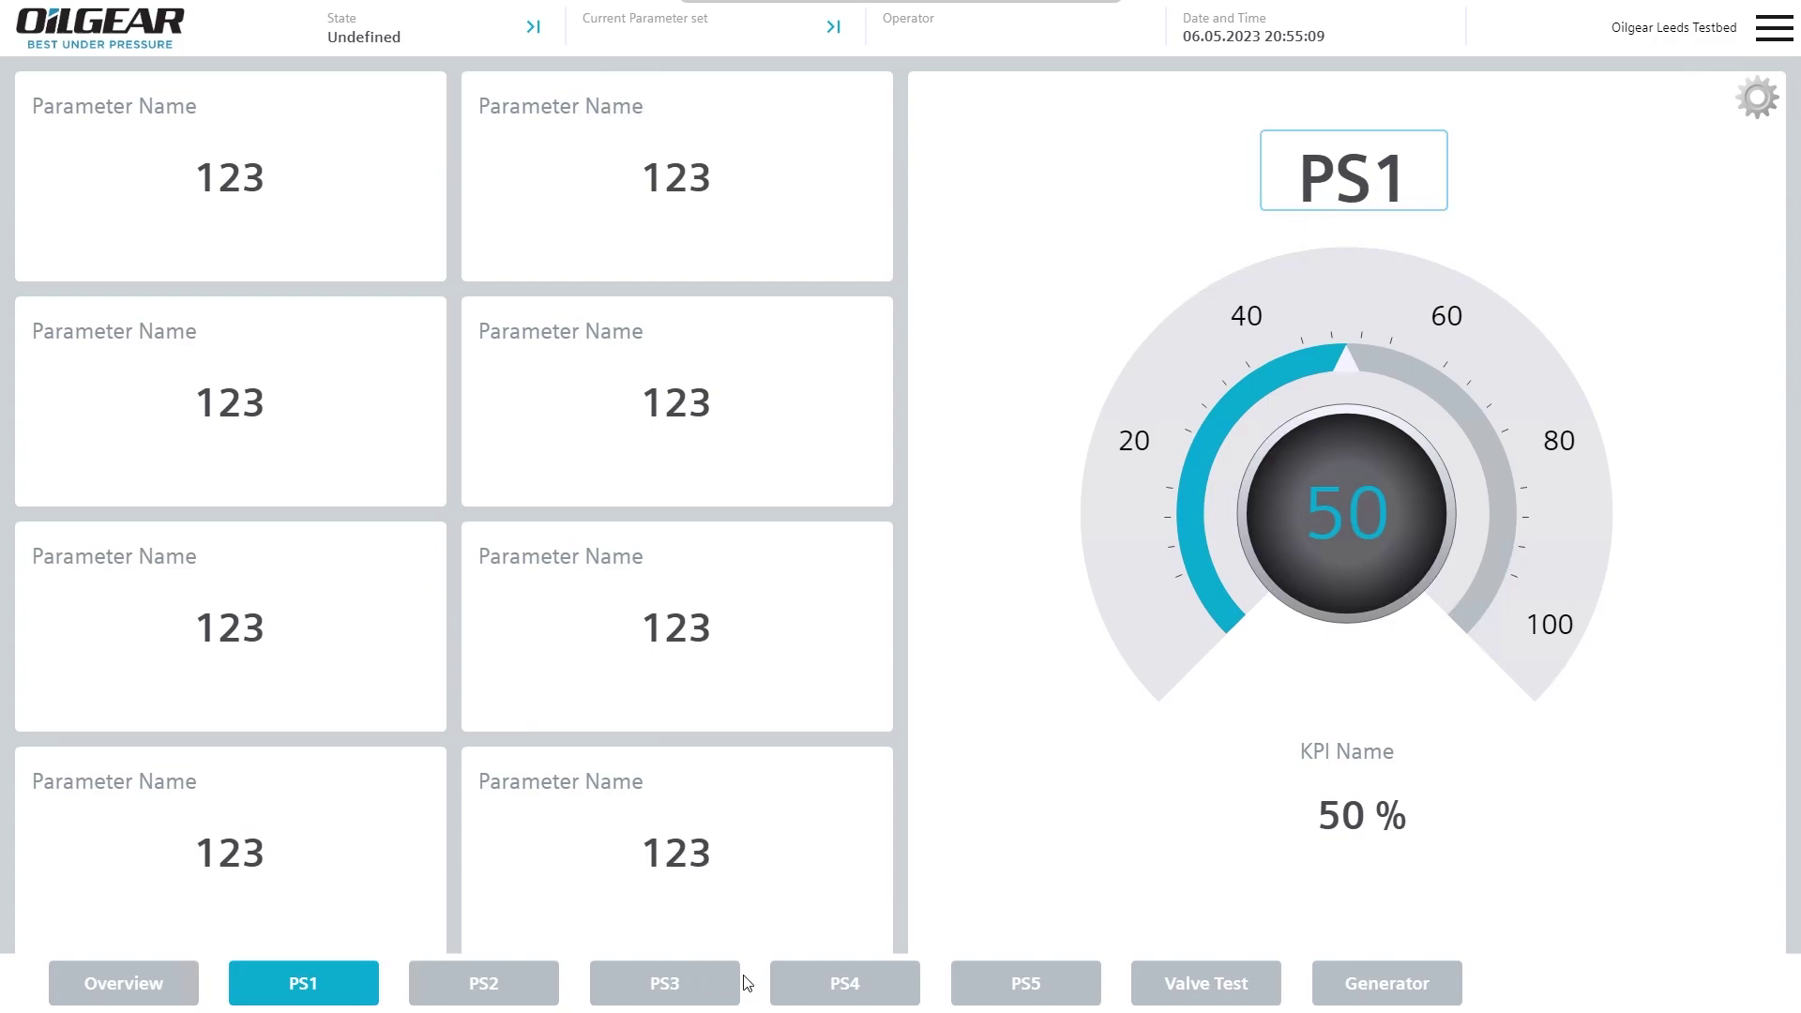
left_click(1006, 987)
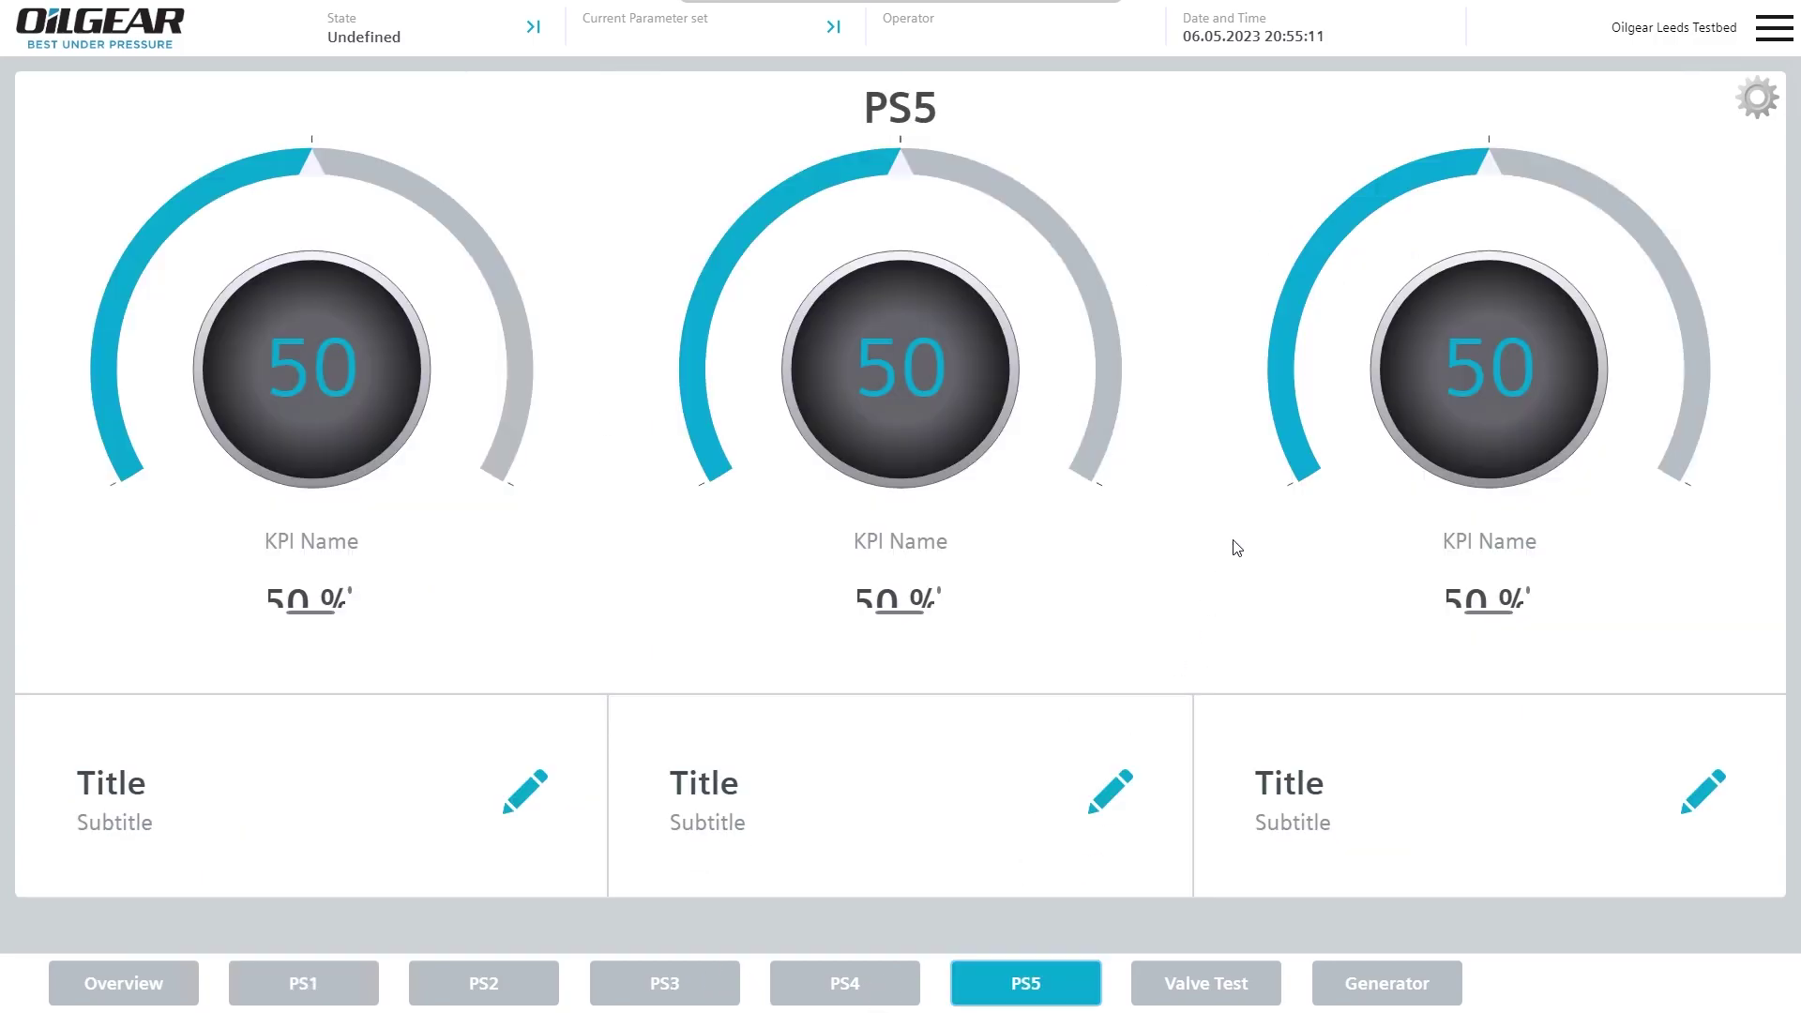
left_click(911, 108)
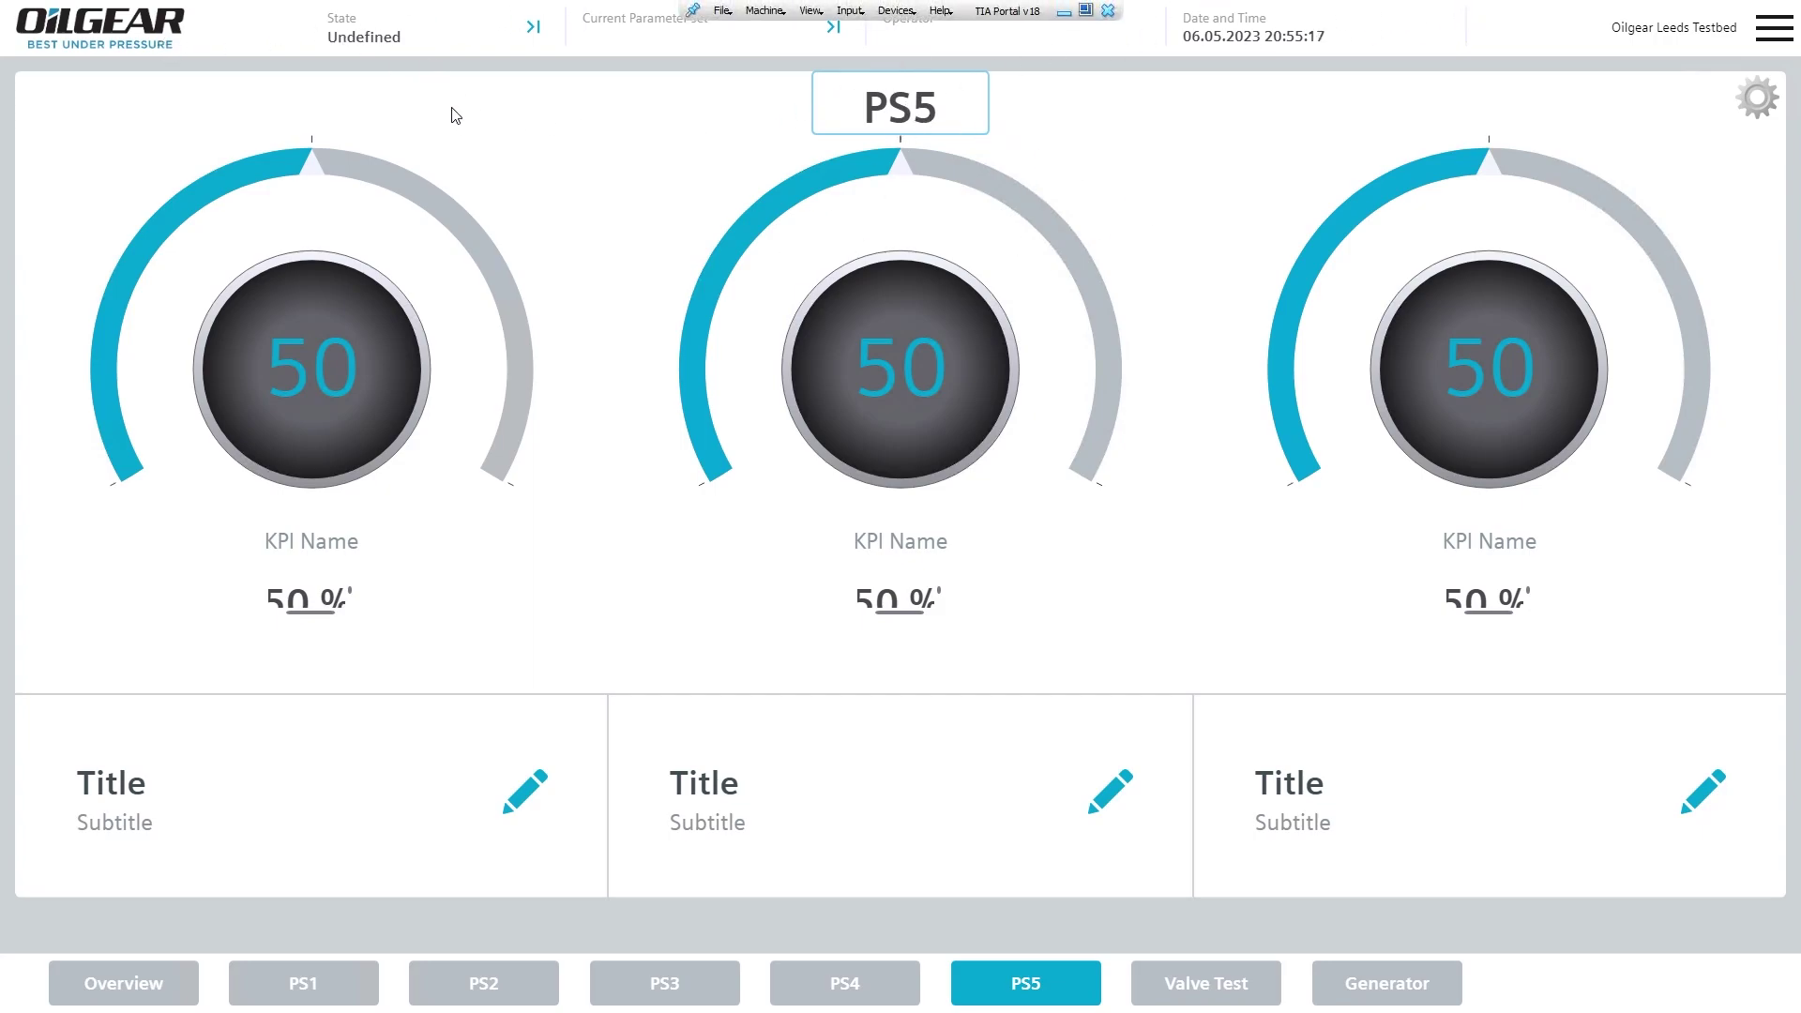
left_click(131, 35)
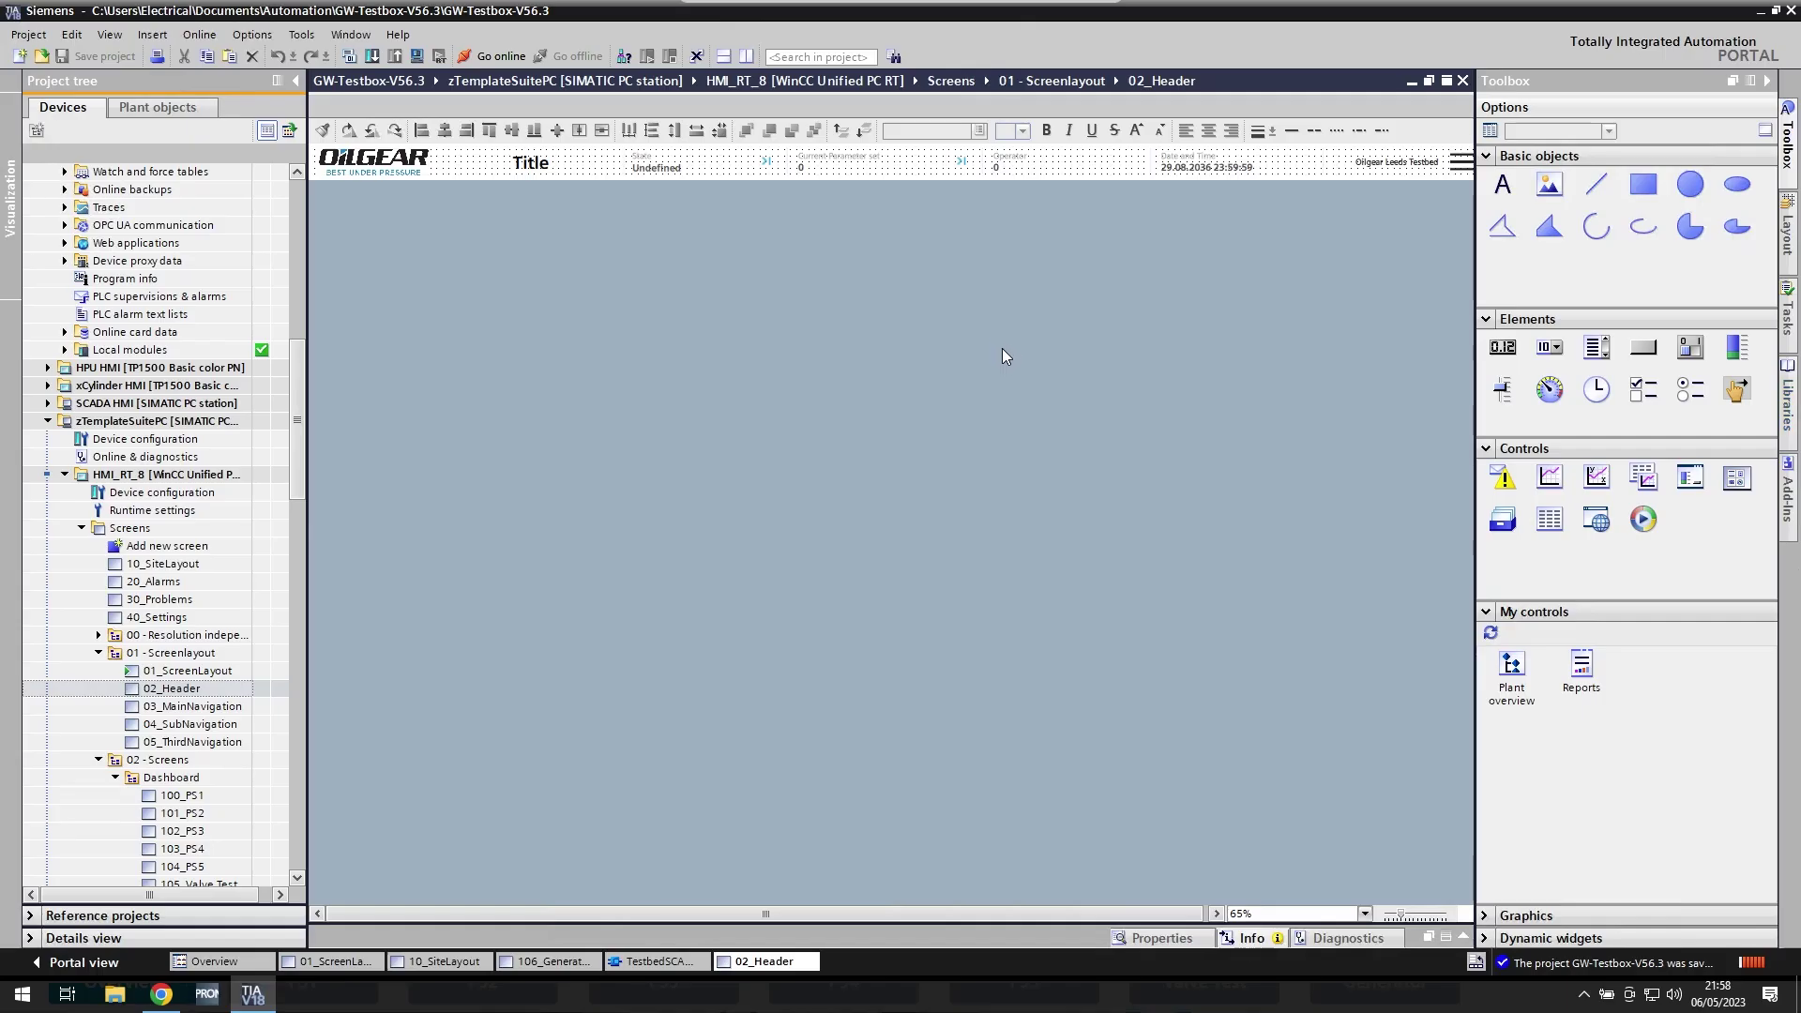
- Download HMI_RT_8 to the runtime, then bring up the runtime and dismiss the license notice
left_click(413, 56)
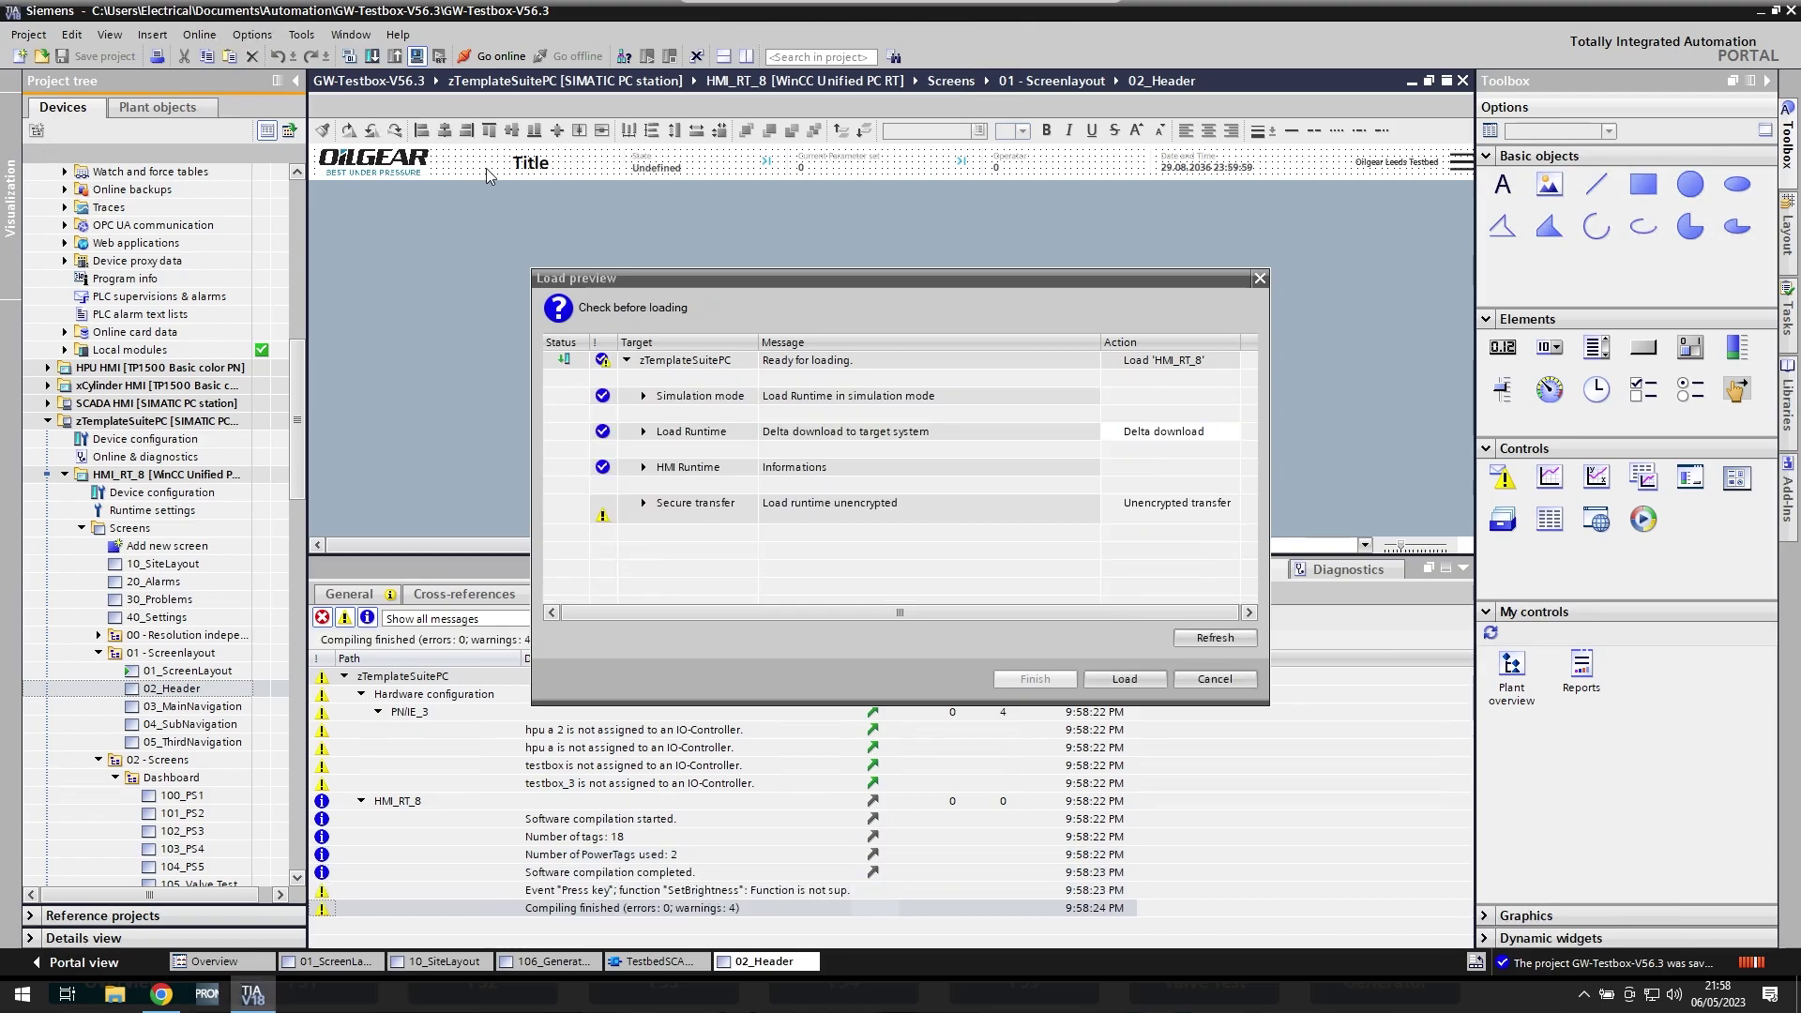
left_click(1130, 678)
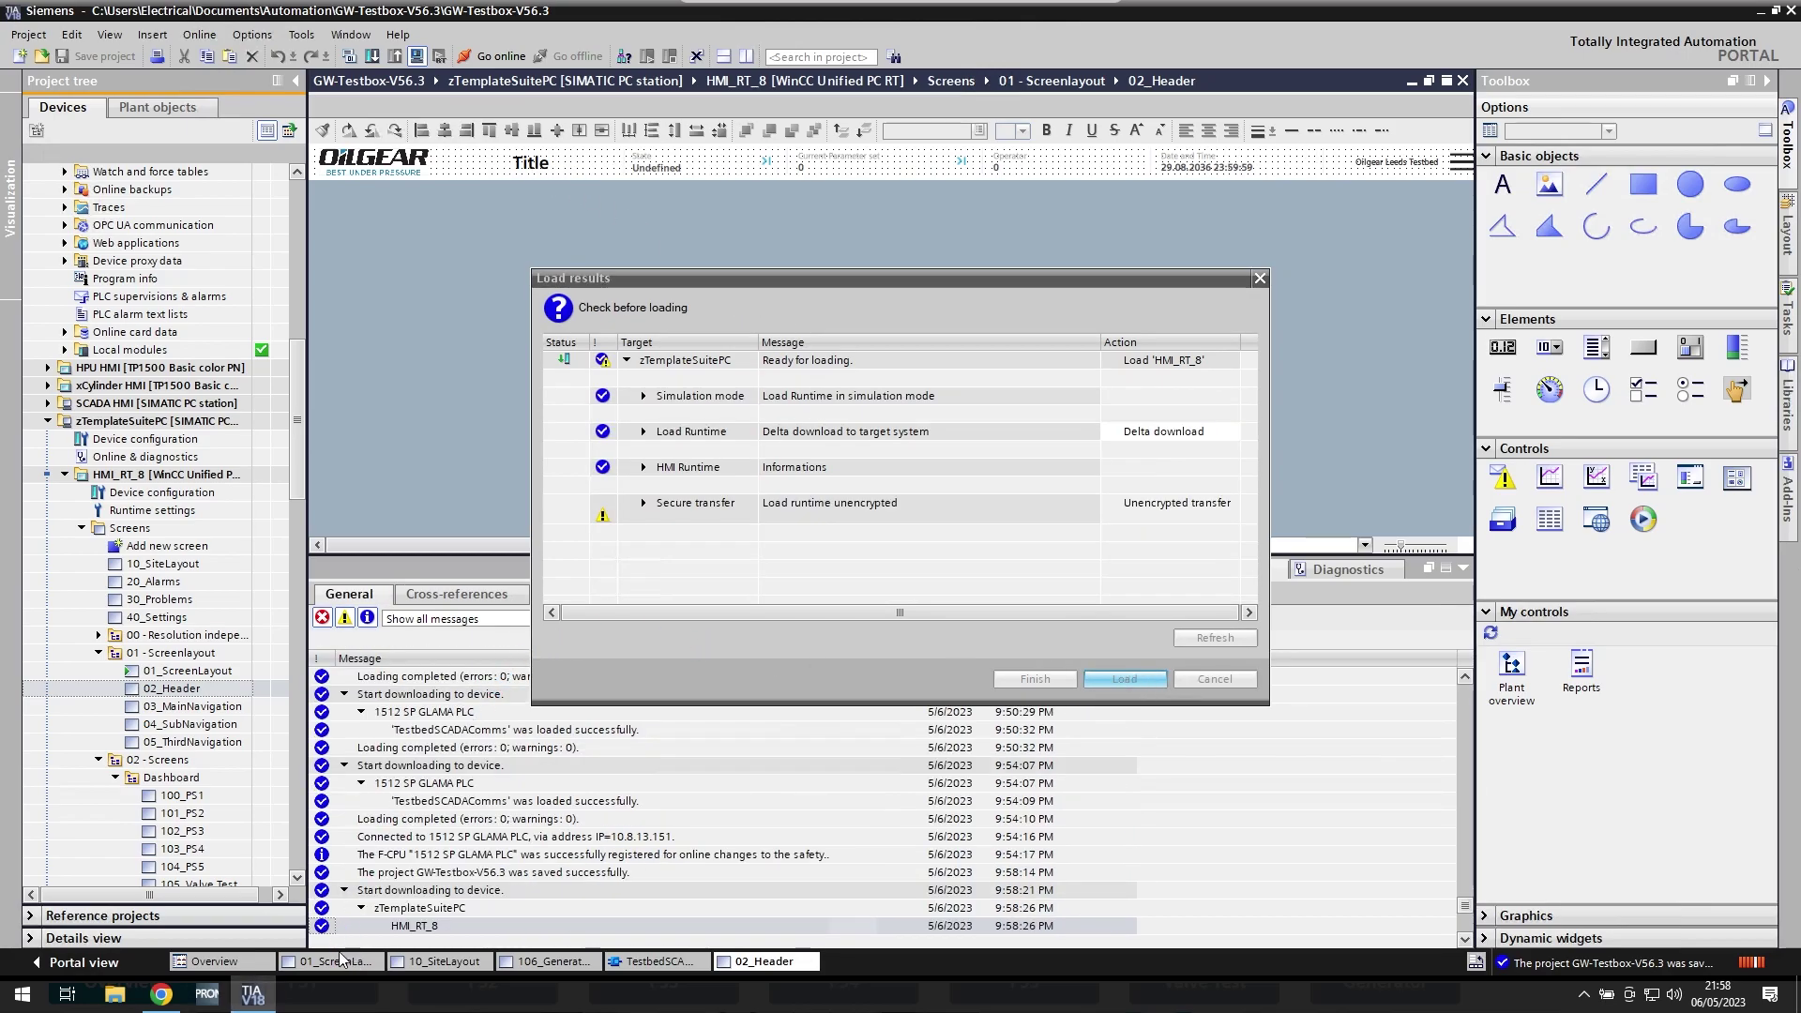
left_click(178, 997)
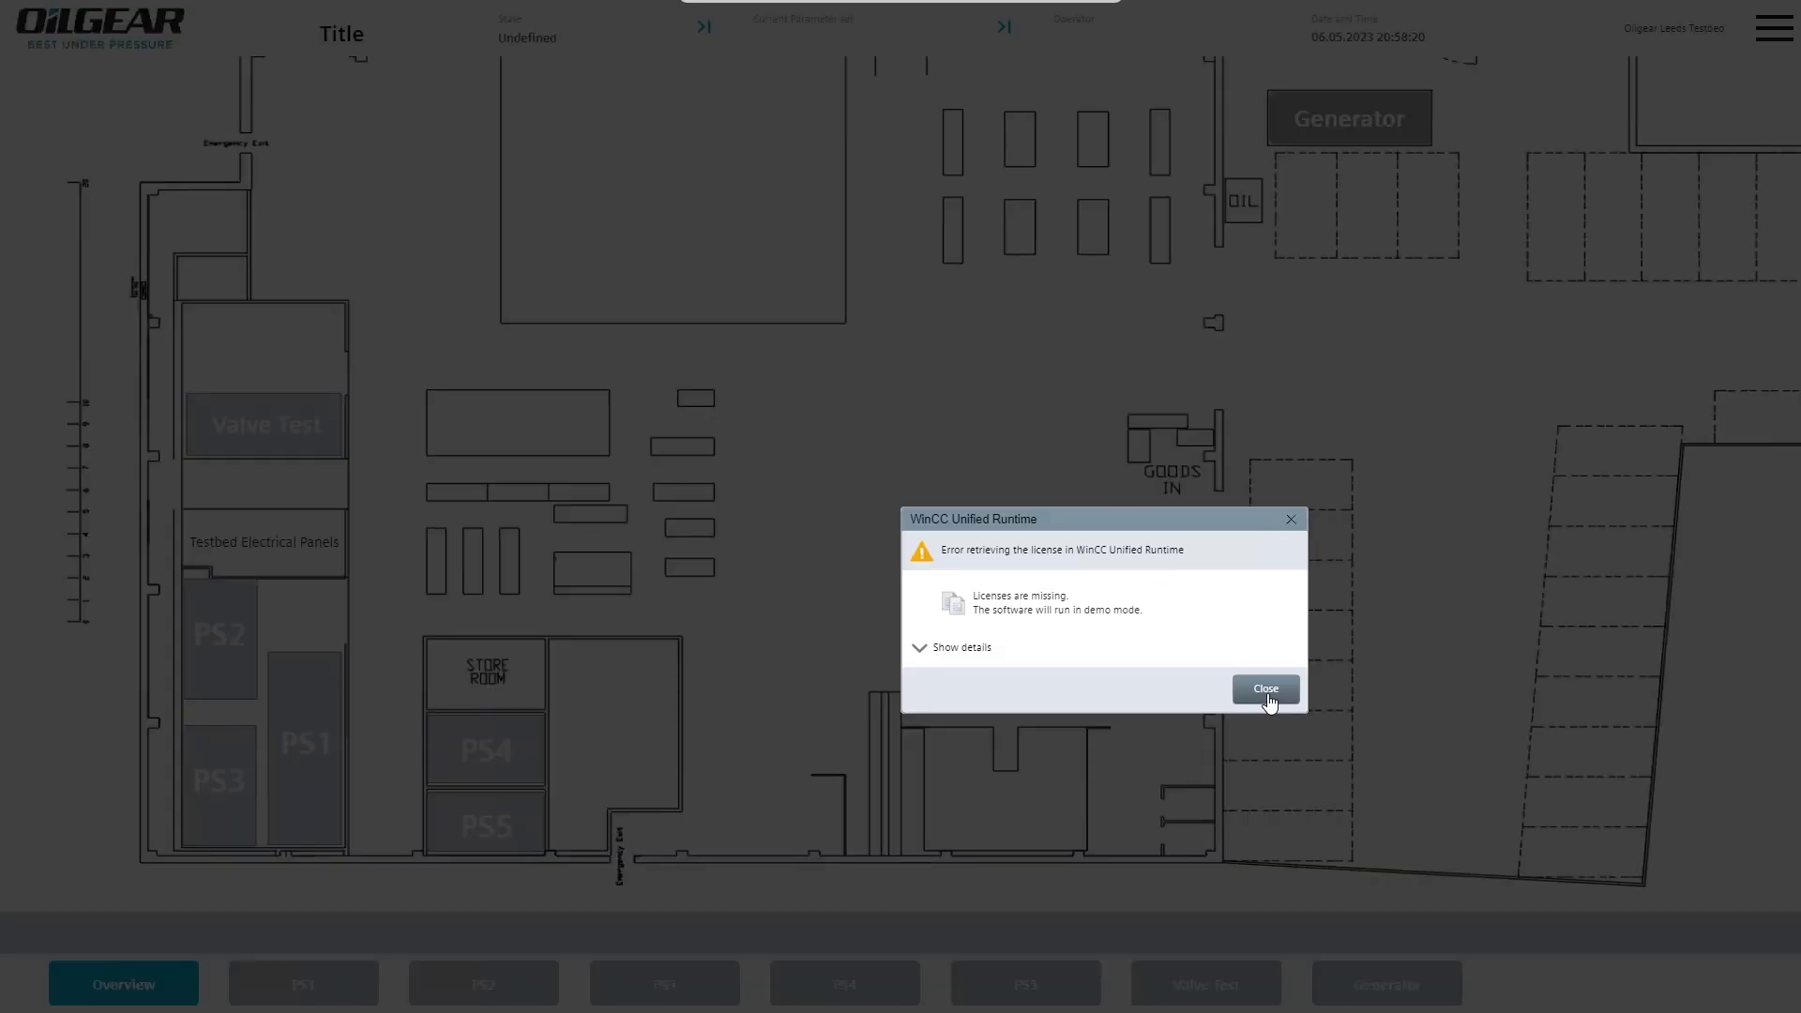
left_click(1266, 694)
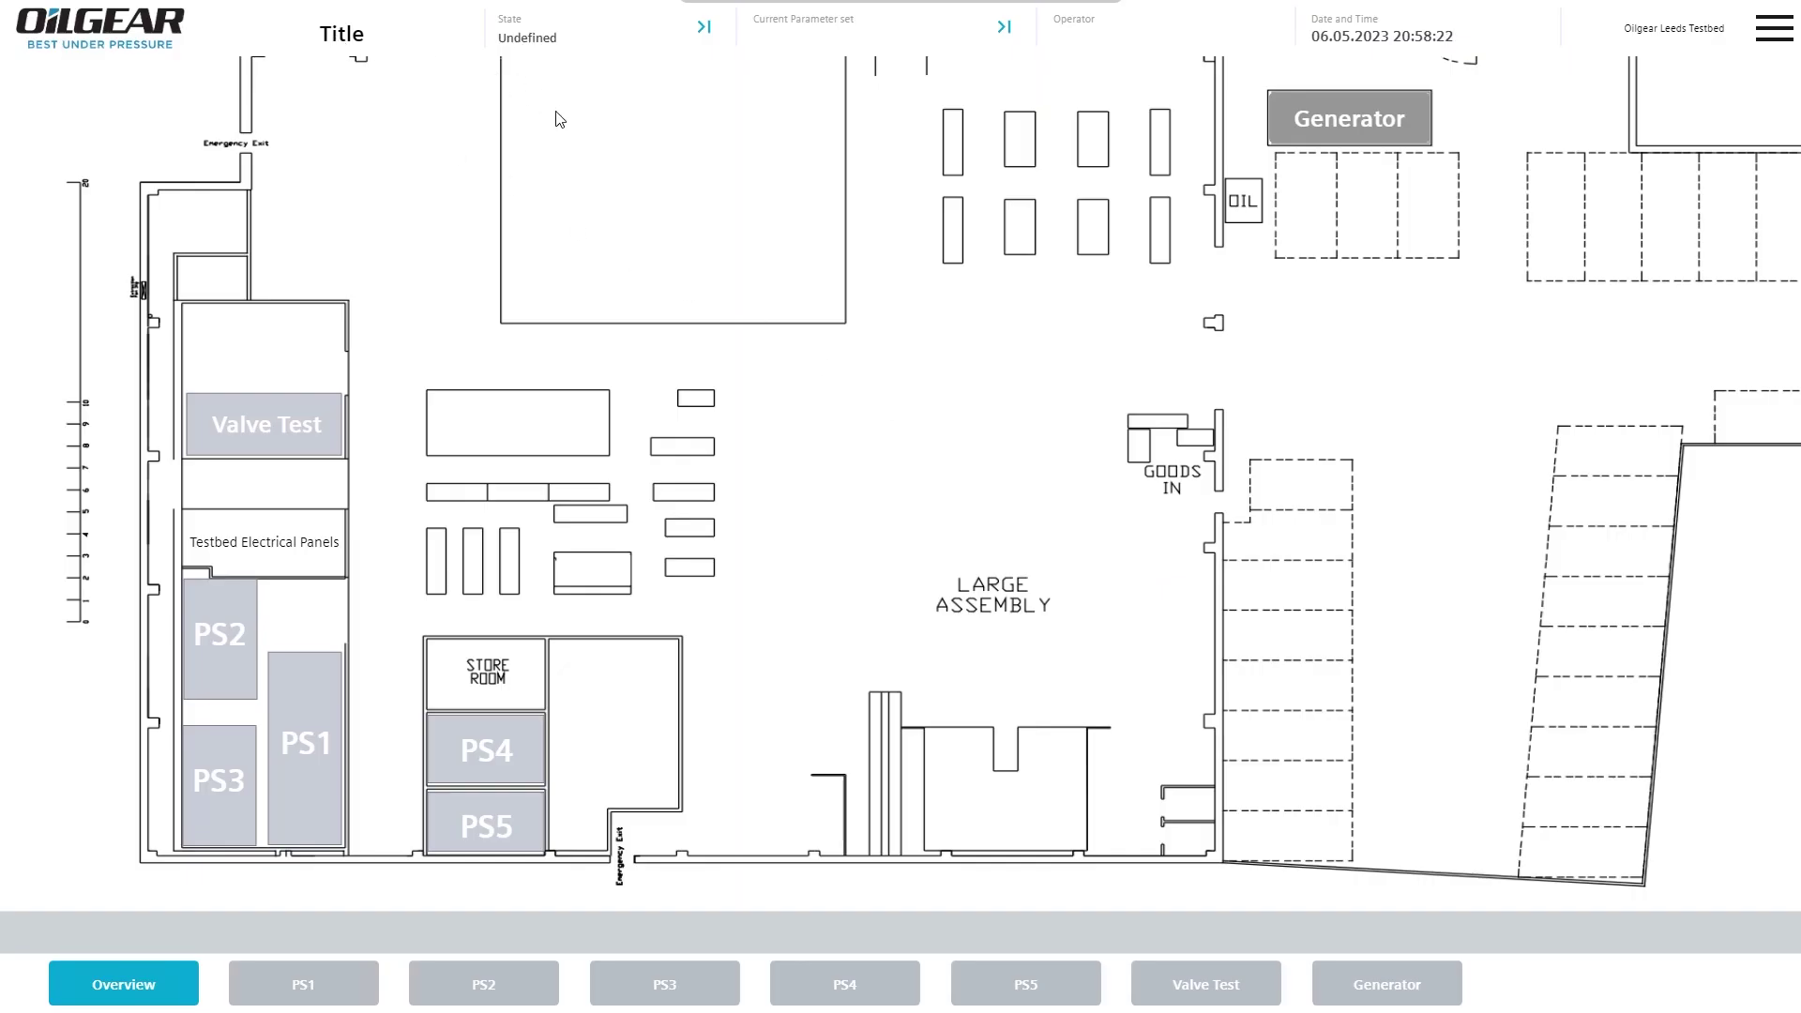
- Change the header title's Text dynamization from Tag to Resource list
key("alt+Tab")
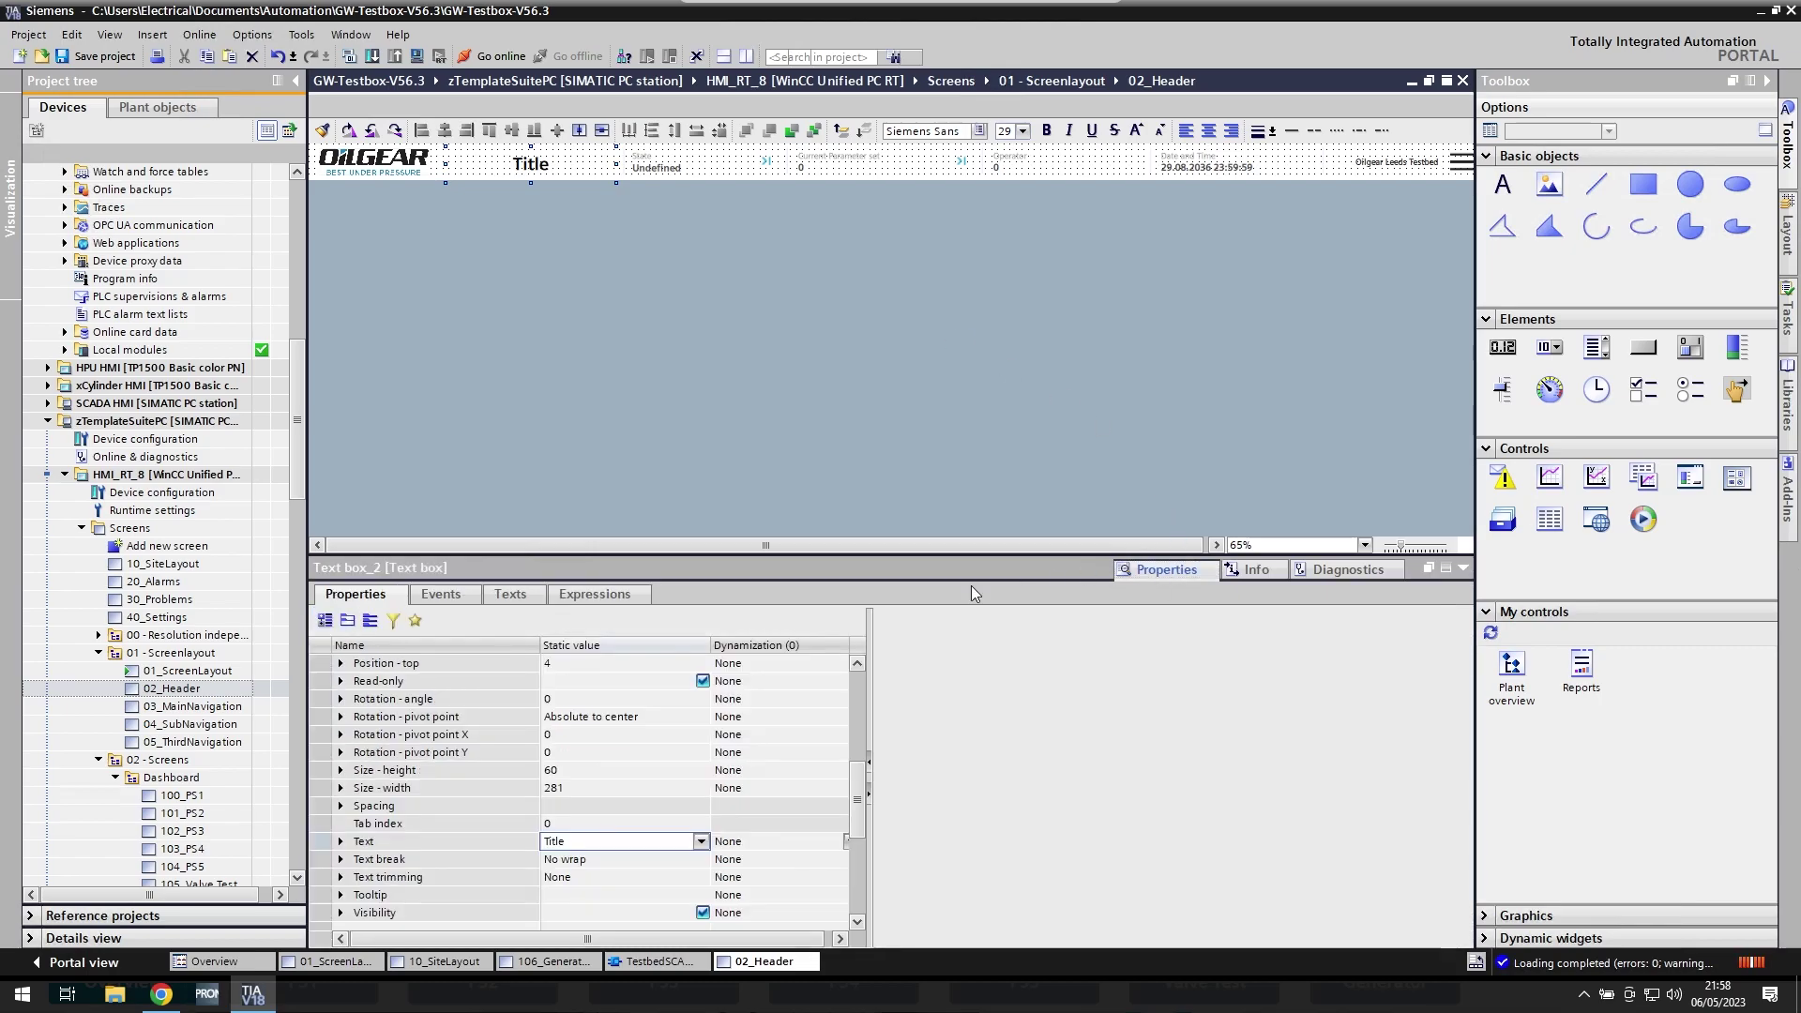
left_click(784, 844)
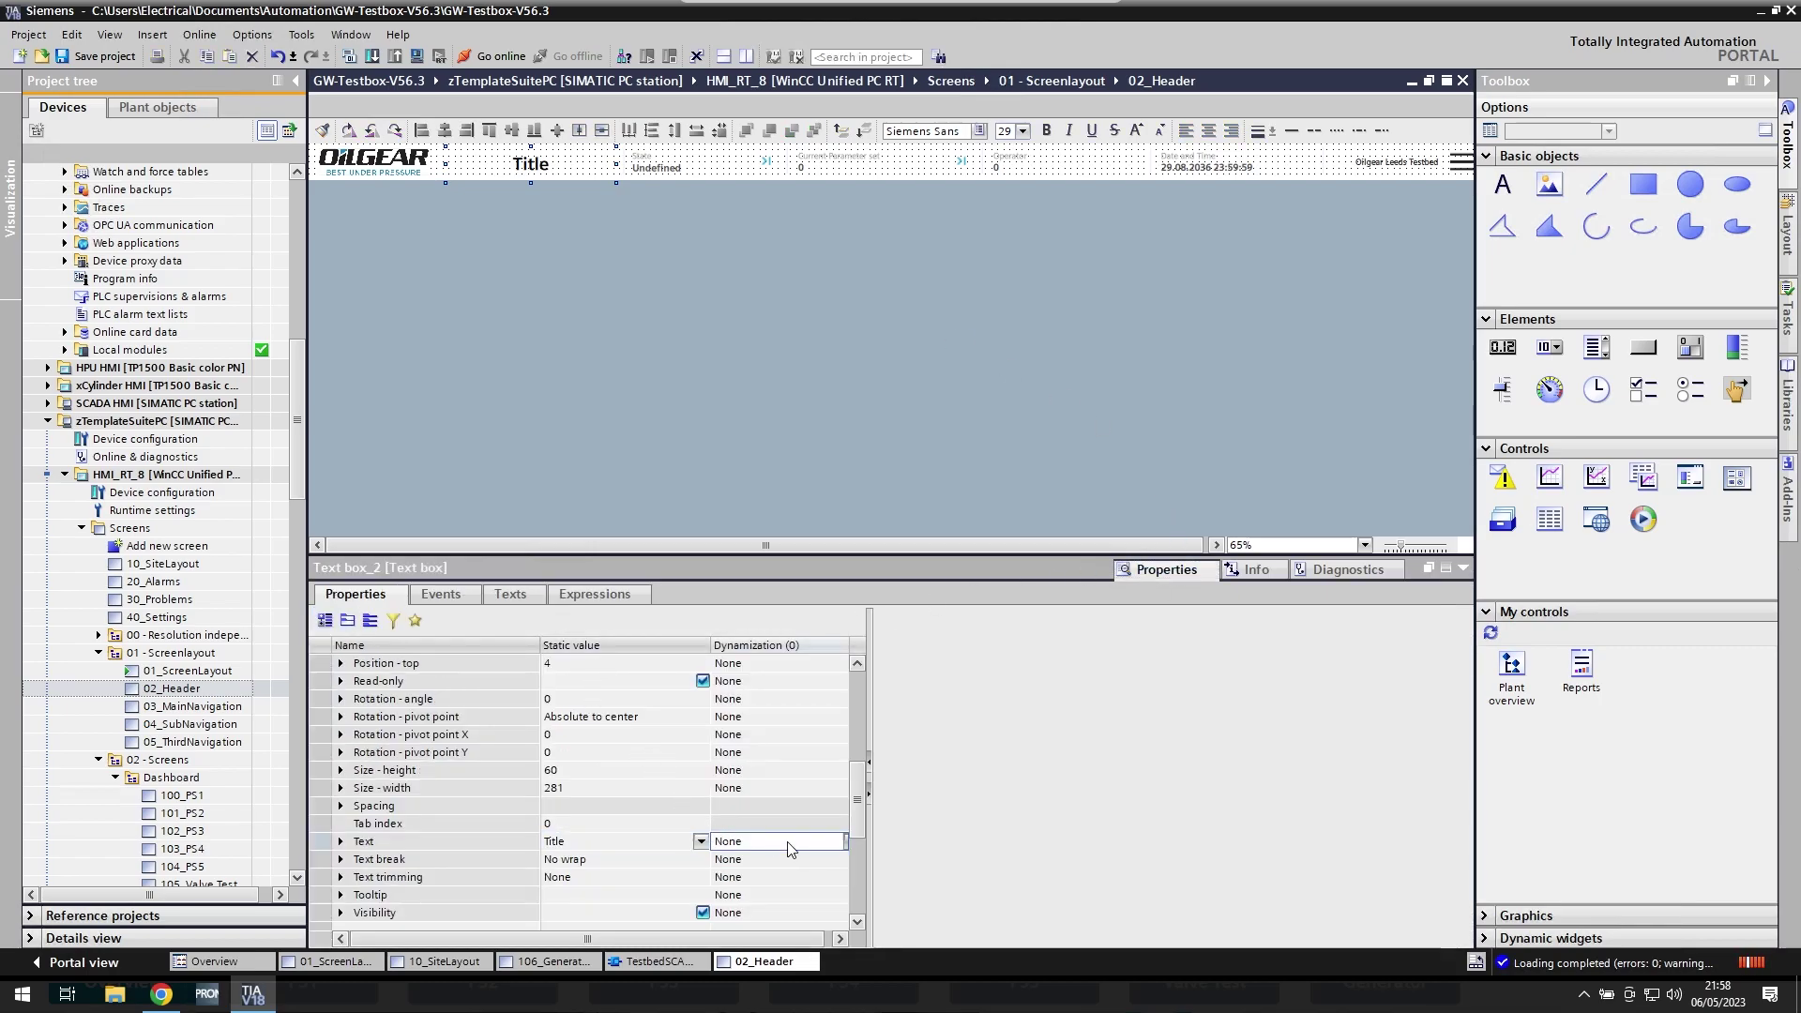
left_click(845, 846)
left_click(840, 846)
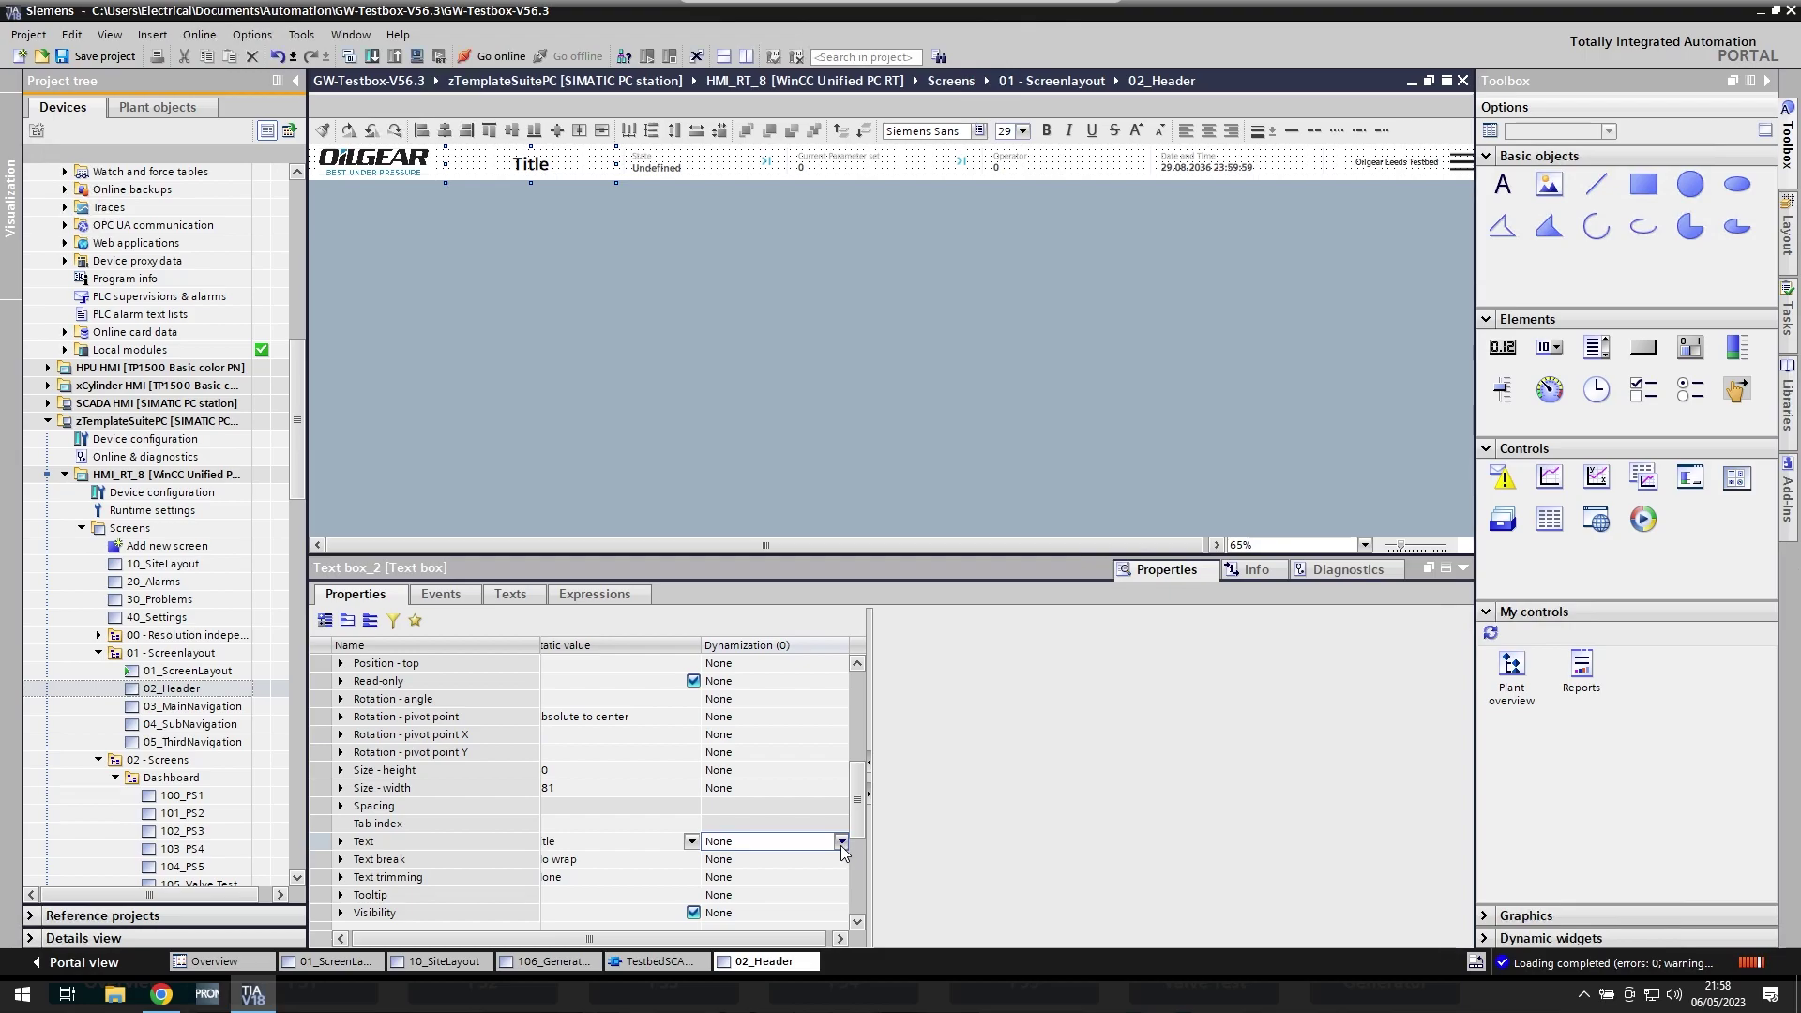
left_click(776, 842)
left_click(771, 876)
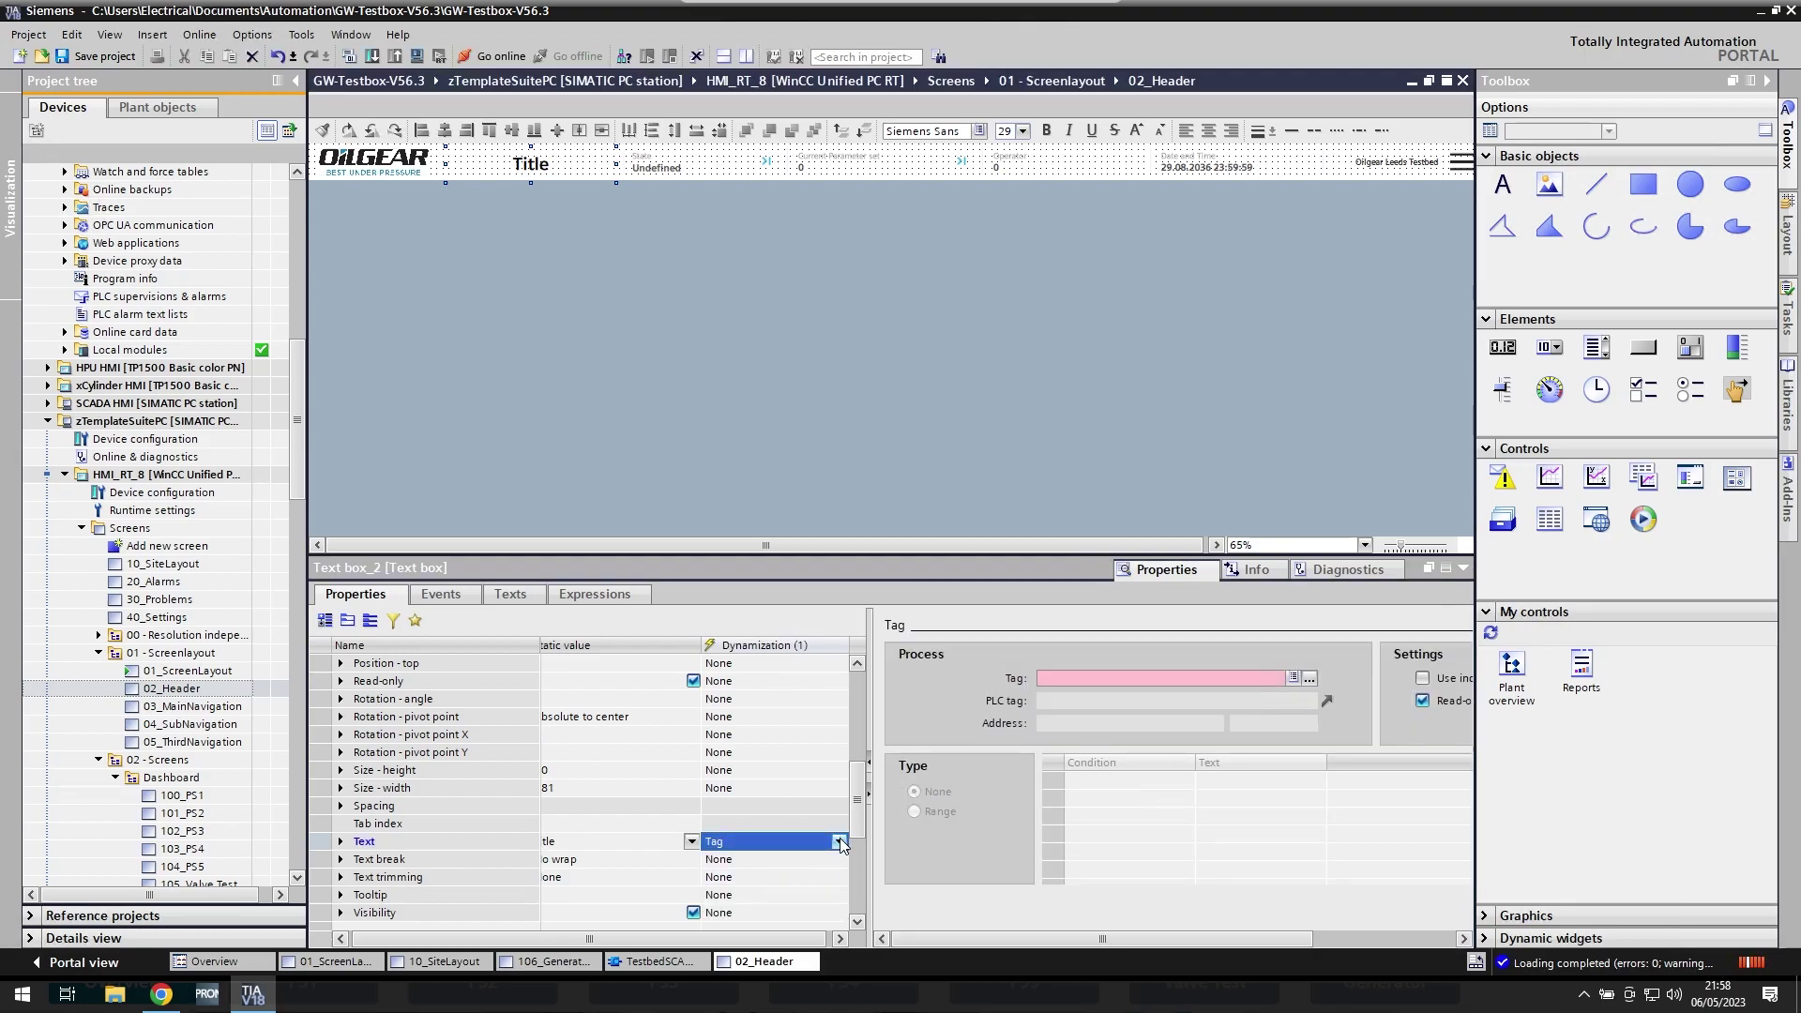
left_click(840, 844)
left_click(750, 911)
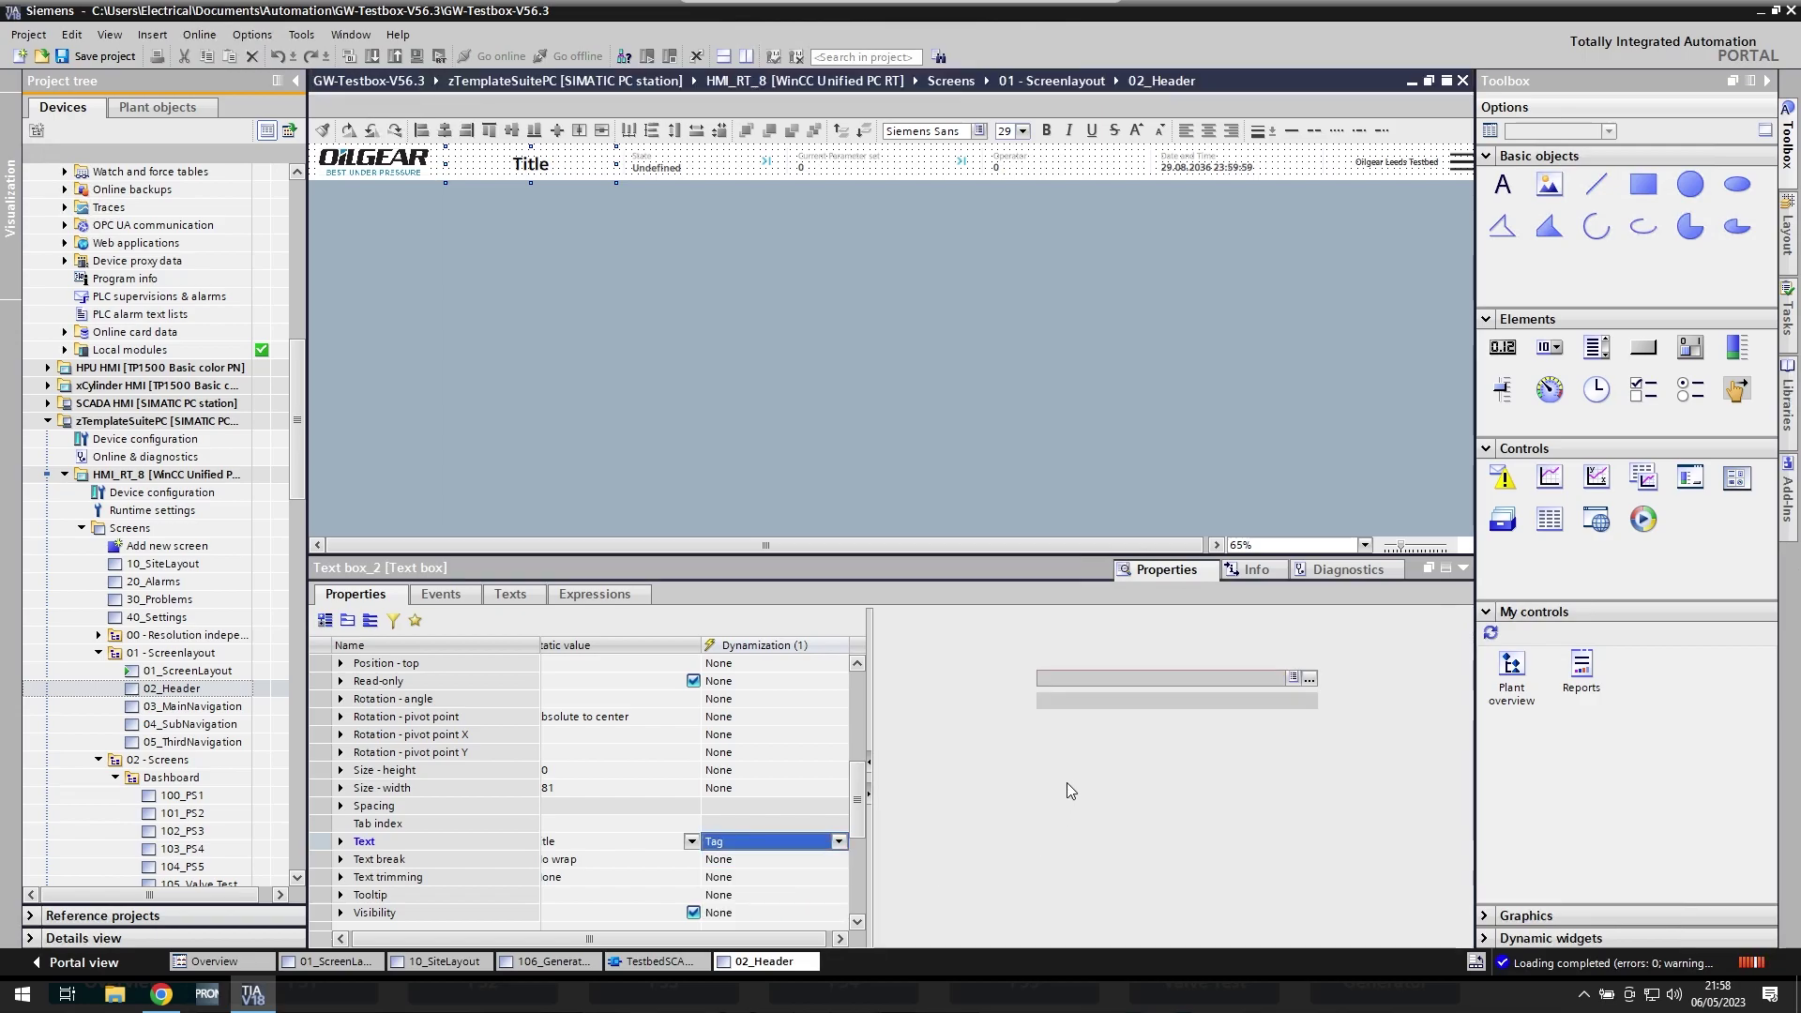
left_click(1039, 679)
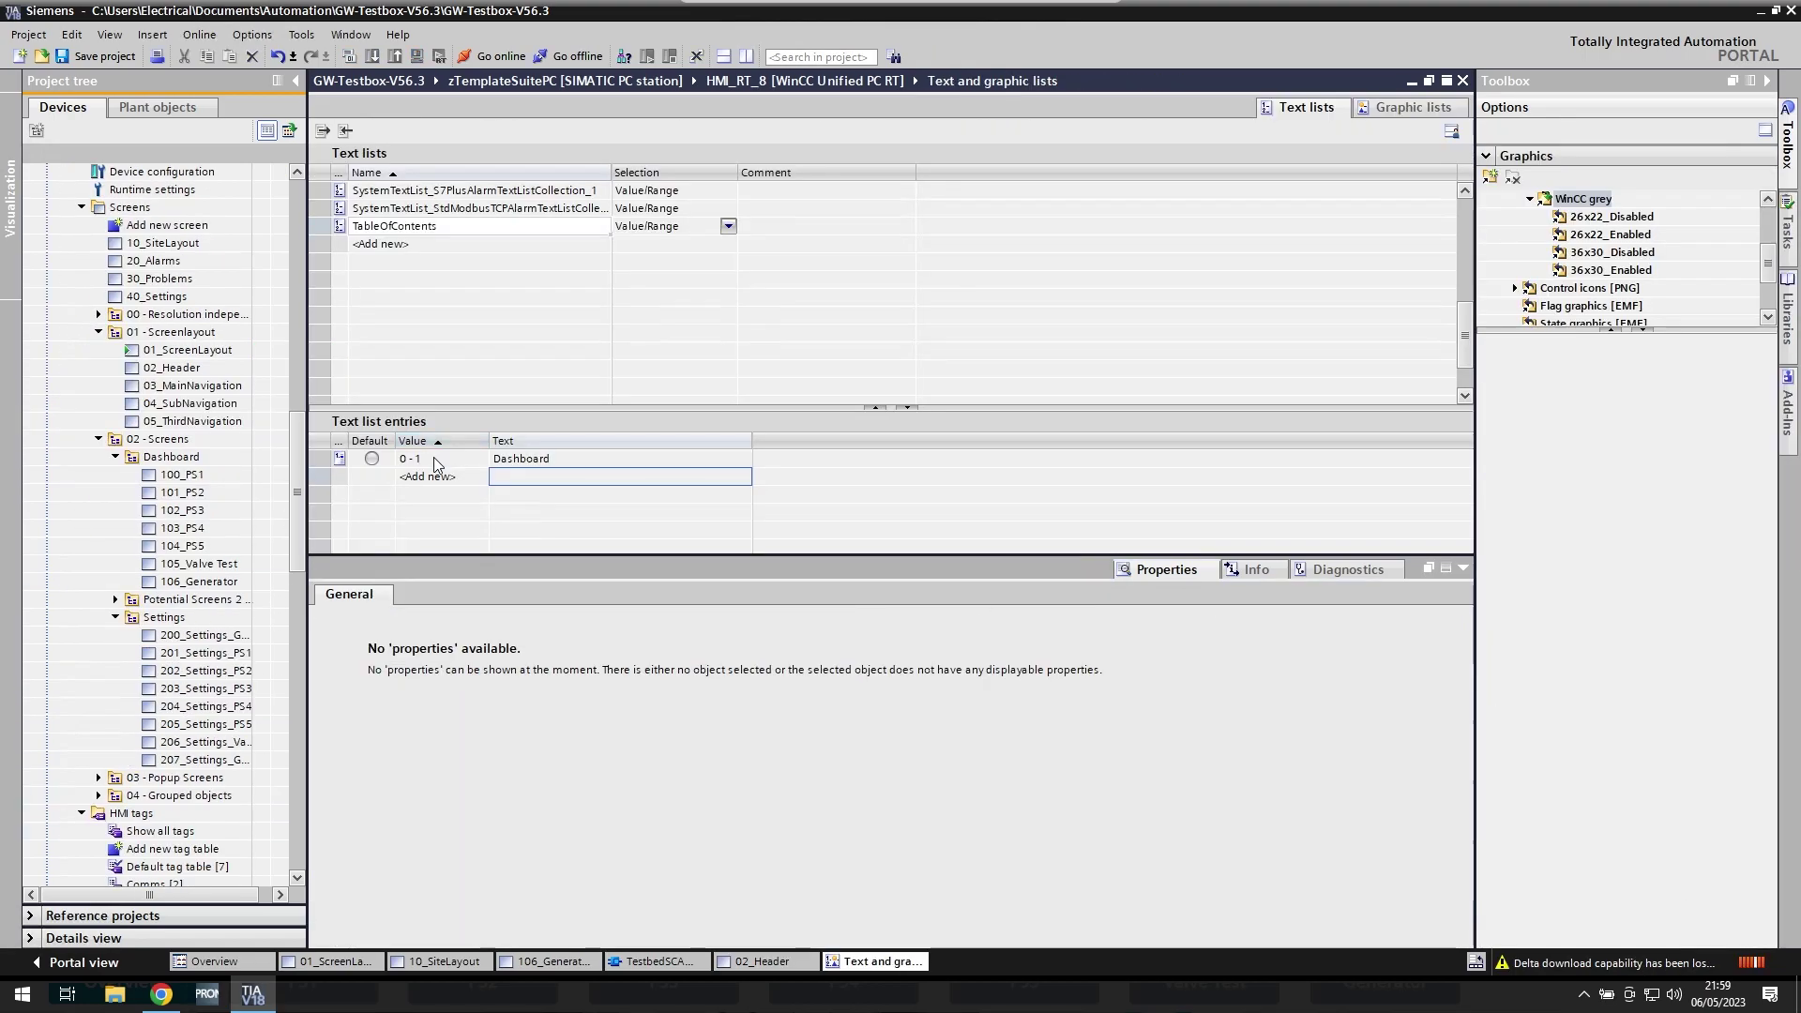
- Change the Dashboard entry's value to 10 and add entries 20, 30 and 40
left_click(437, 462)
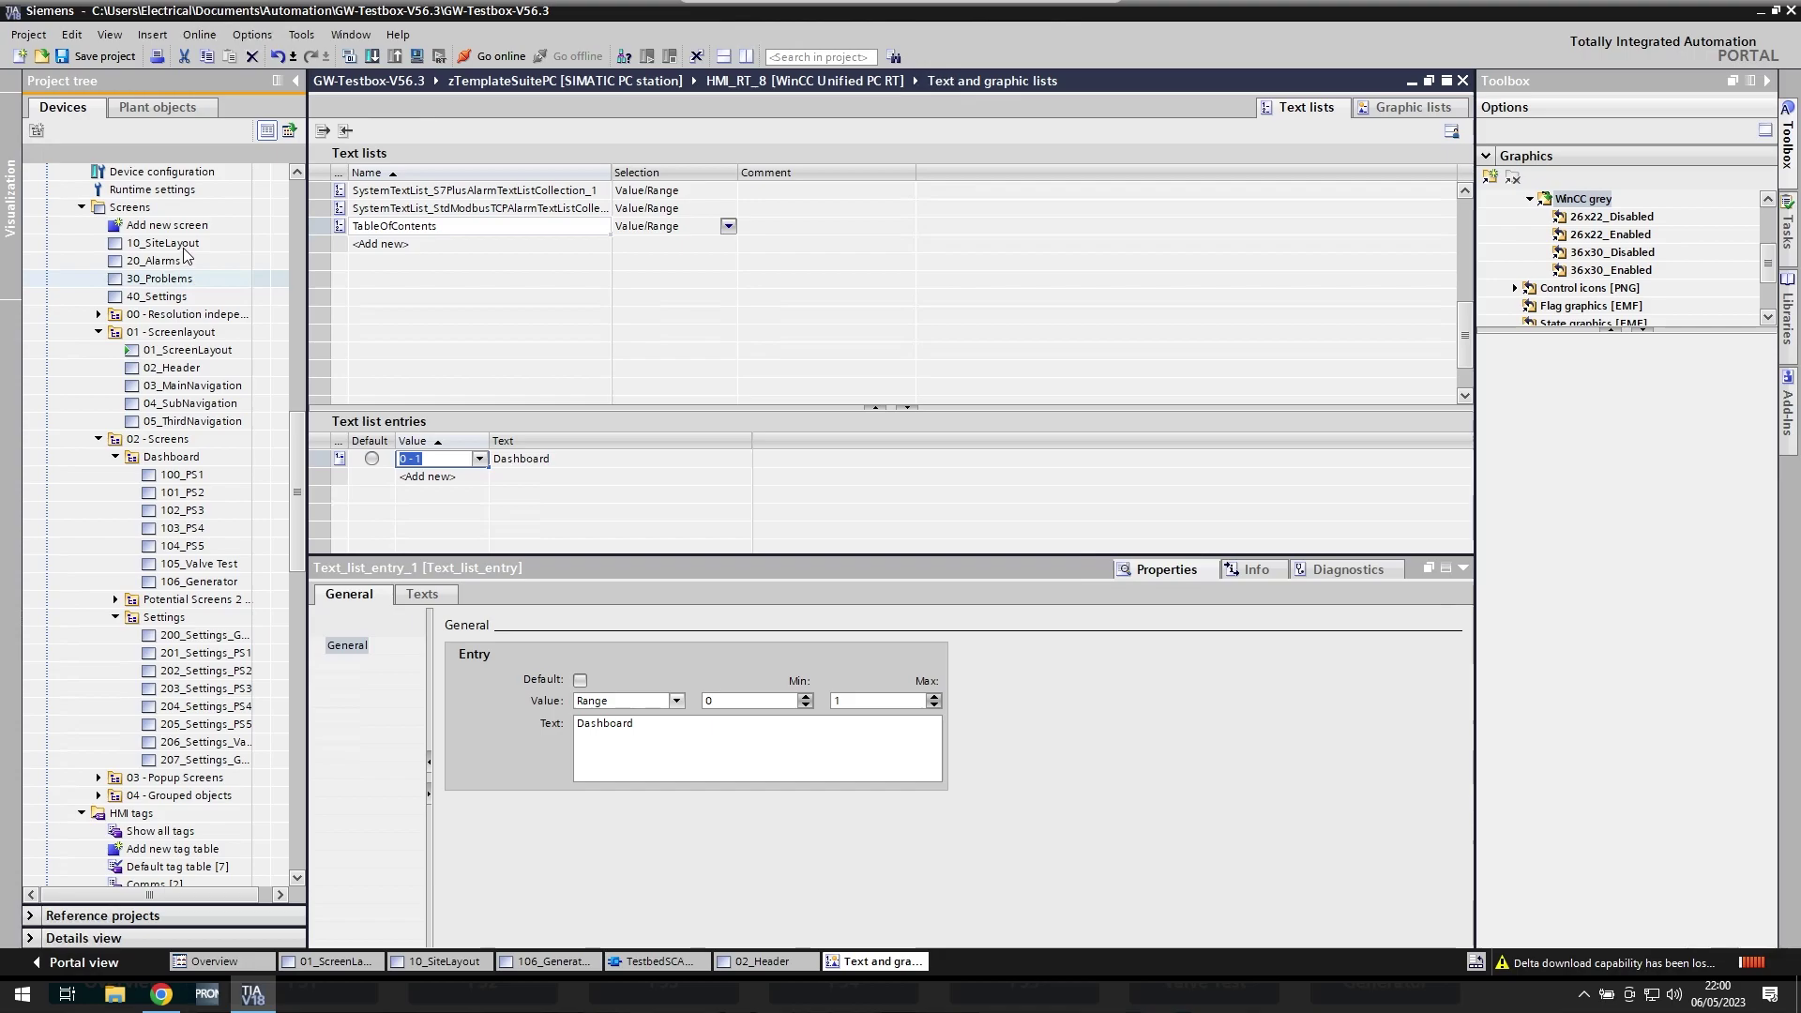
type("10")
left_click(454, 481)
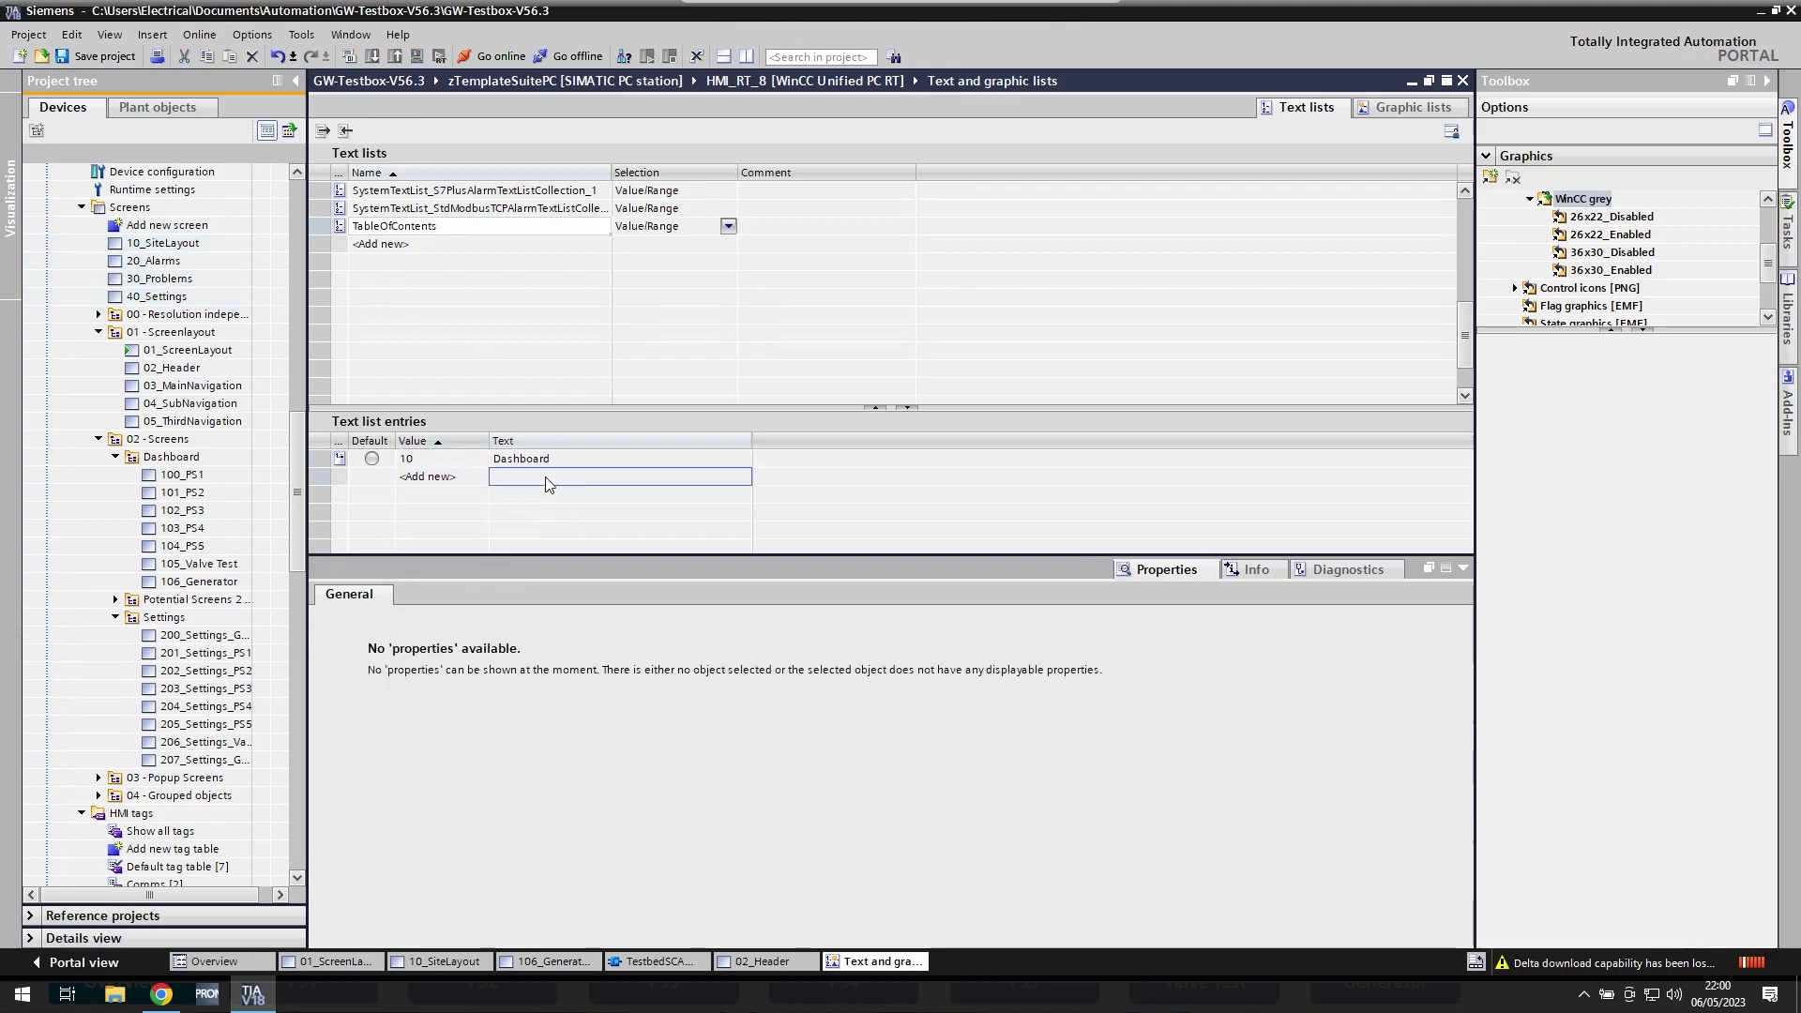
type("20")
key("Return")
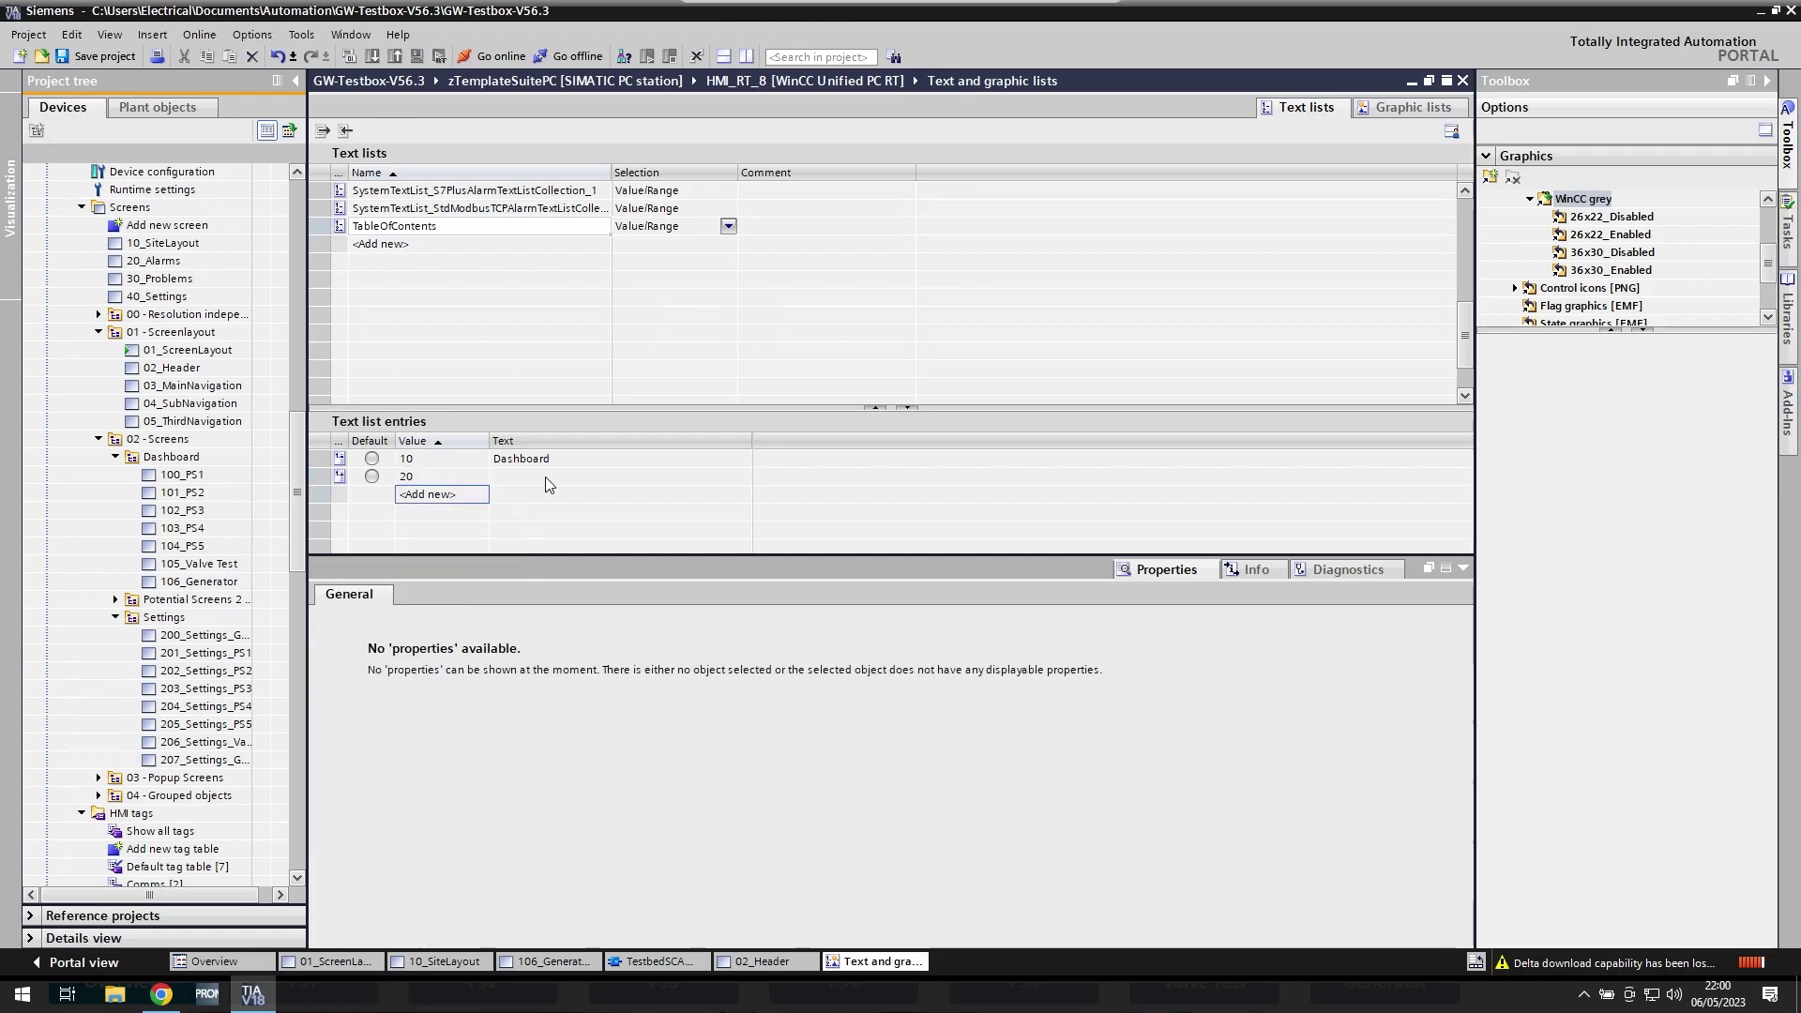
type("30")
key("Return")
type("40")
- Label entries 20, 30 and 40 as Alarms, Report Log and Settings
left_click(546, 478)
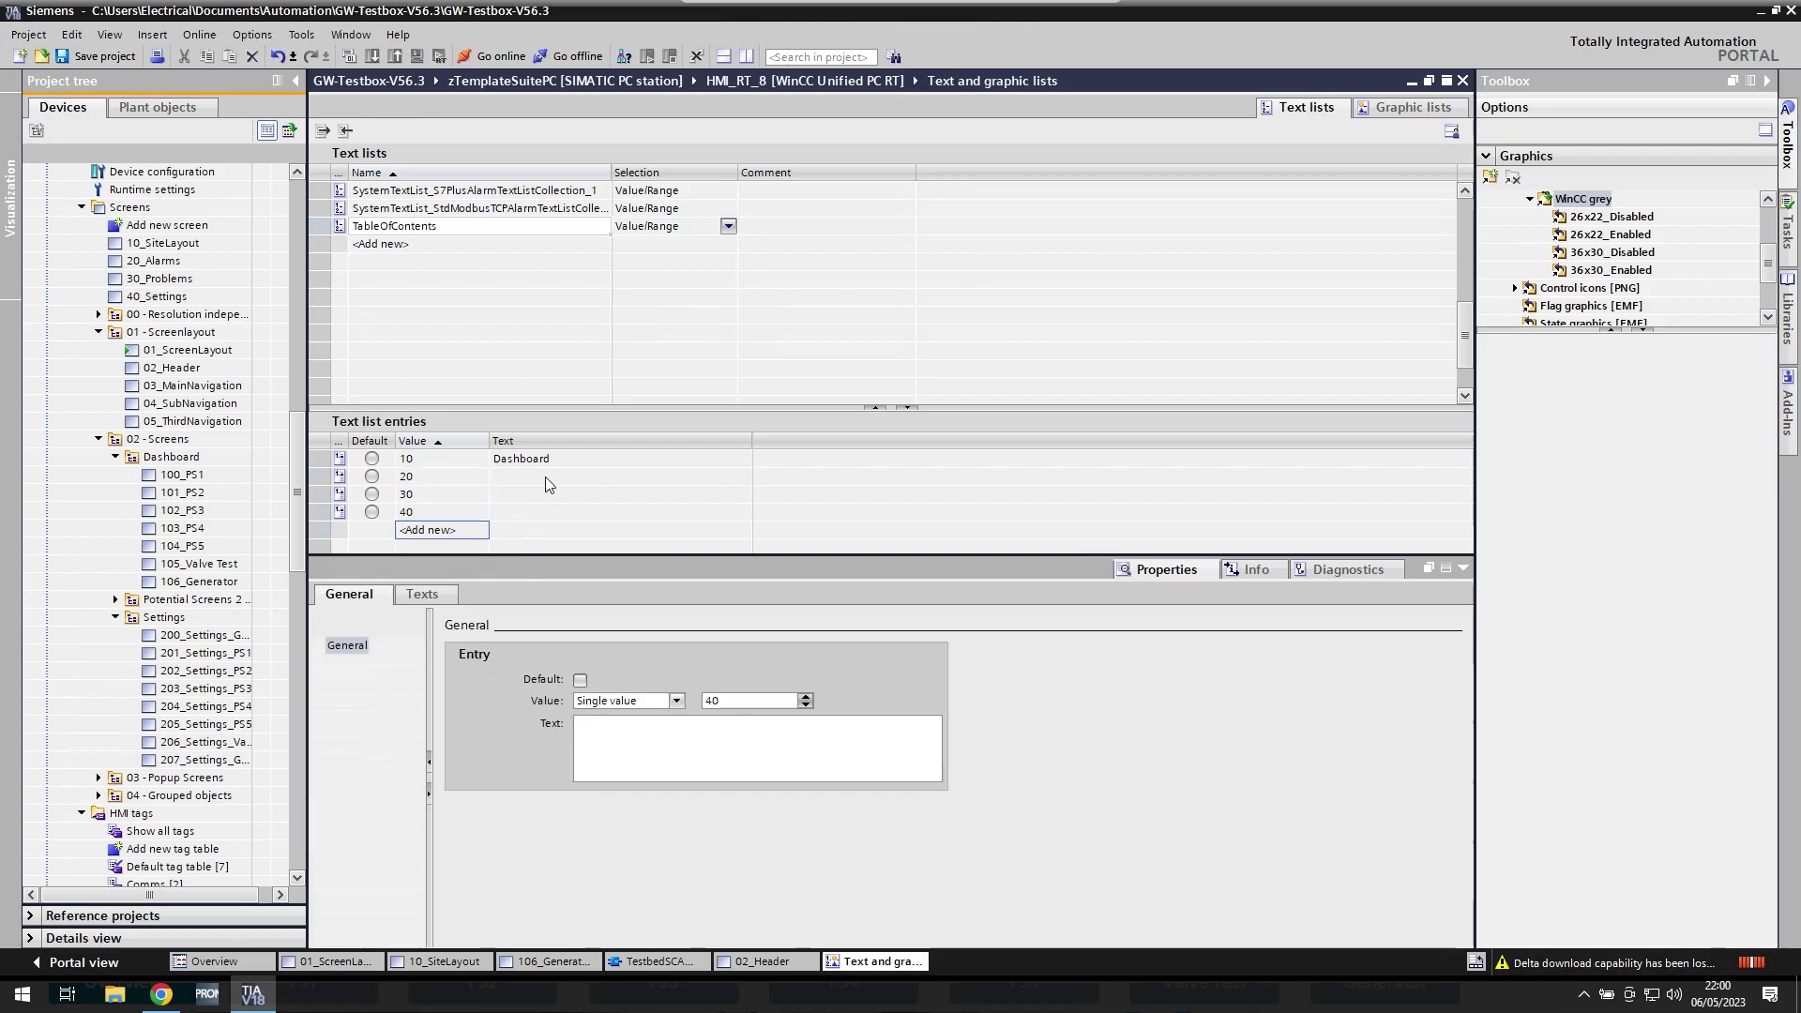
left_click(546, 478)
type("Alarms")
key("Return")
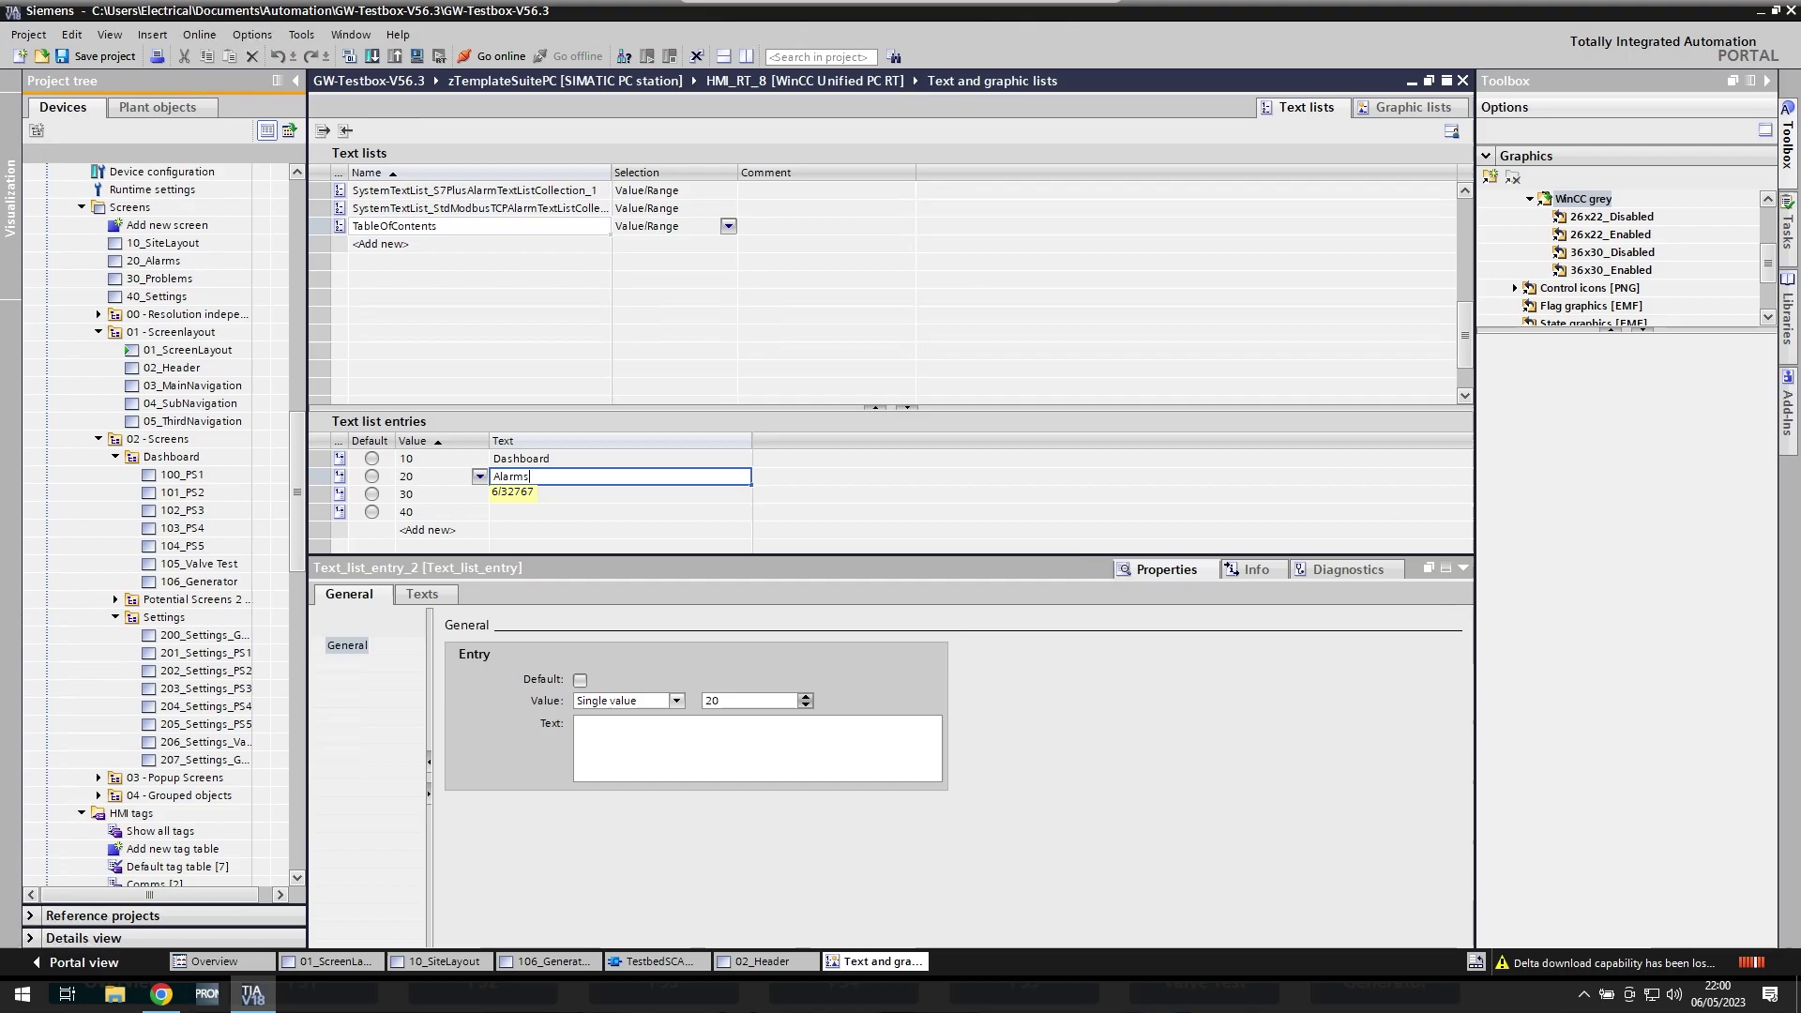
type("Report Log")
key("Return")
type("Settings")
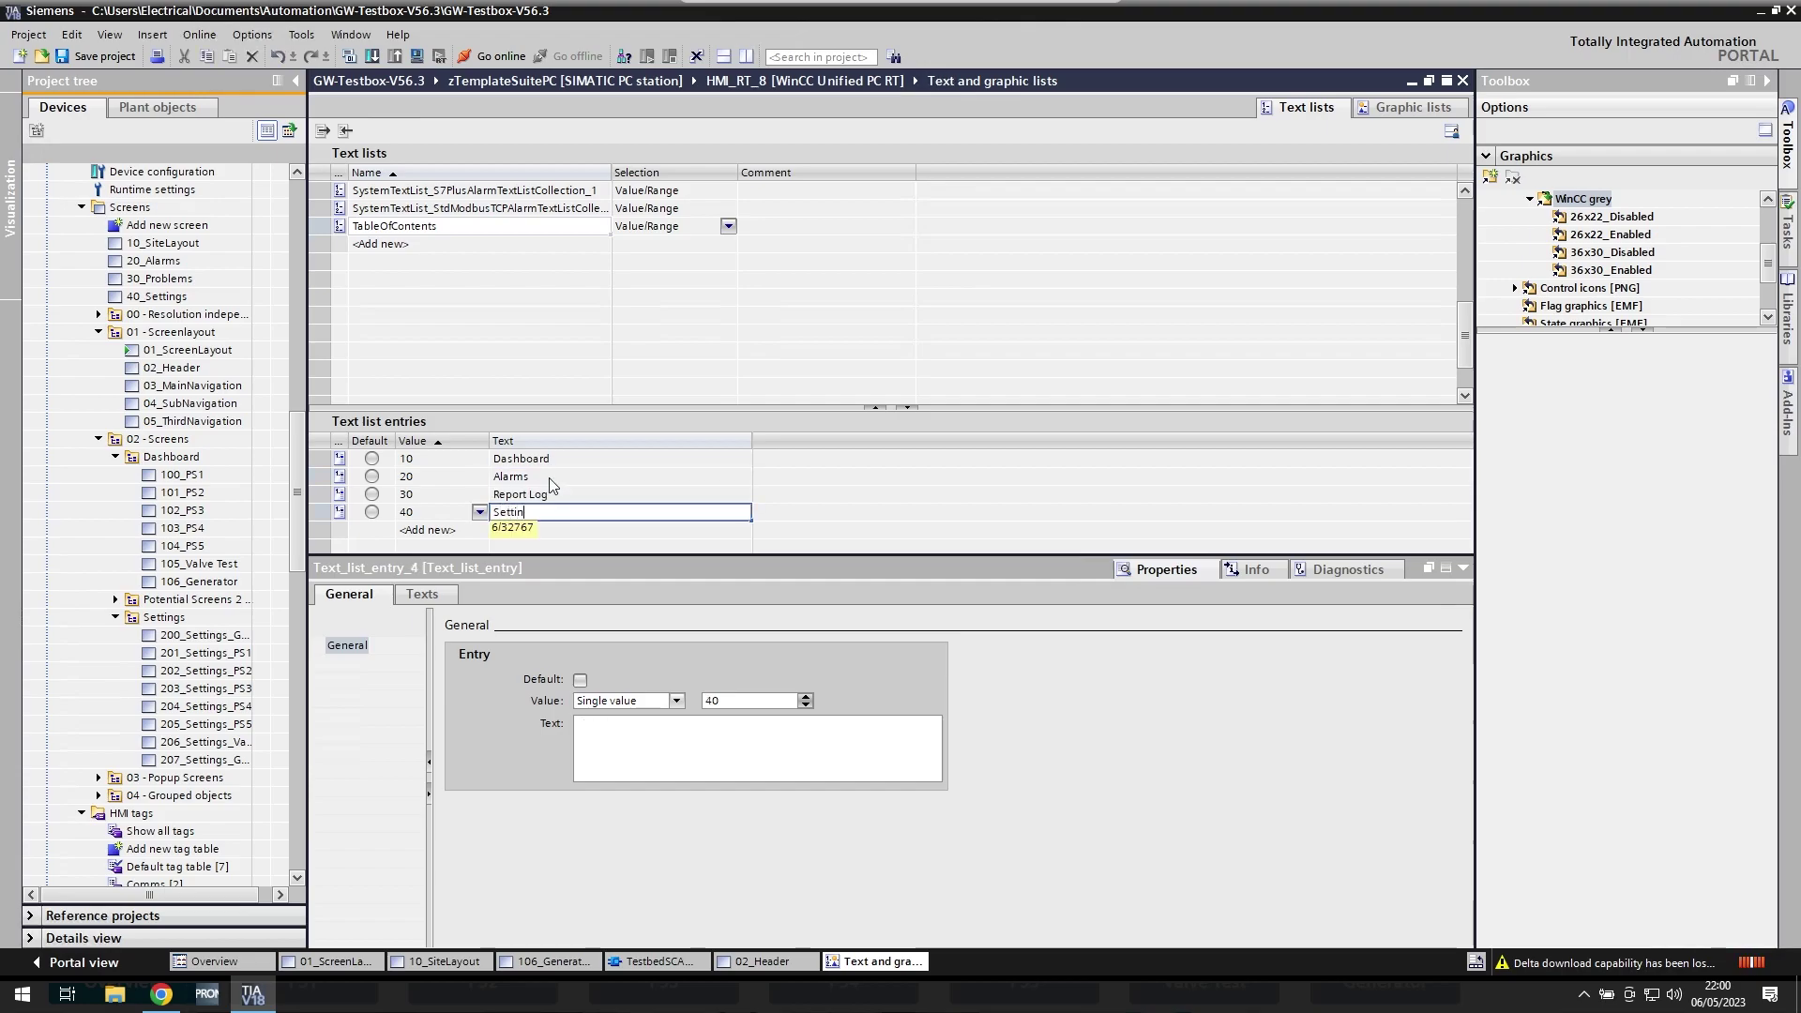
key("Return")
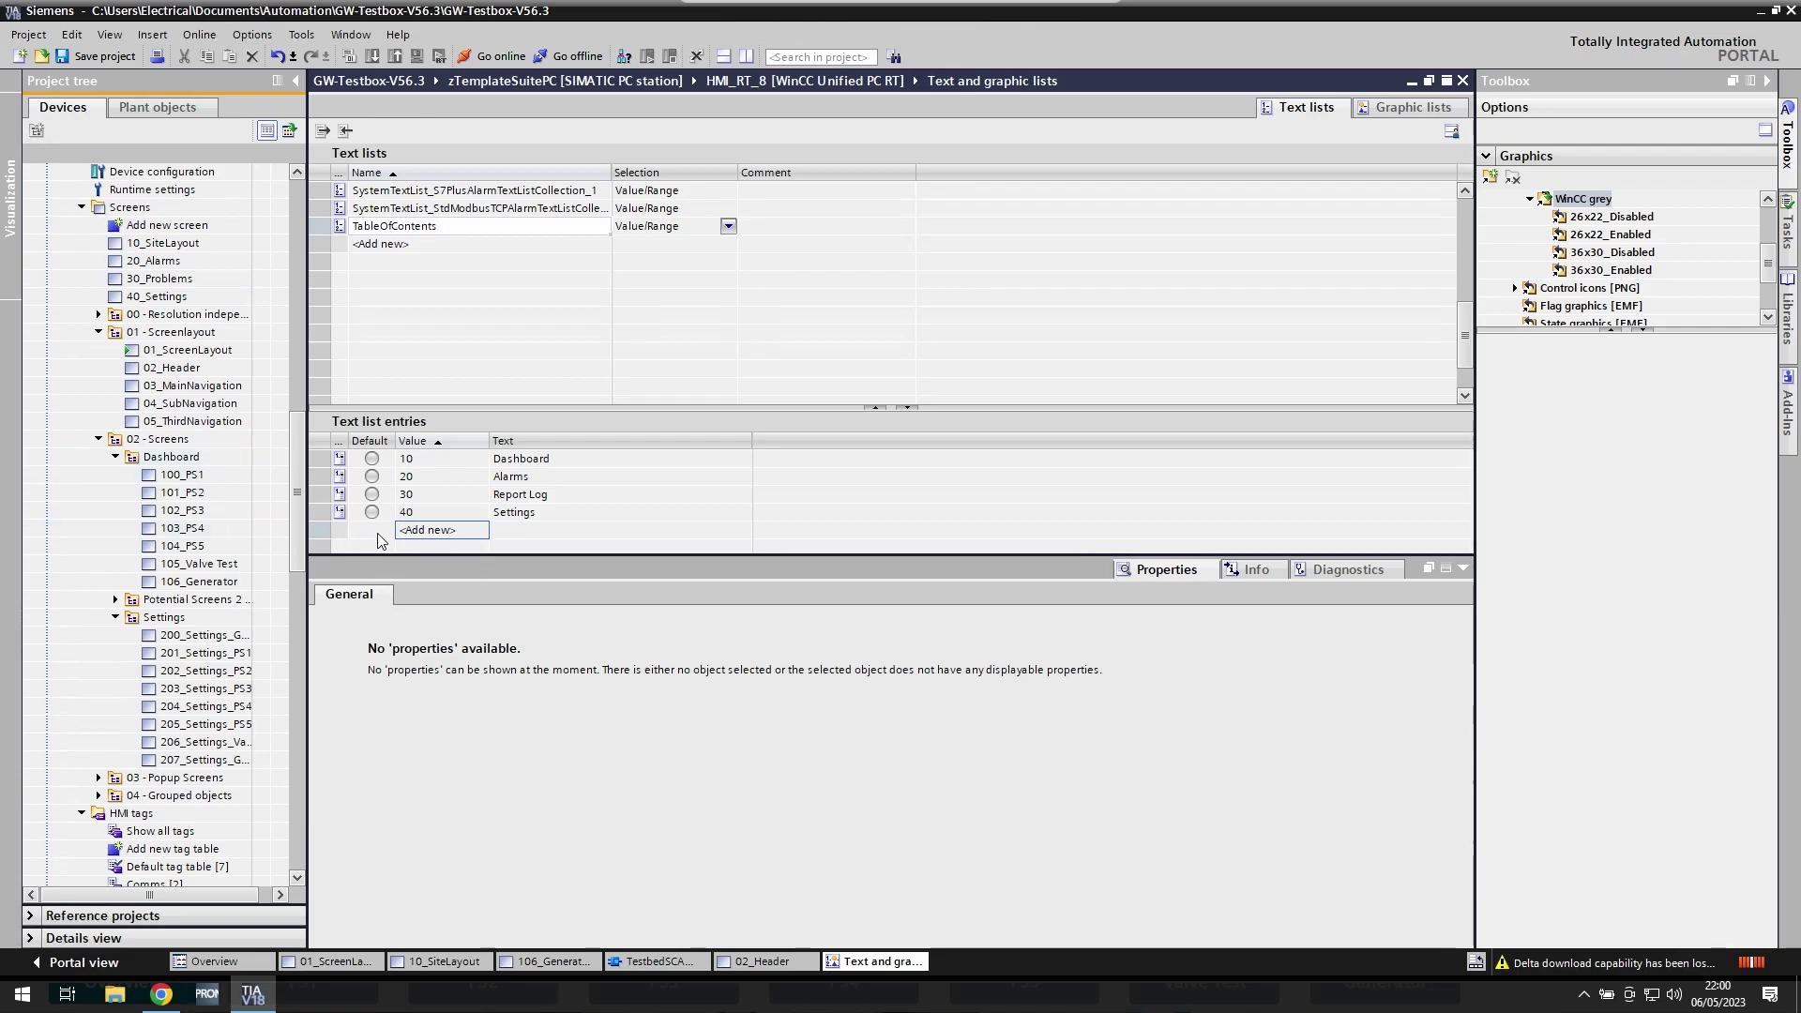
- Add TableOfContents entries 100 through 106 and 200 through 207
left_click(446, 530)
type("100")
key("Return")
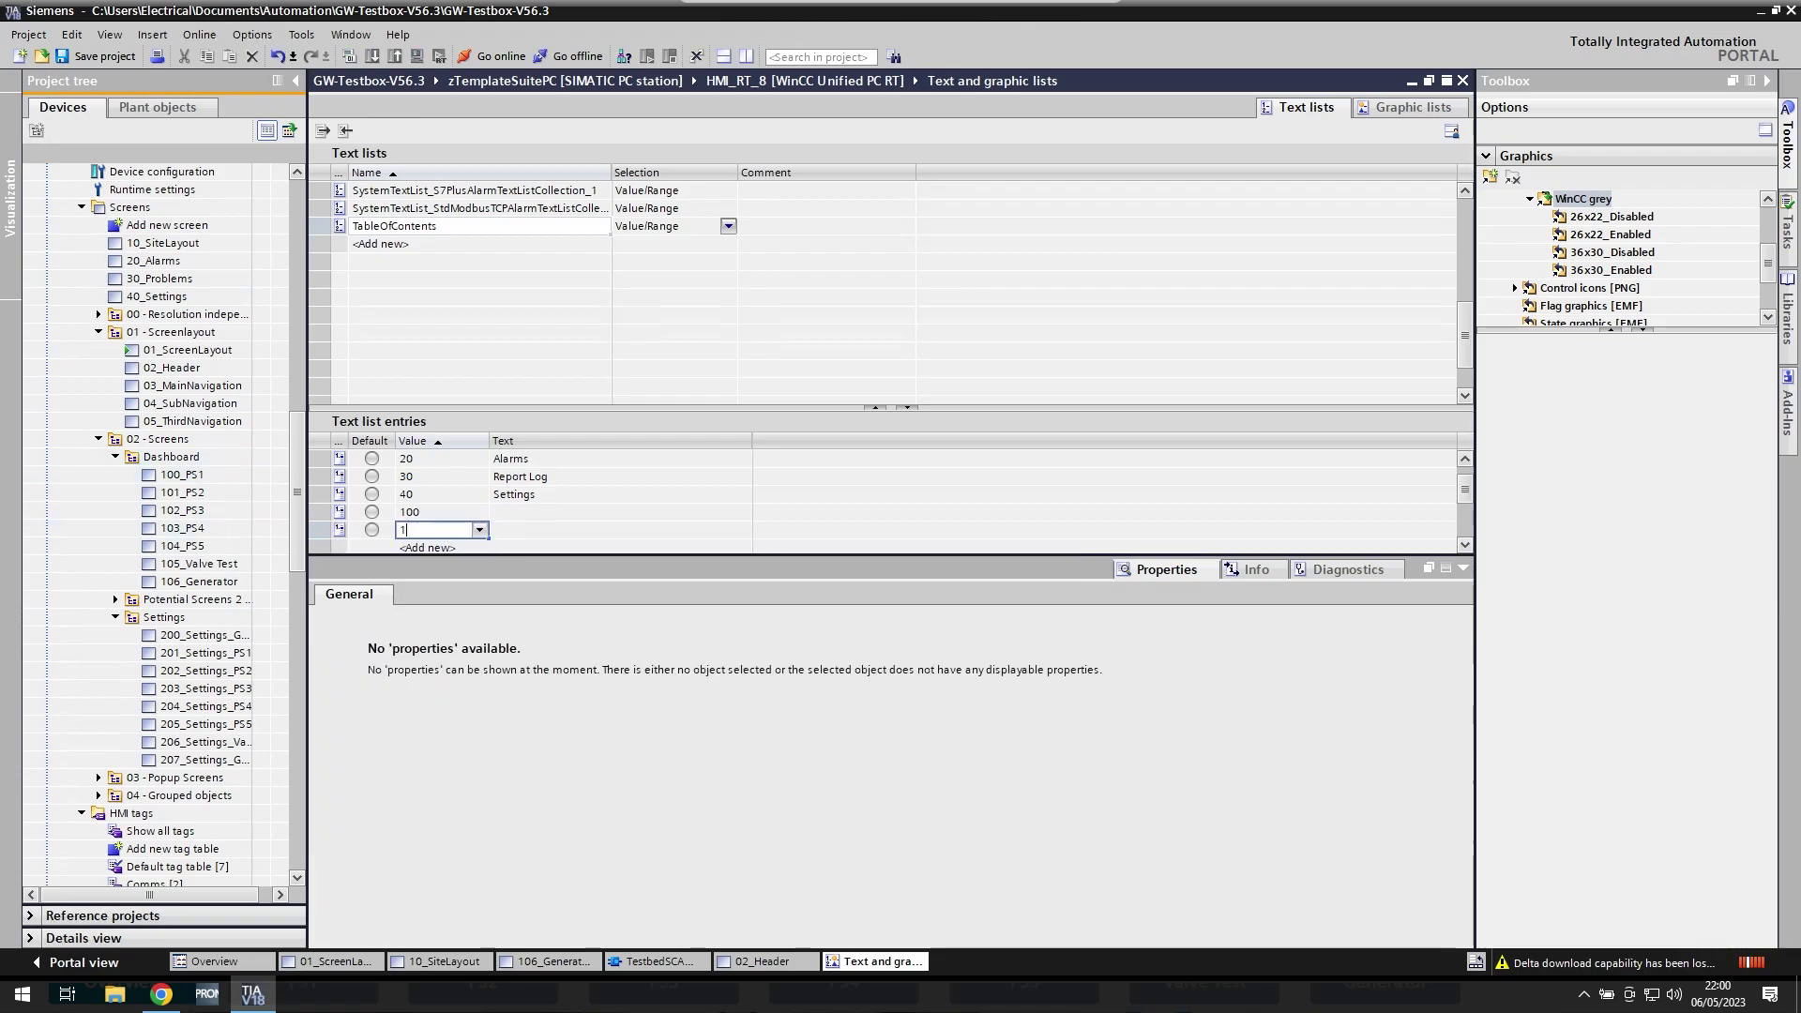
key("Return")
key("Return")
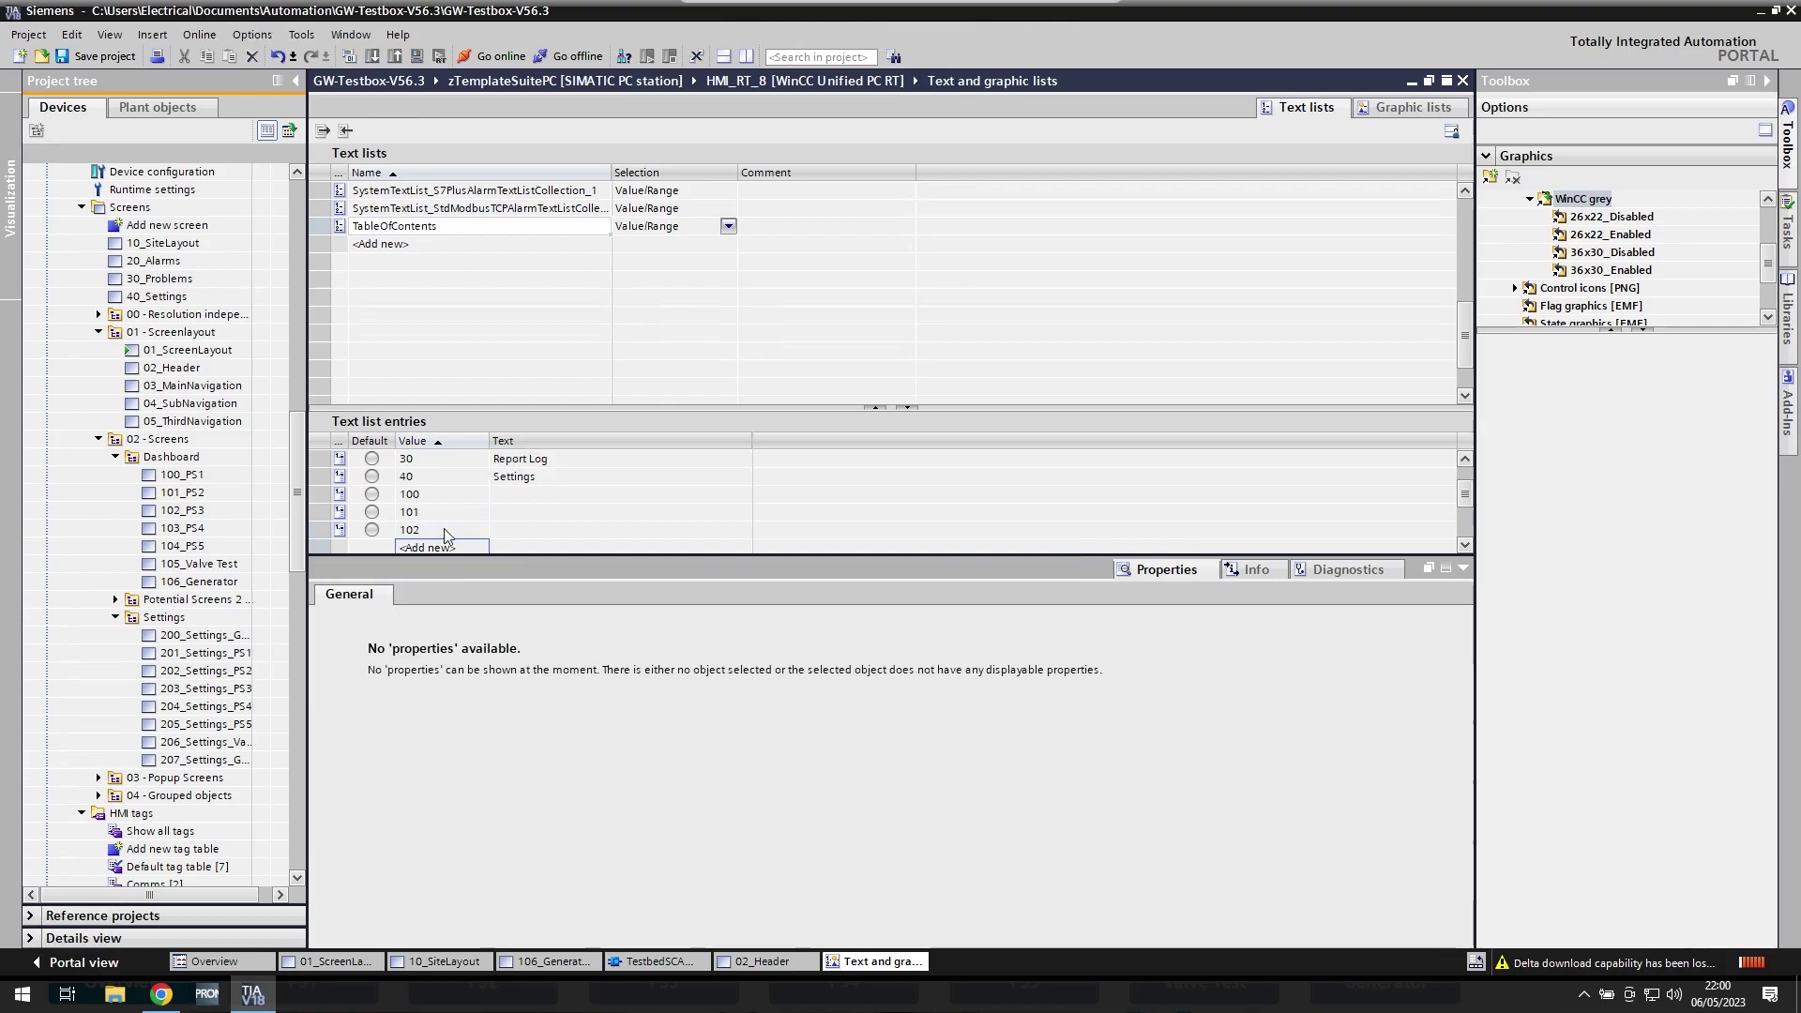
key("Return")
type("106")
key("Return")
key("Return")
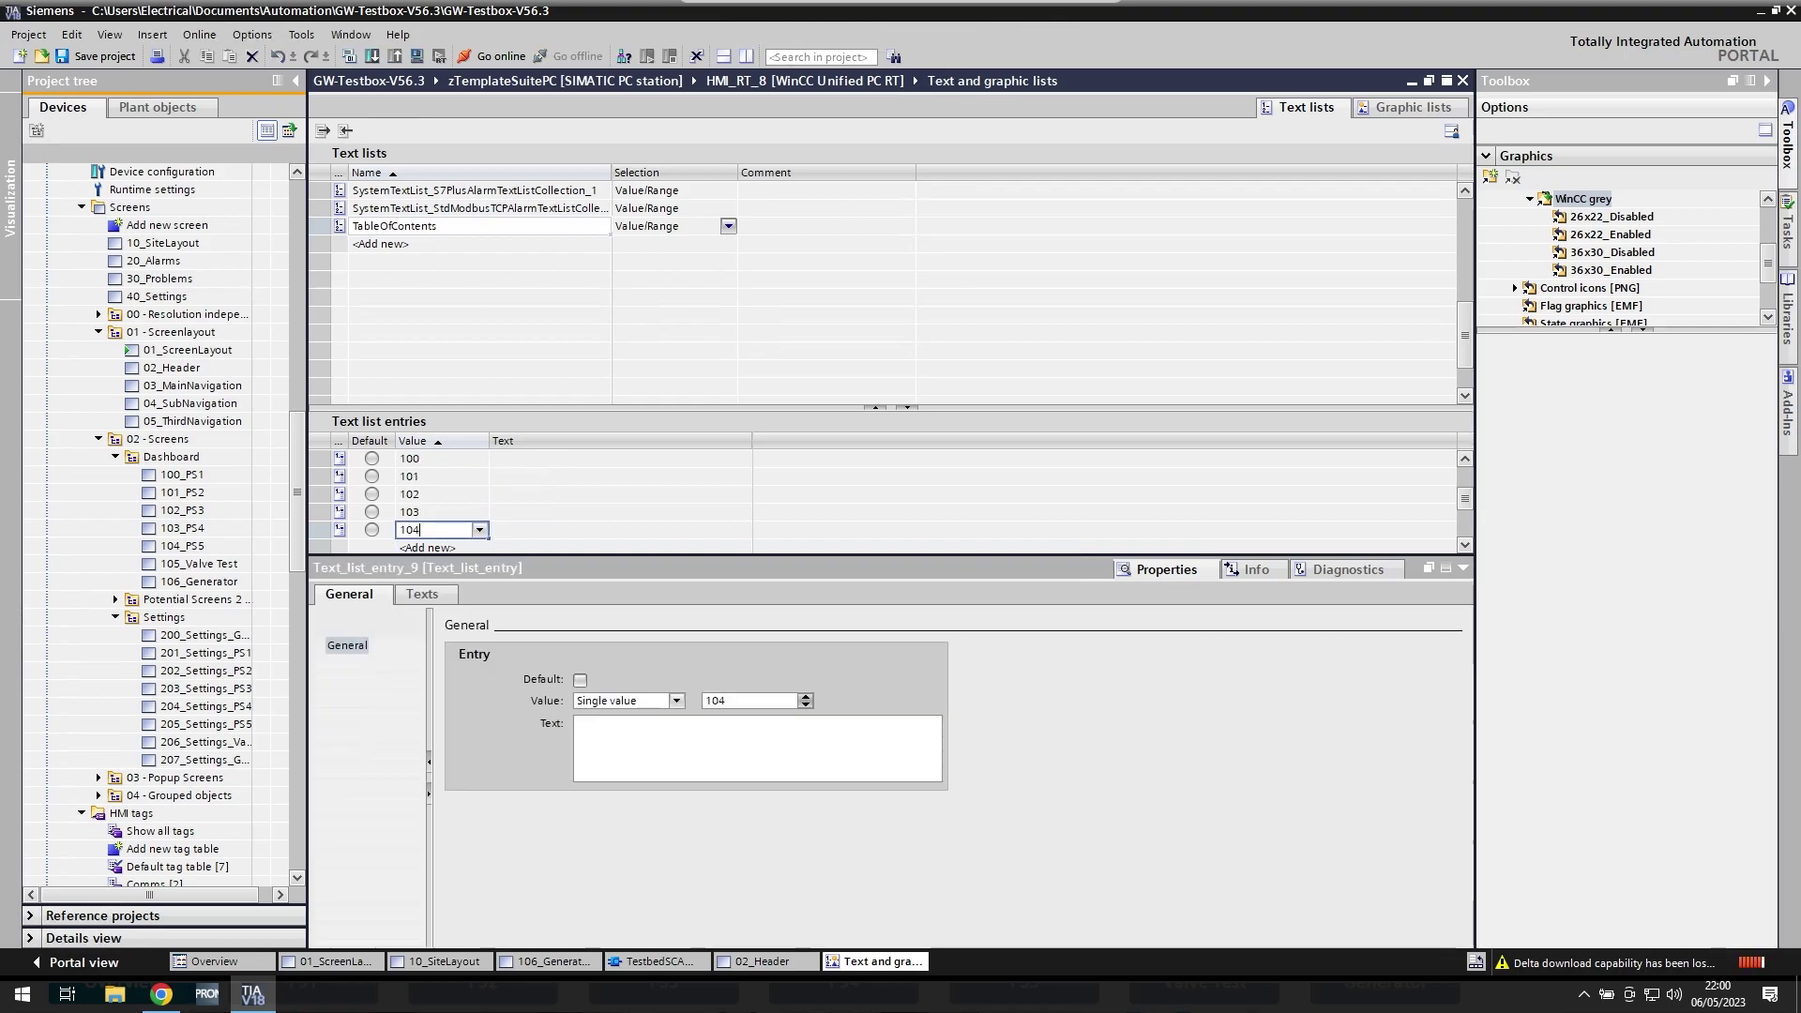
type("200")
key("Return")
key("Return")
key("Return")
key("Return")
key("Return")
key("Return")
key("Return")
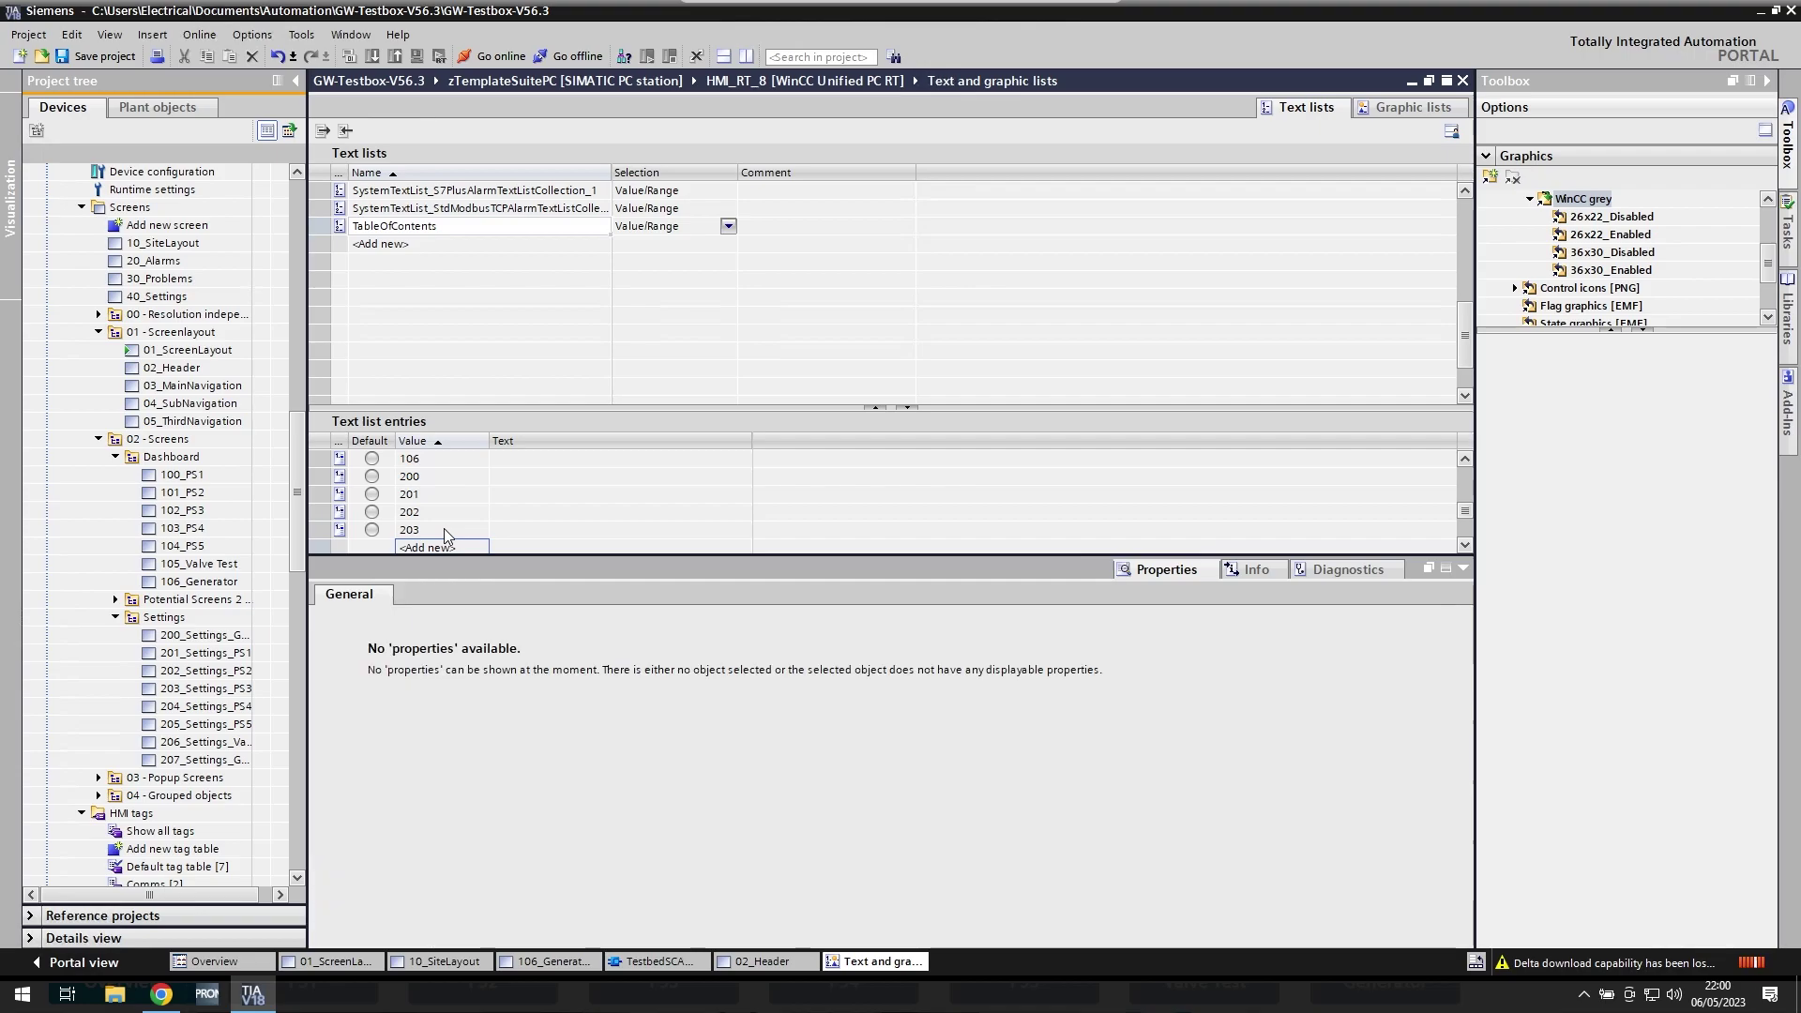
key("Return")
key("Return")
key("Return")
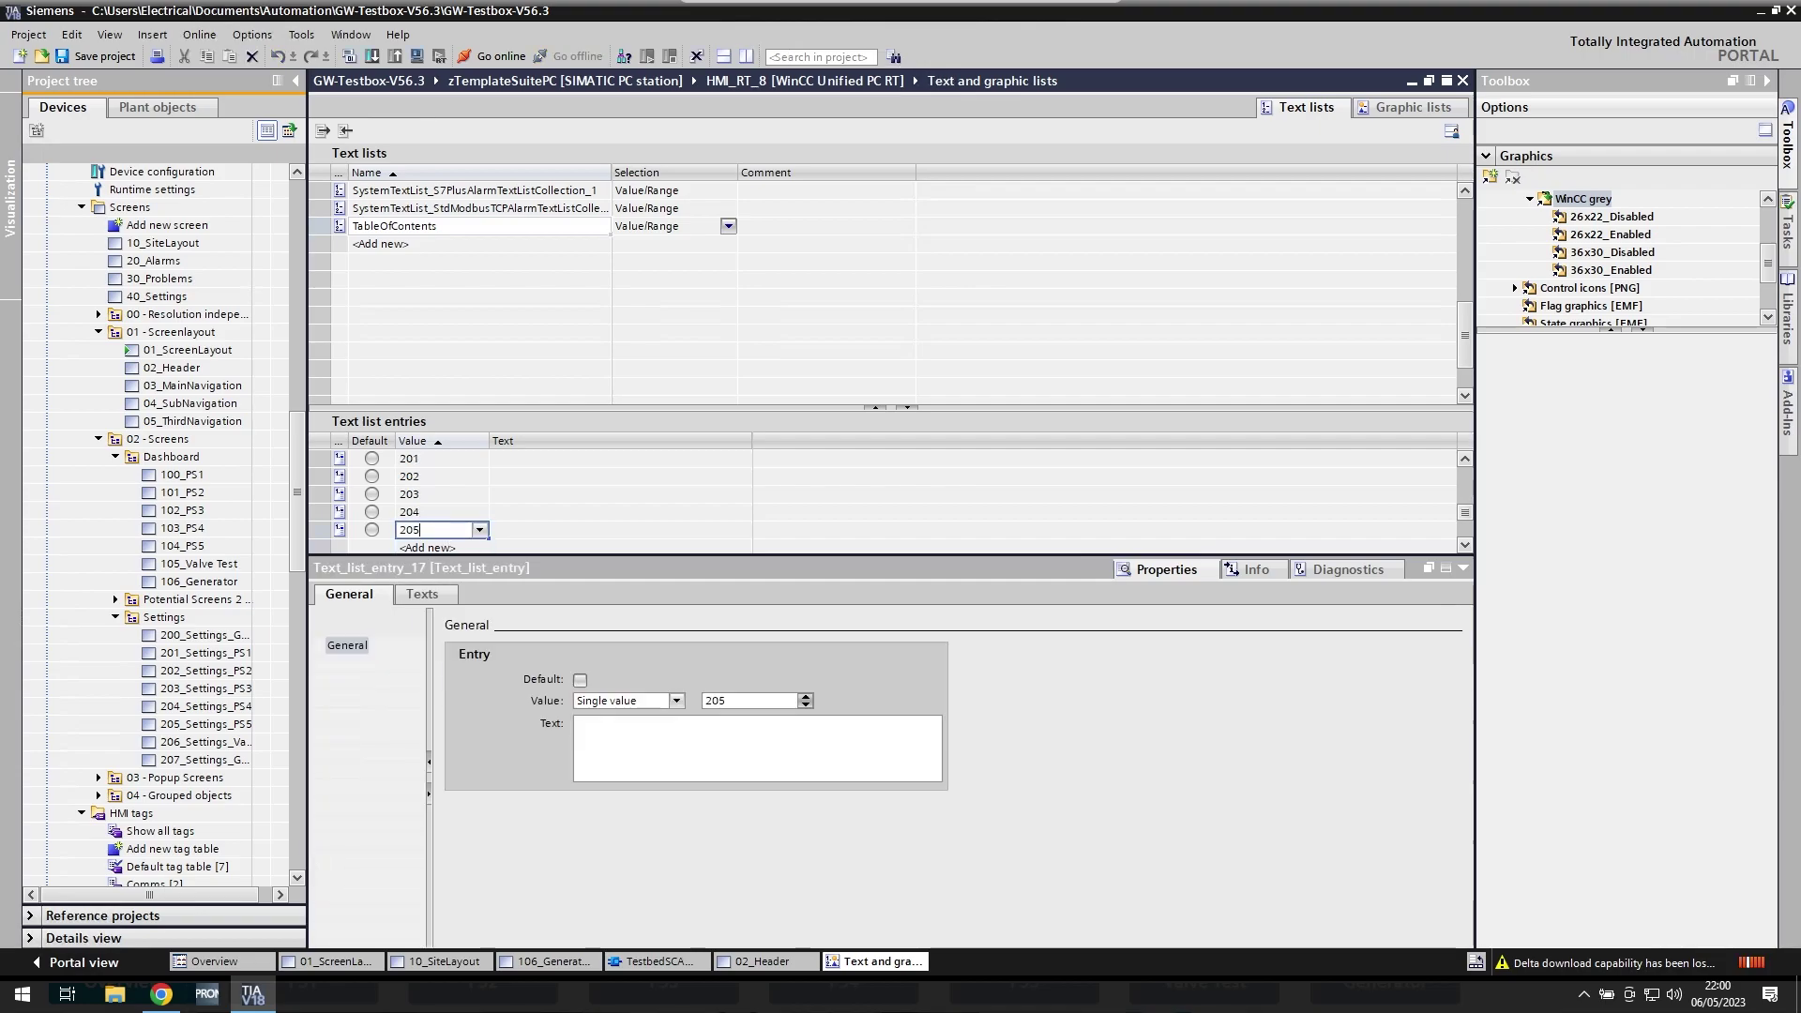
key("Return")
key("Return")
key("Return")
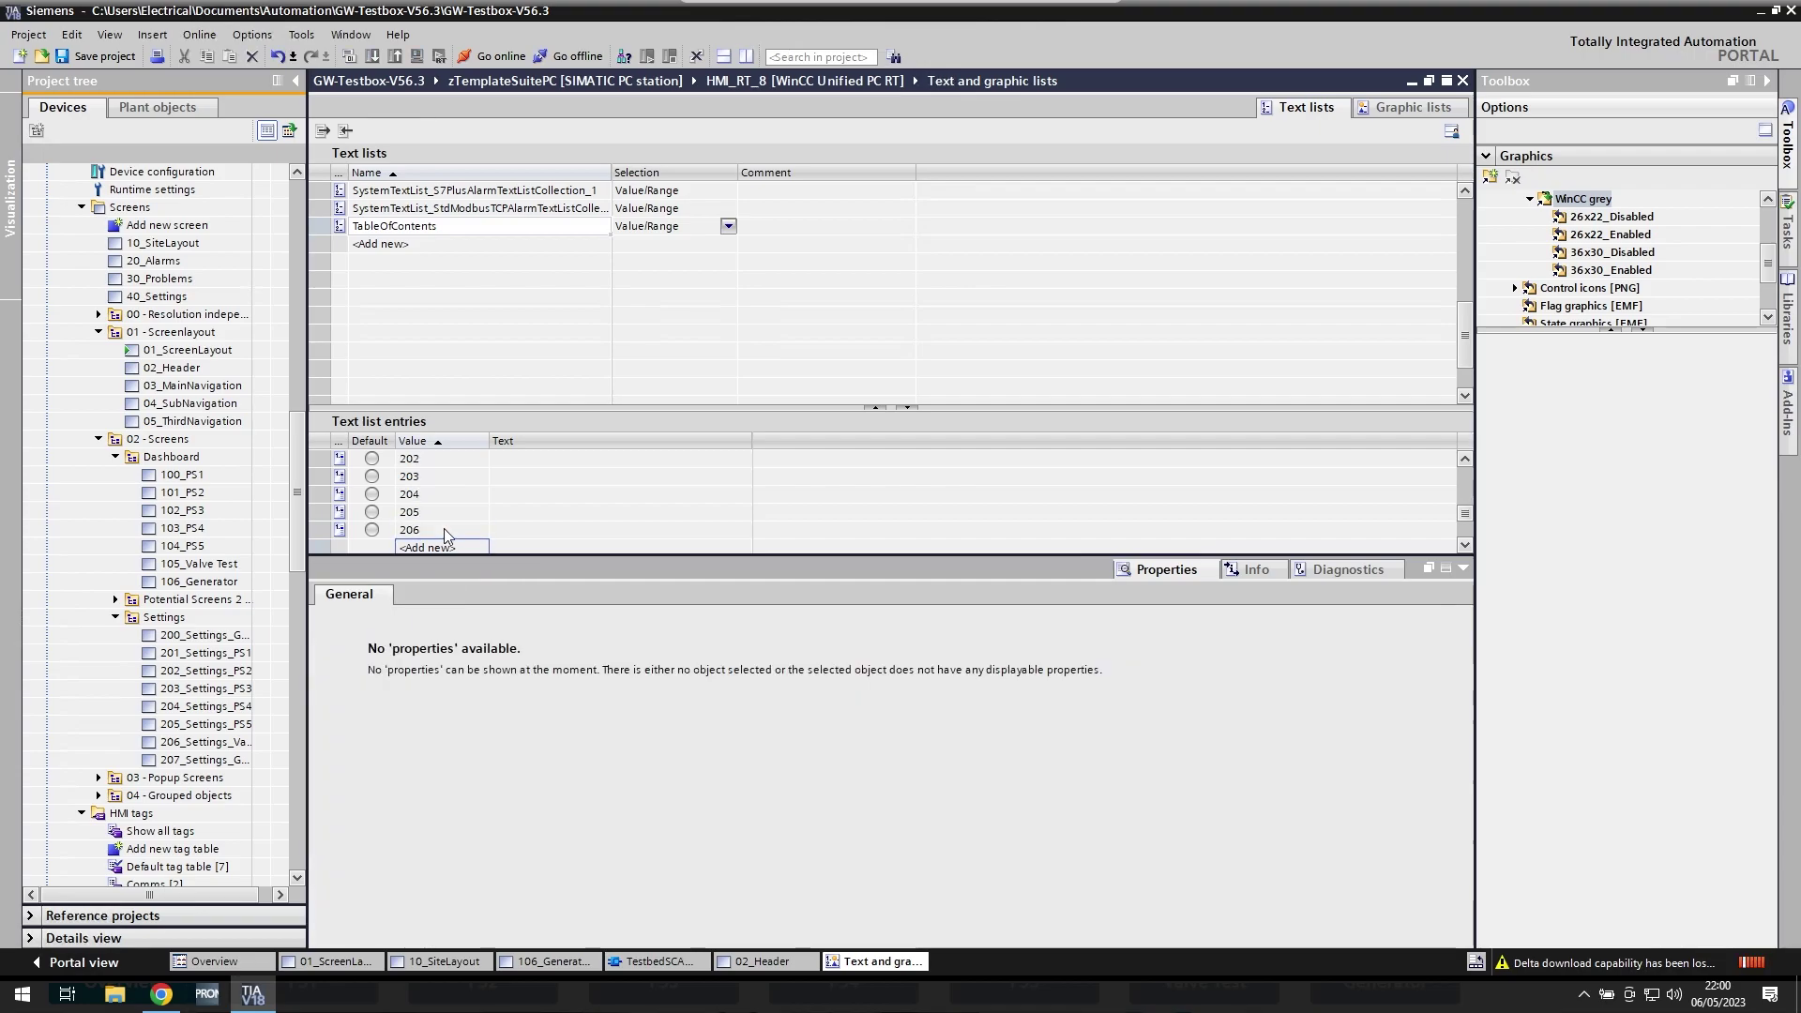
key("Return")
key("Return")
key("Return")
- Label entries 100–106 as PS1, PS2, PS3, PS4, Ps5, Valve Test and Generator
double_click(818, 571)
left_click(578, 533)
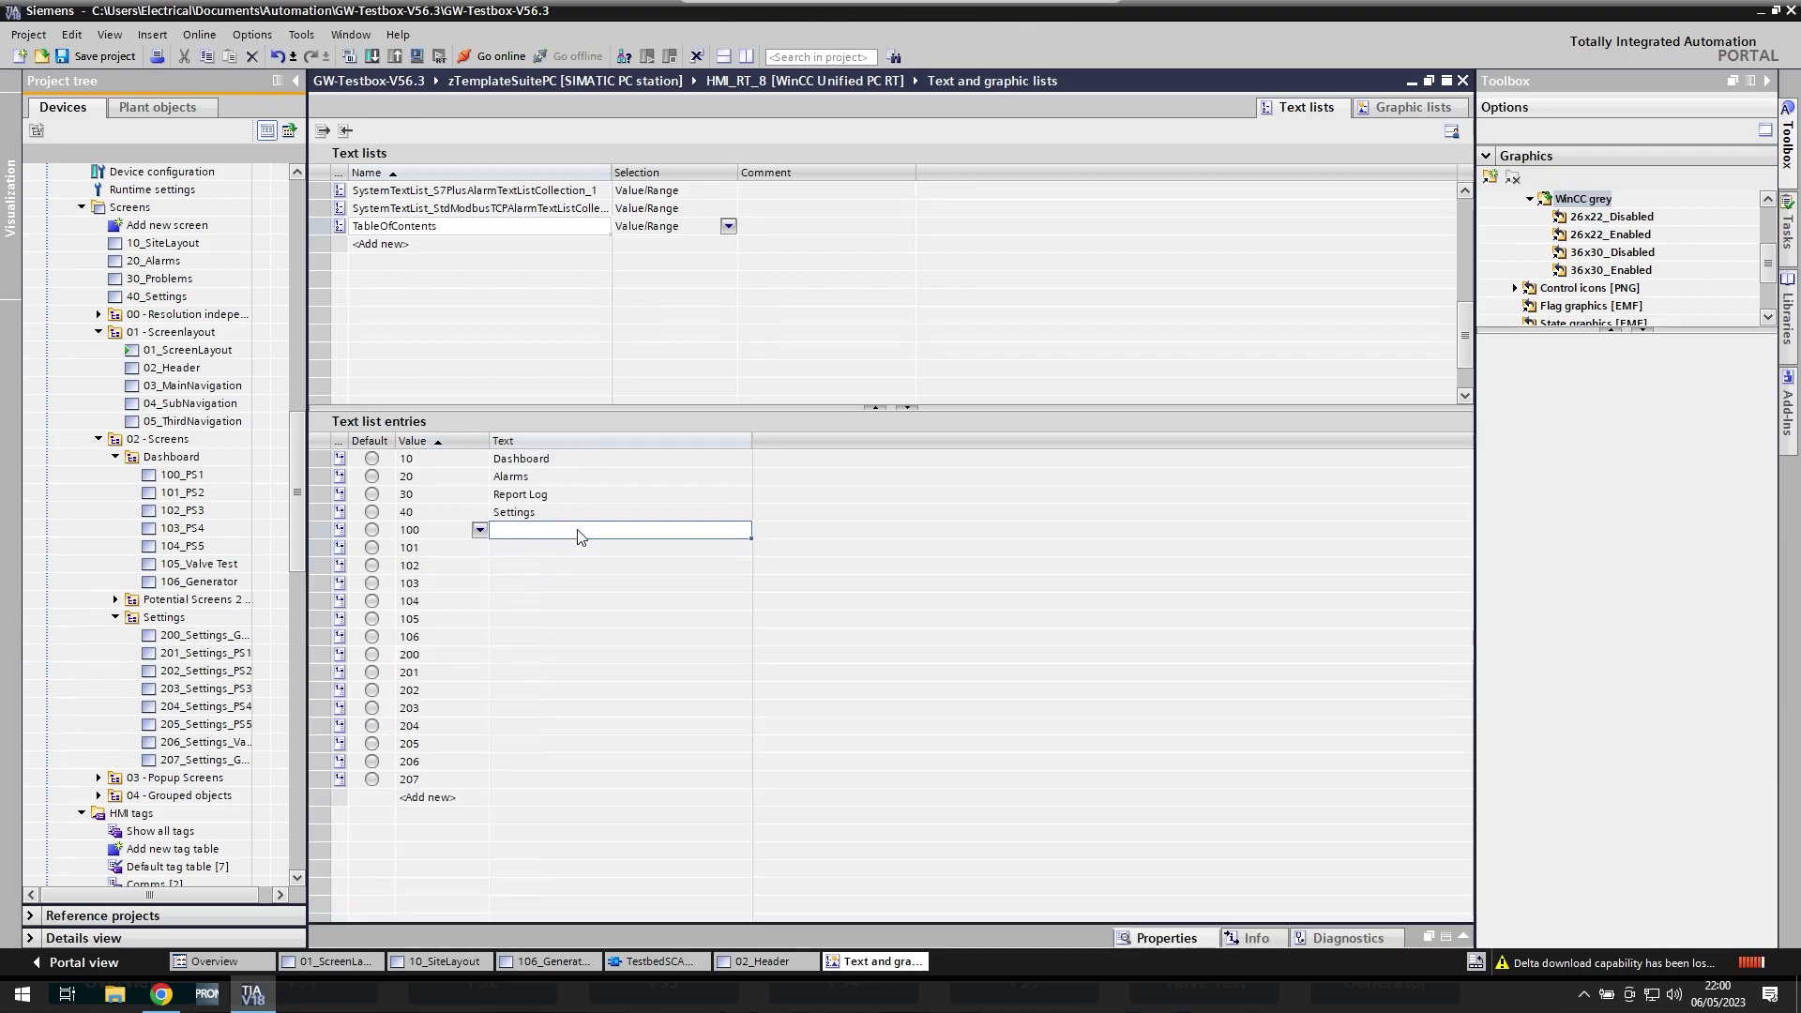
type("PS1")
key("Return")
type("PS2")
key("Return")
type("PS")
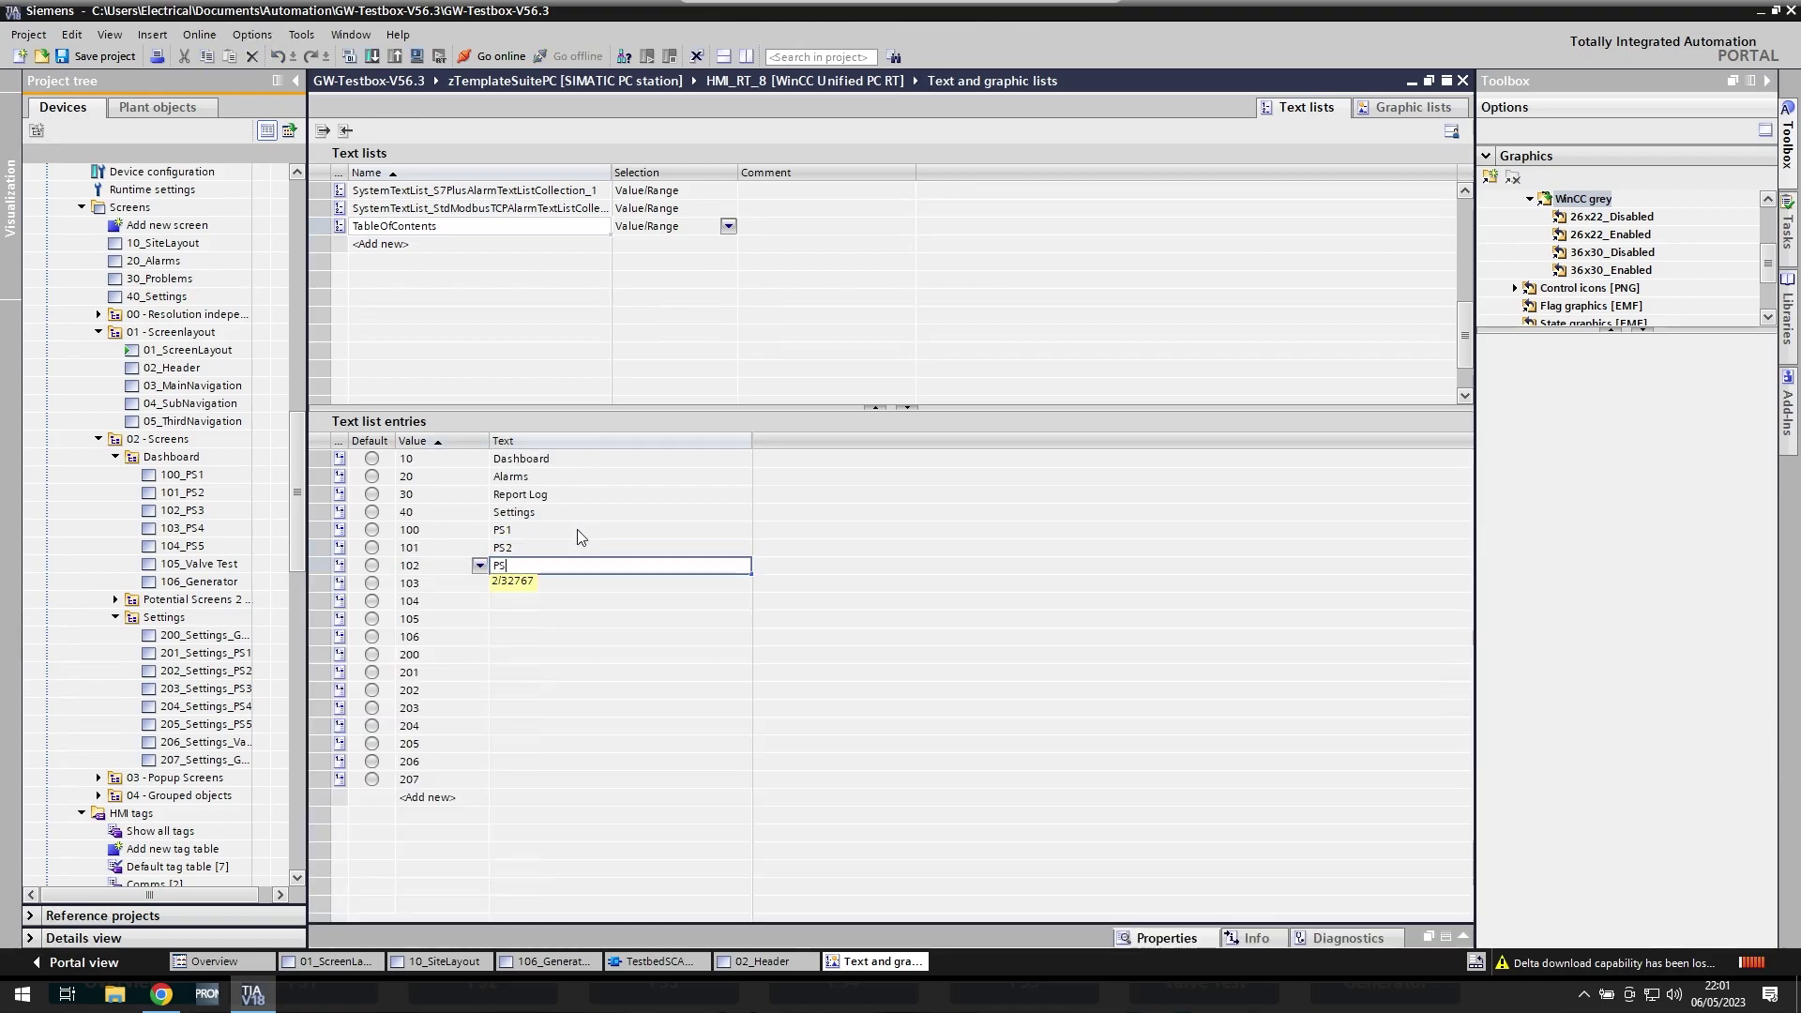
type("3")
key("Return")
type("PS4")
key("Return")
type("Ps5")
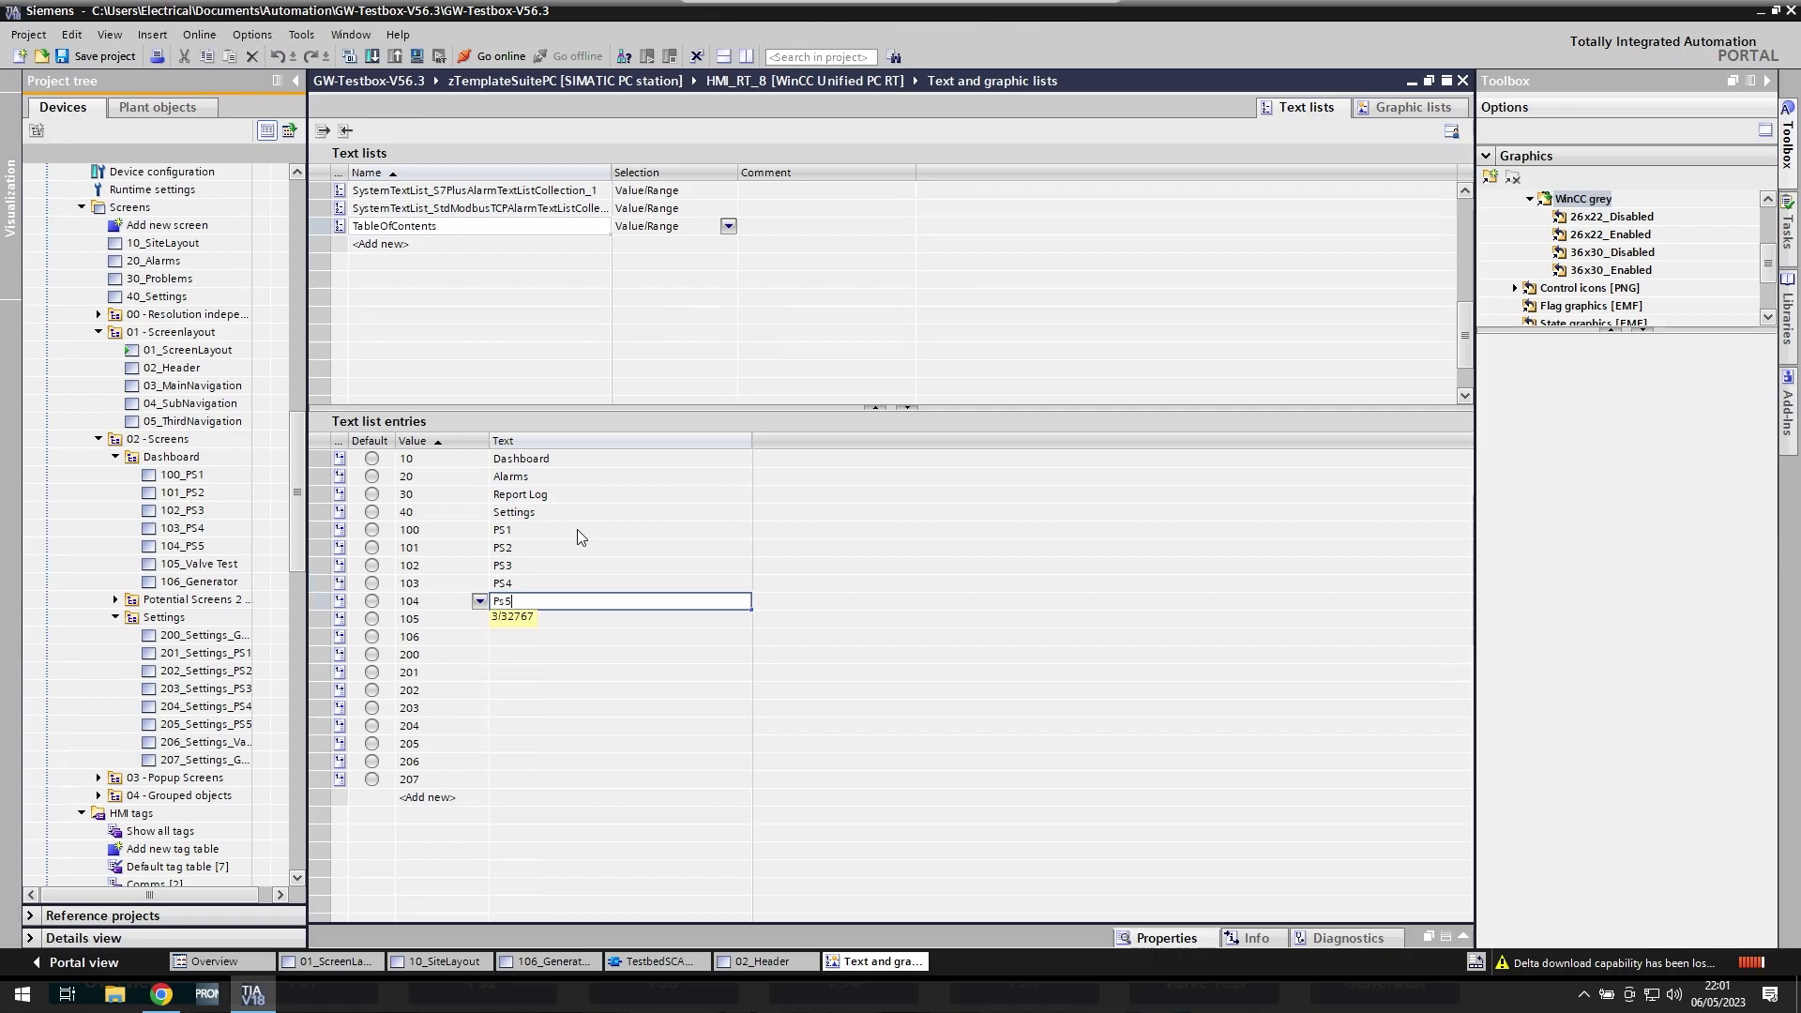
key("Return")
type("Valve Test")
key("Return")
type("Generator")
- Label entries 200–207 Settings, PS1–PS5 Settings, VT Settings, Gen Settings; save and copy the list name
key("Return")
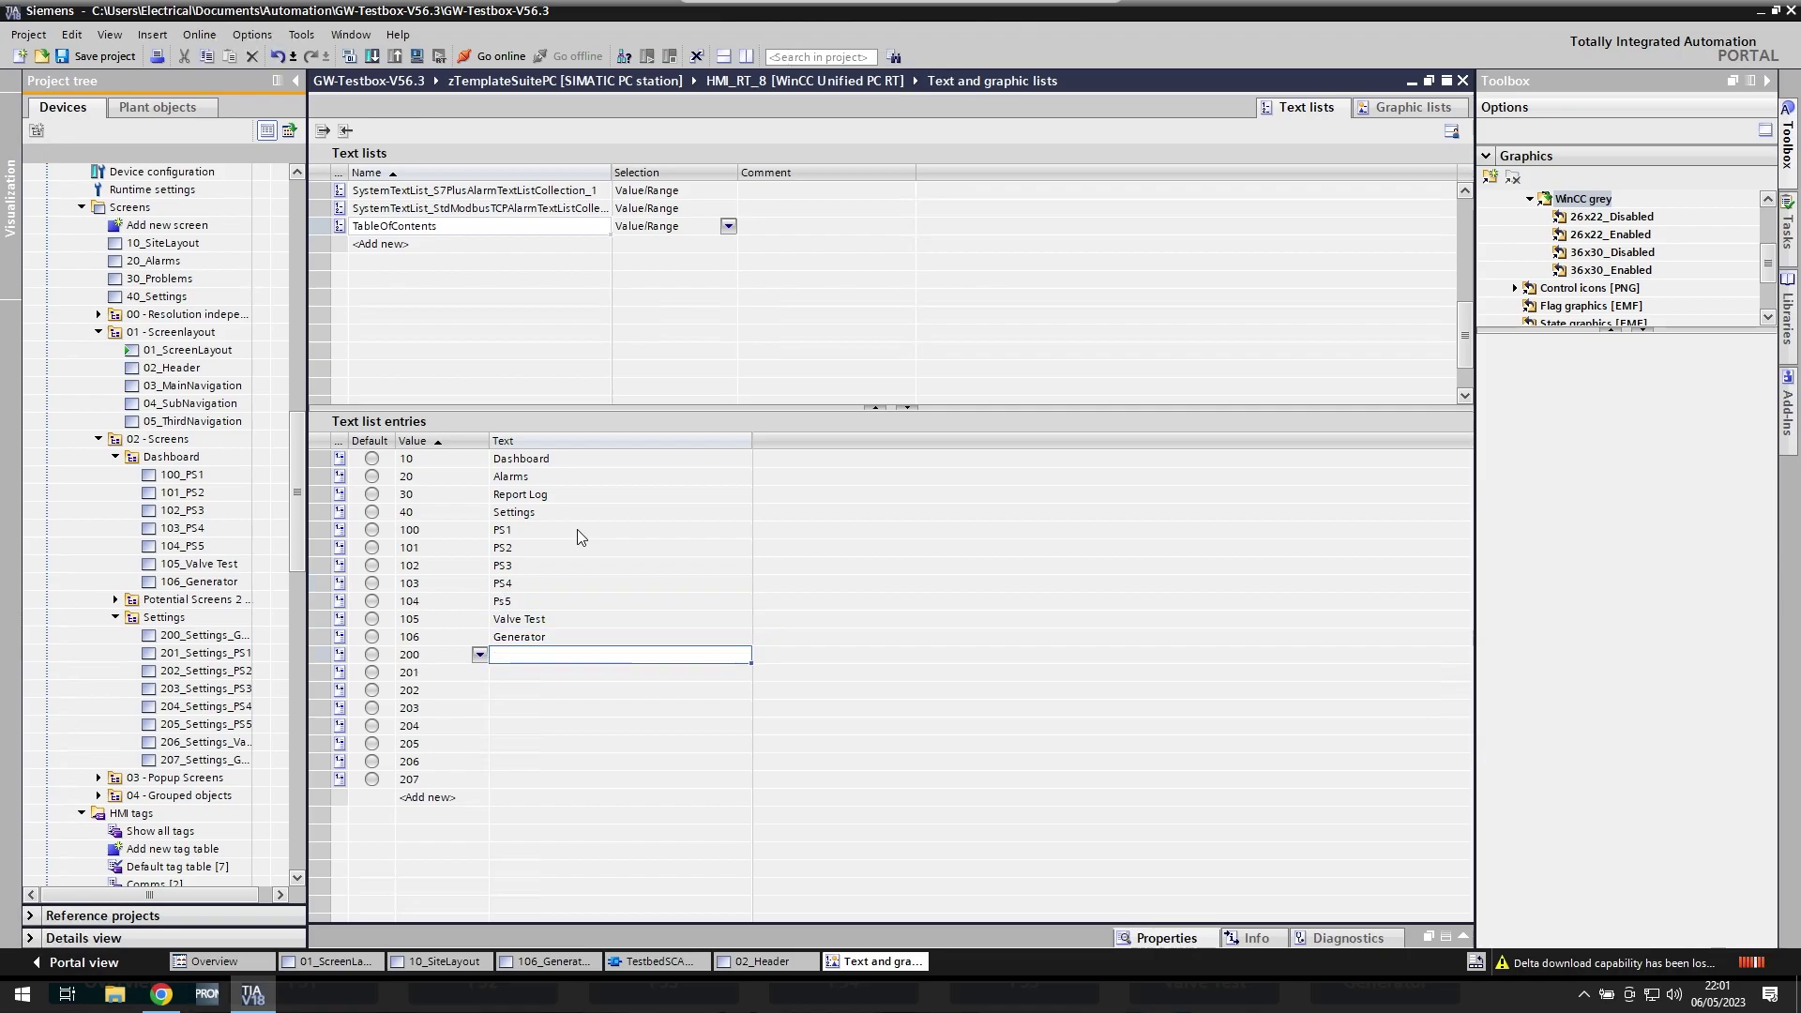
type("Settings")
key("Return")
type("PS1 Settings")
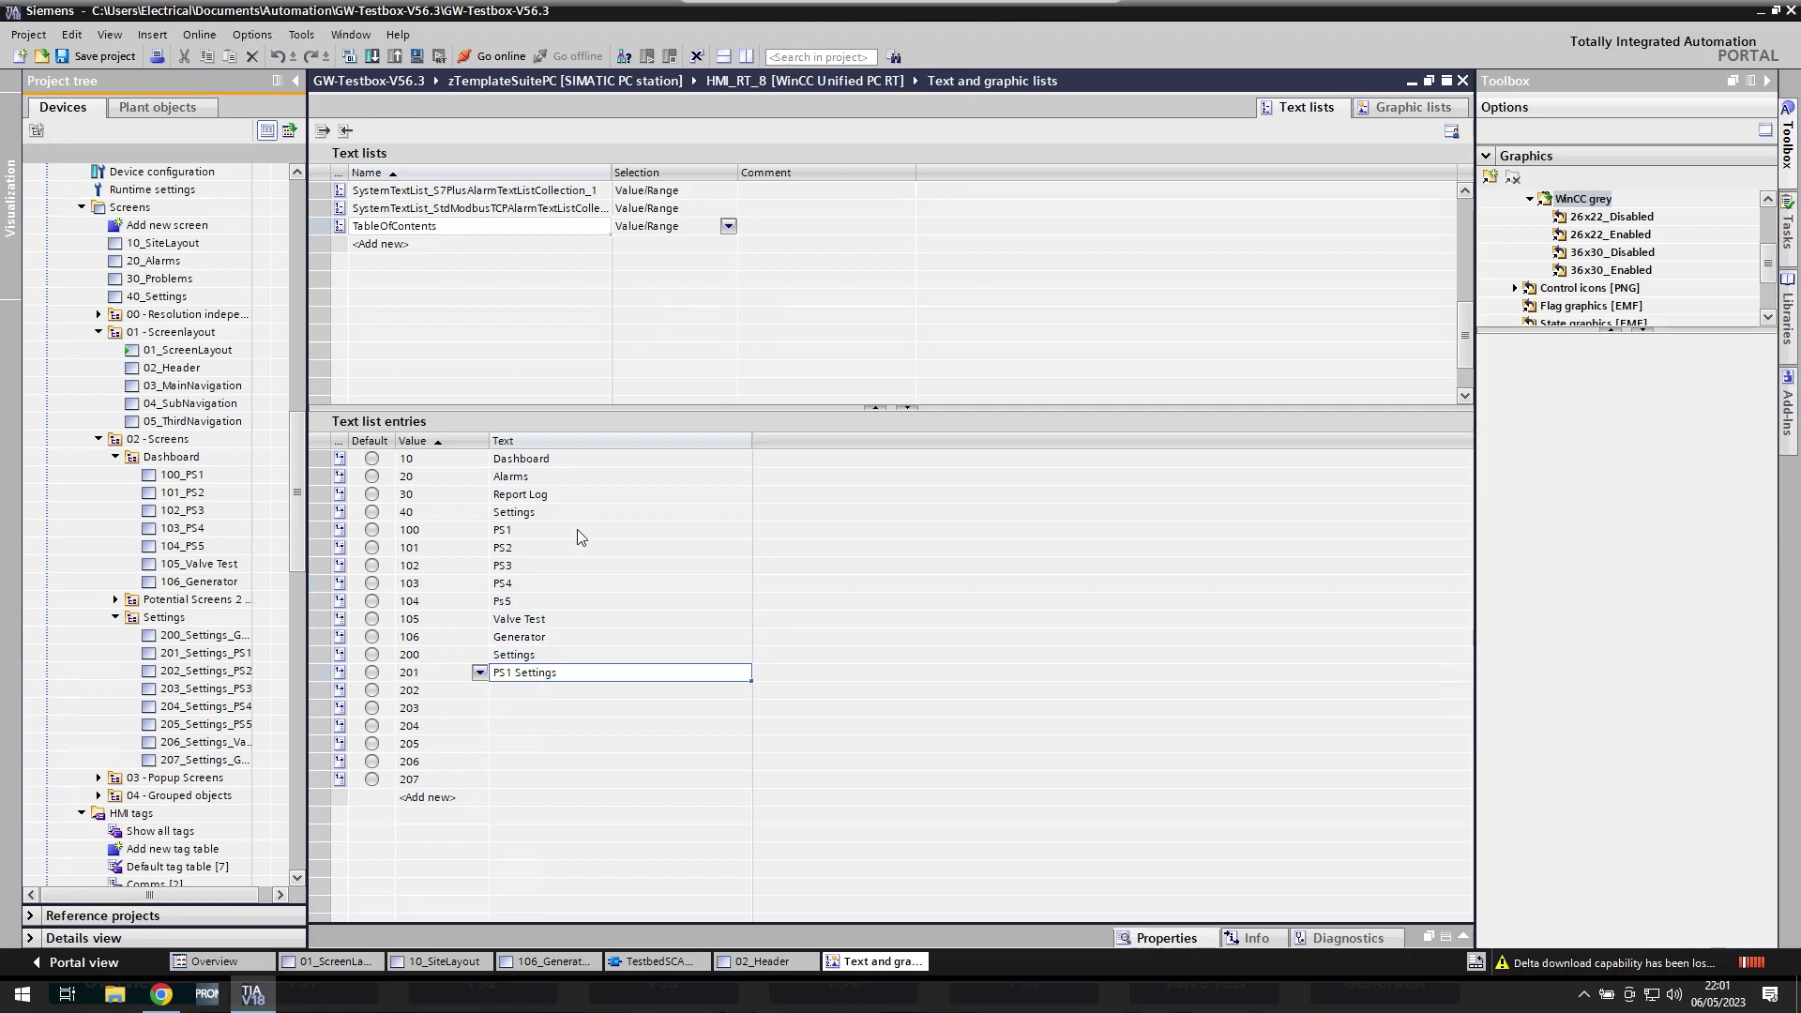
key("Return")
type("PS")
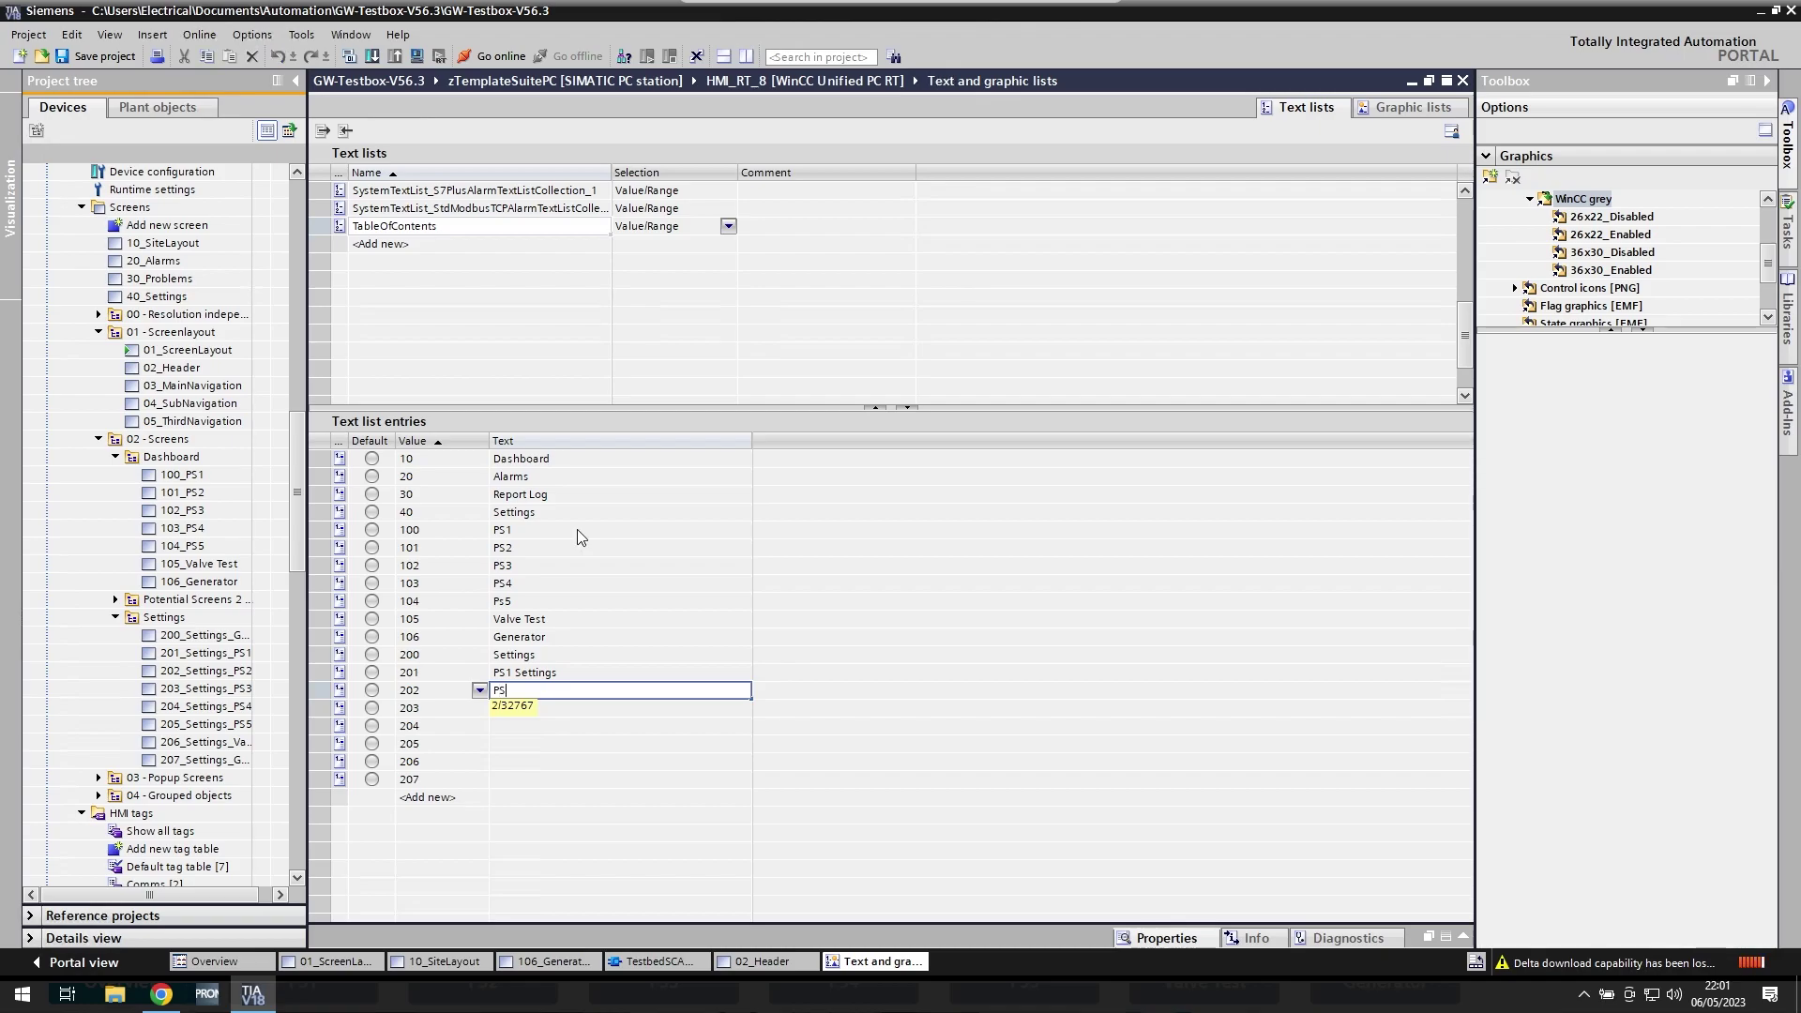
type("2 Settings")
key("Return")
type("PS3 Settings")
key("Return")
type("Ps4 Settings")
key("Return")
type("PS5 Settings")
key("Return")
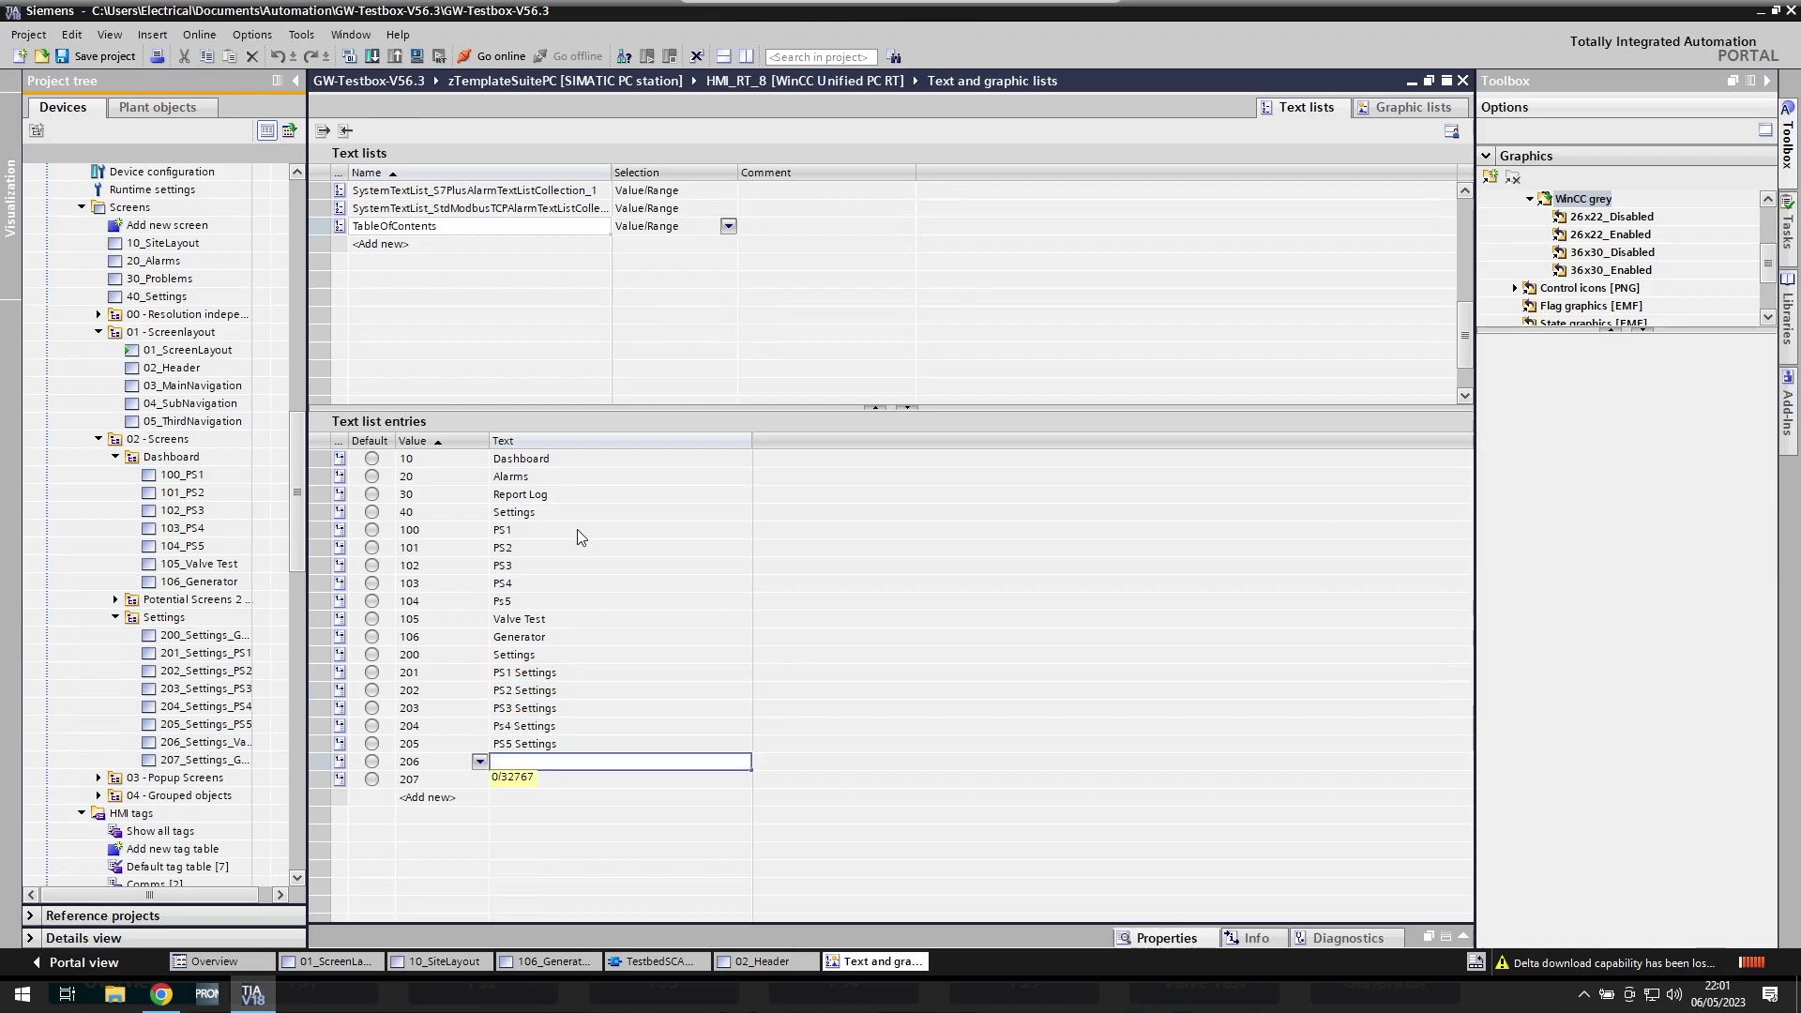
type("VT Settion")
key("BackSpace")
key("BackSpace")
type("ngs")
key("Return")
type("Gen Settings")
key("Return")
key("ctrl+s")
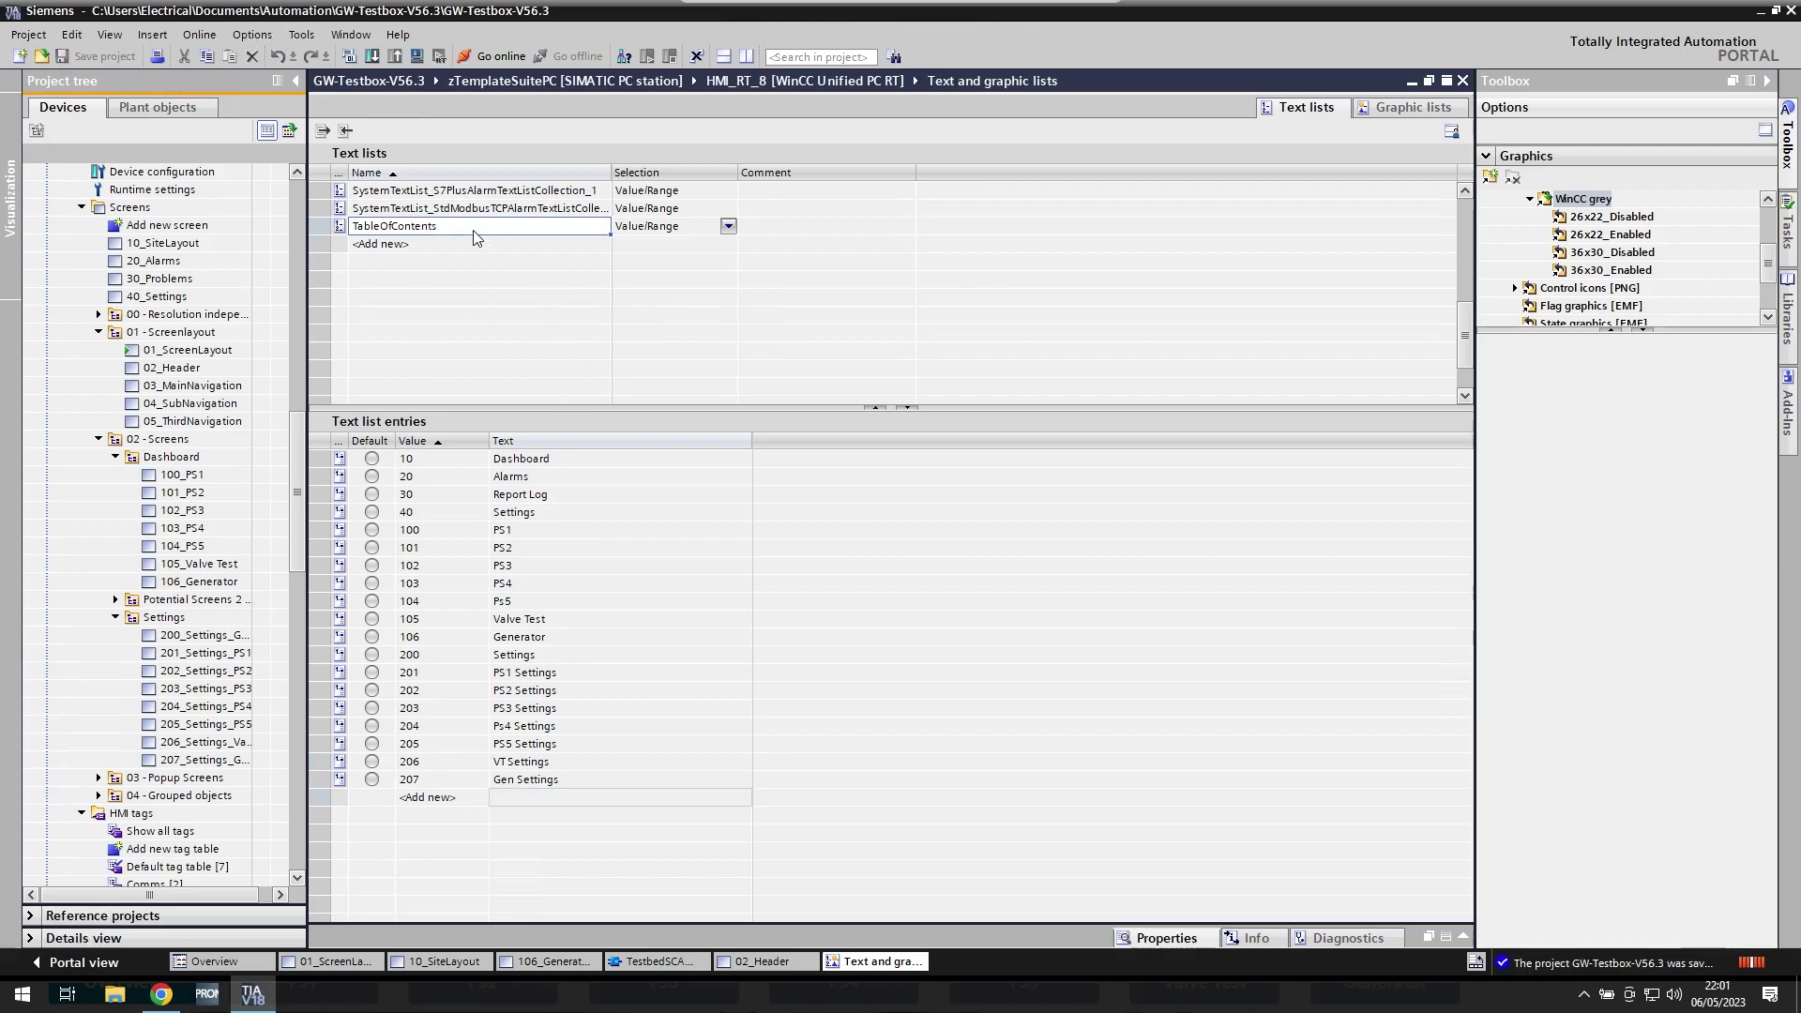
double_click(477, 229)
key("ctrl+c")
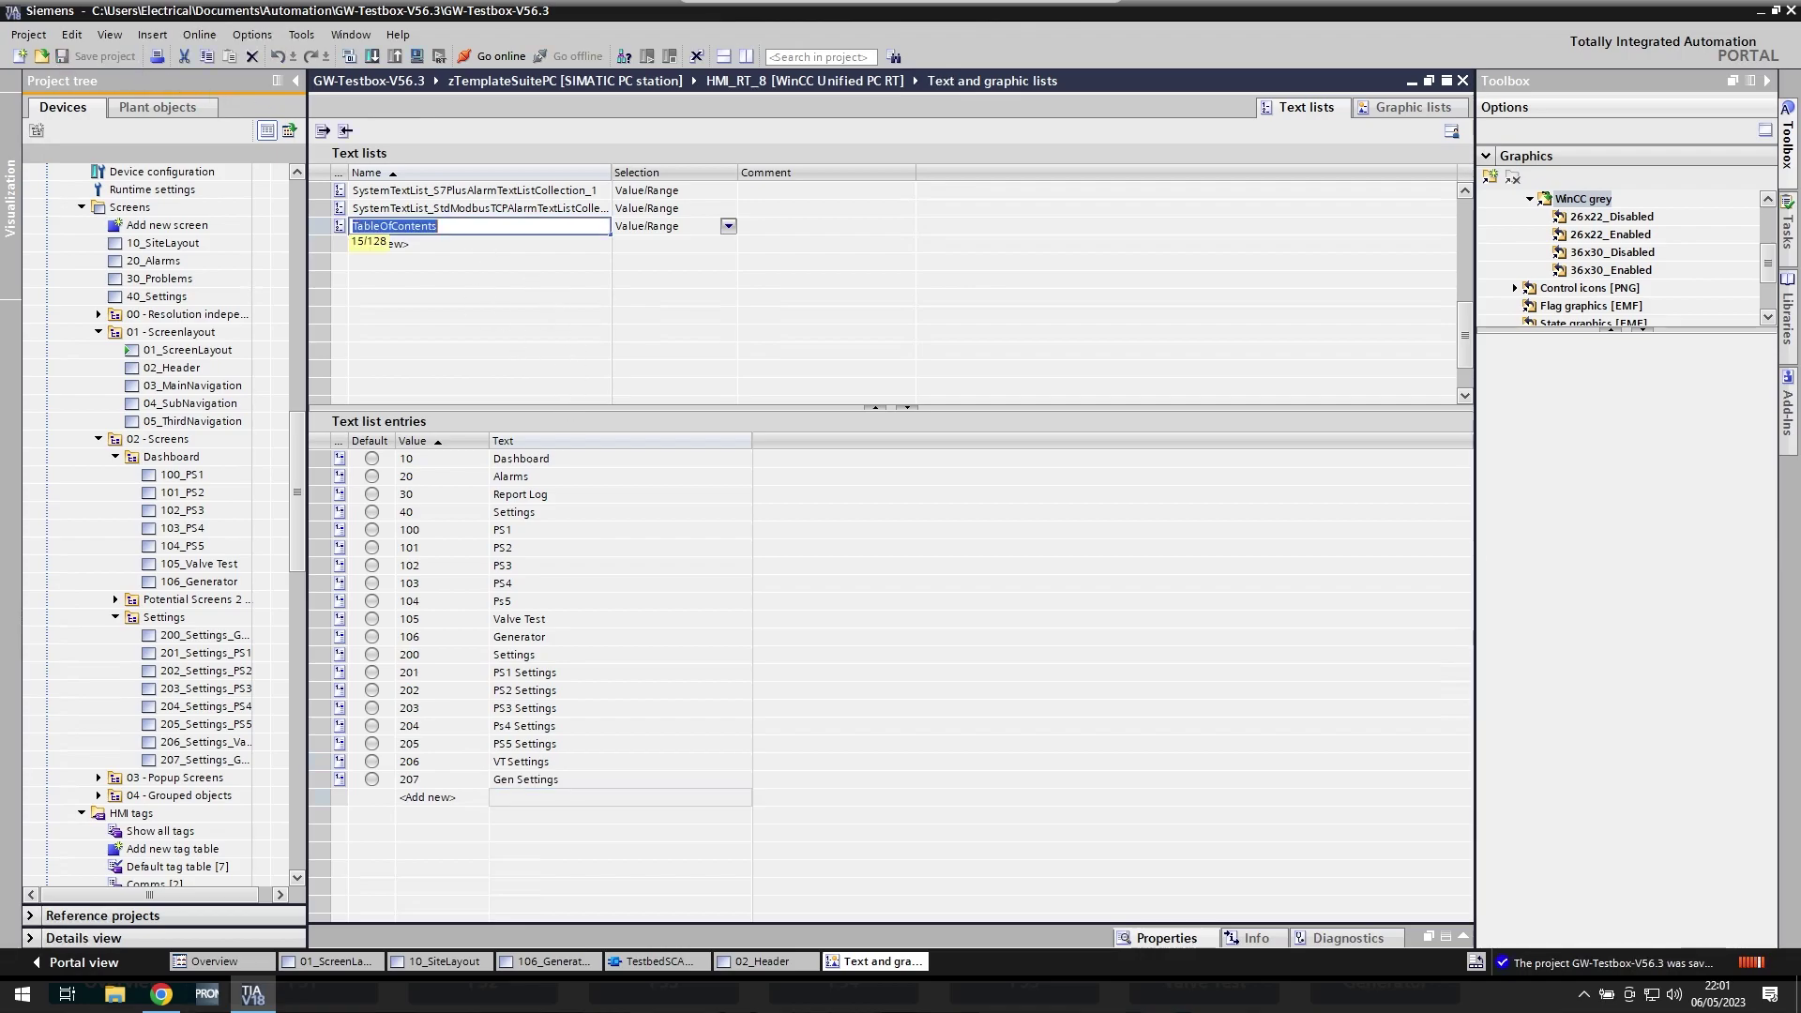
- Set the 02_Header title's resource list to TableOfContents, driven by the activeScreen tag
left_click(761, 961)
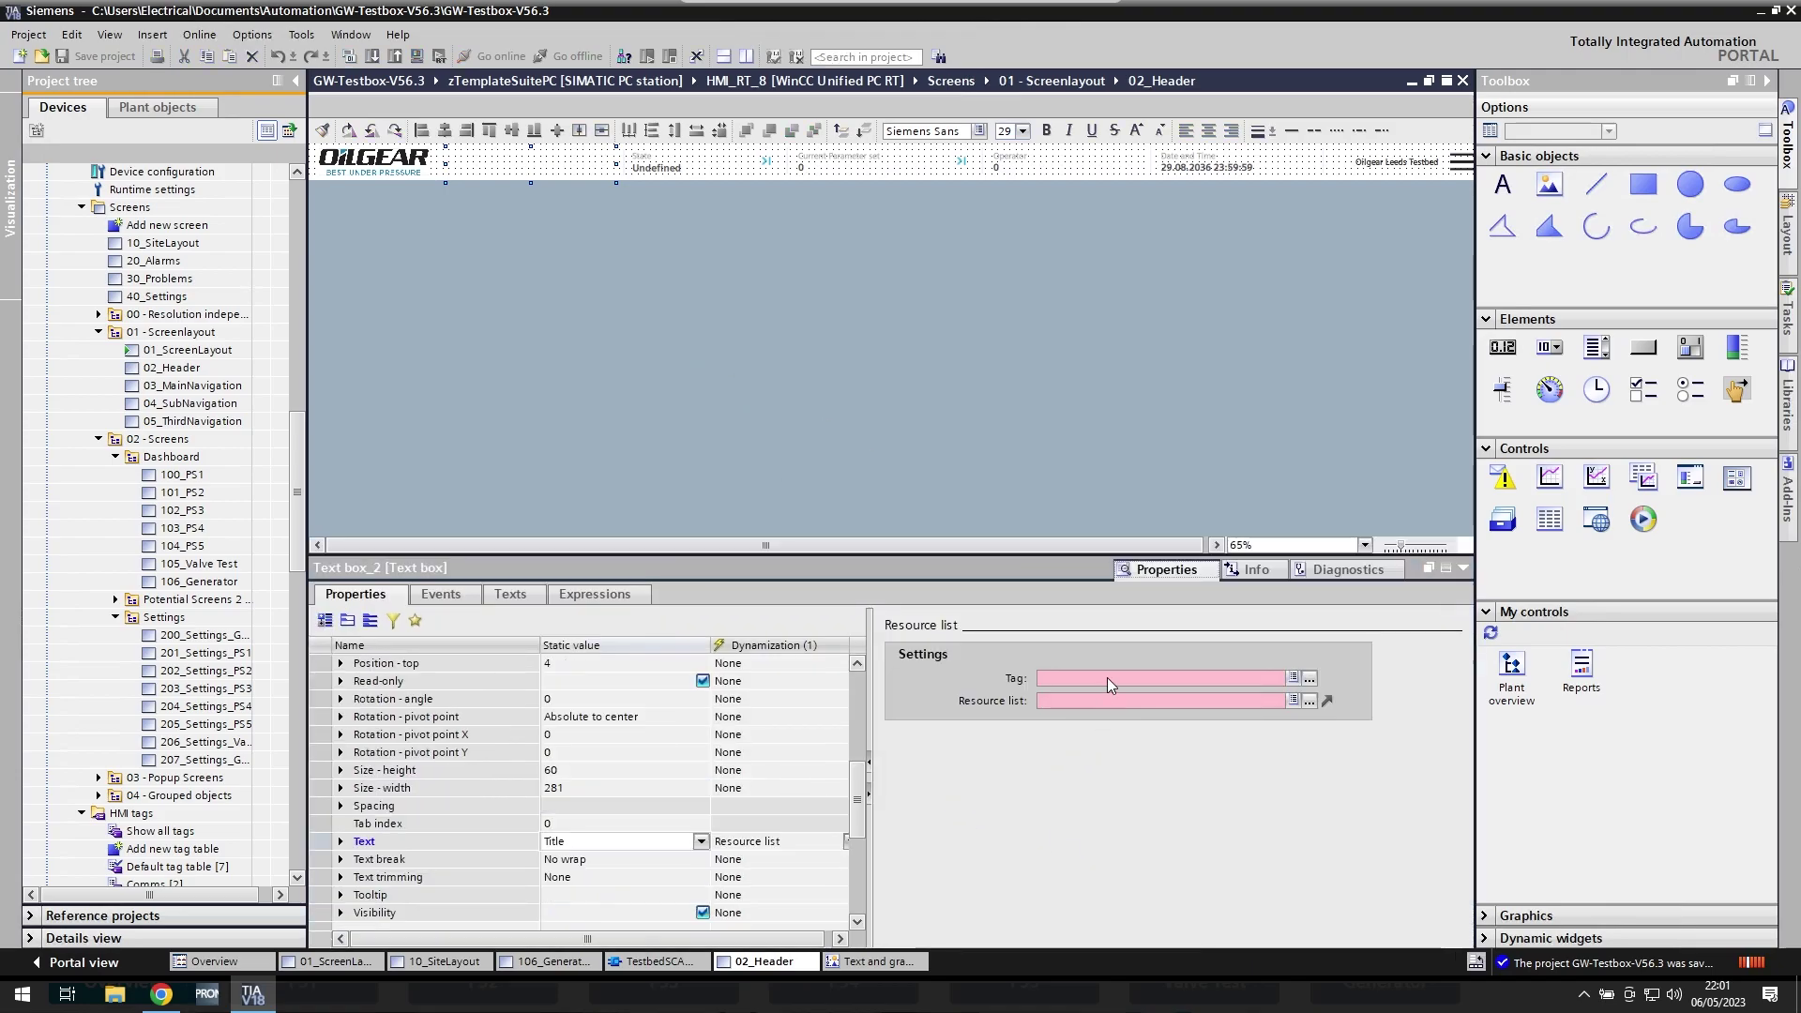
left_click(1106, 701)
key("ctrl+v")
key("Return")
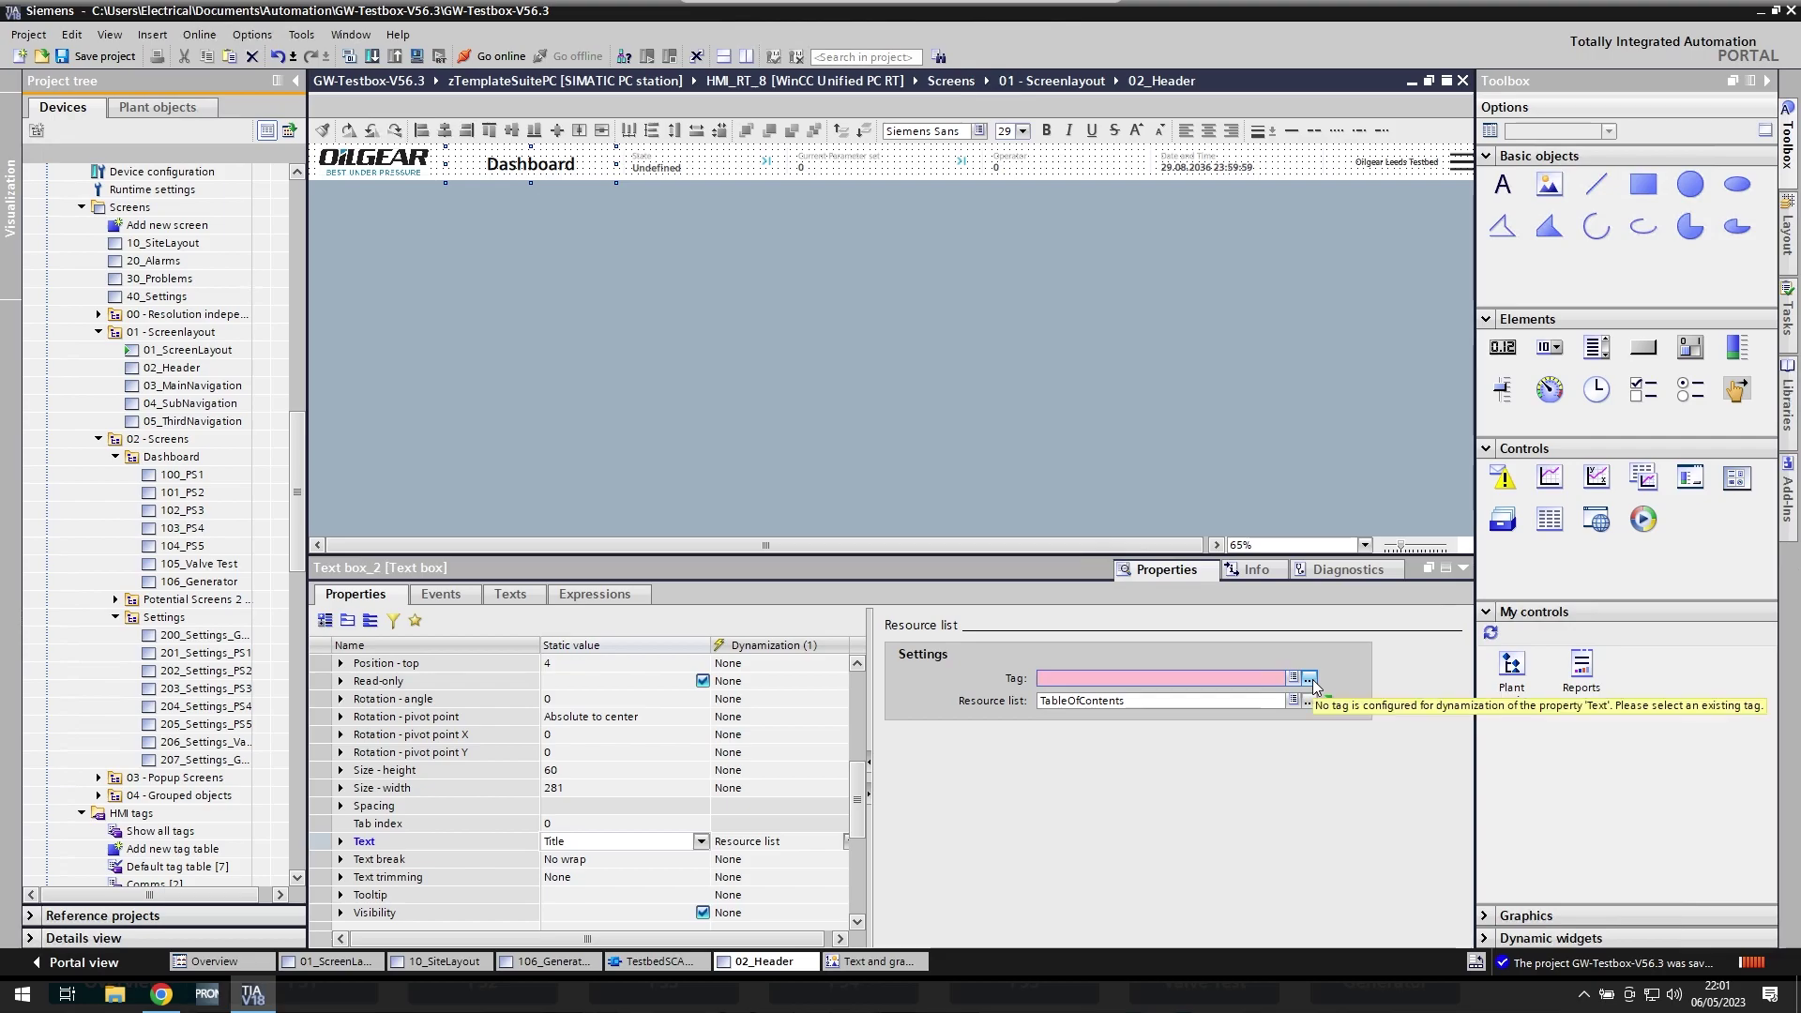
left_click(1310, 679)
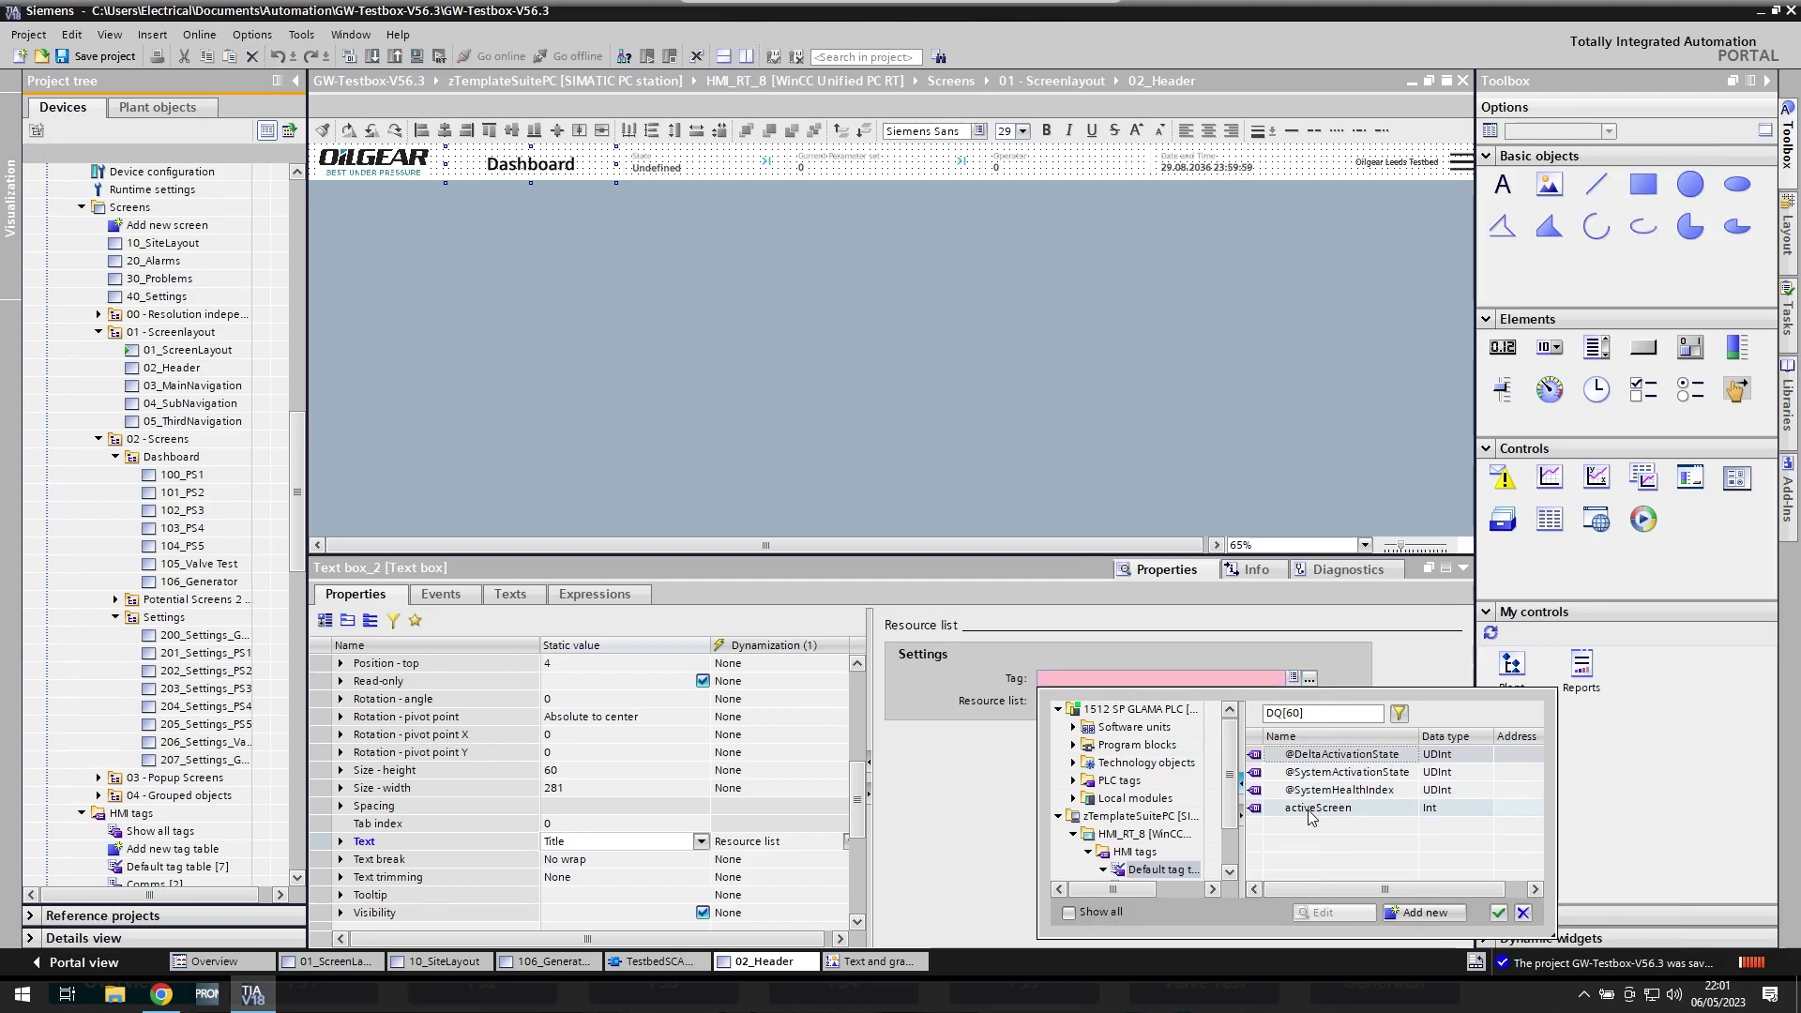
double_click(1308, 808)
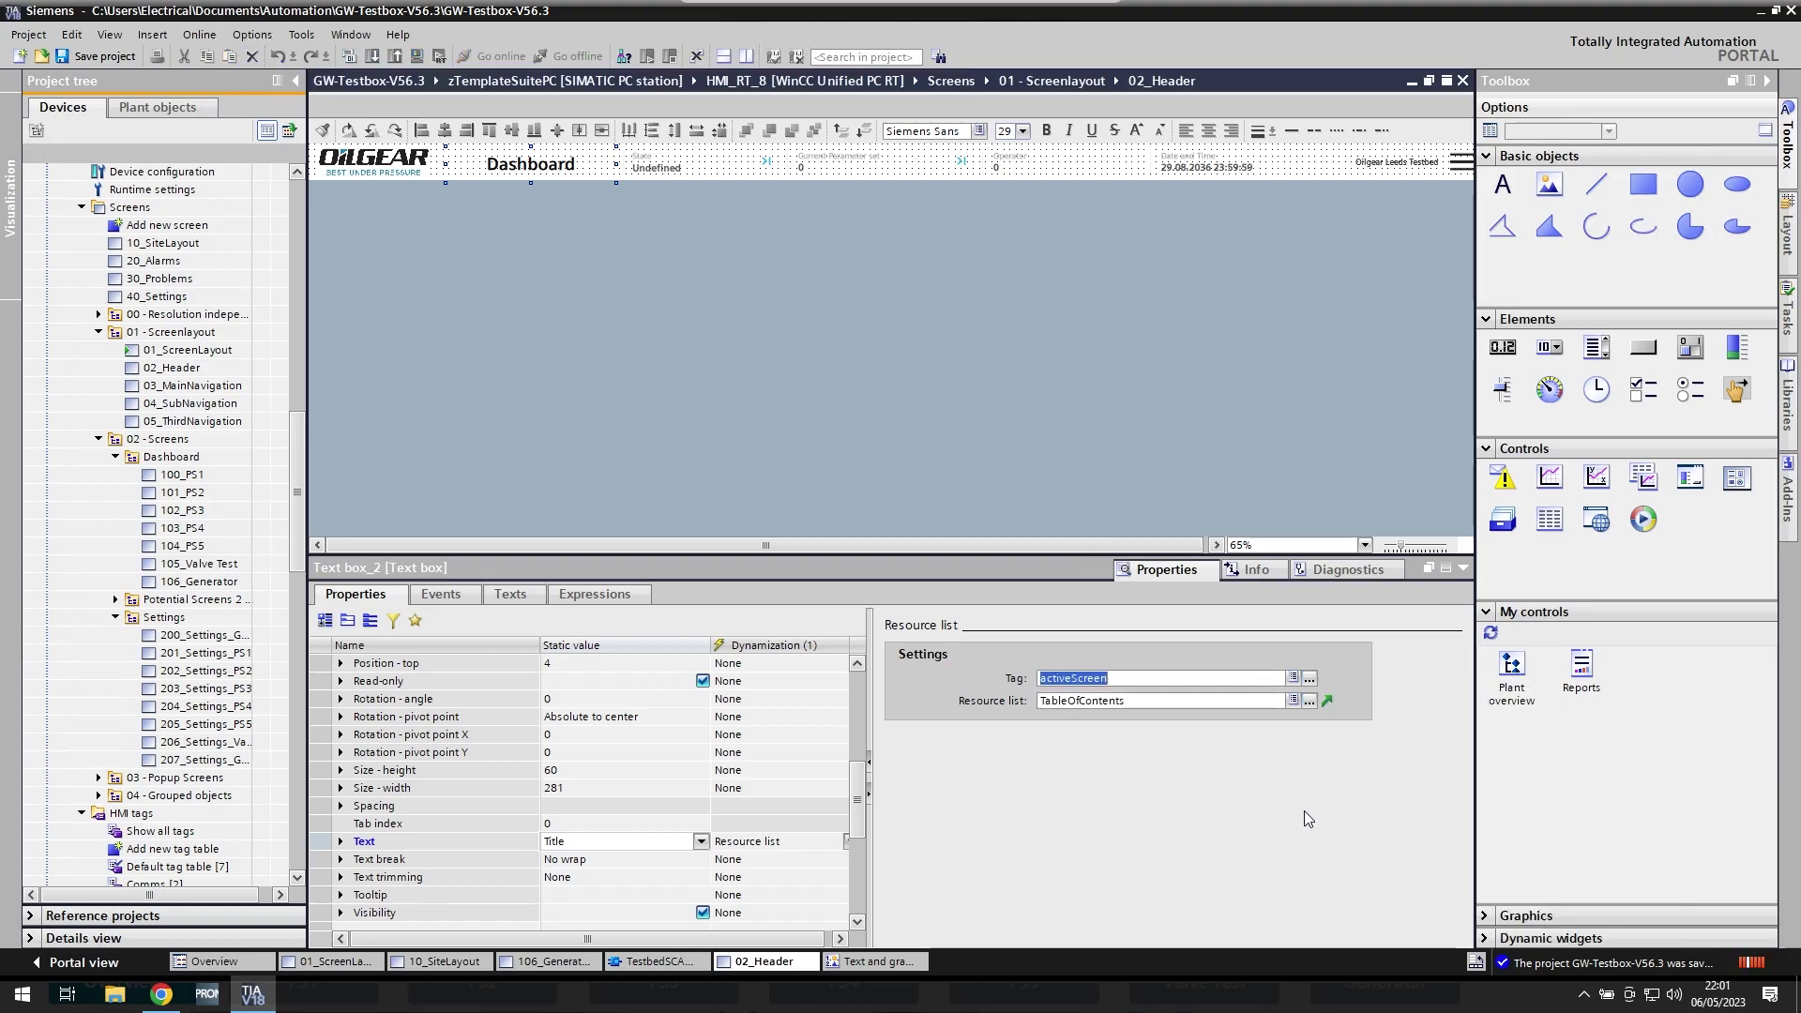
left_click(619, 259)
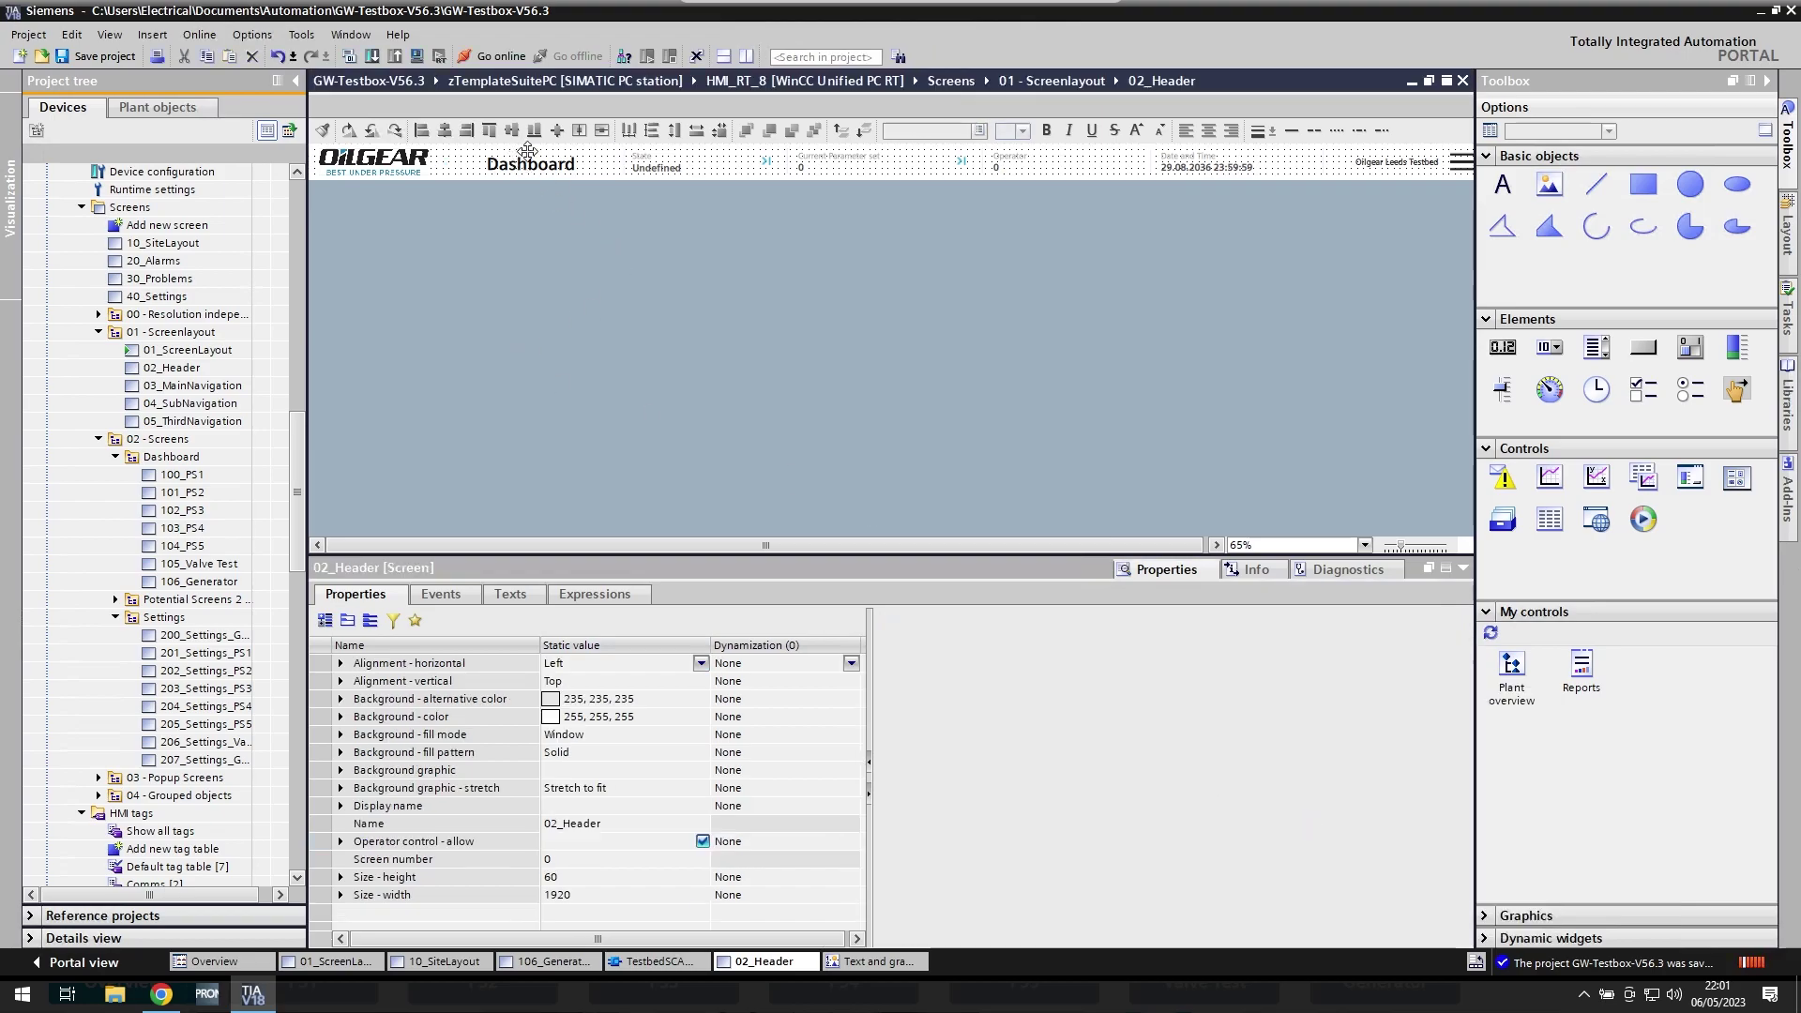
- Download the project and step through the PS1–PS5, Valve Test and Generator rig pages
left_click(374, 59)
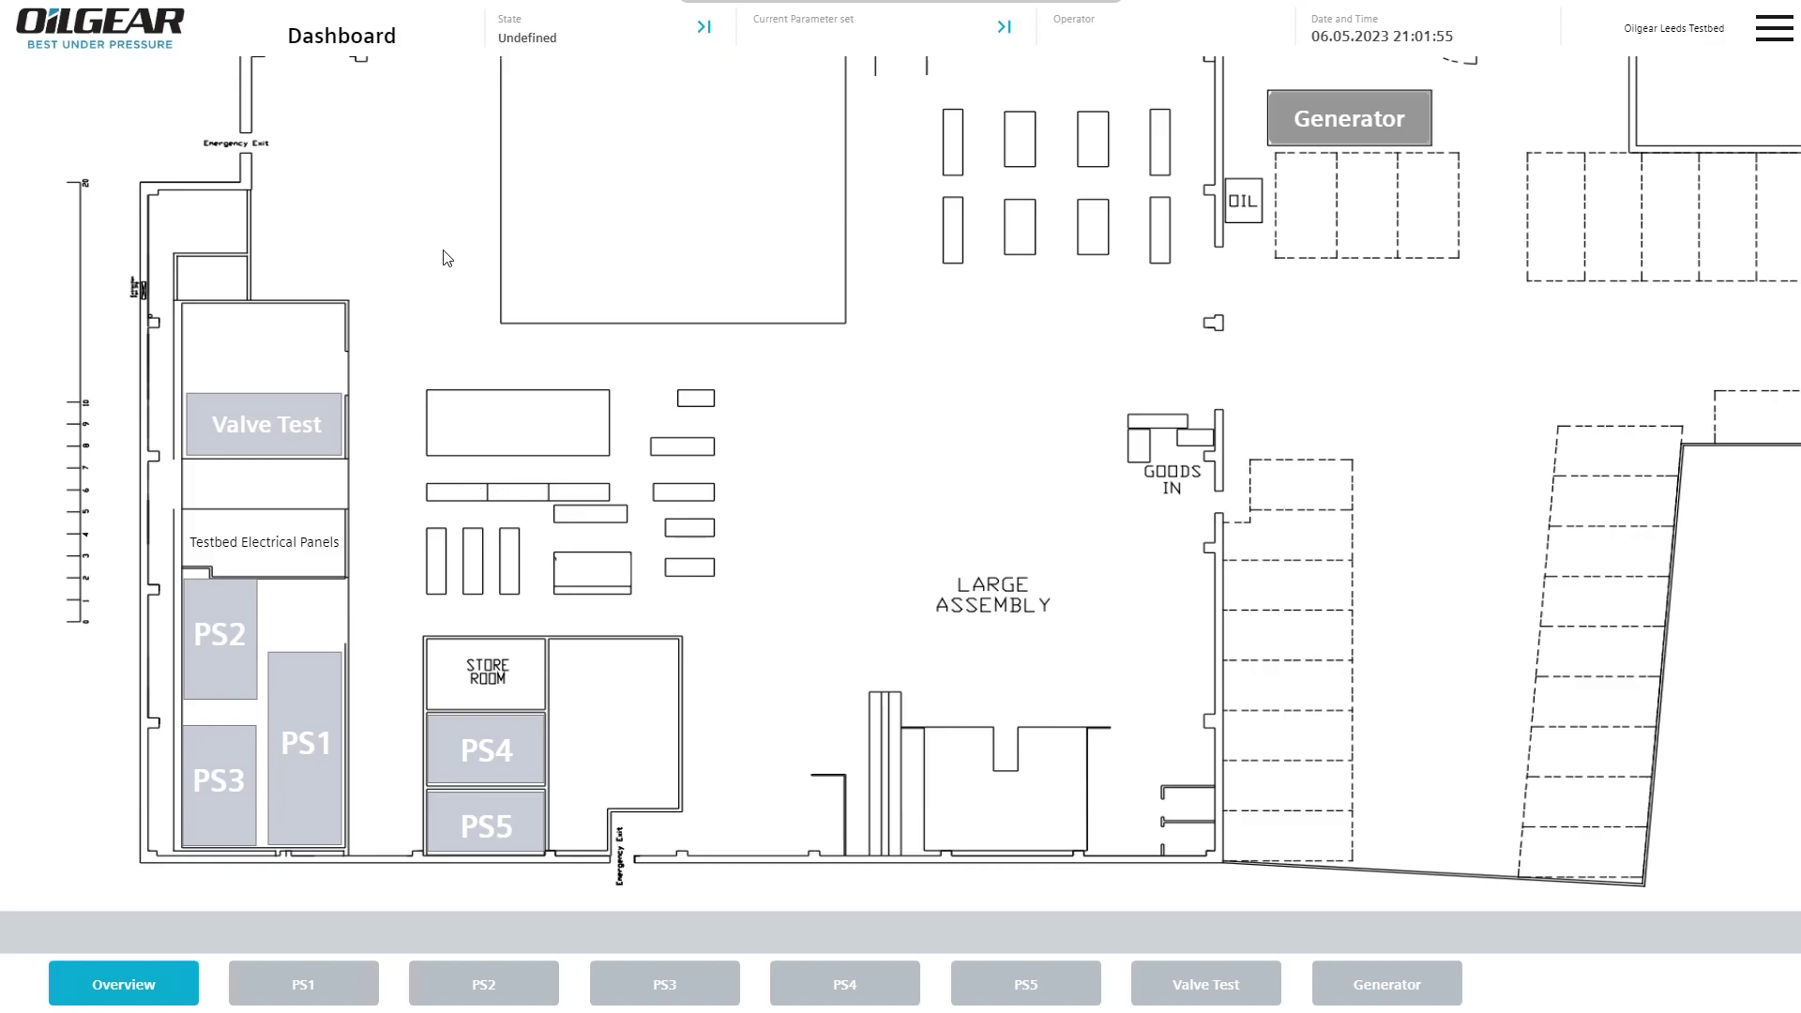
left_click(317, 989)
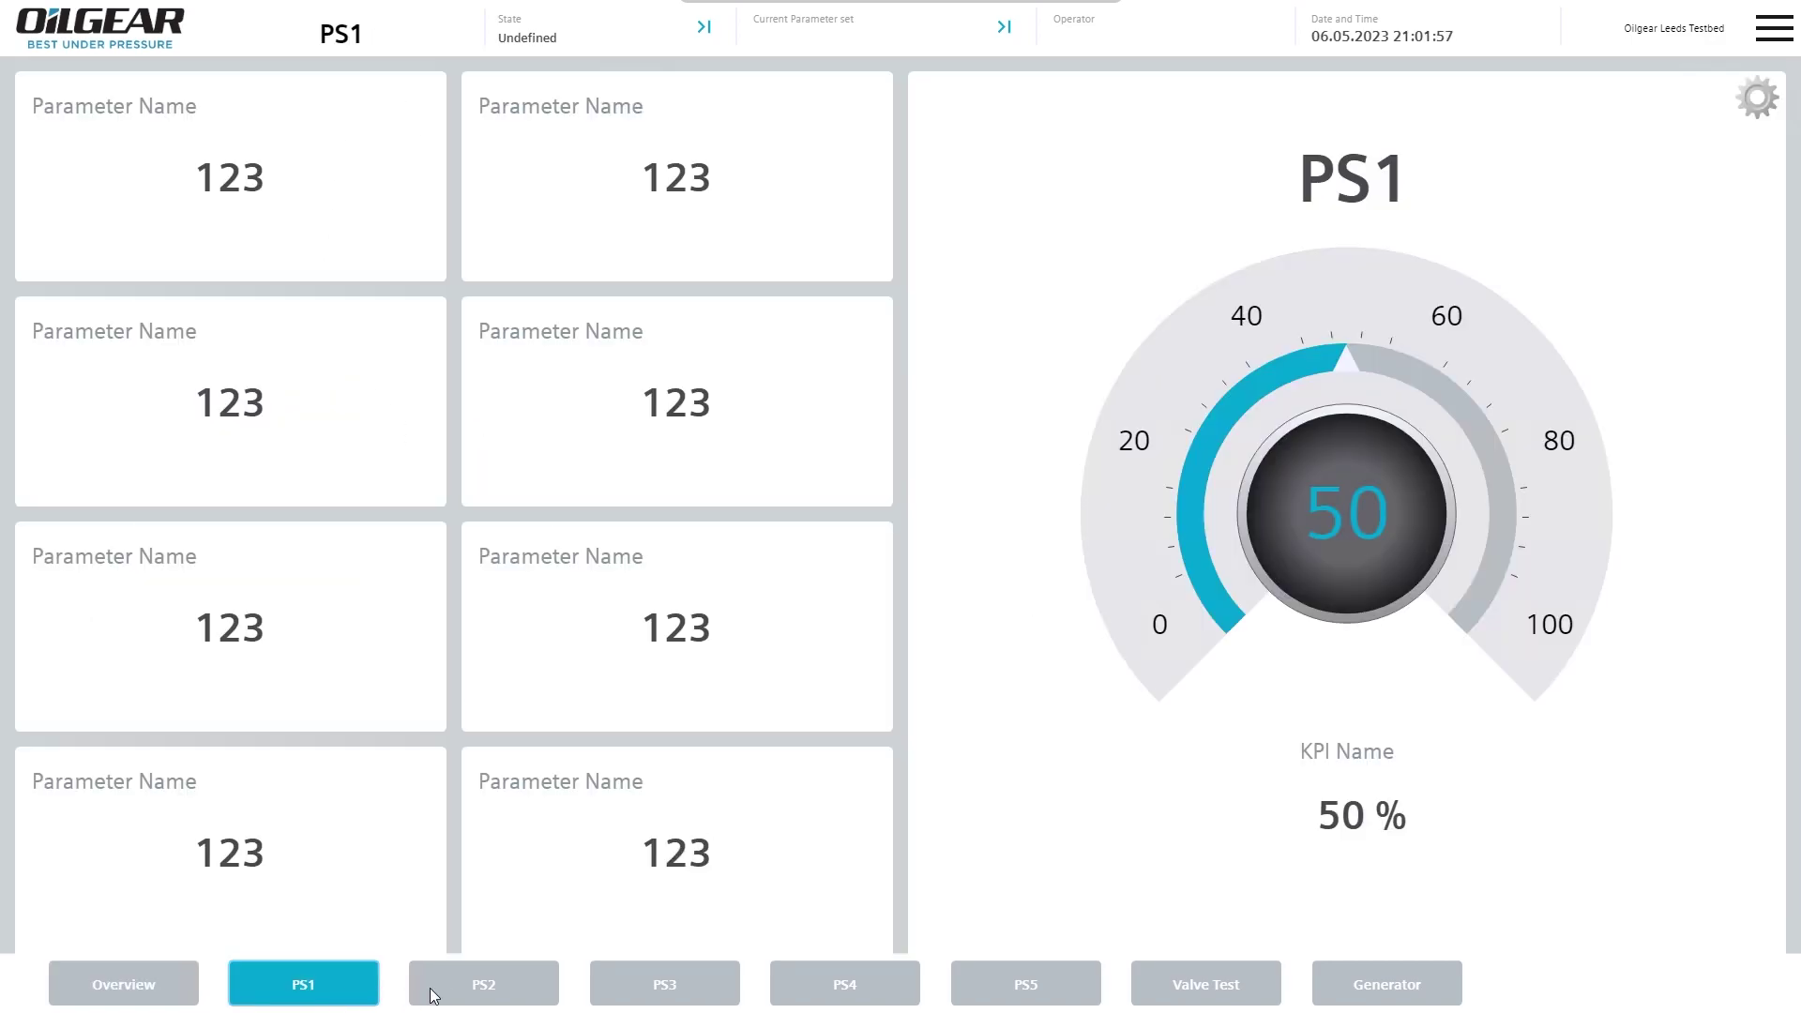
left_click(515, 1000)
left_click(692, 994)
left_click(849, 983)
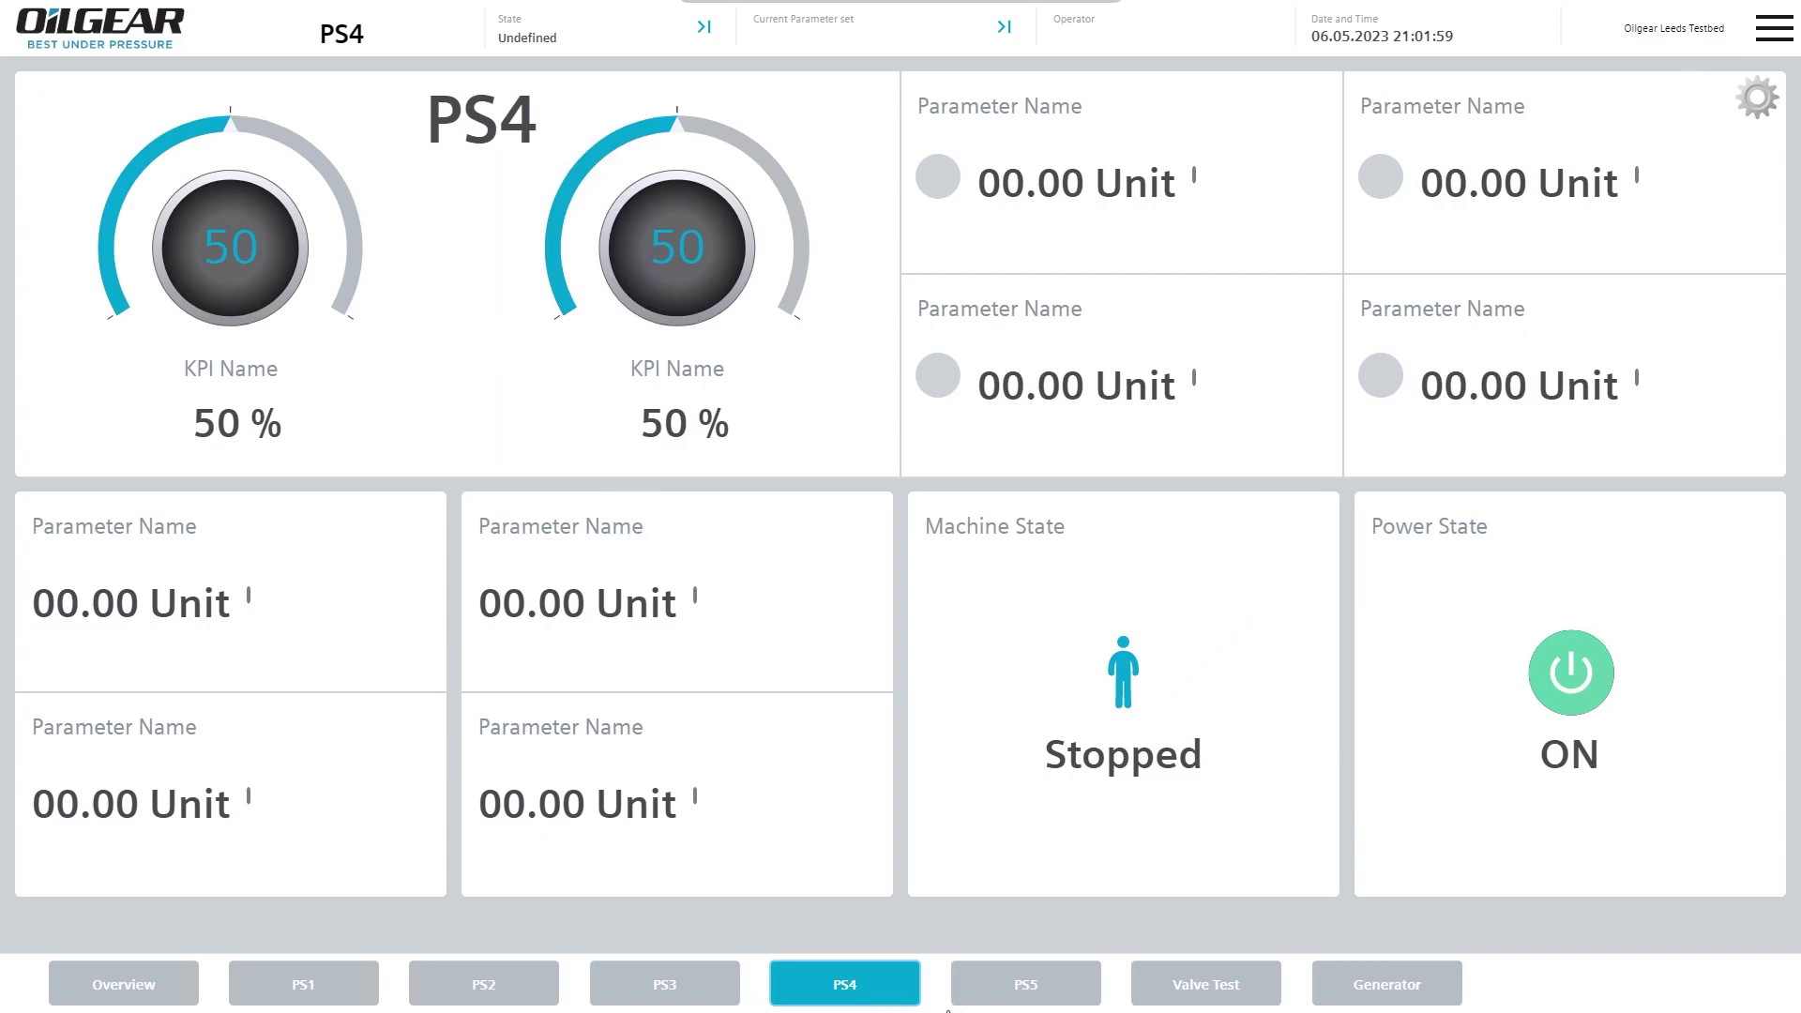
left_click(1012, 997)
left_click(1214, 993)
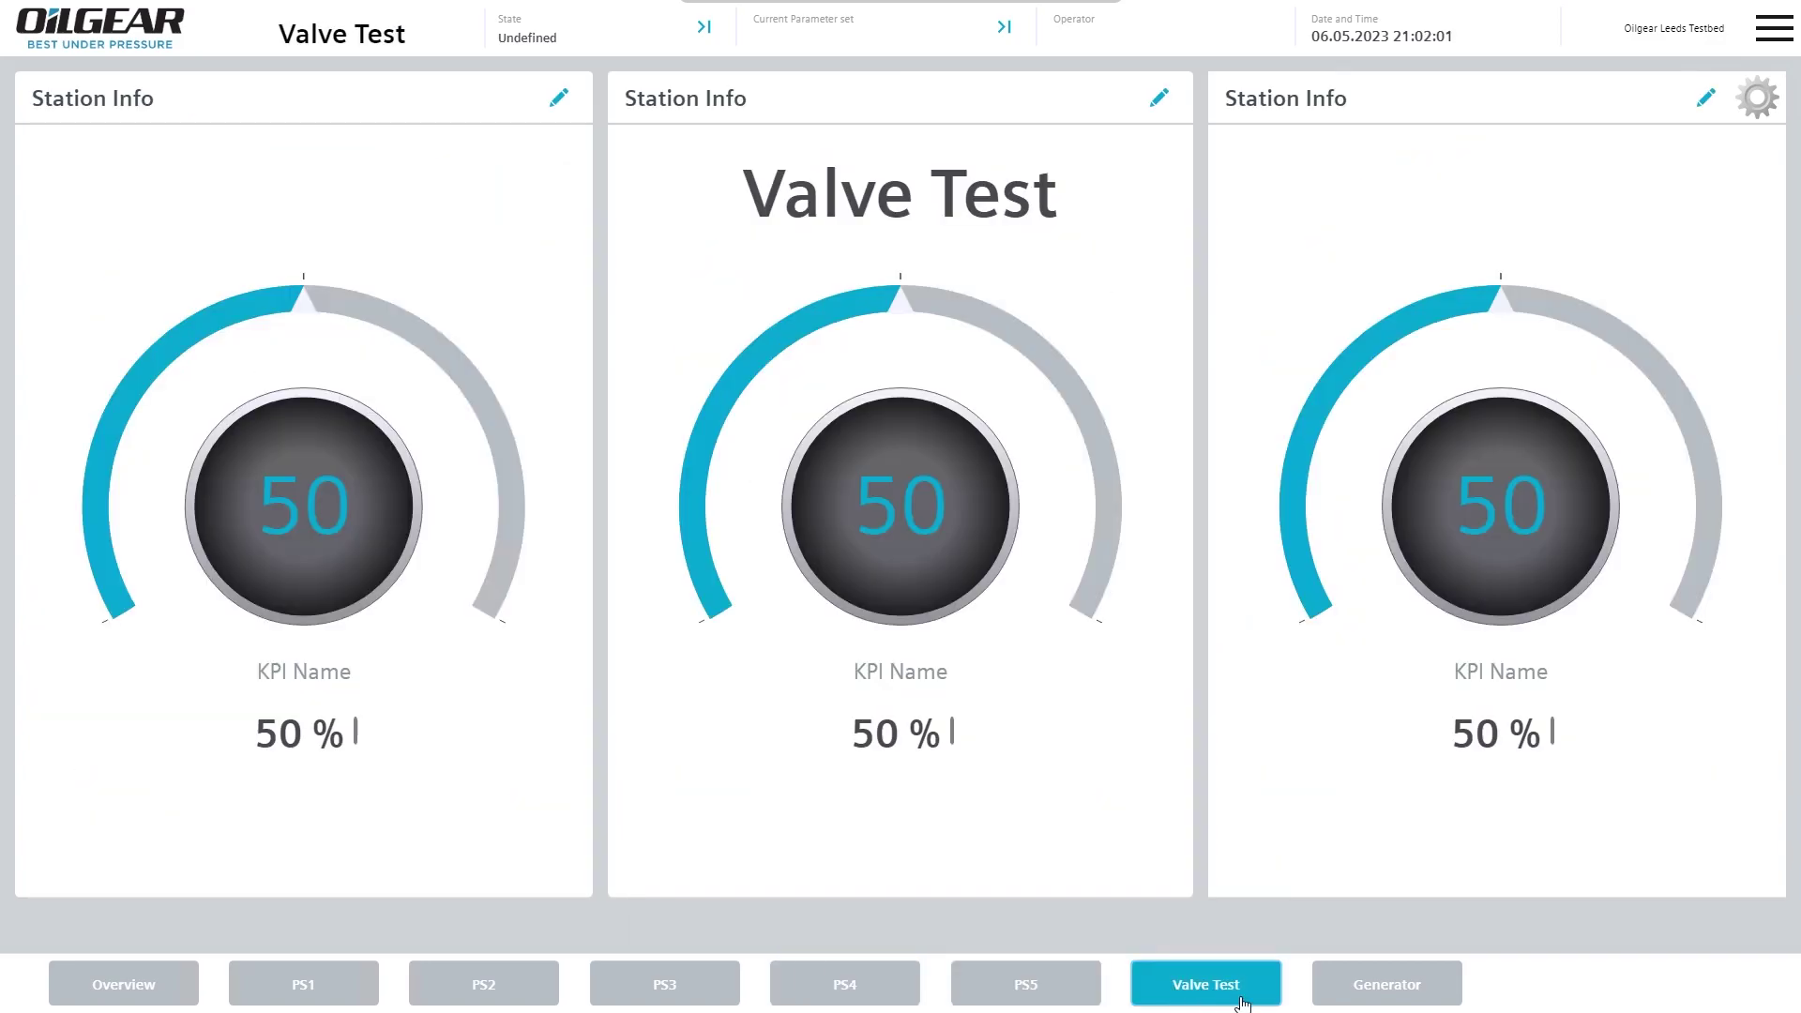
left_click(1339, 1001)
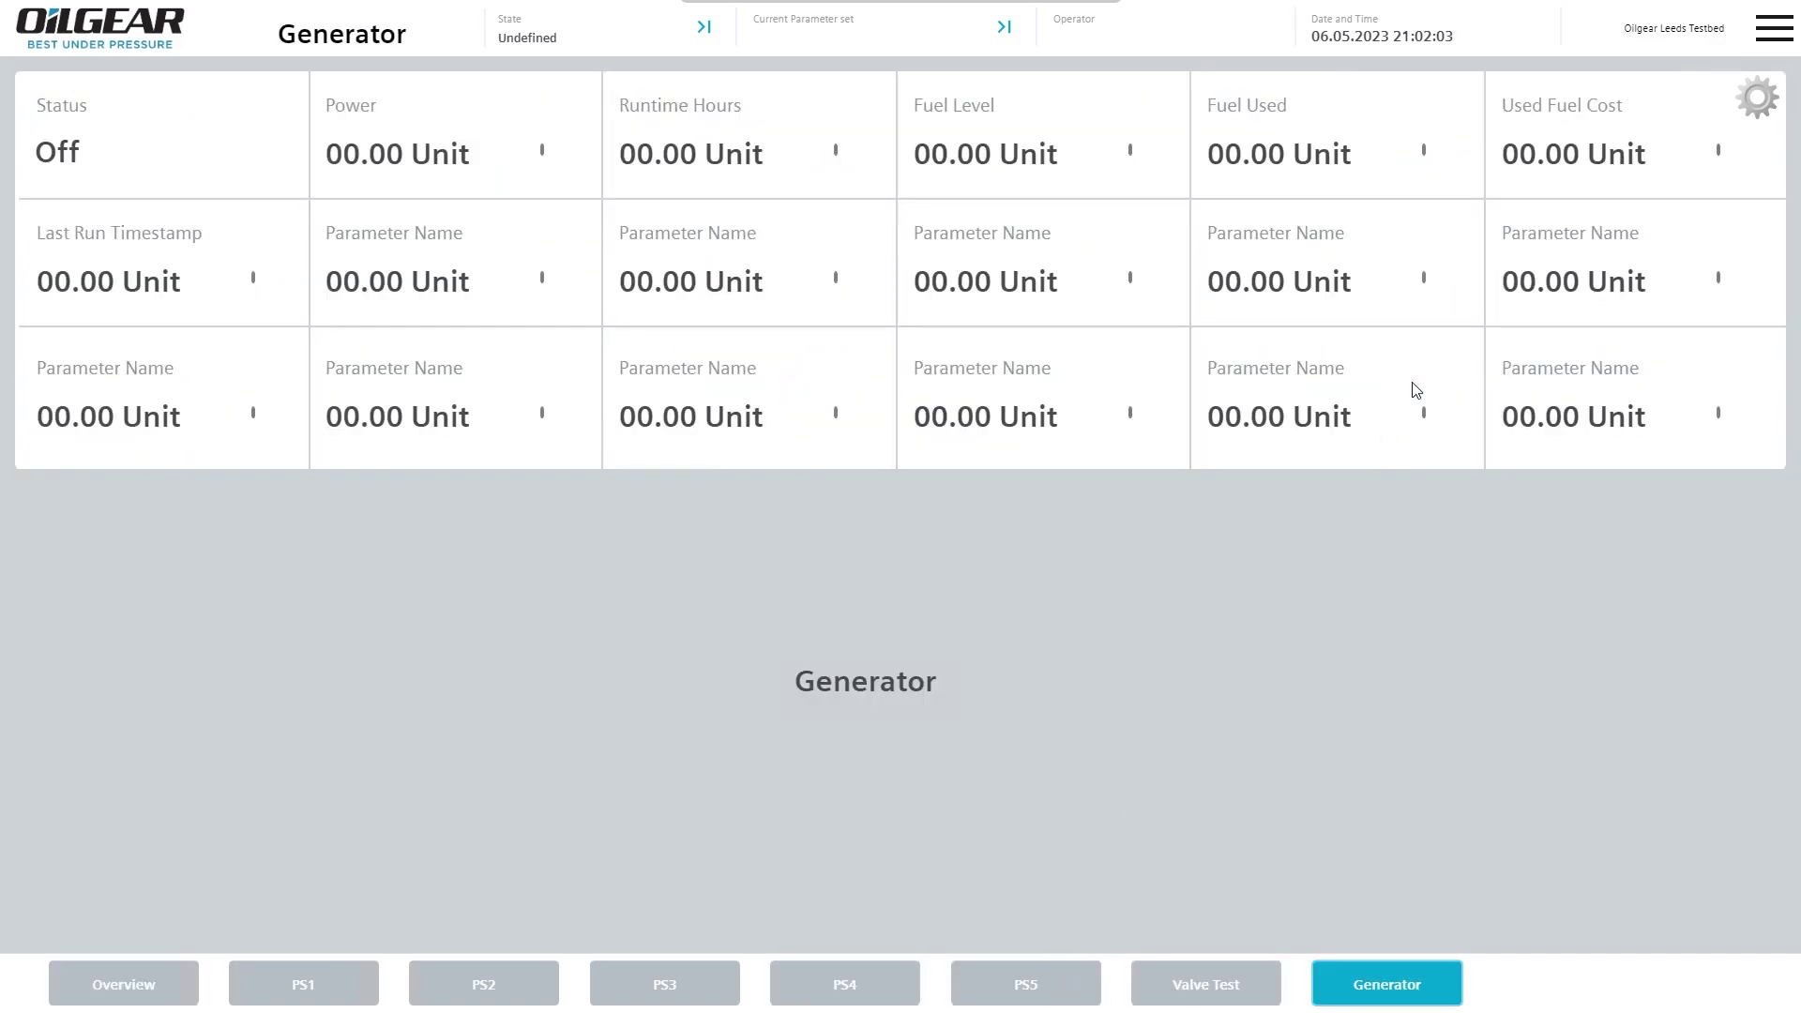
- Visit the Alarms table, Report An Issue form and General Settings page from the side menu
left_click(1770, 37)
left_click(1646, 182)
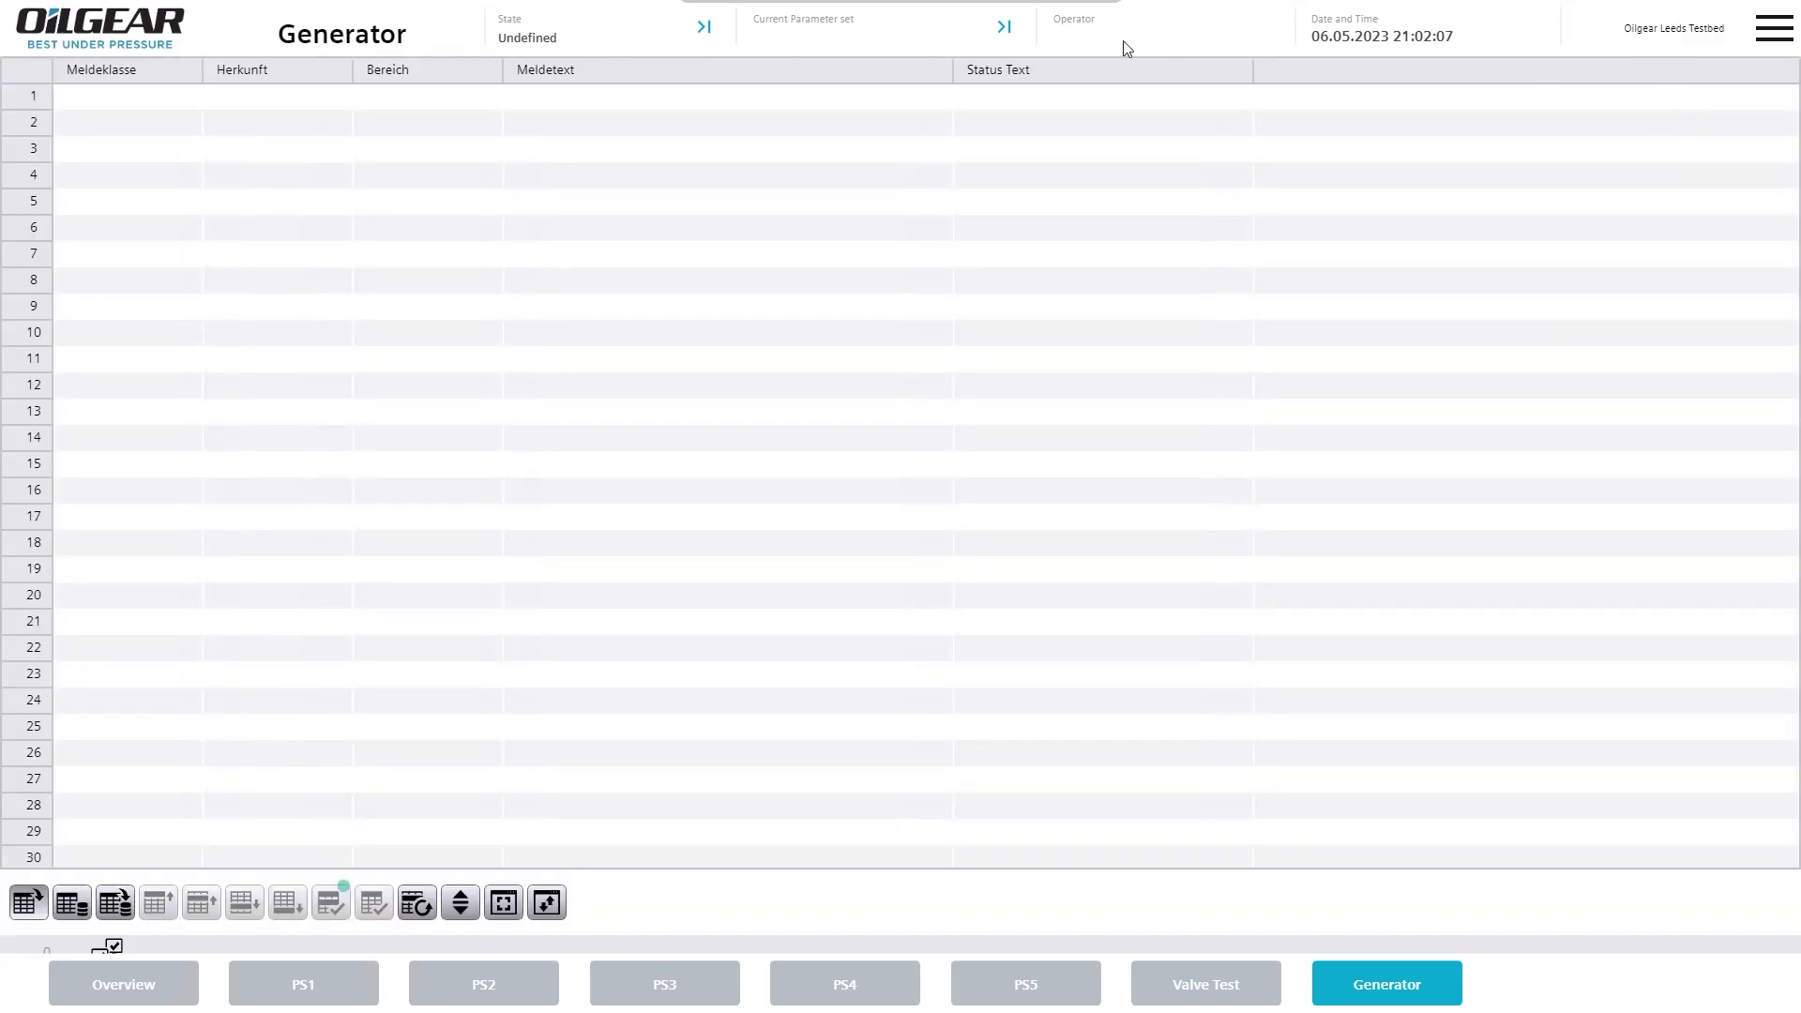
left_click(1773, 28)
left_click(1646, 242)
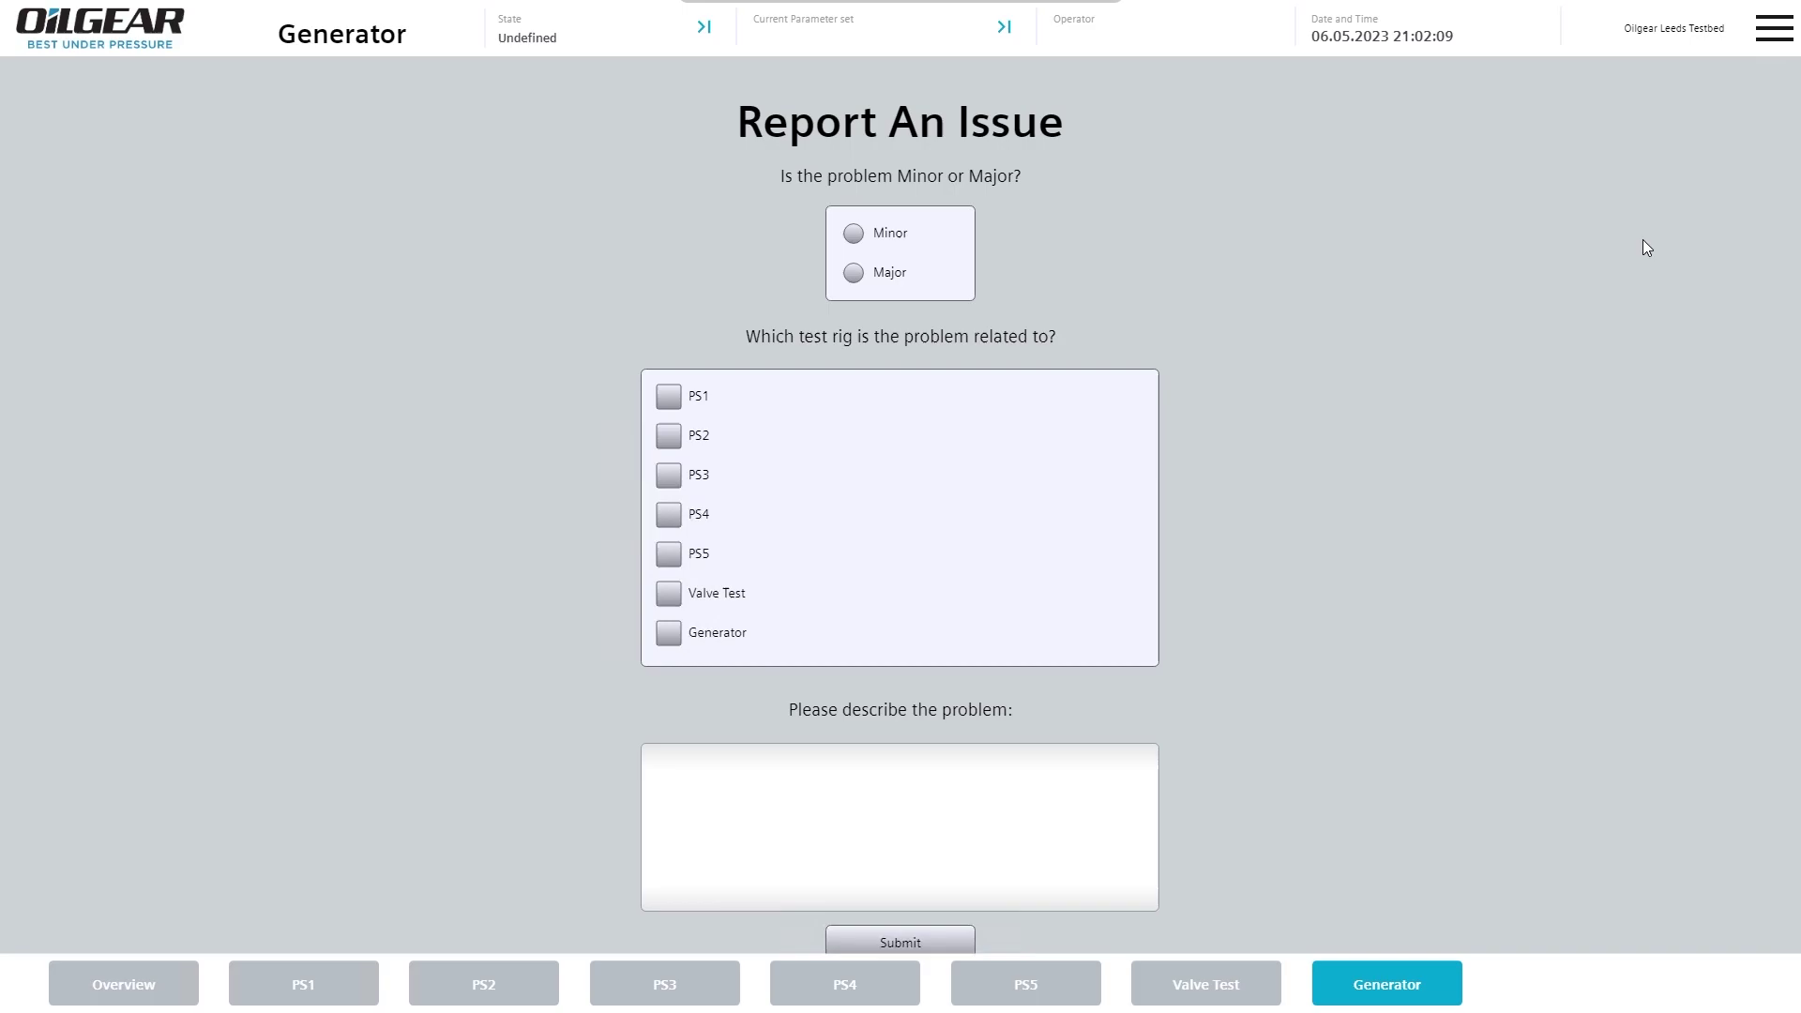
left_click(1774, 30)
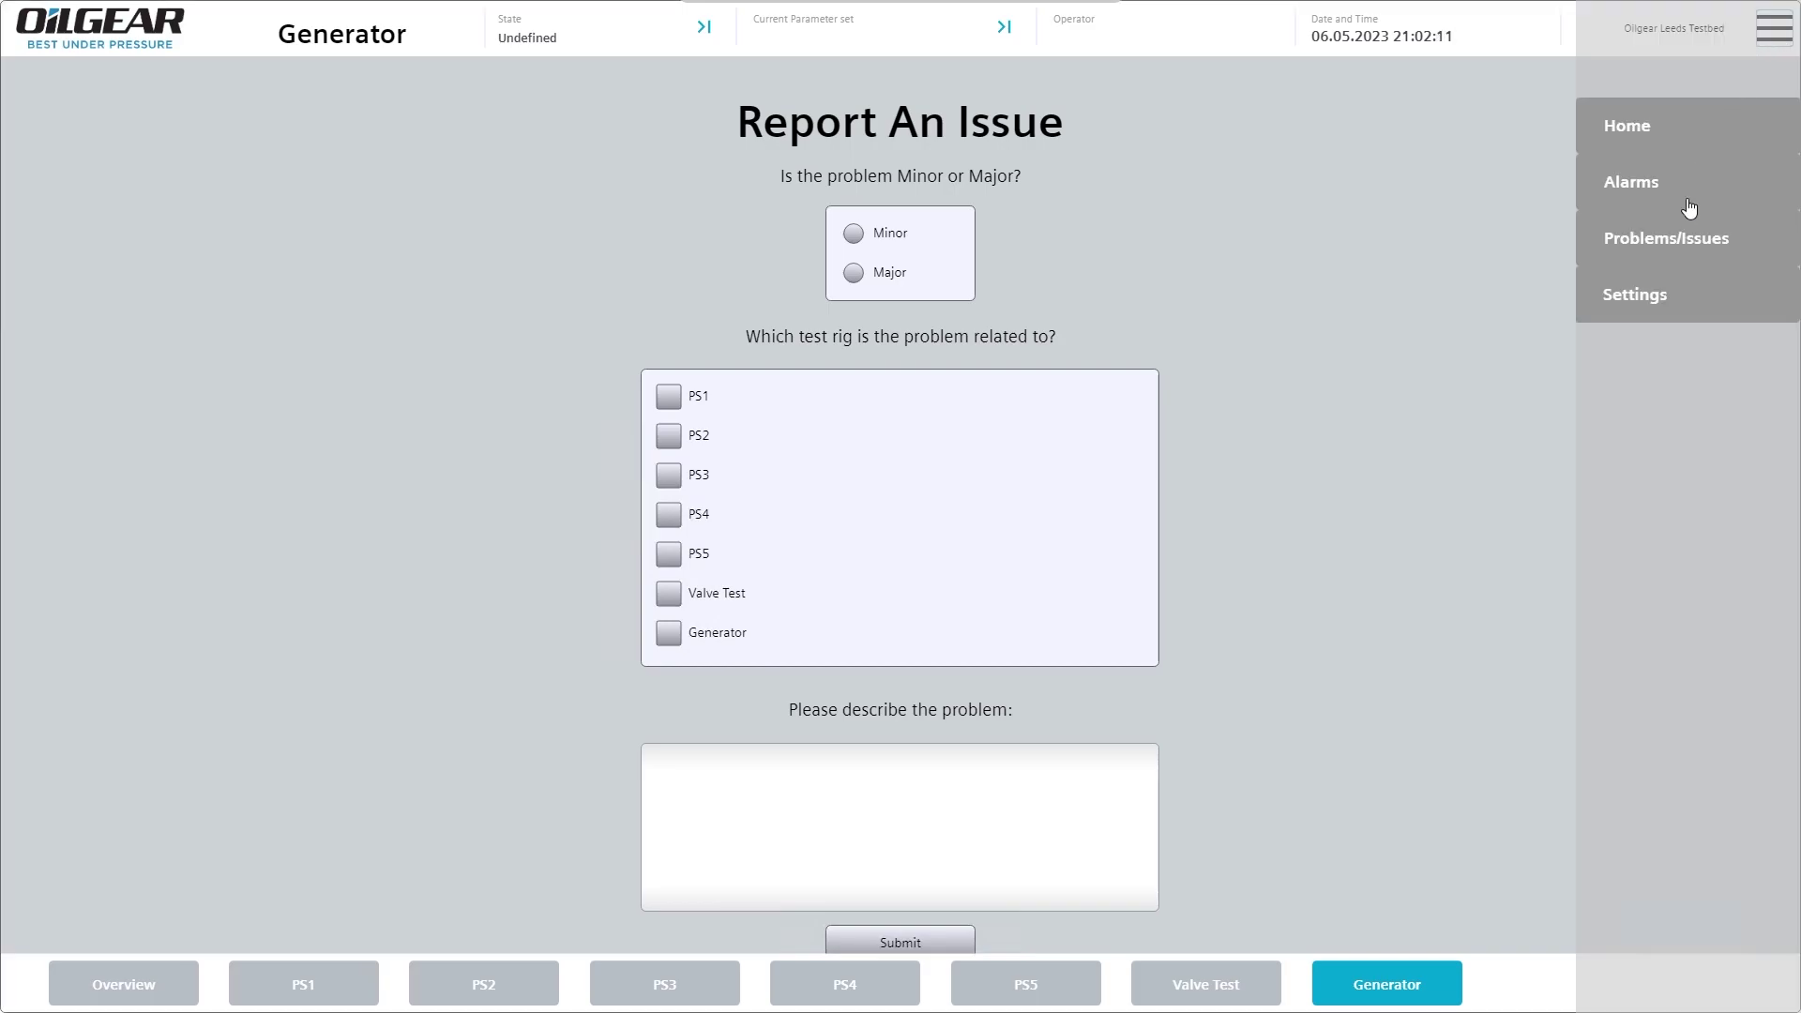
left_click(1644, 281)
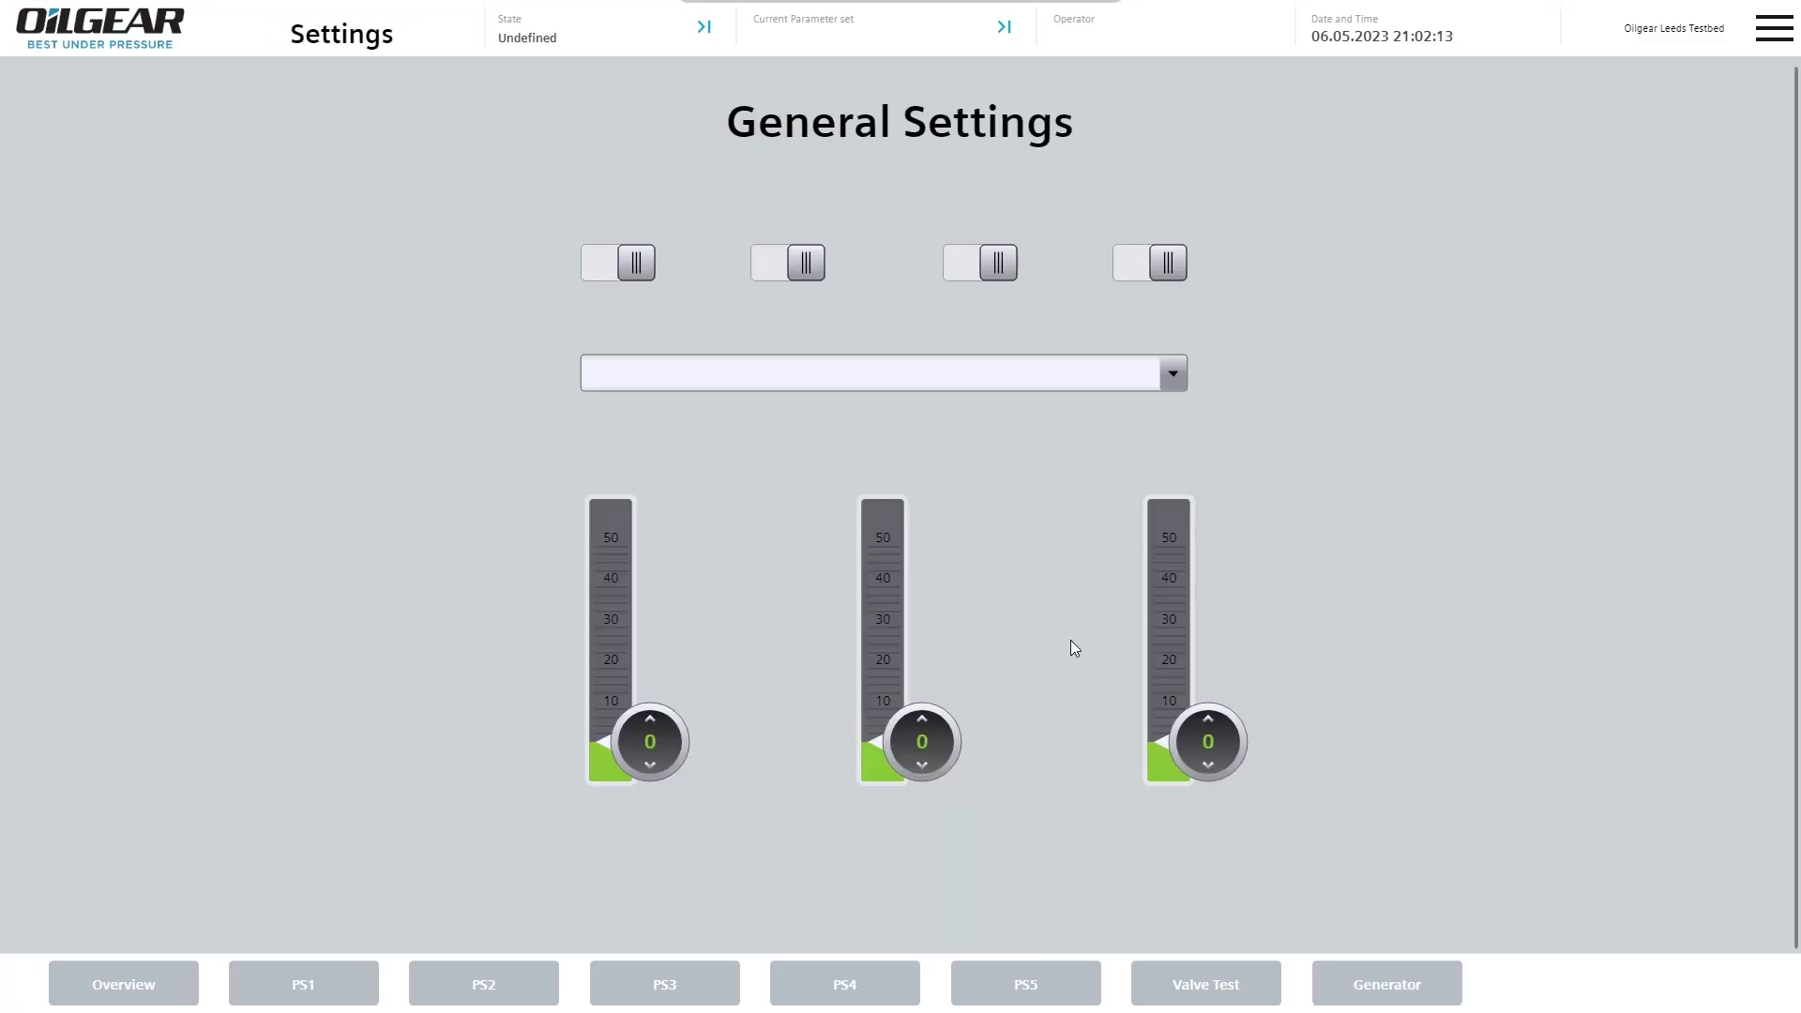
- Open the Generator, Valve Test, PS5 and PS4 Settings pages in turn, ending on PS4 Settings
left_click(1357, 980)
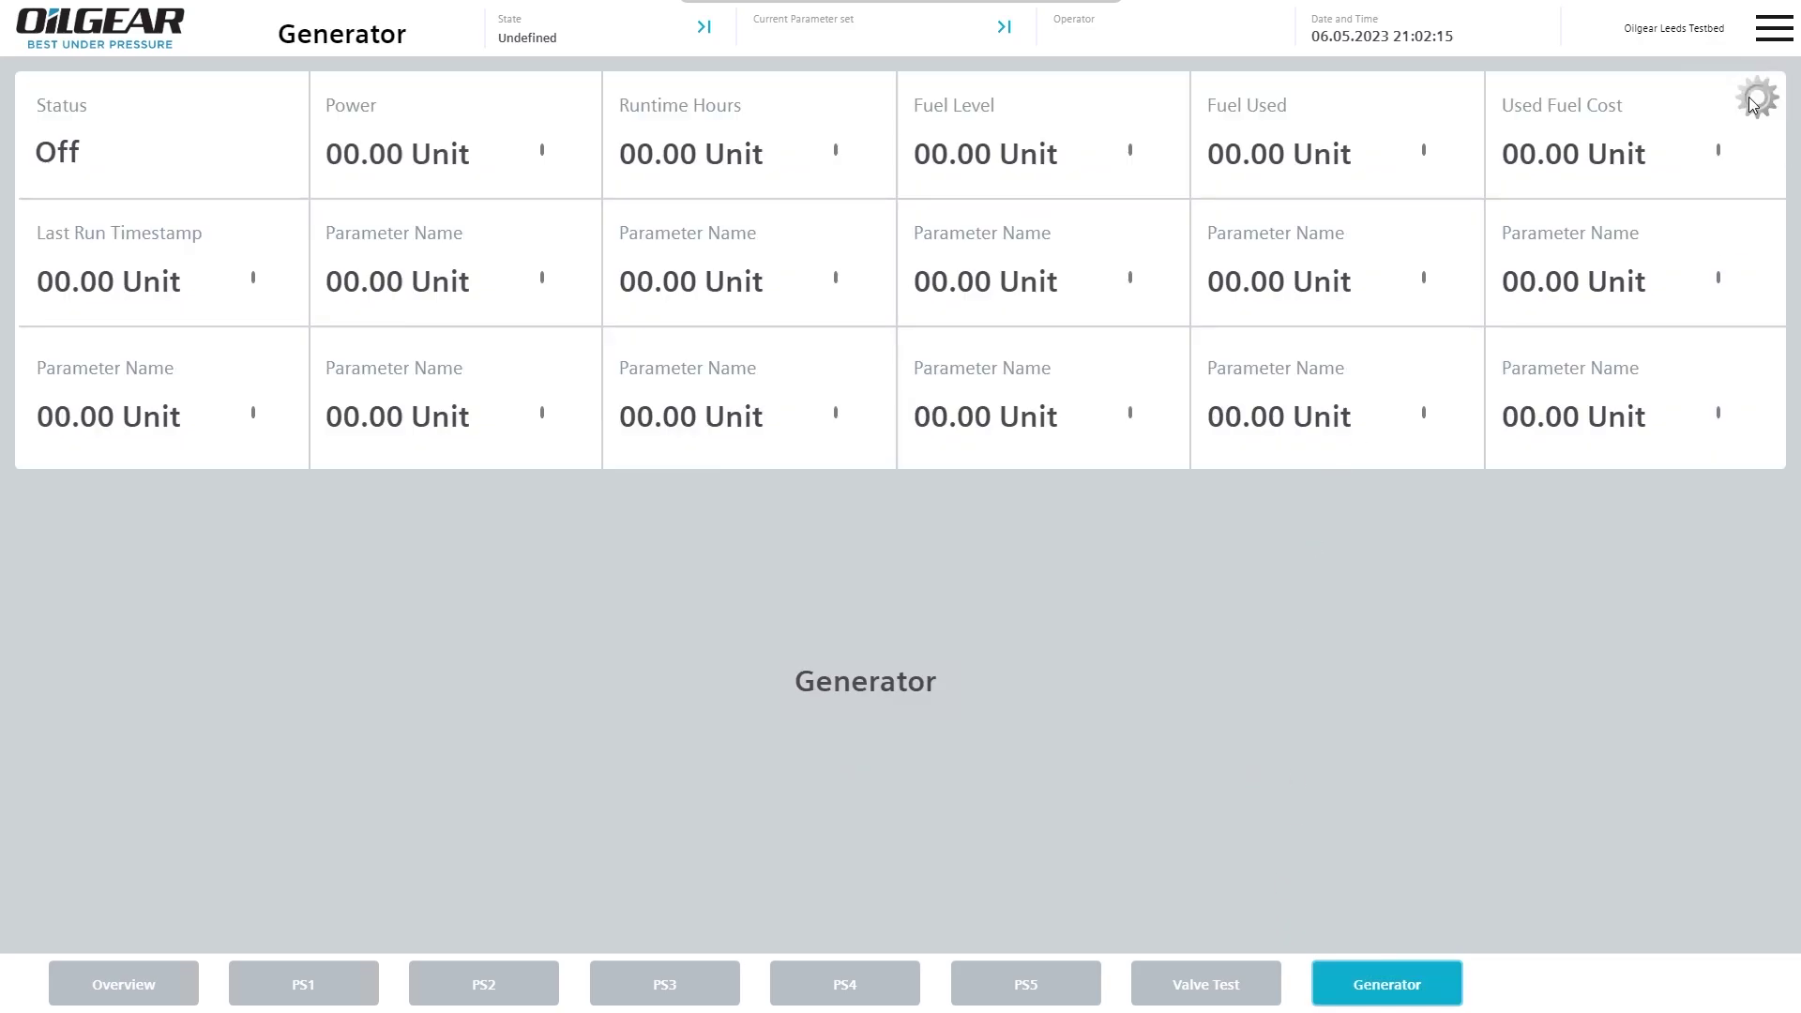
left_click(1750, 104)
left_click(1206, 980)
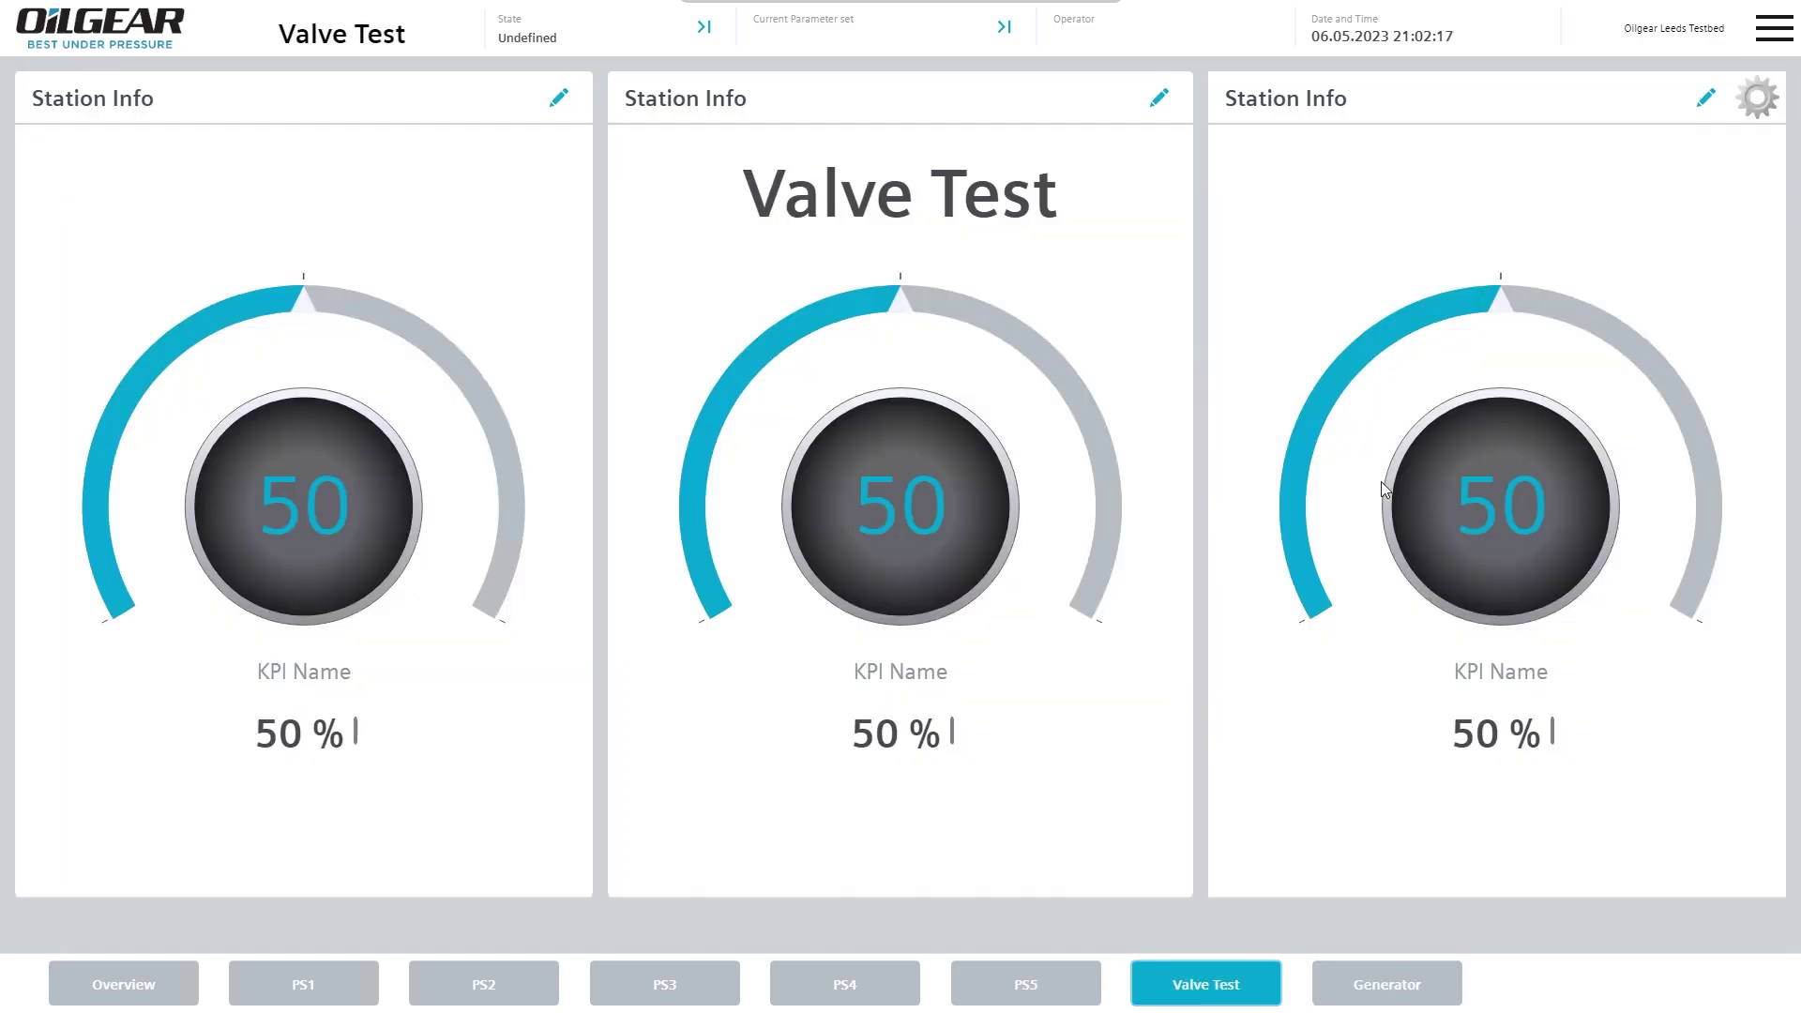
left_click(1752, 100)
left_click(1048, 983)
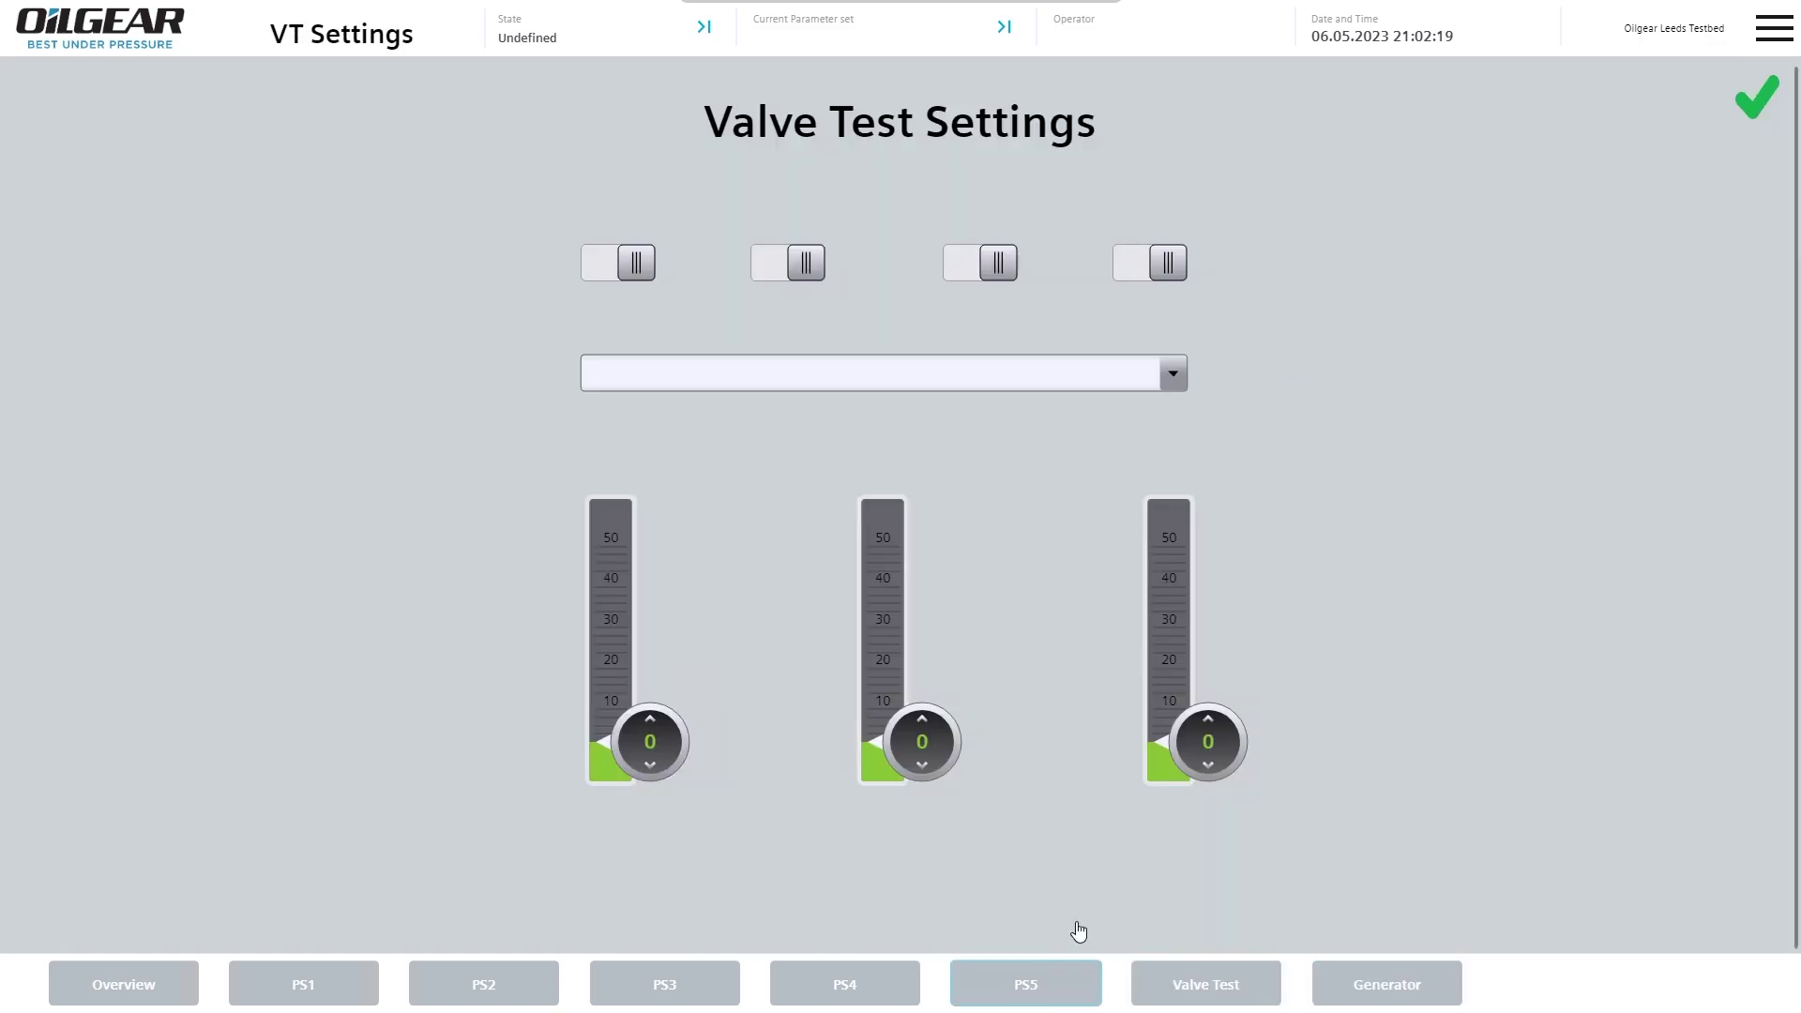
left_click(1754, 99)
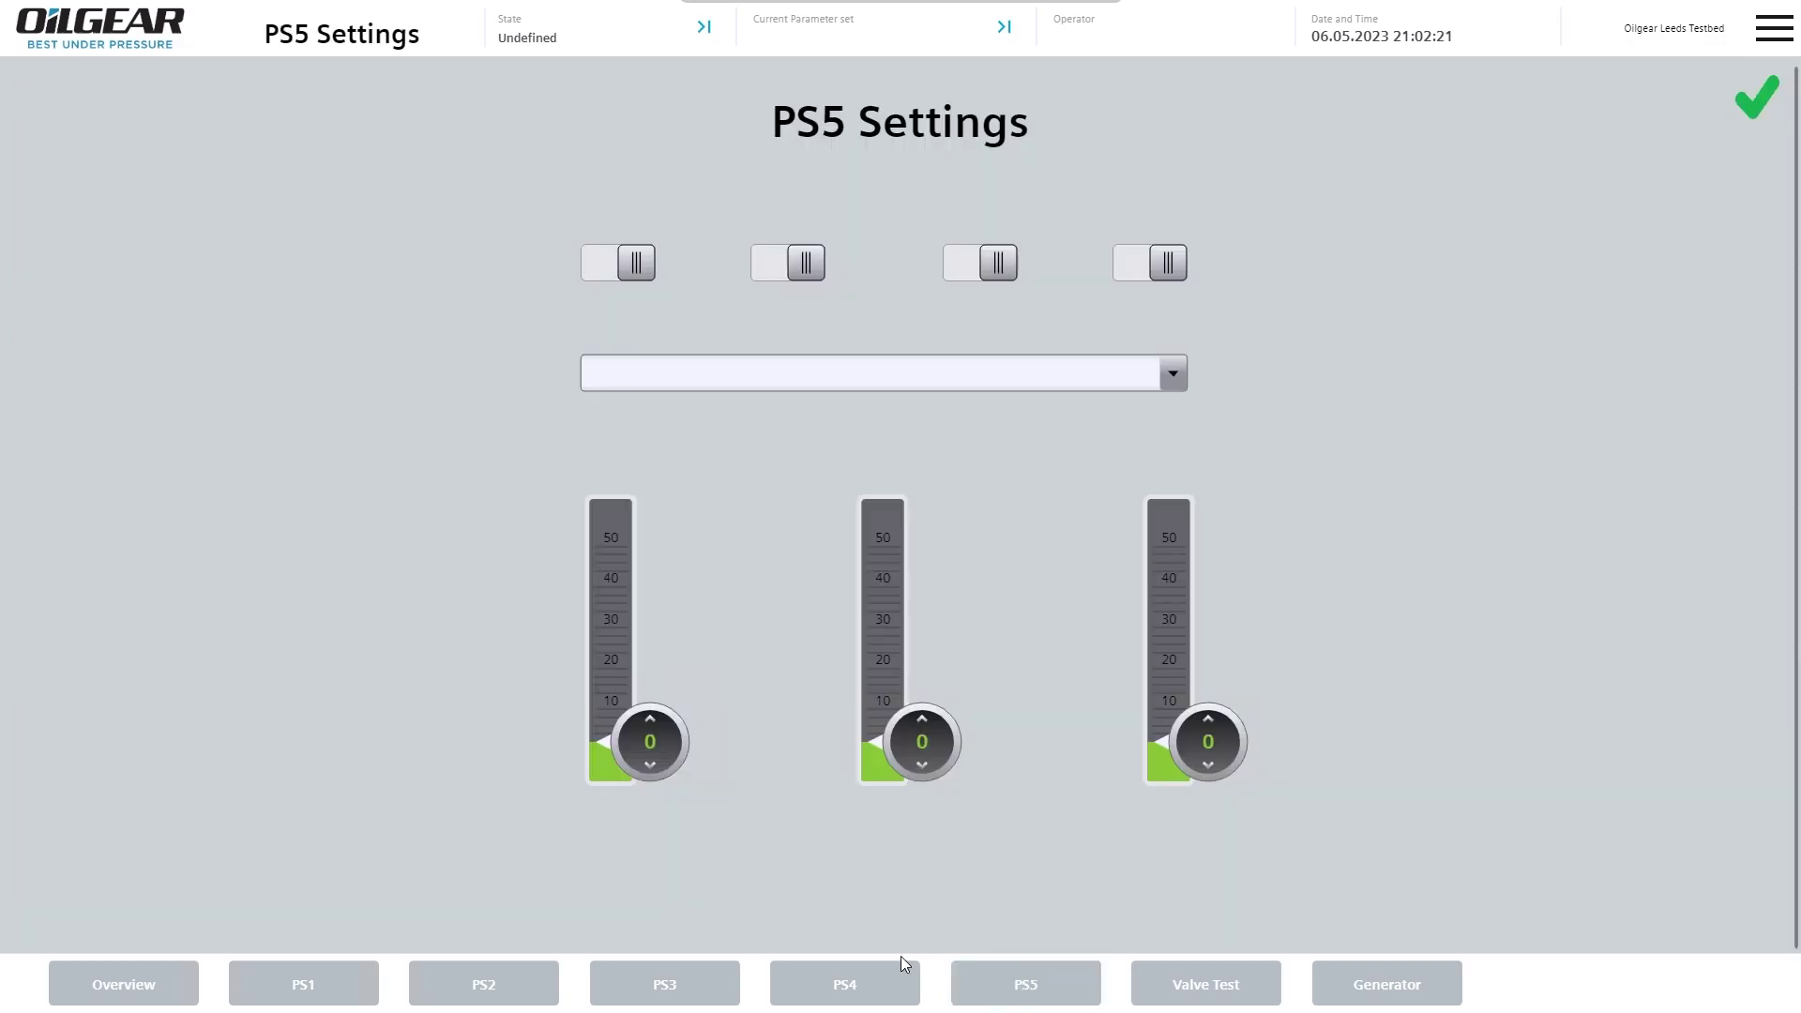
left_click(889, 983)
left_click(1752, 99)
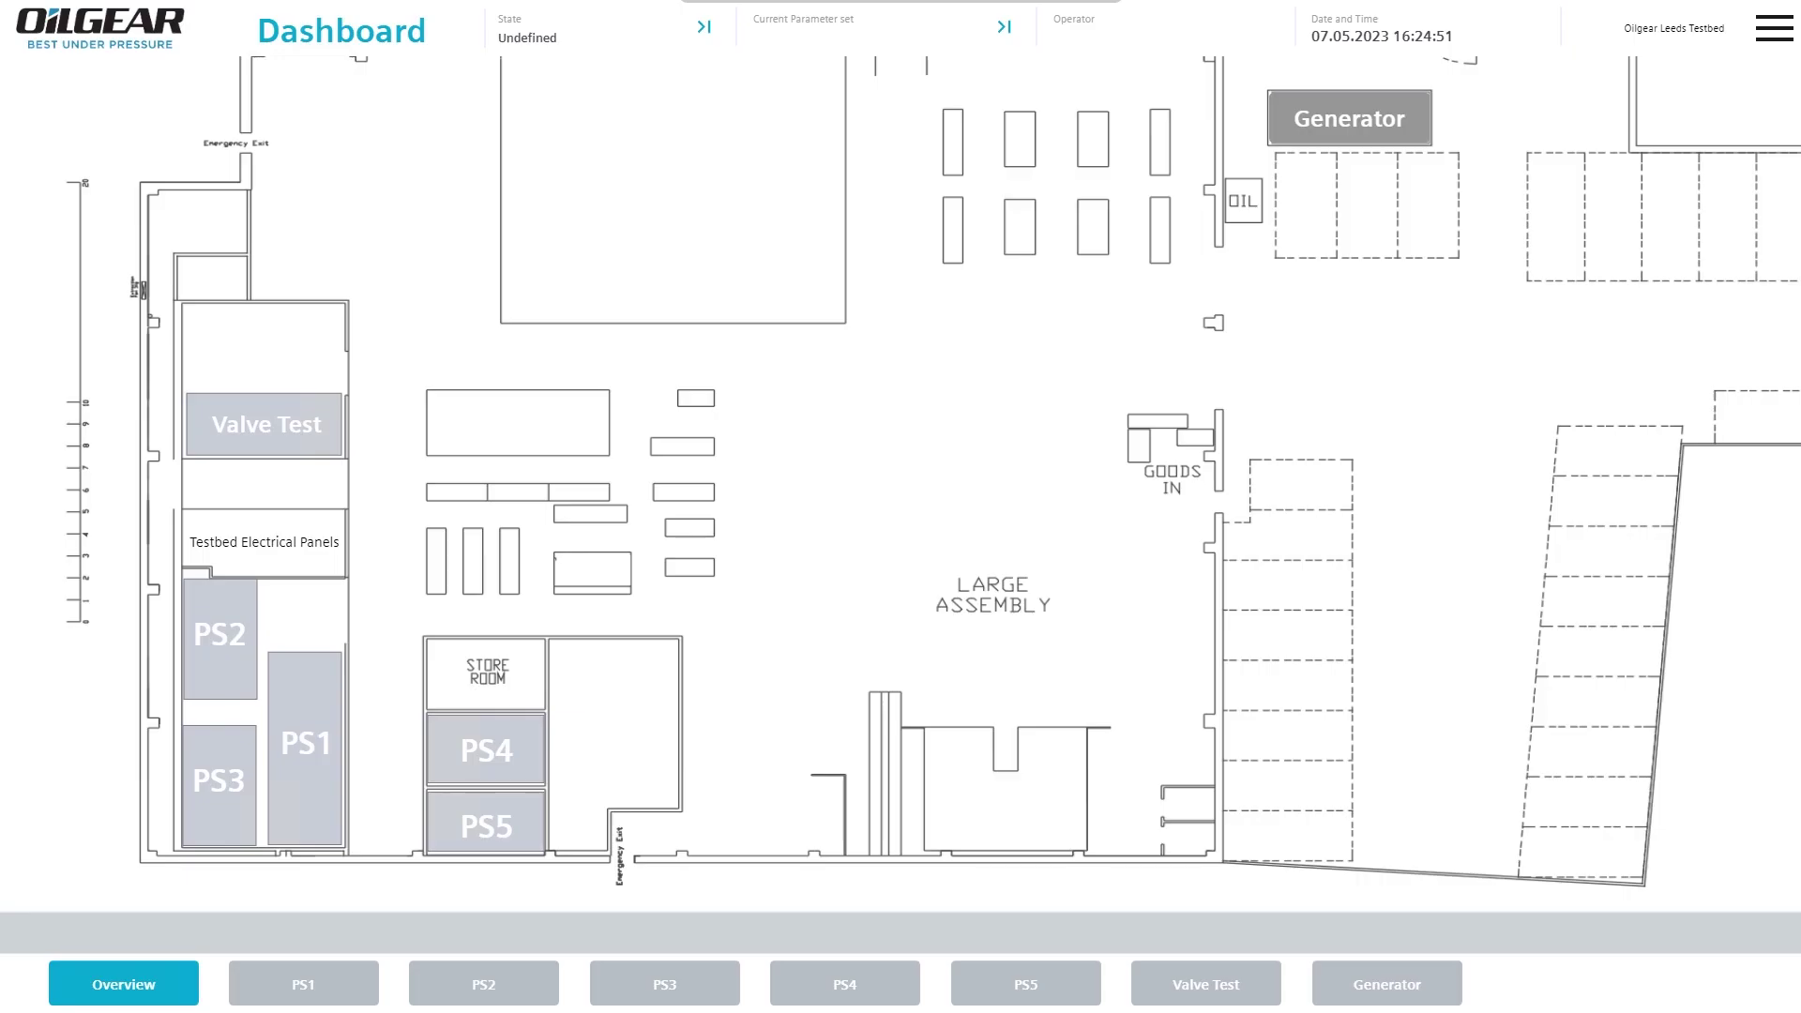
left_click(1295, 146)
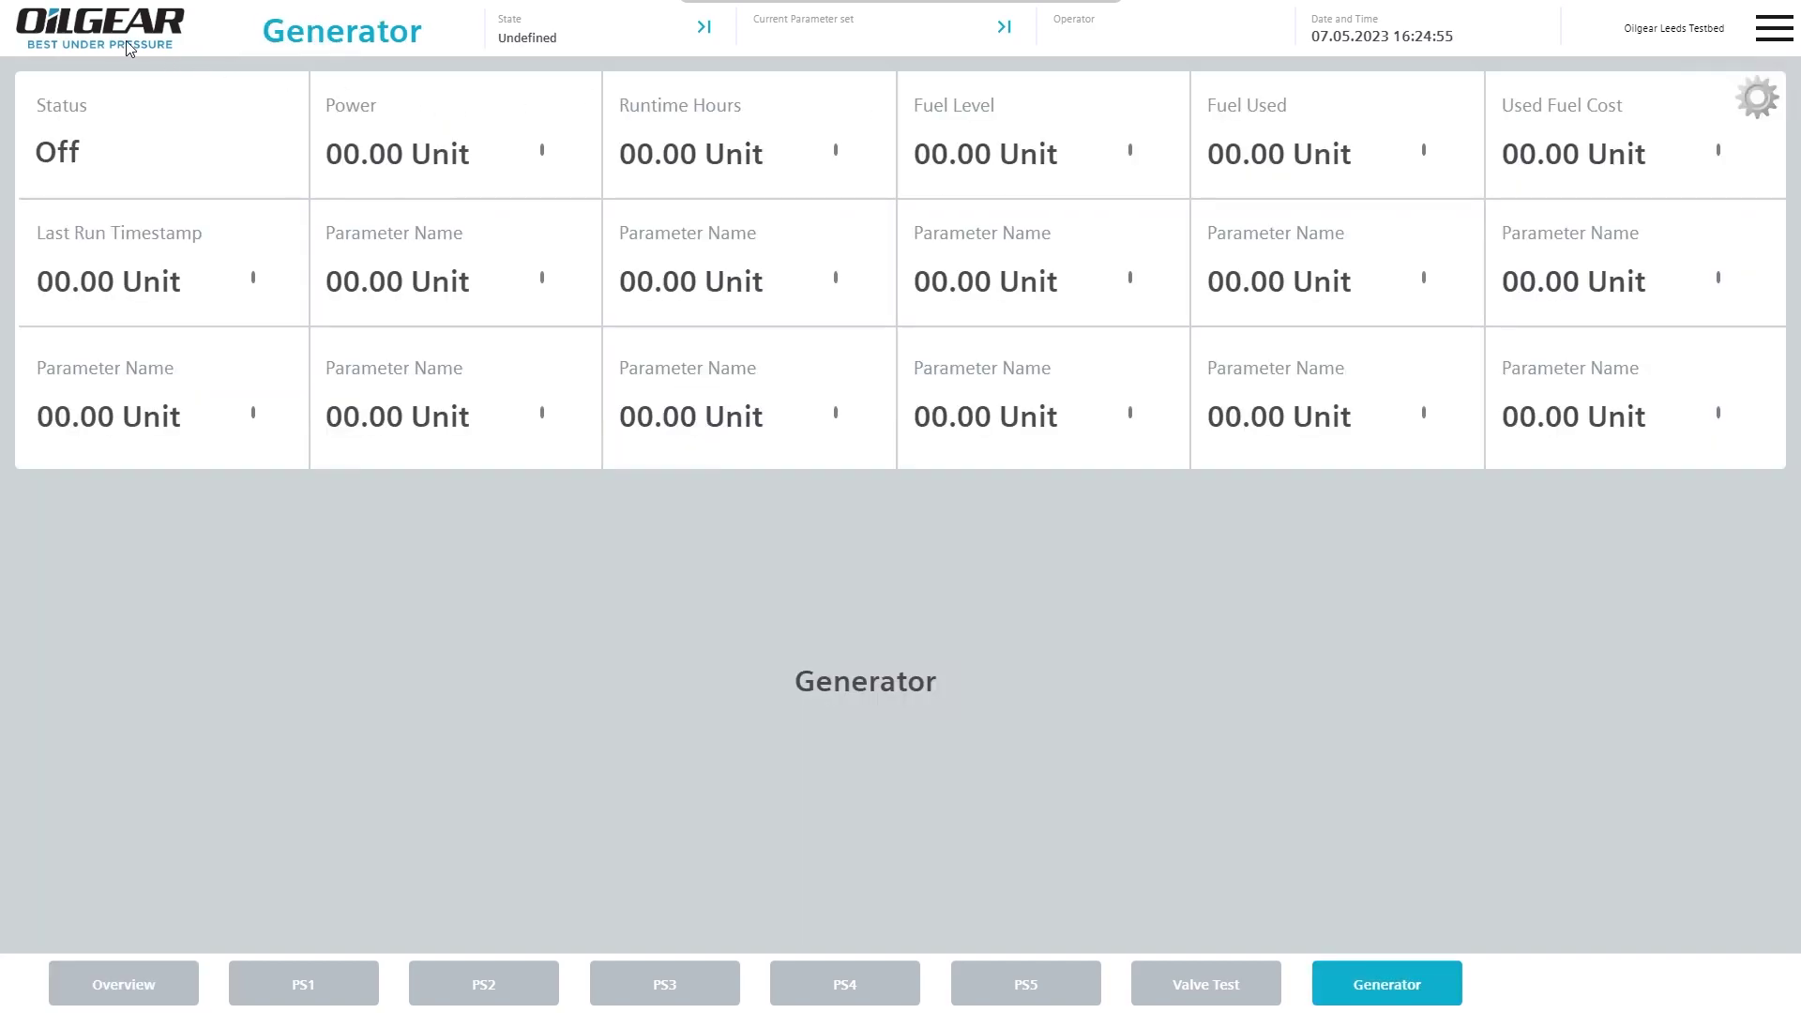
left_click(94, 33)
left_click(480, 750)
left_click(94, 33)
left_click(108, 637)
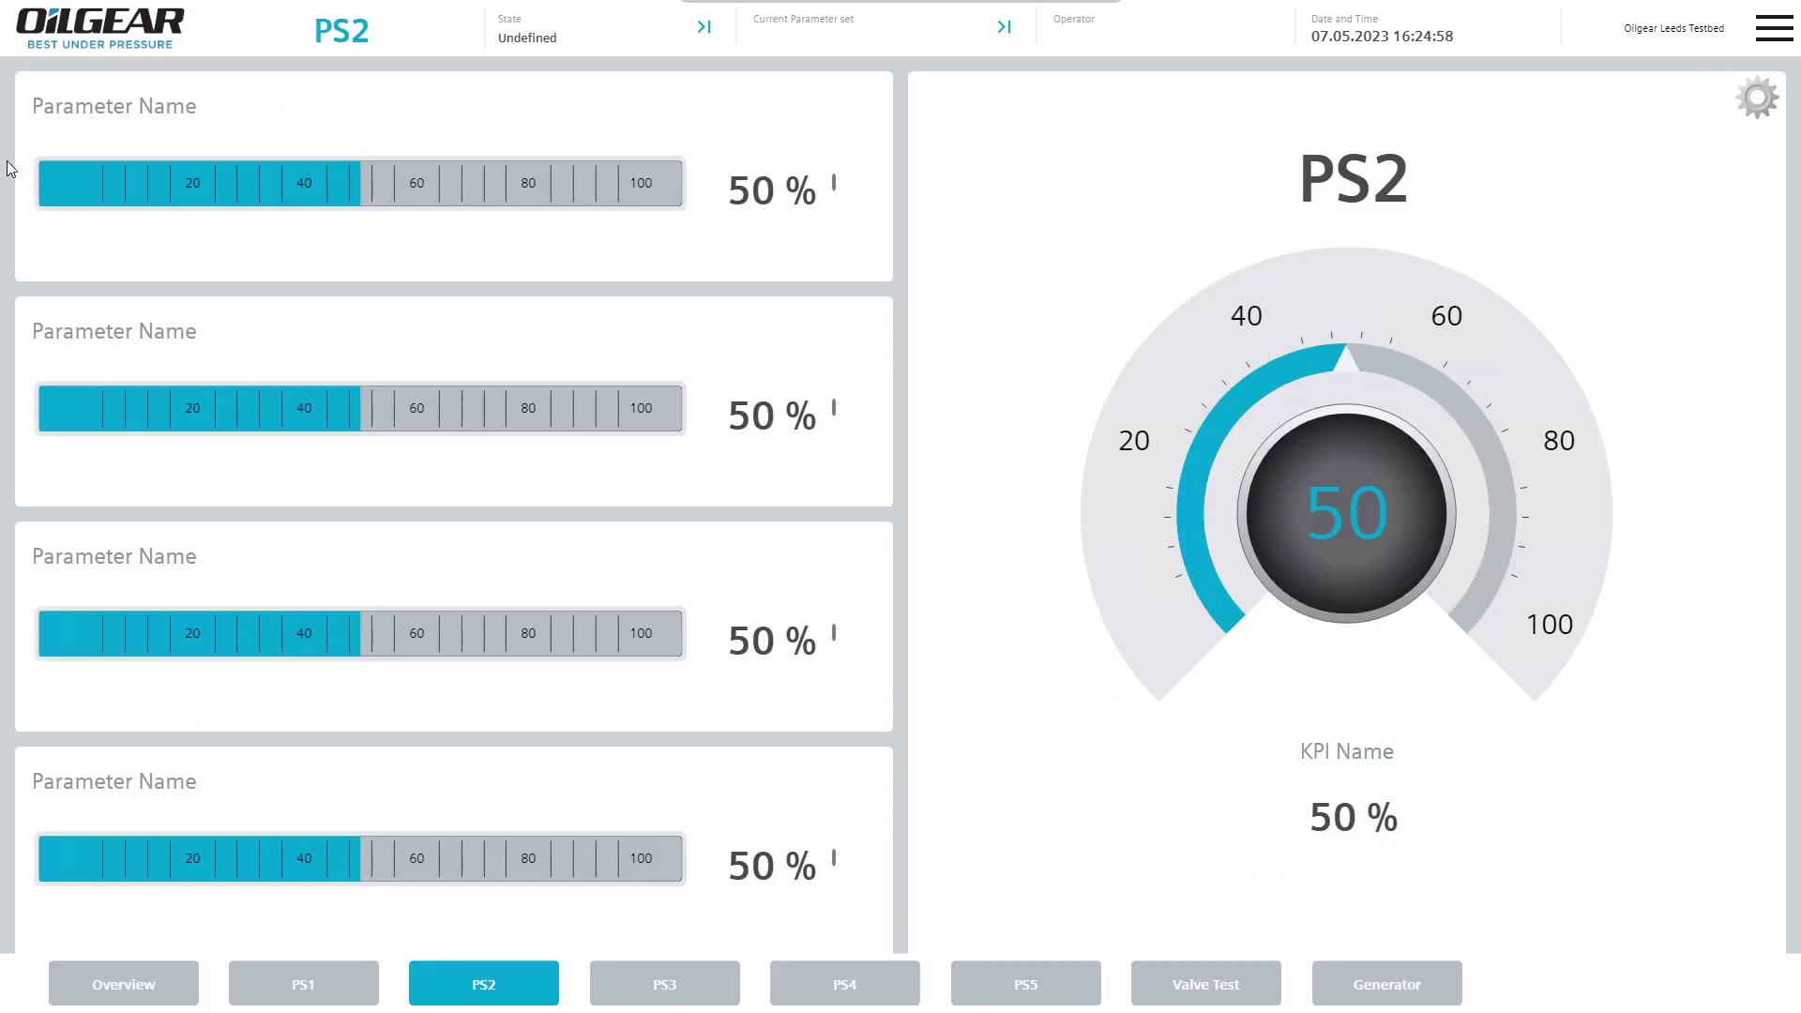
left_click(89, 19)
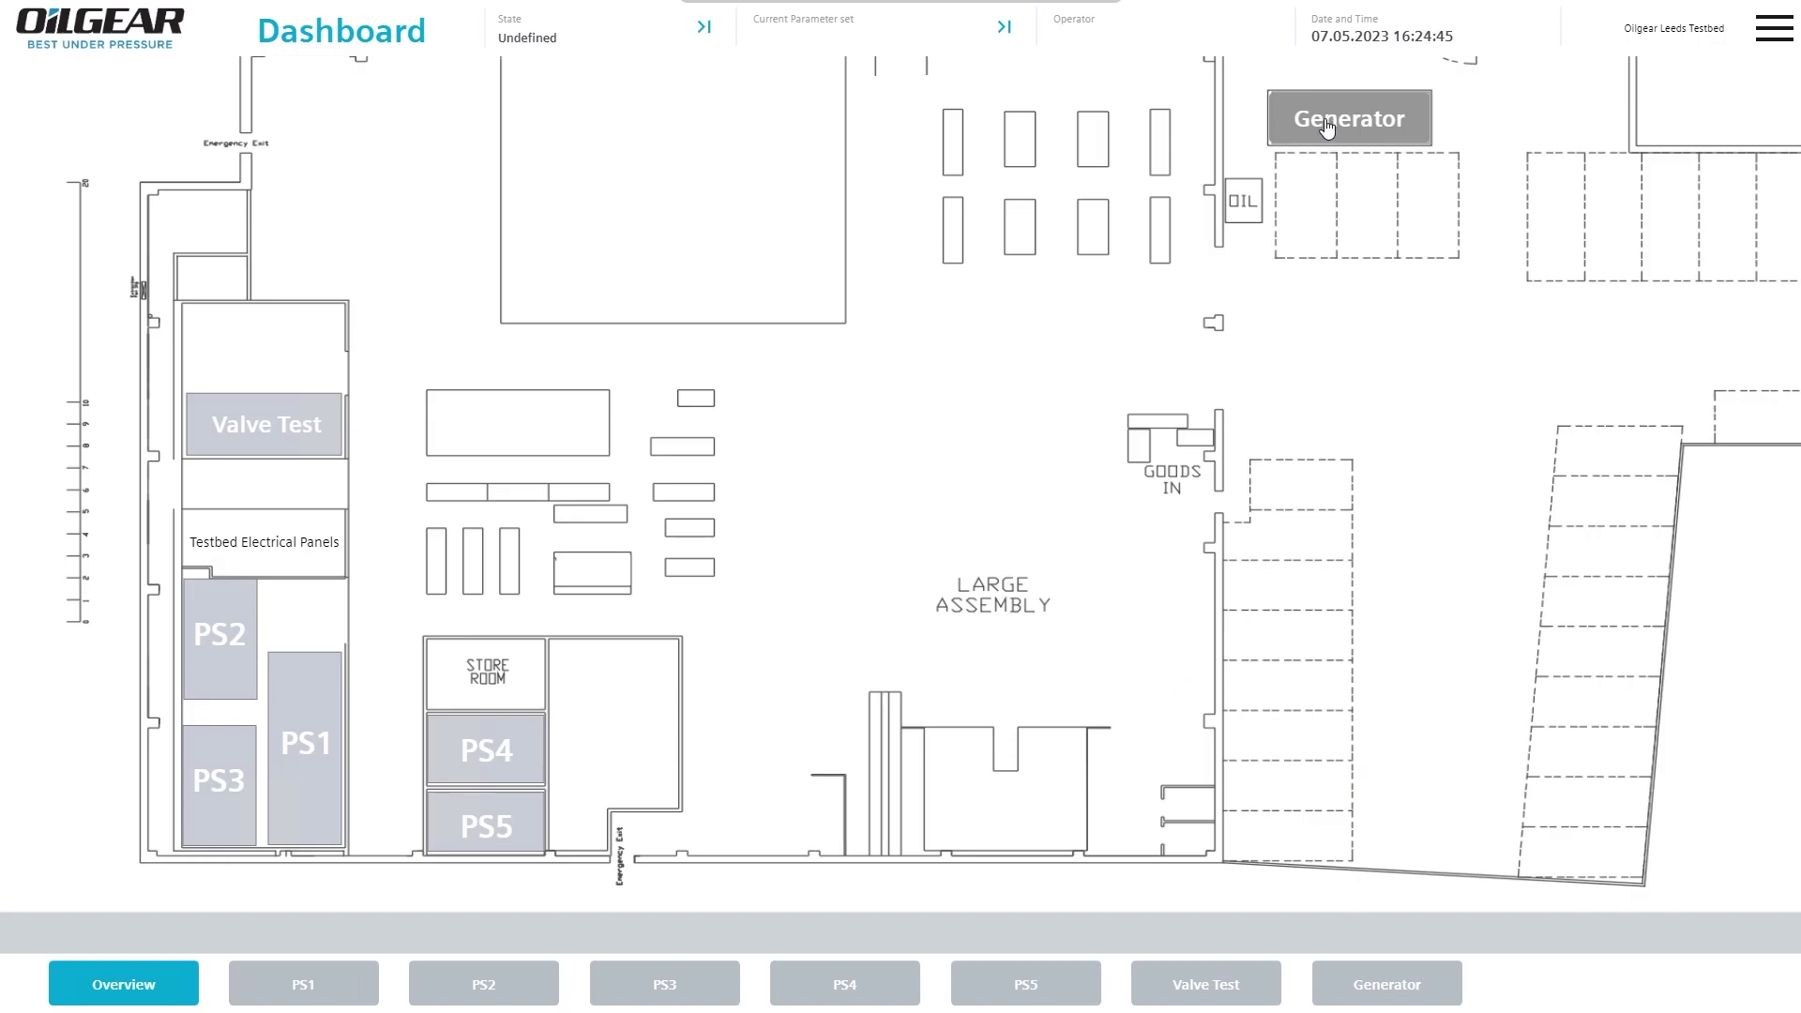
left_click(1325, 126)
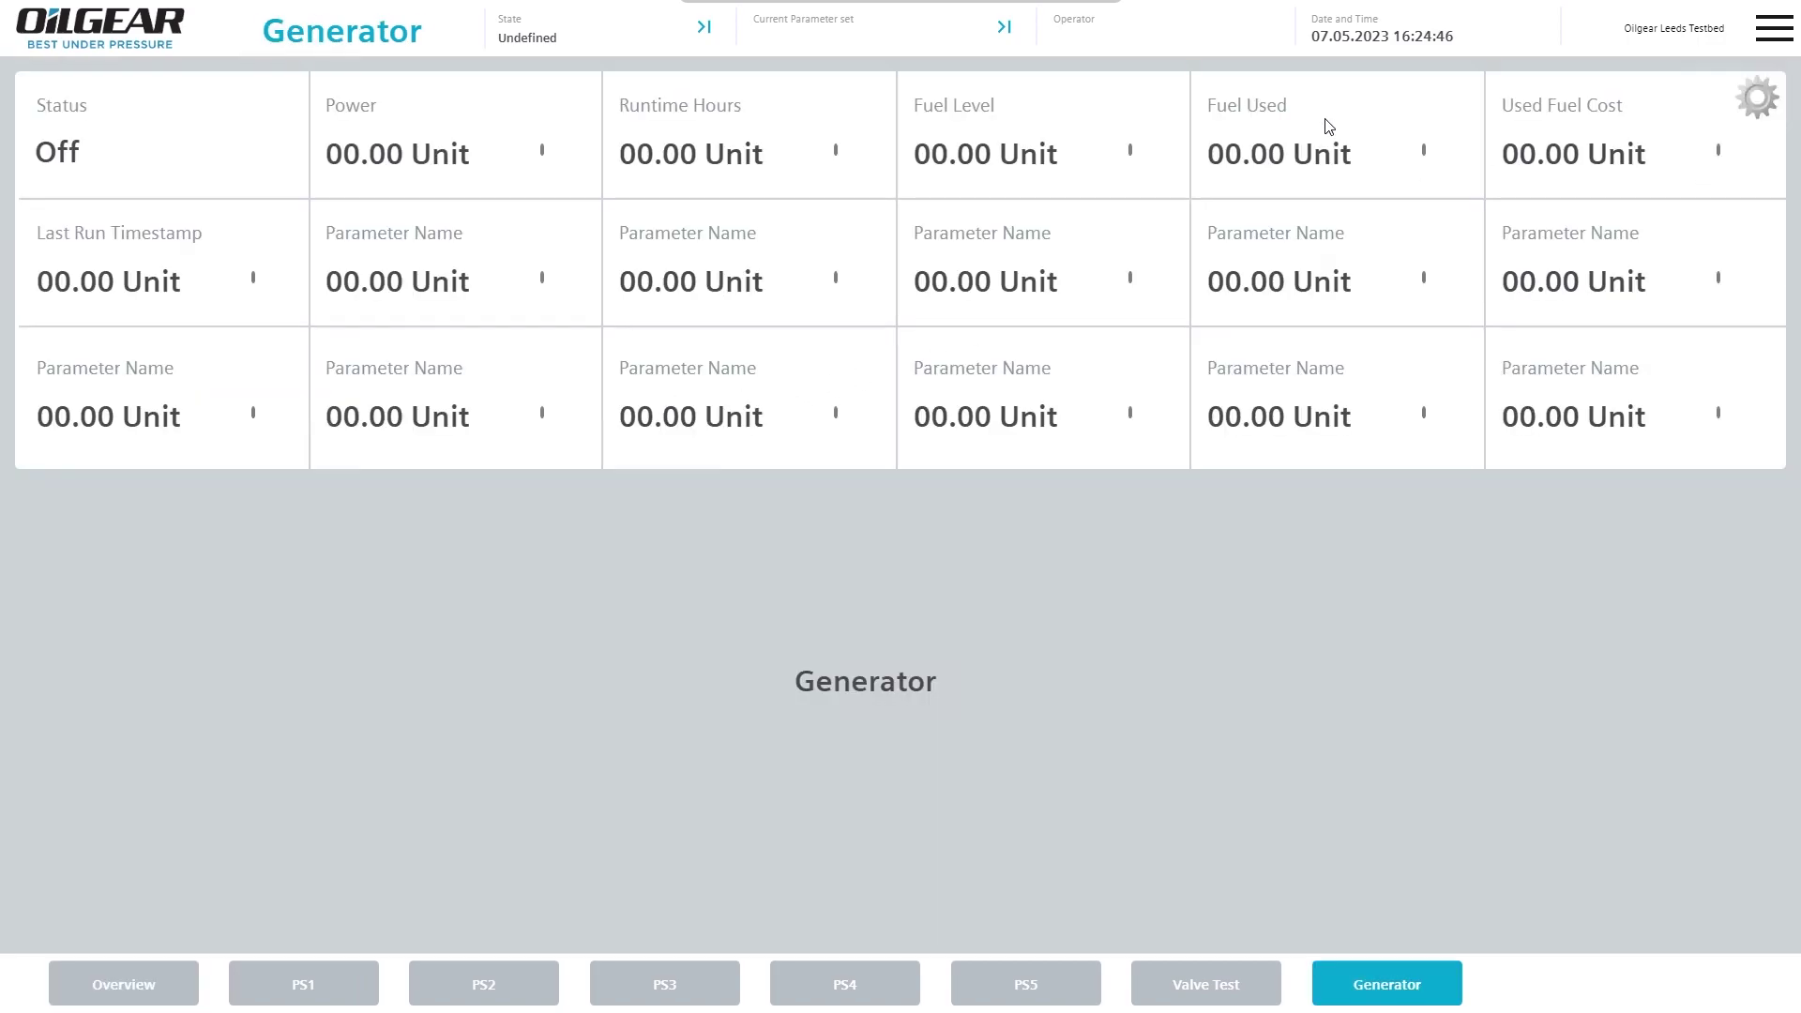
left_click(107, 28)
left_click(250, 421)
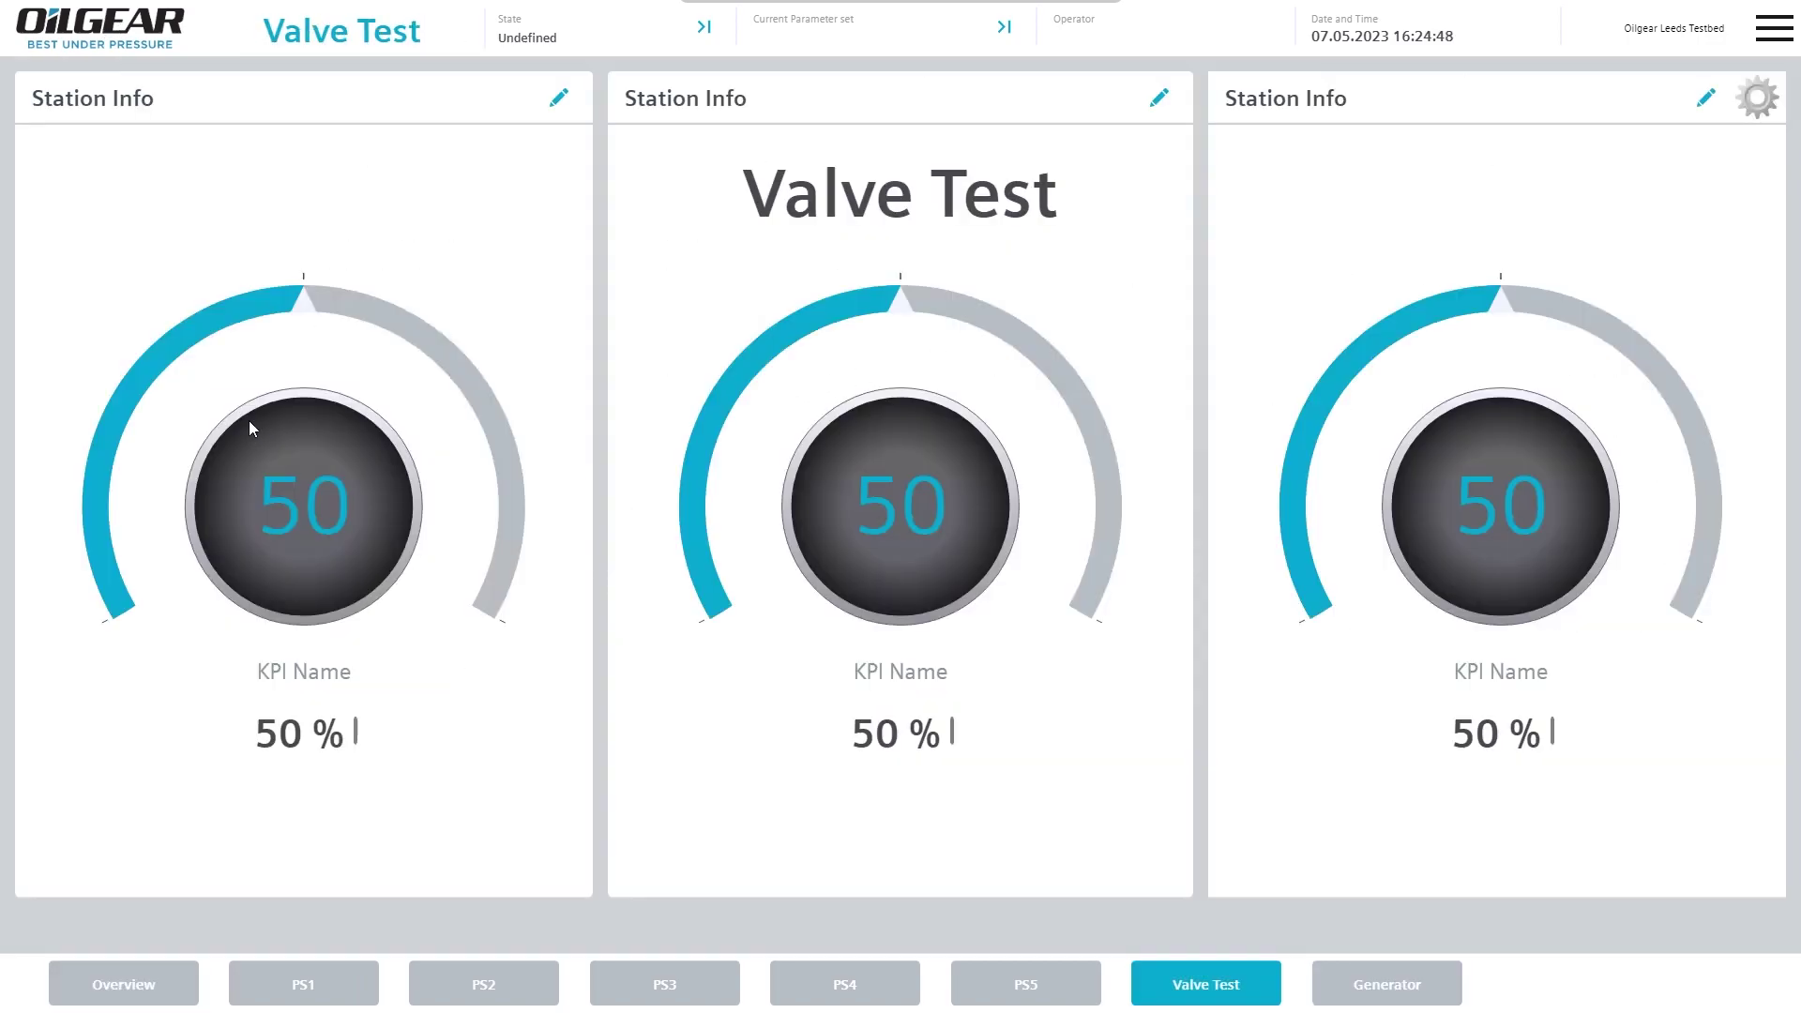
left_click(107, 36)
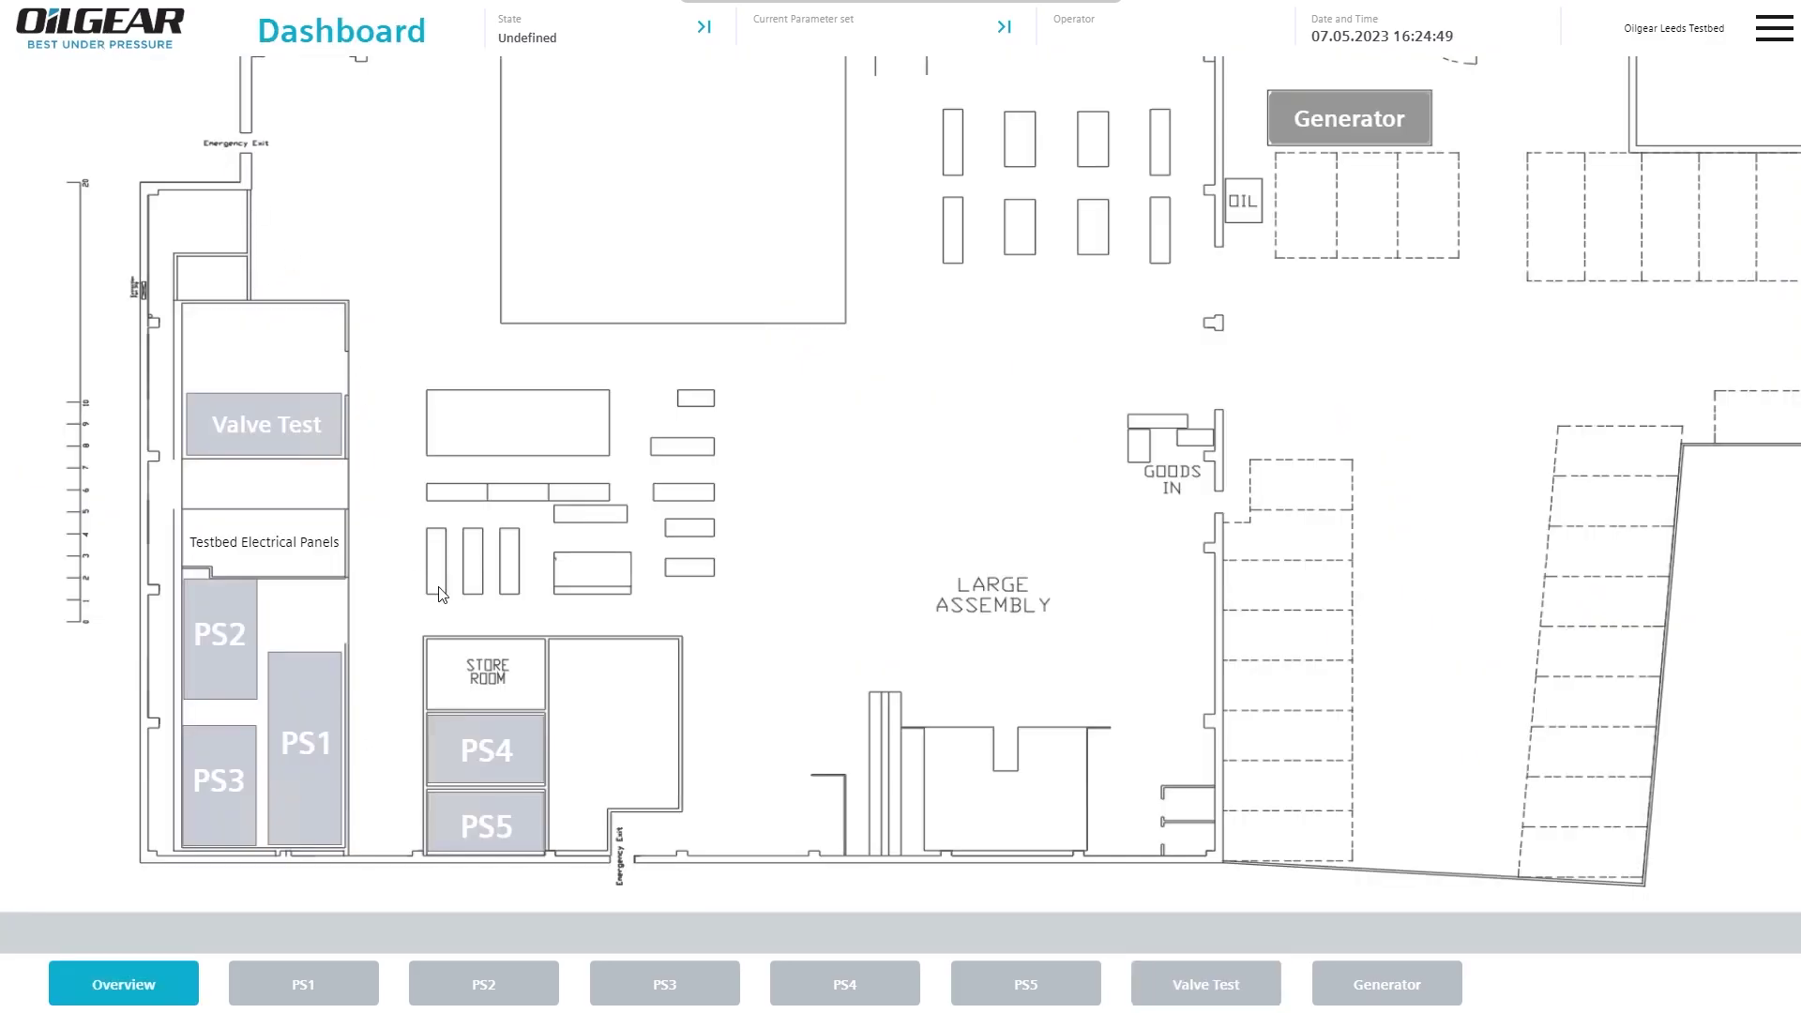
left_click(514, 744)
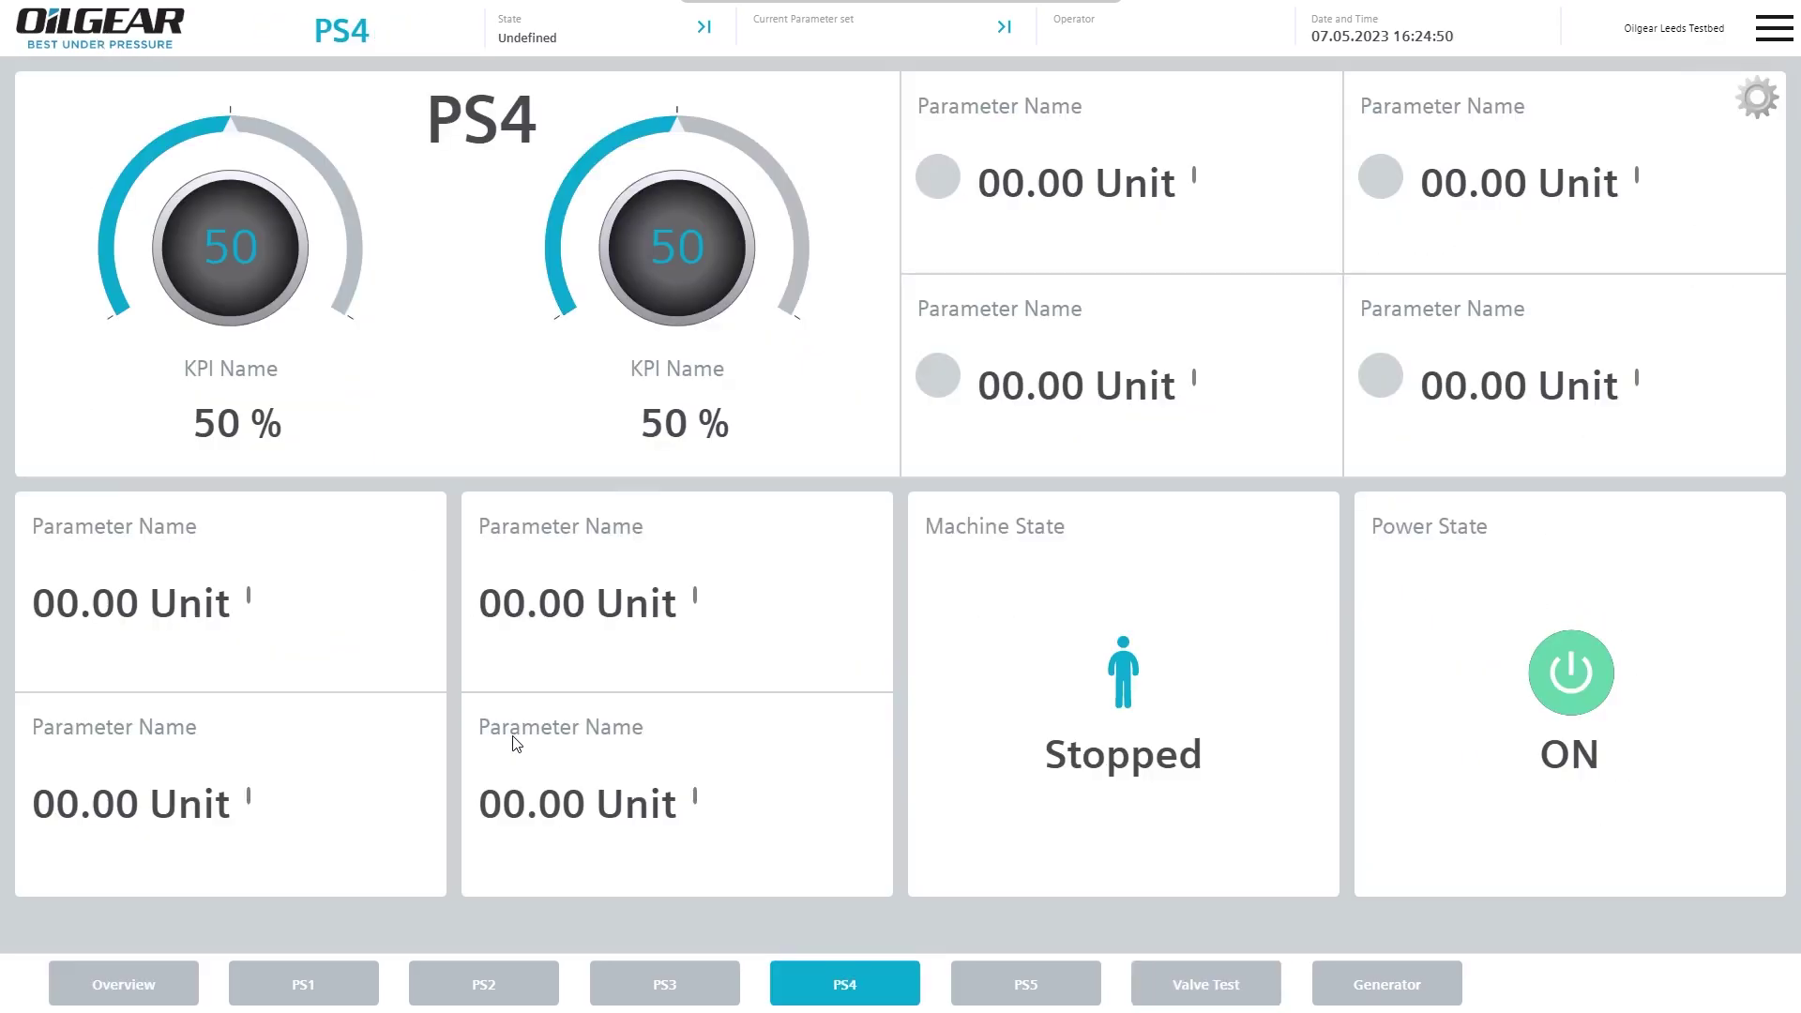
left_click(67, 45)
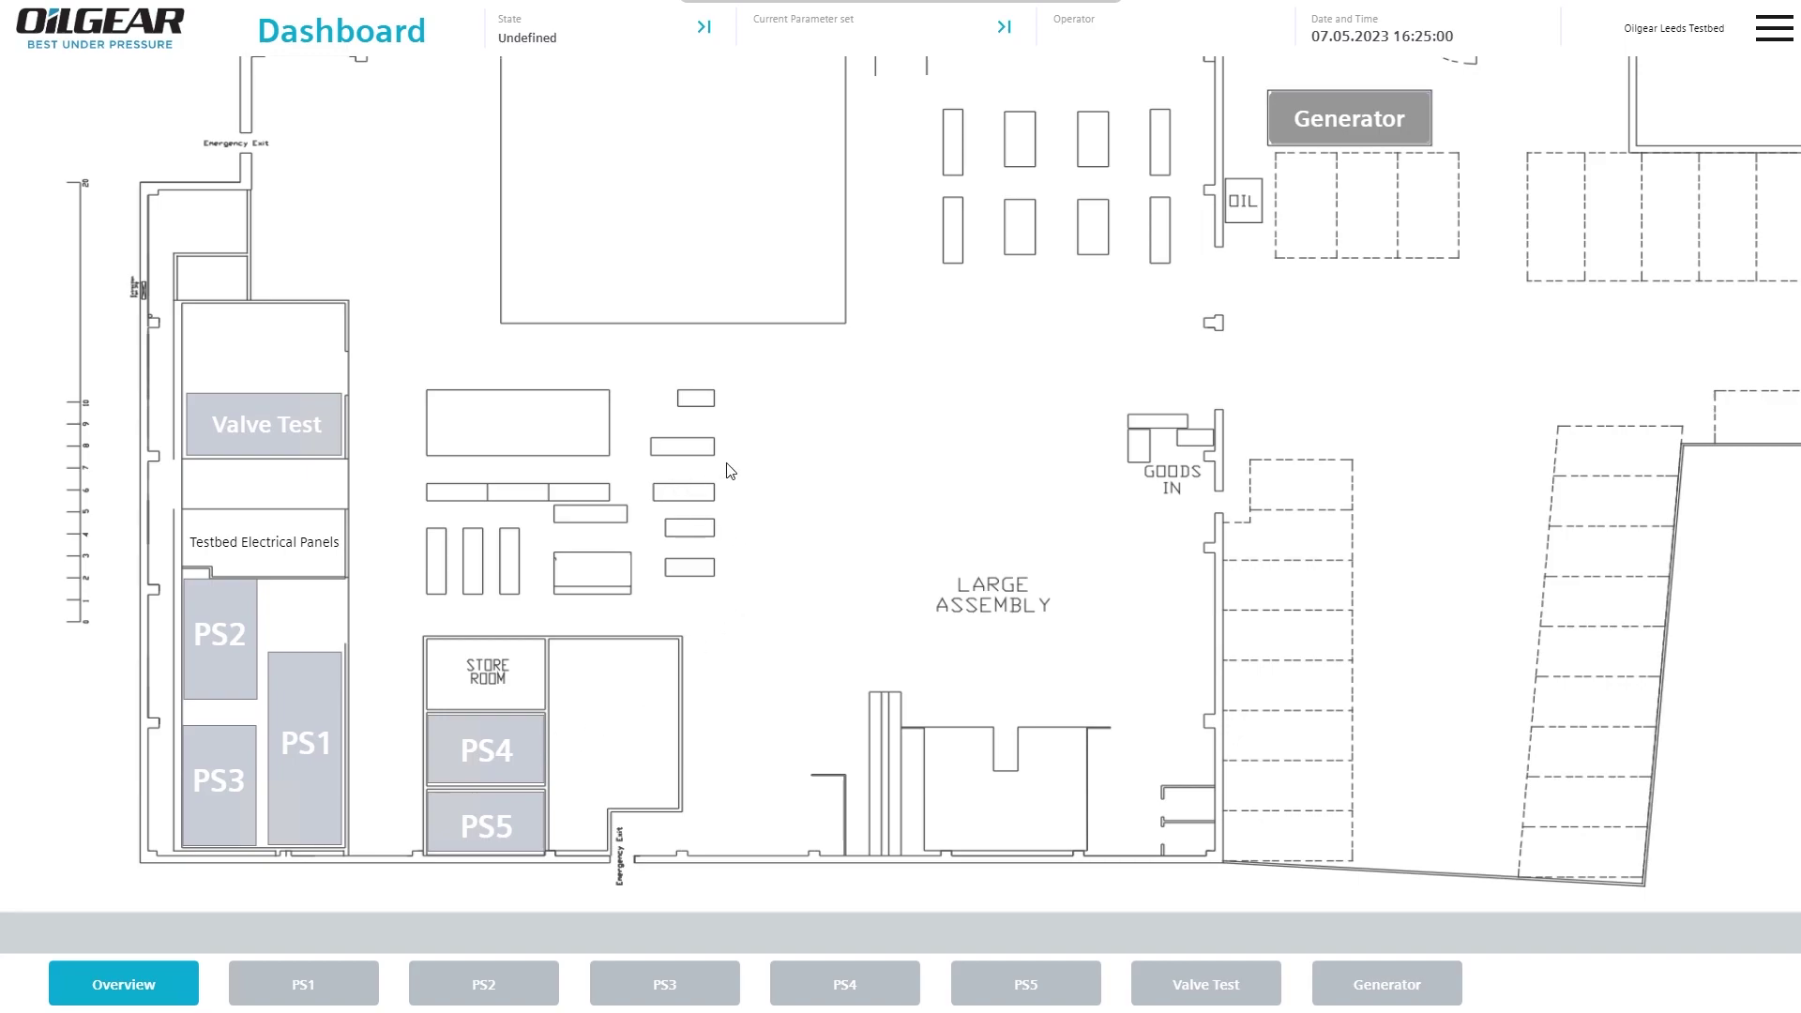
left_click(1306, 128)
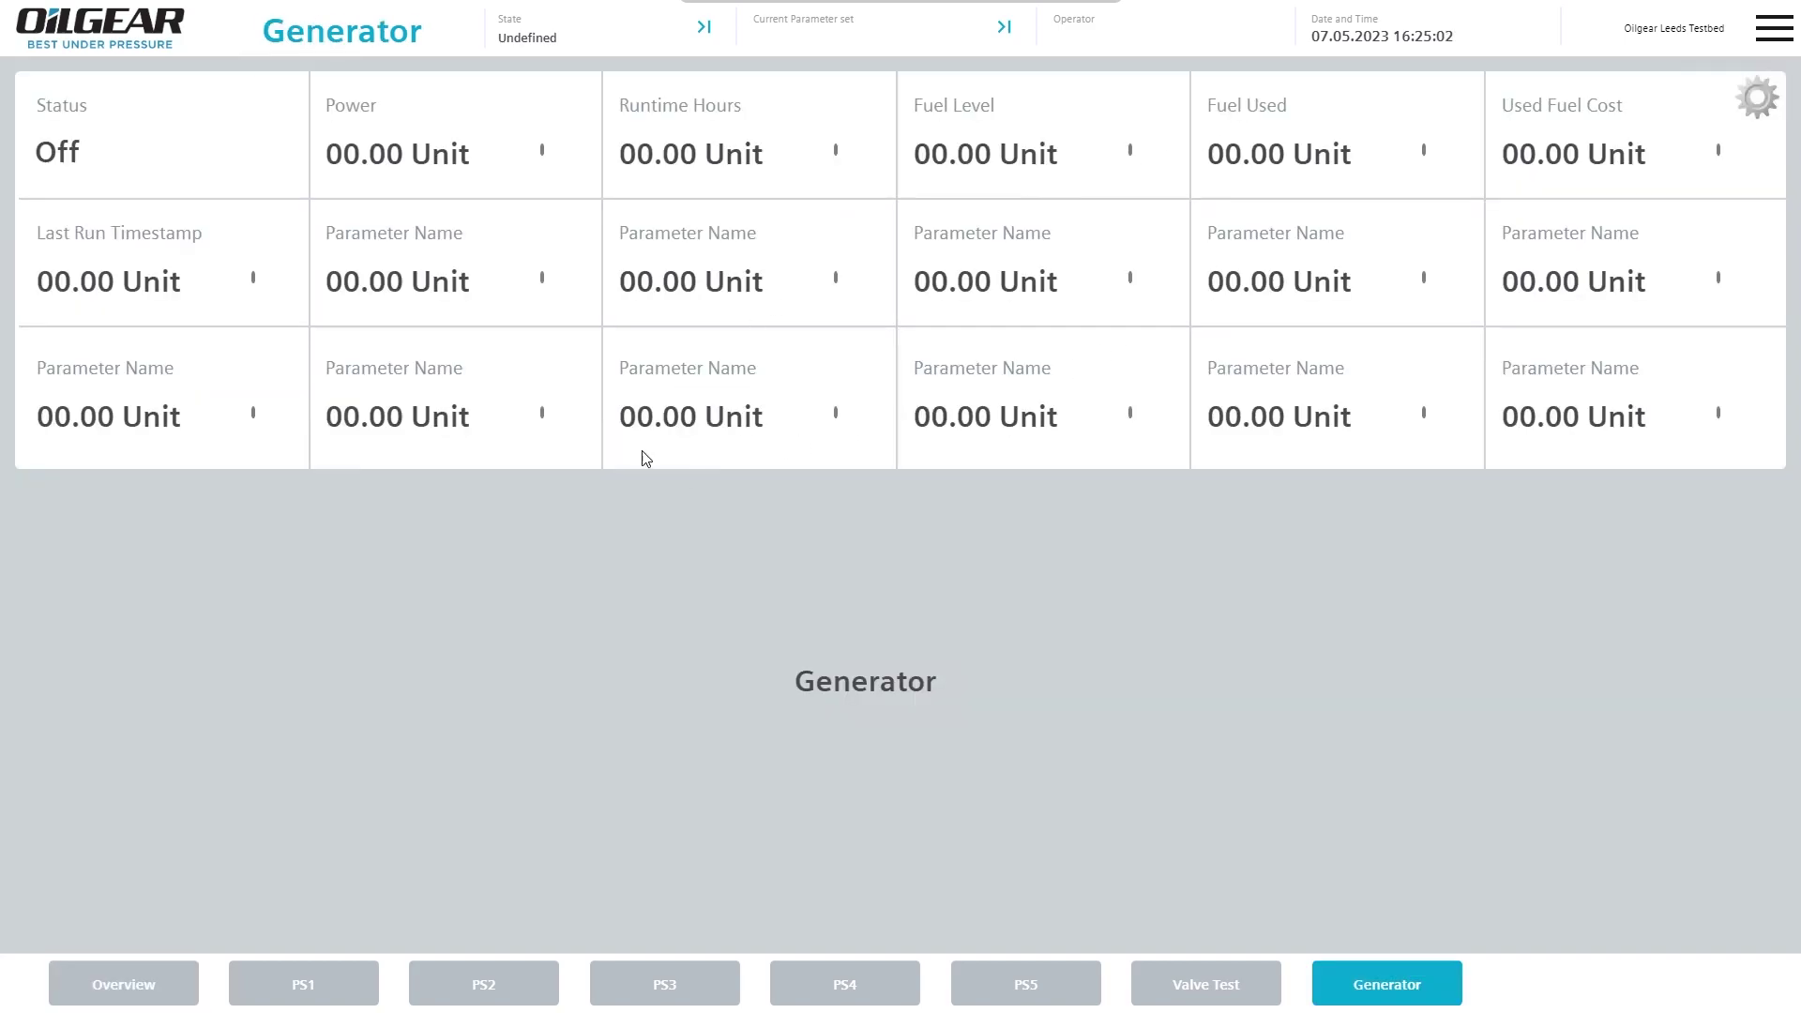
left_click(119, 22)
left_click(501, 741)
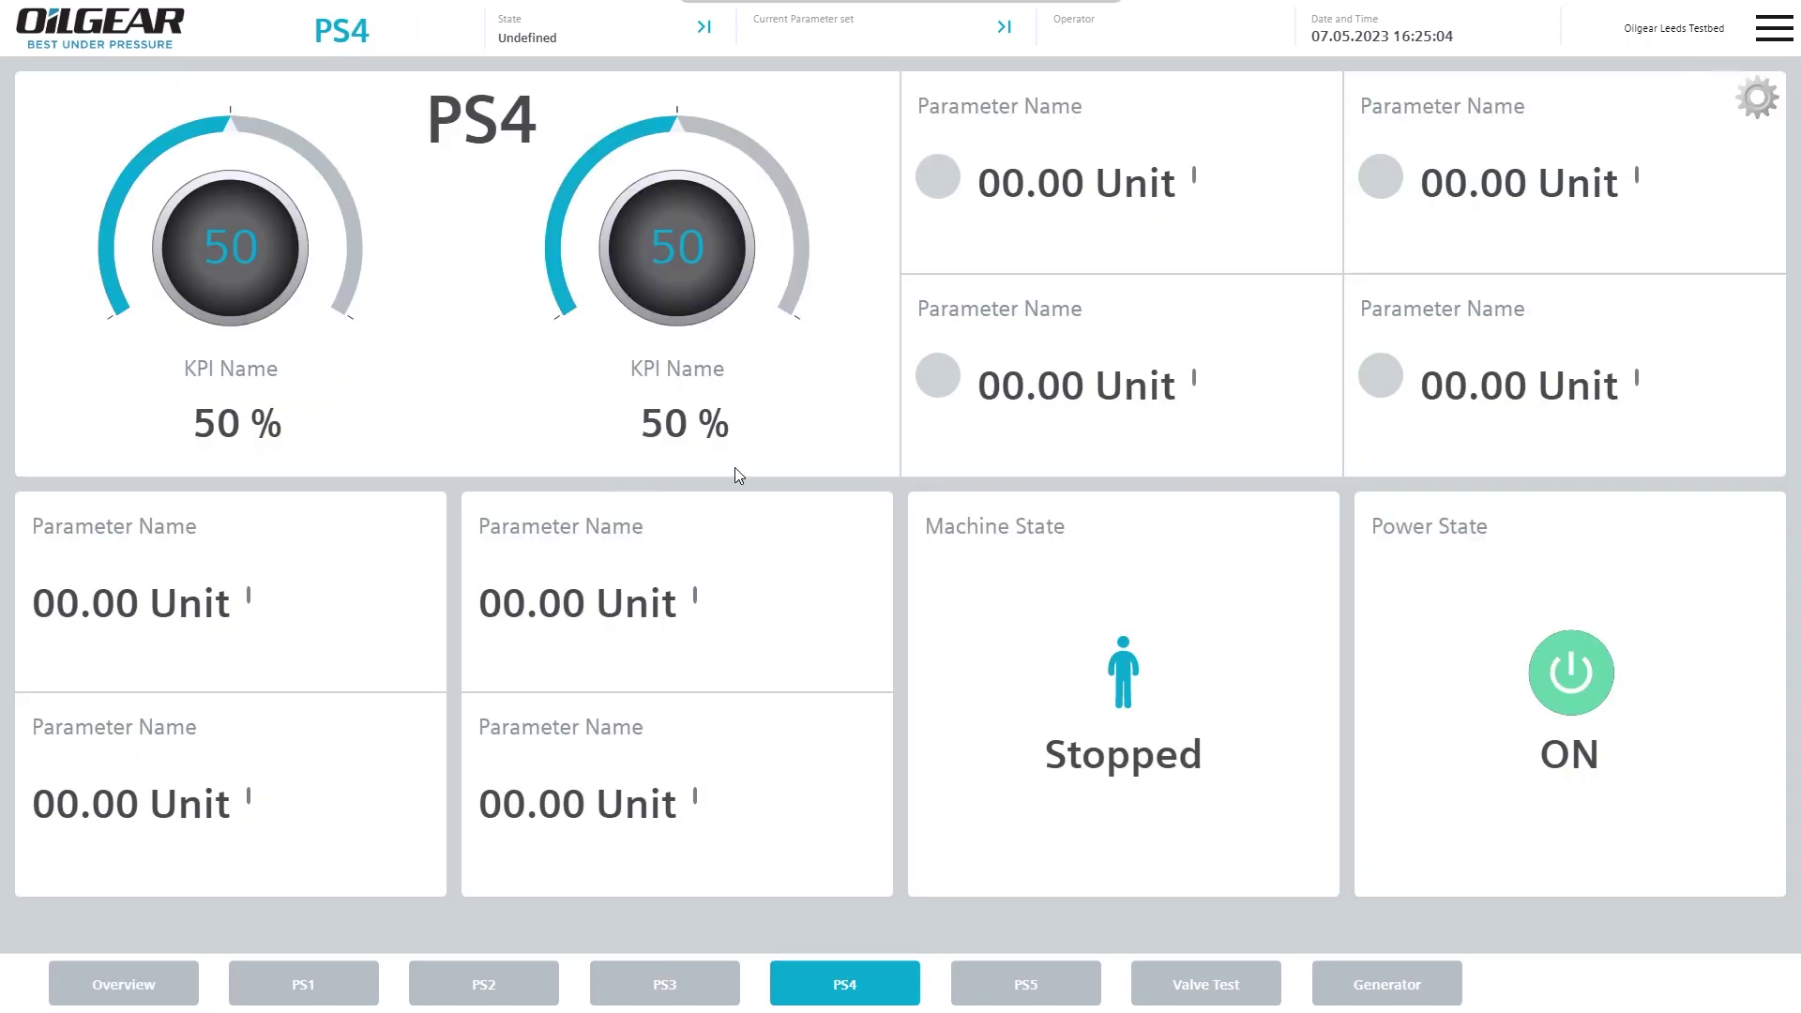
key("alt+Left")
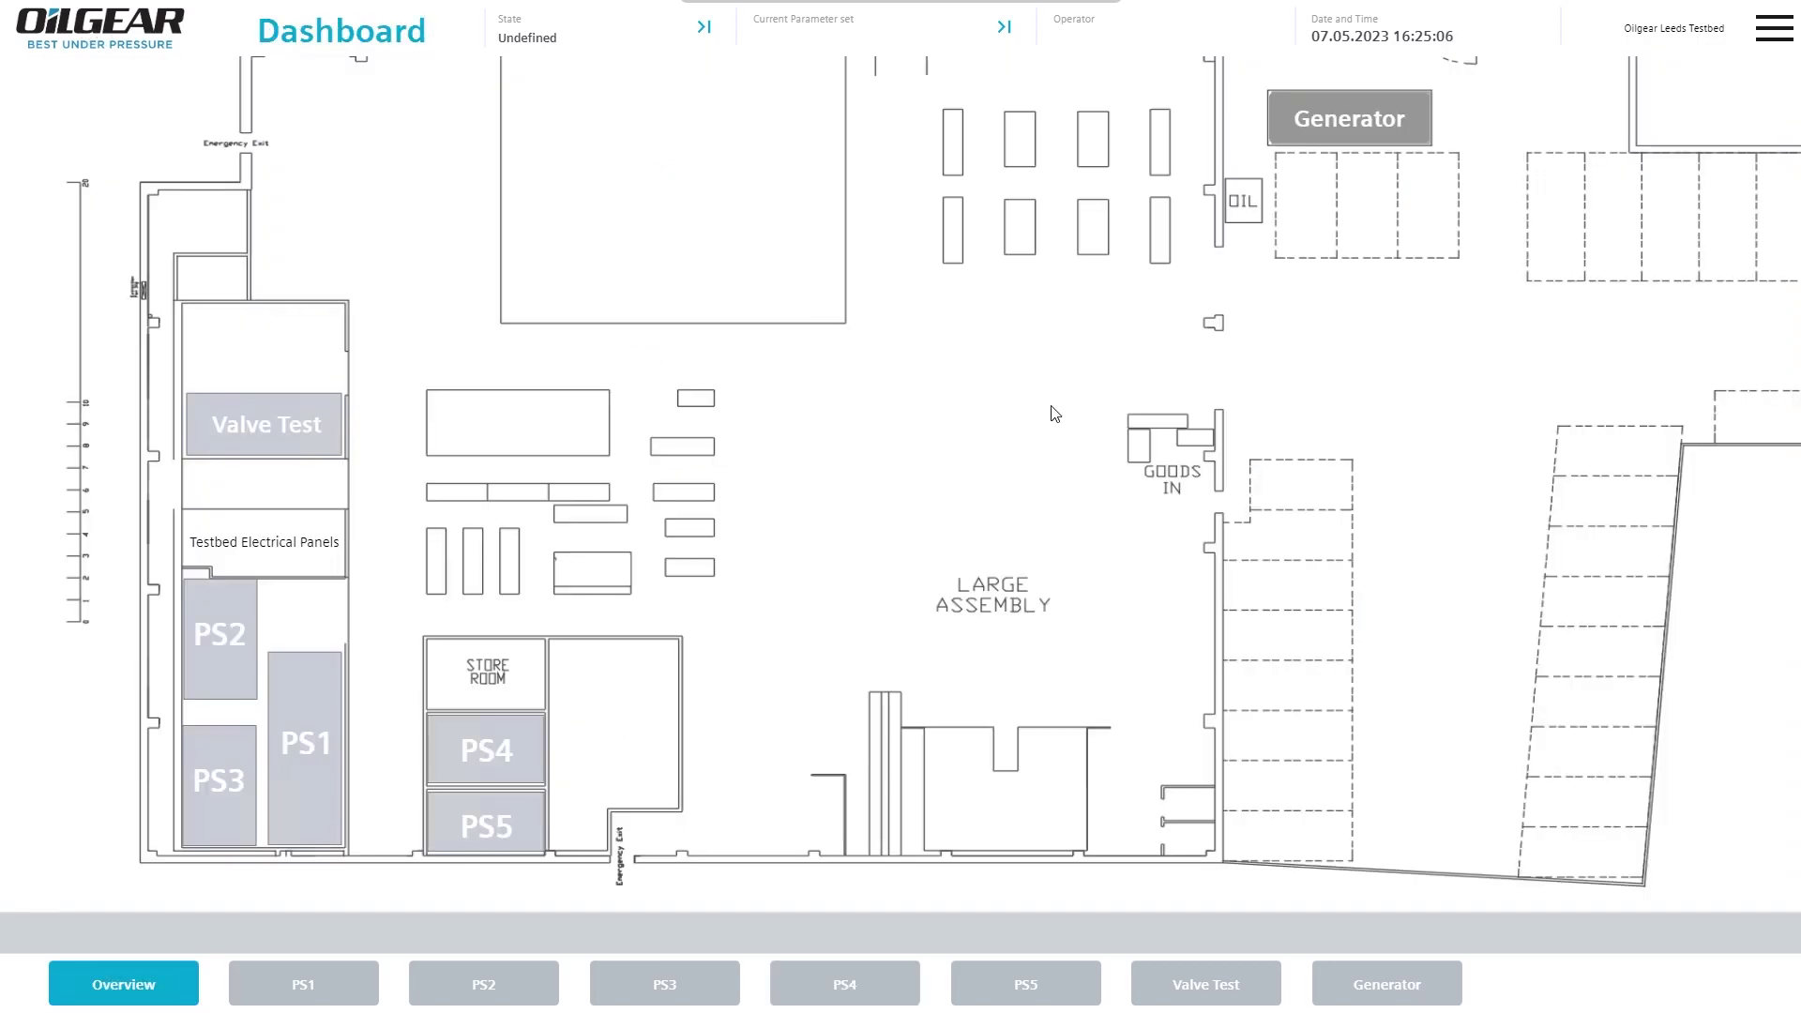
left_click(1368, 140)
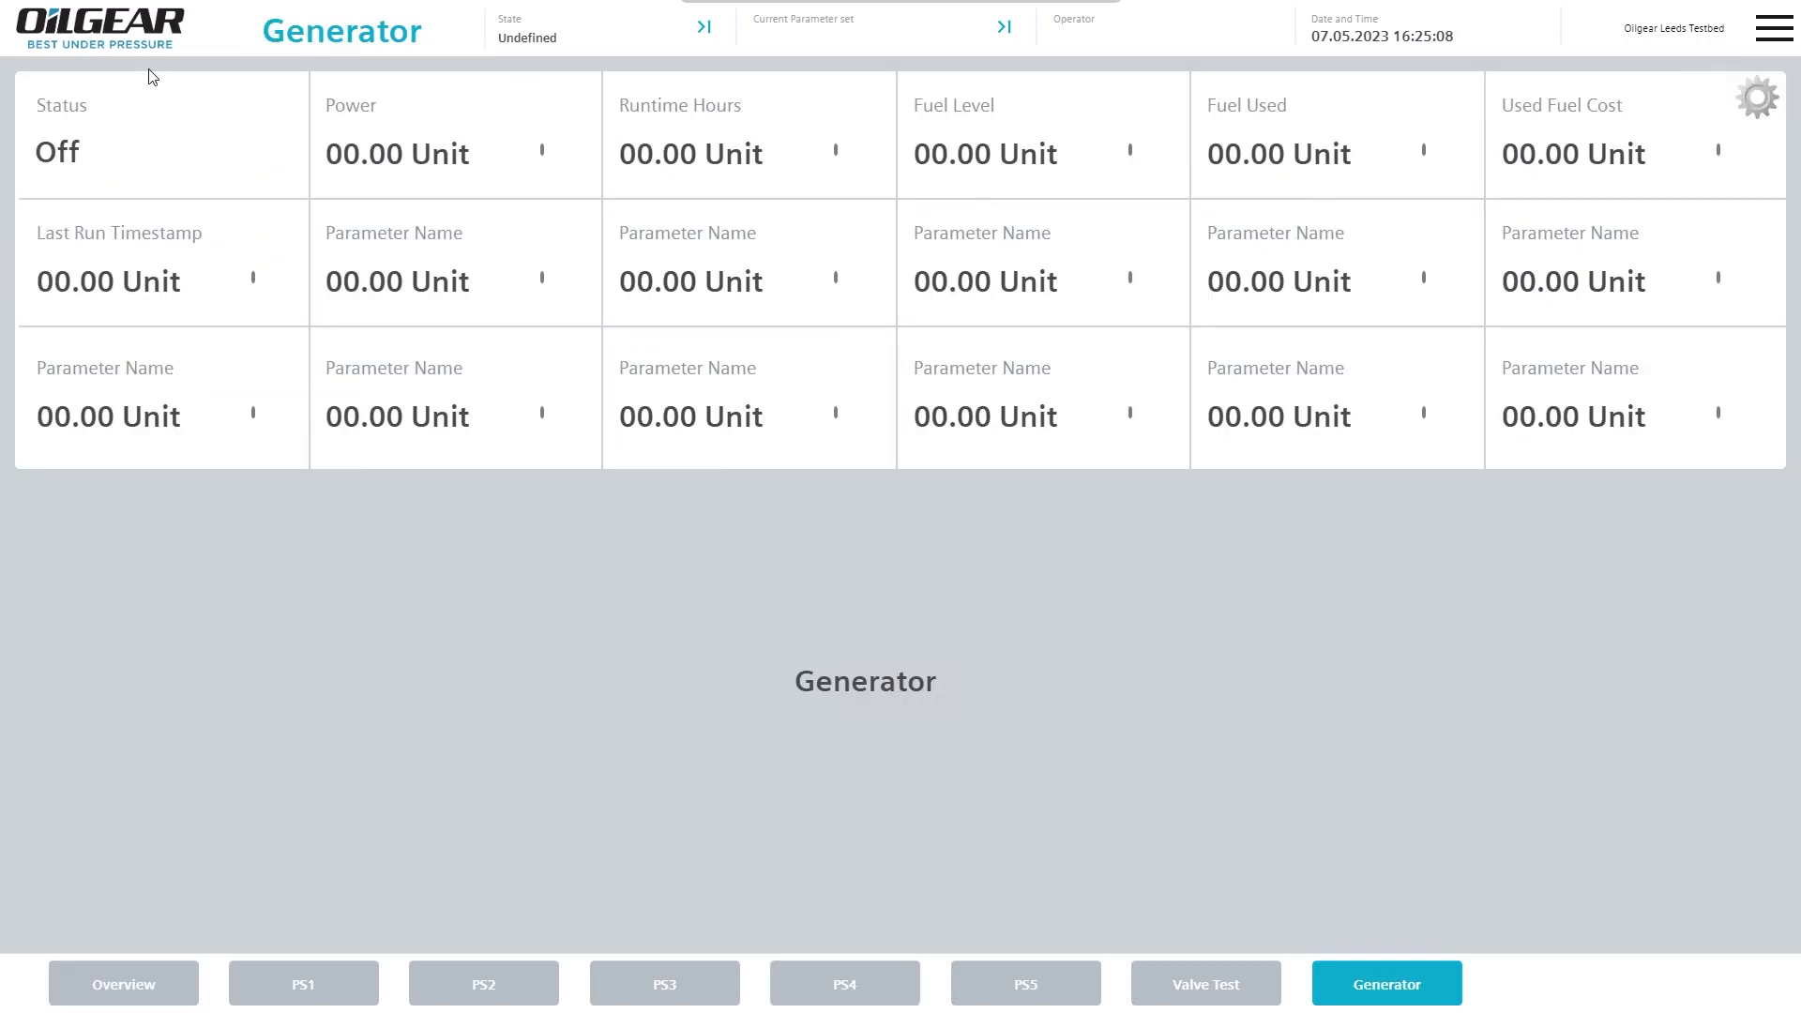
left_click(131, 28)
left_click(511, 752)
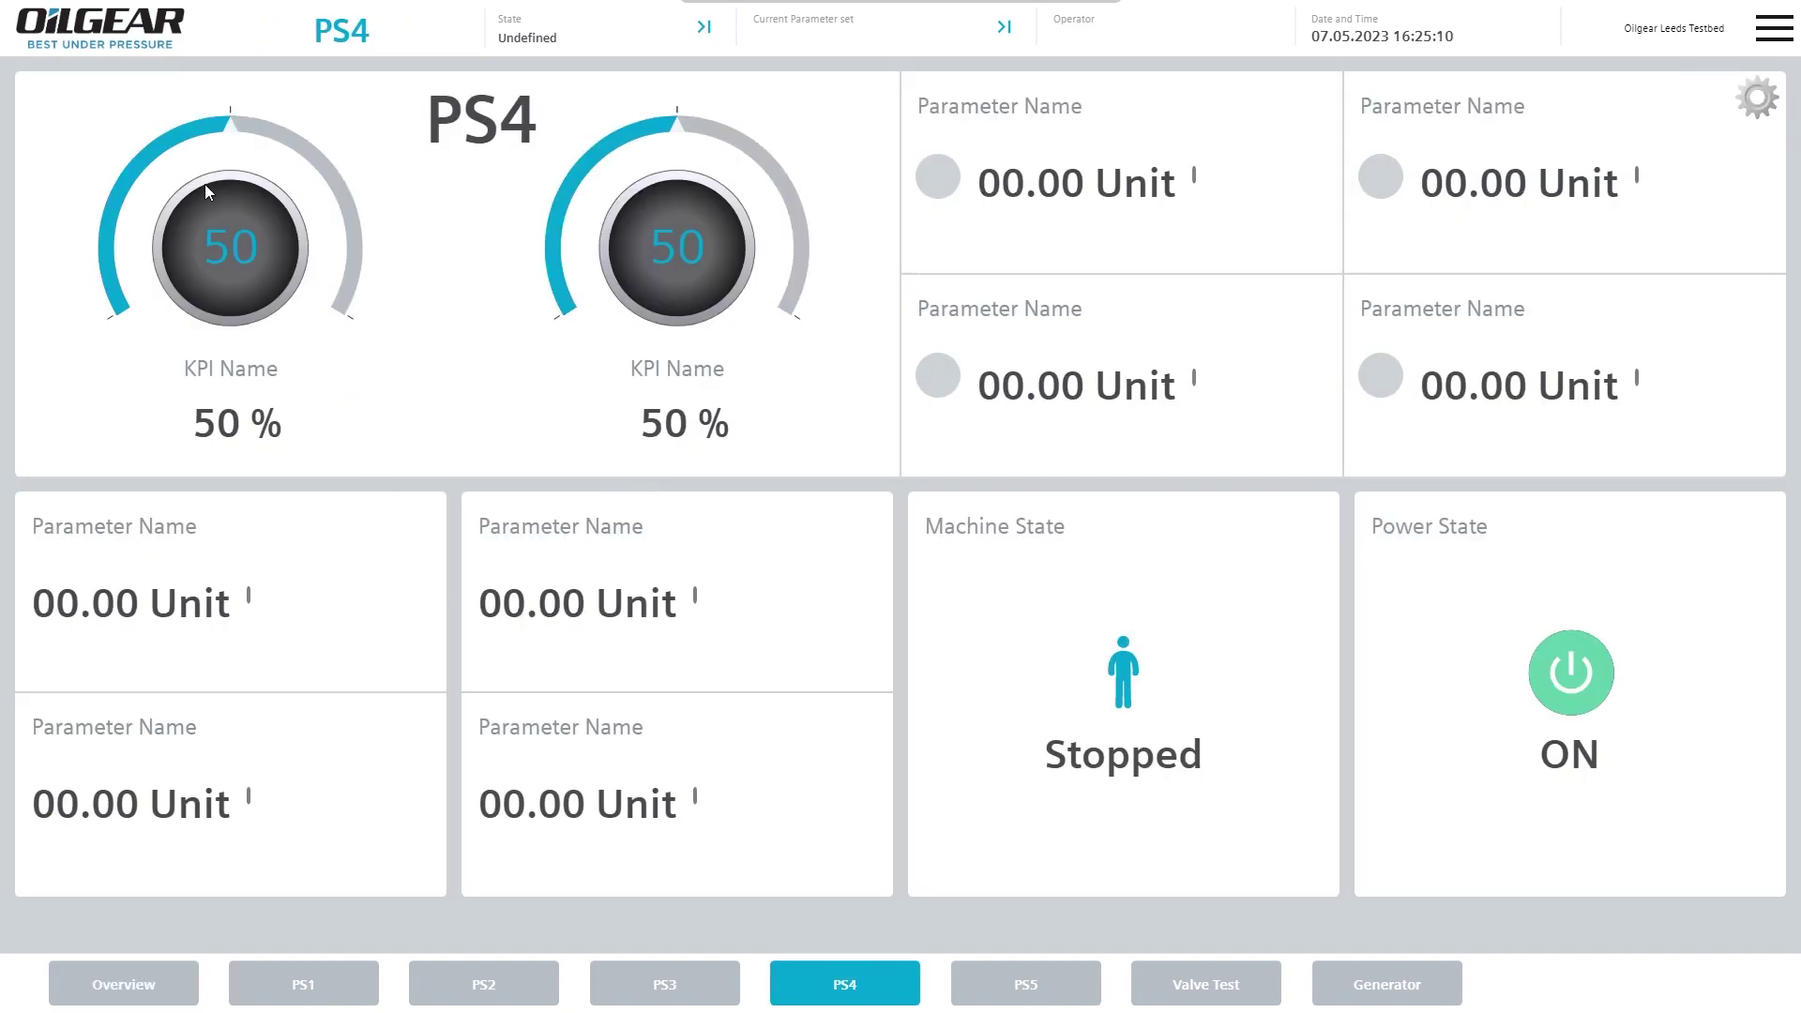
left_click(142, 36)
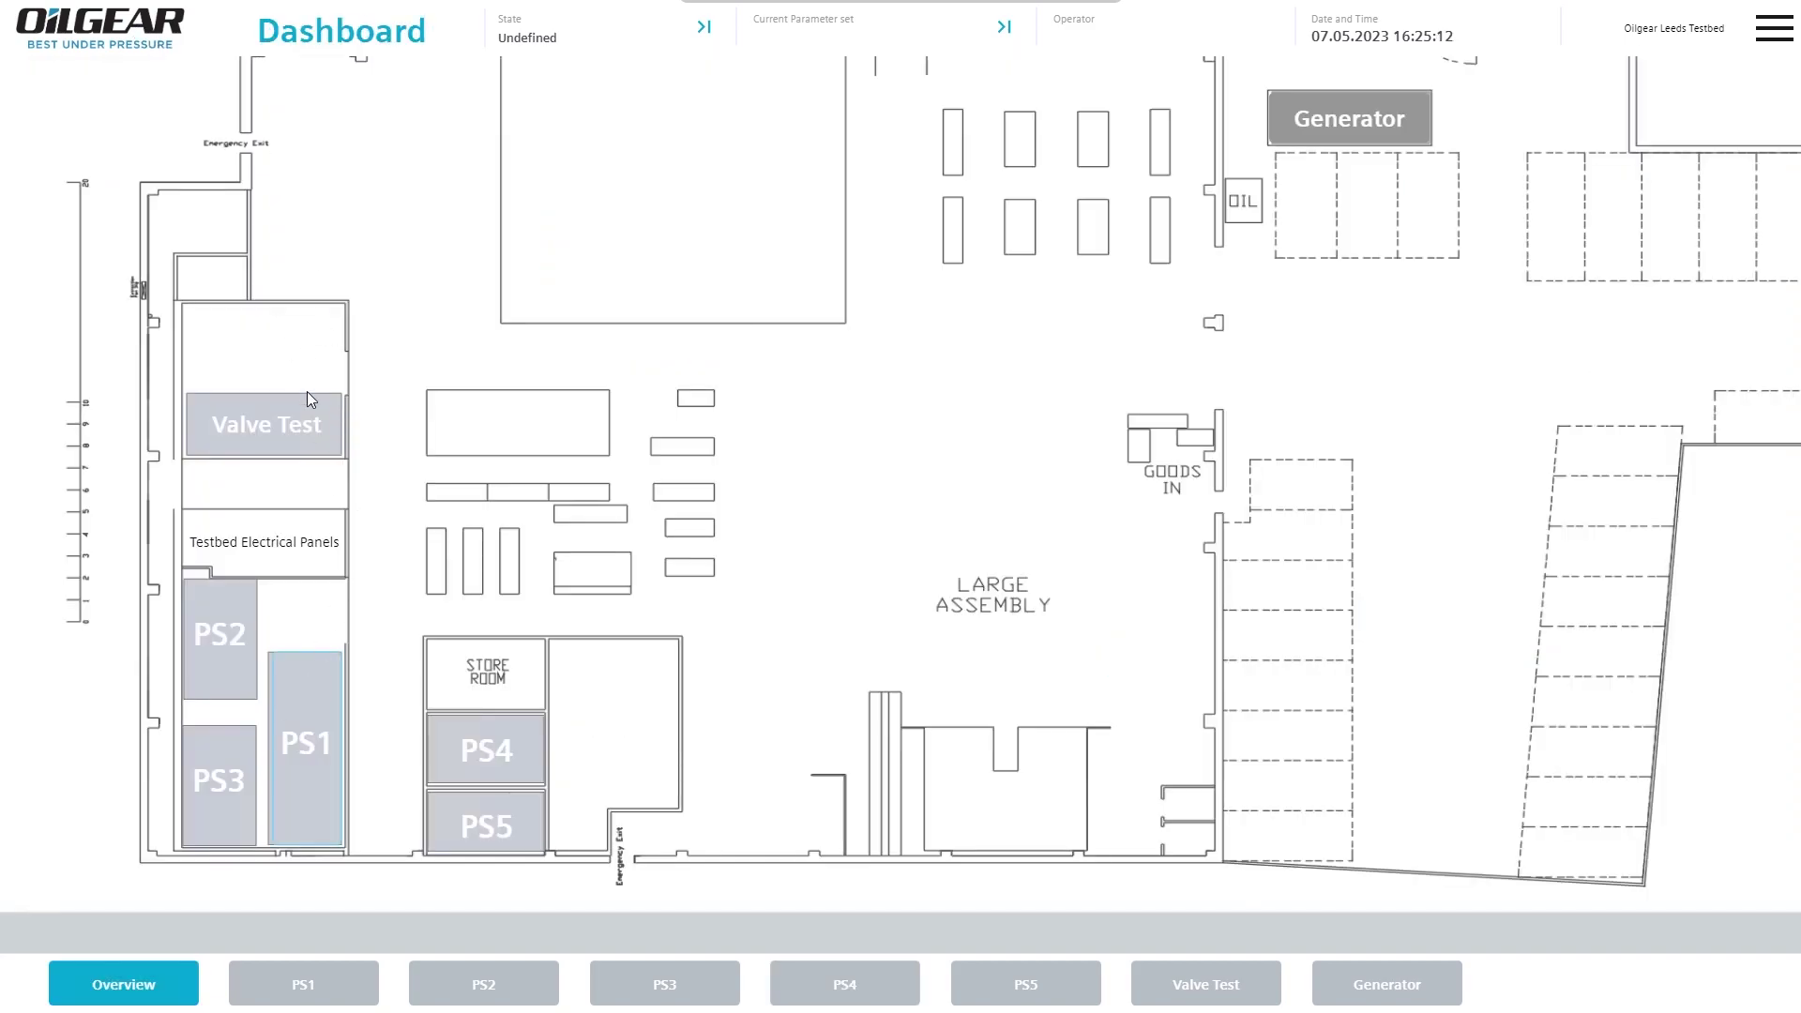
left_click(315, 684)
left_click(135, 35)
left_click(1304, 140)
left_click(145, 40)
left_click(522, 745)
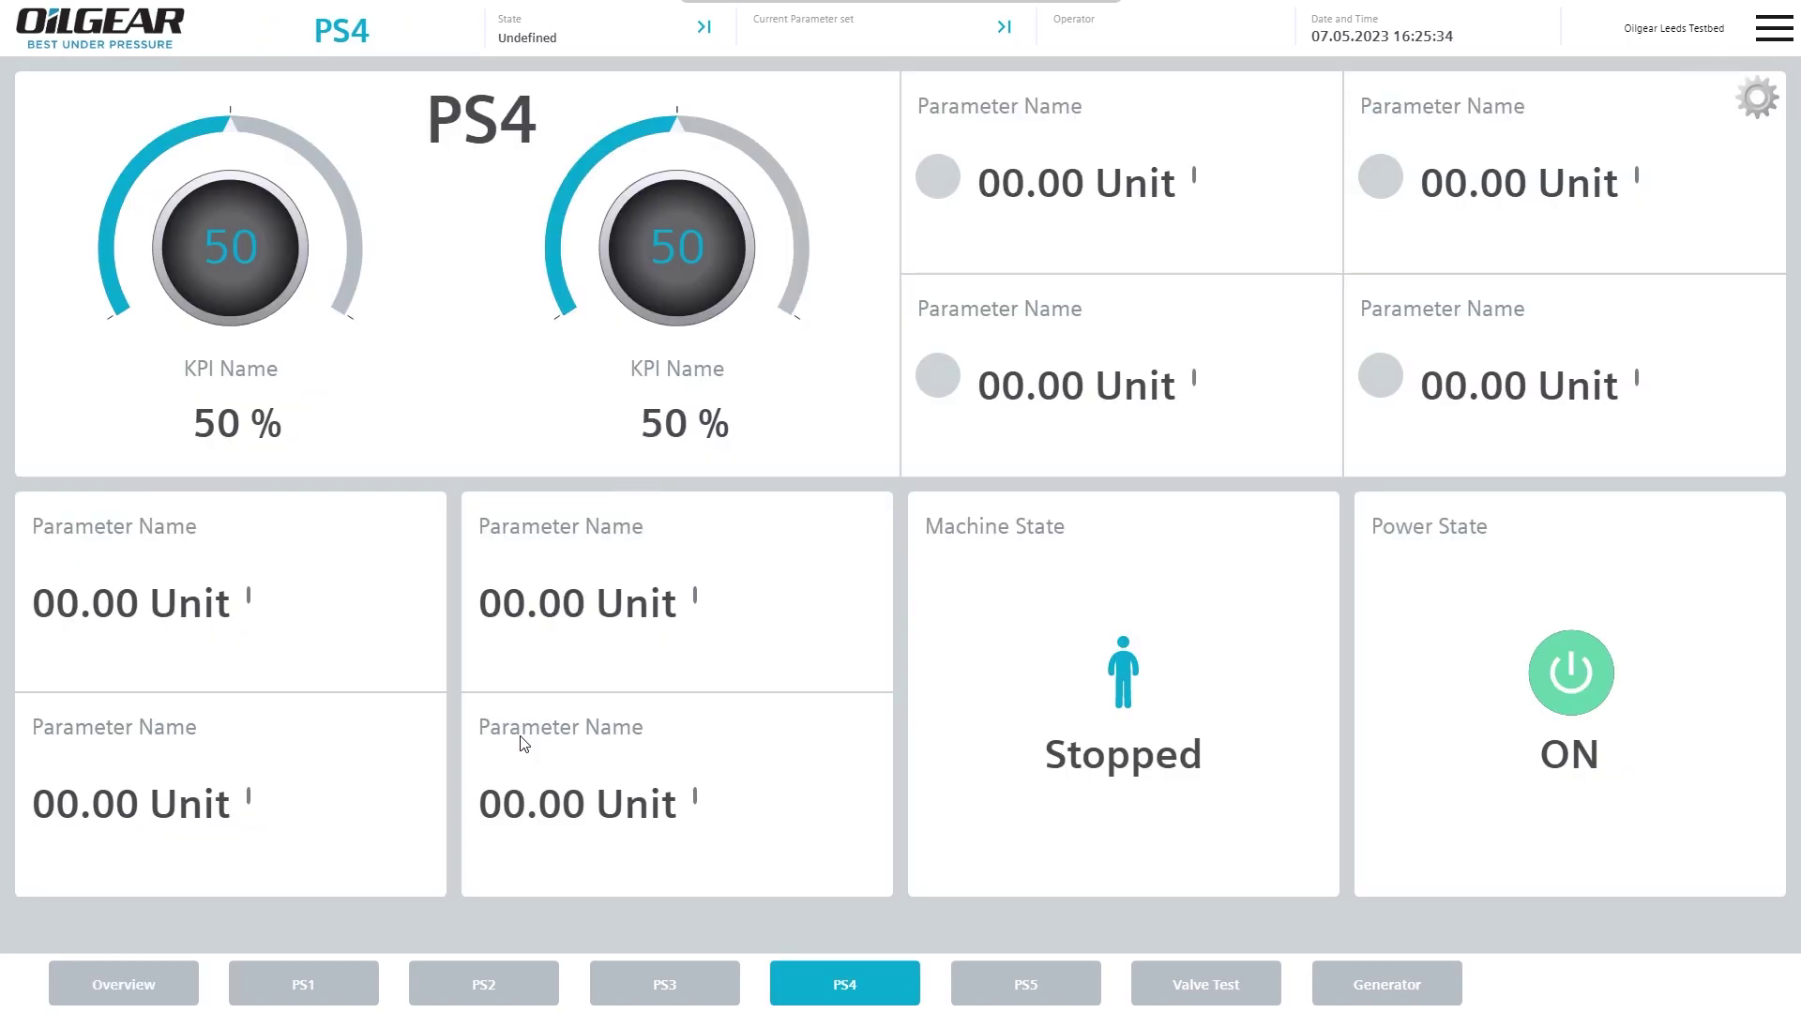
left_click(117, 42)
left_click(1377, 143)
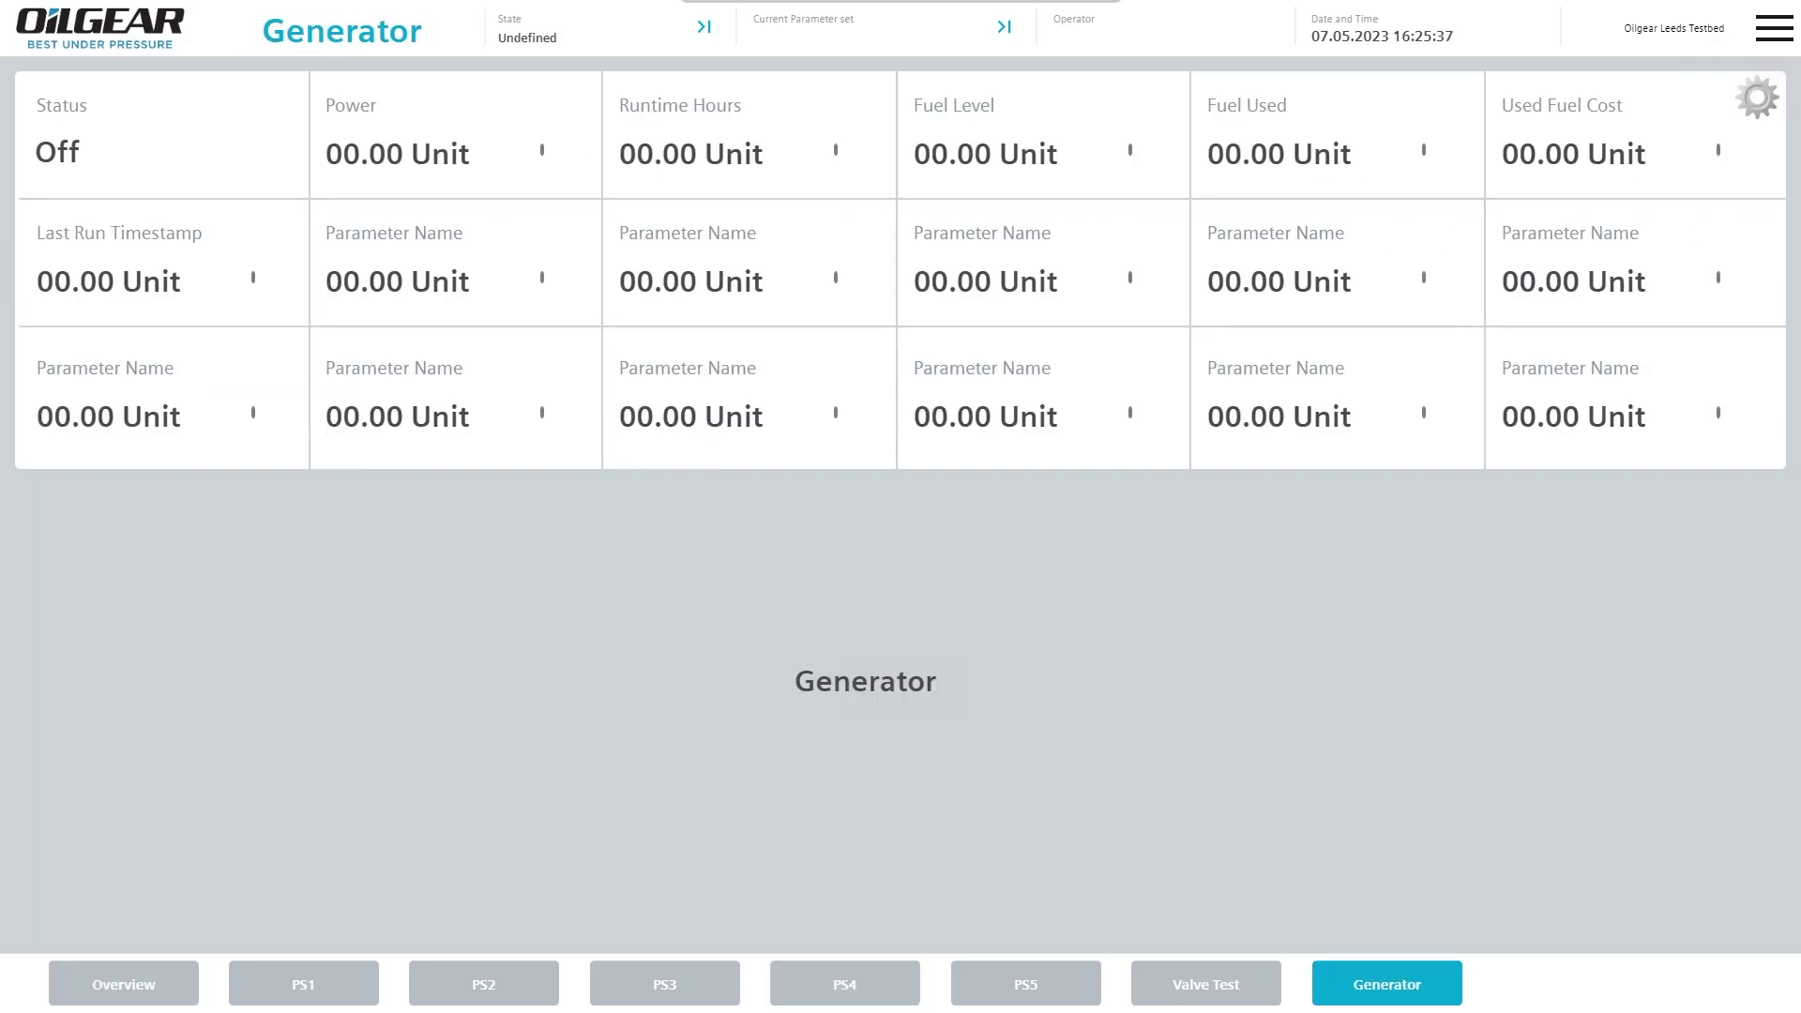
left_click(136, 26)
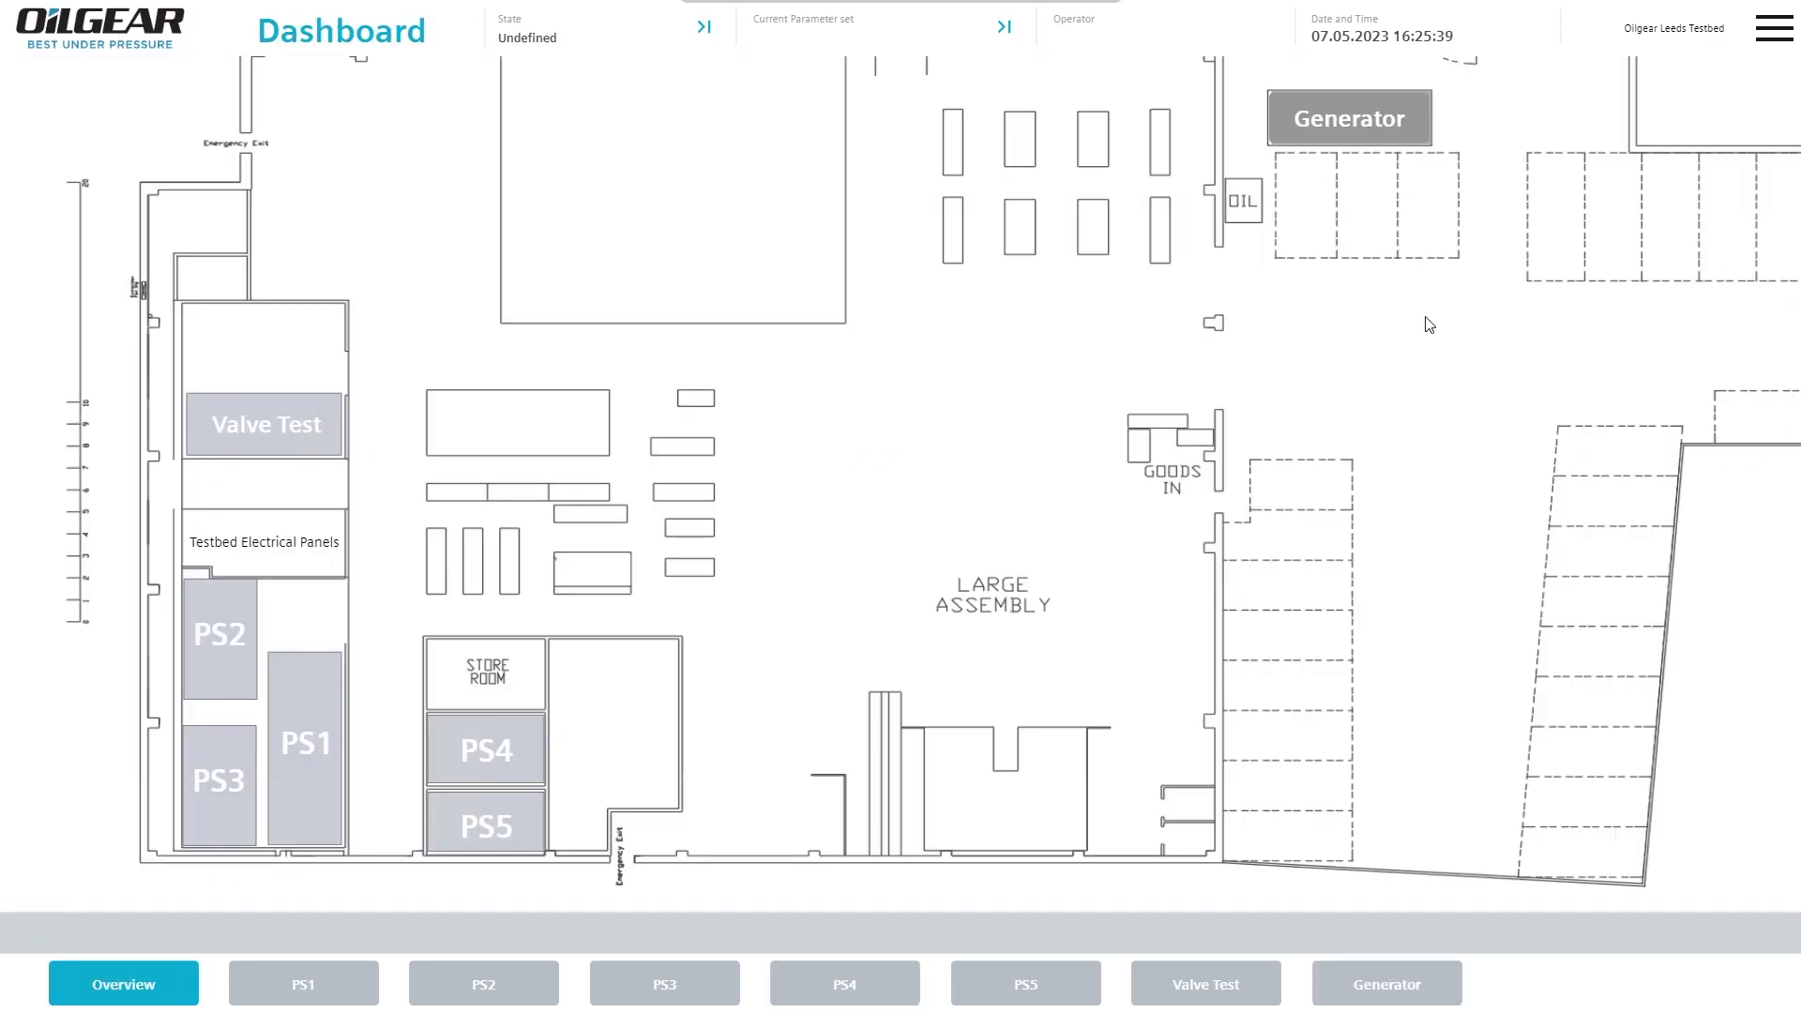
left_click(1417, 143)
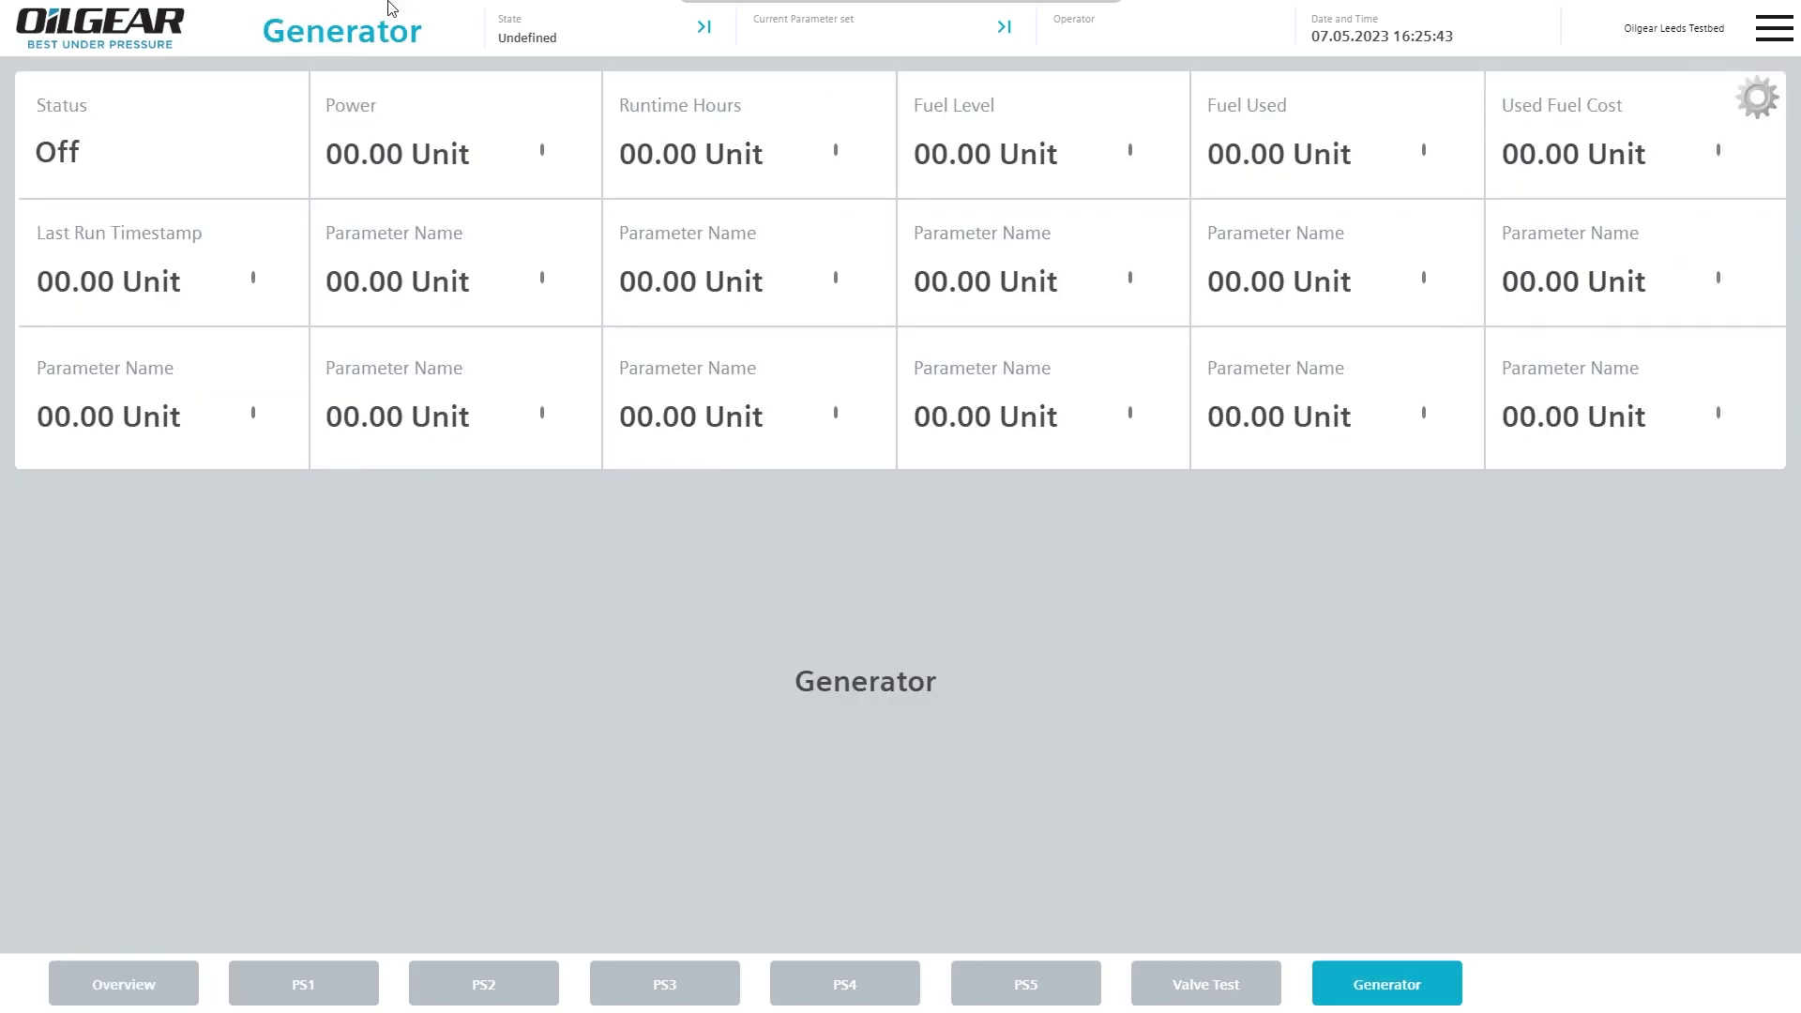
left_click(147, 36)
left_click(517, 808)
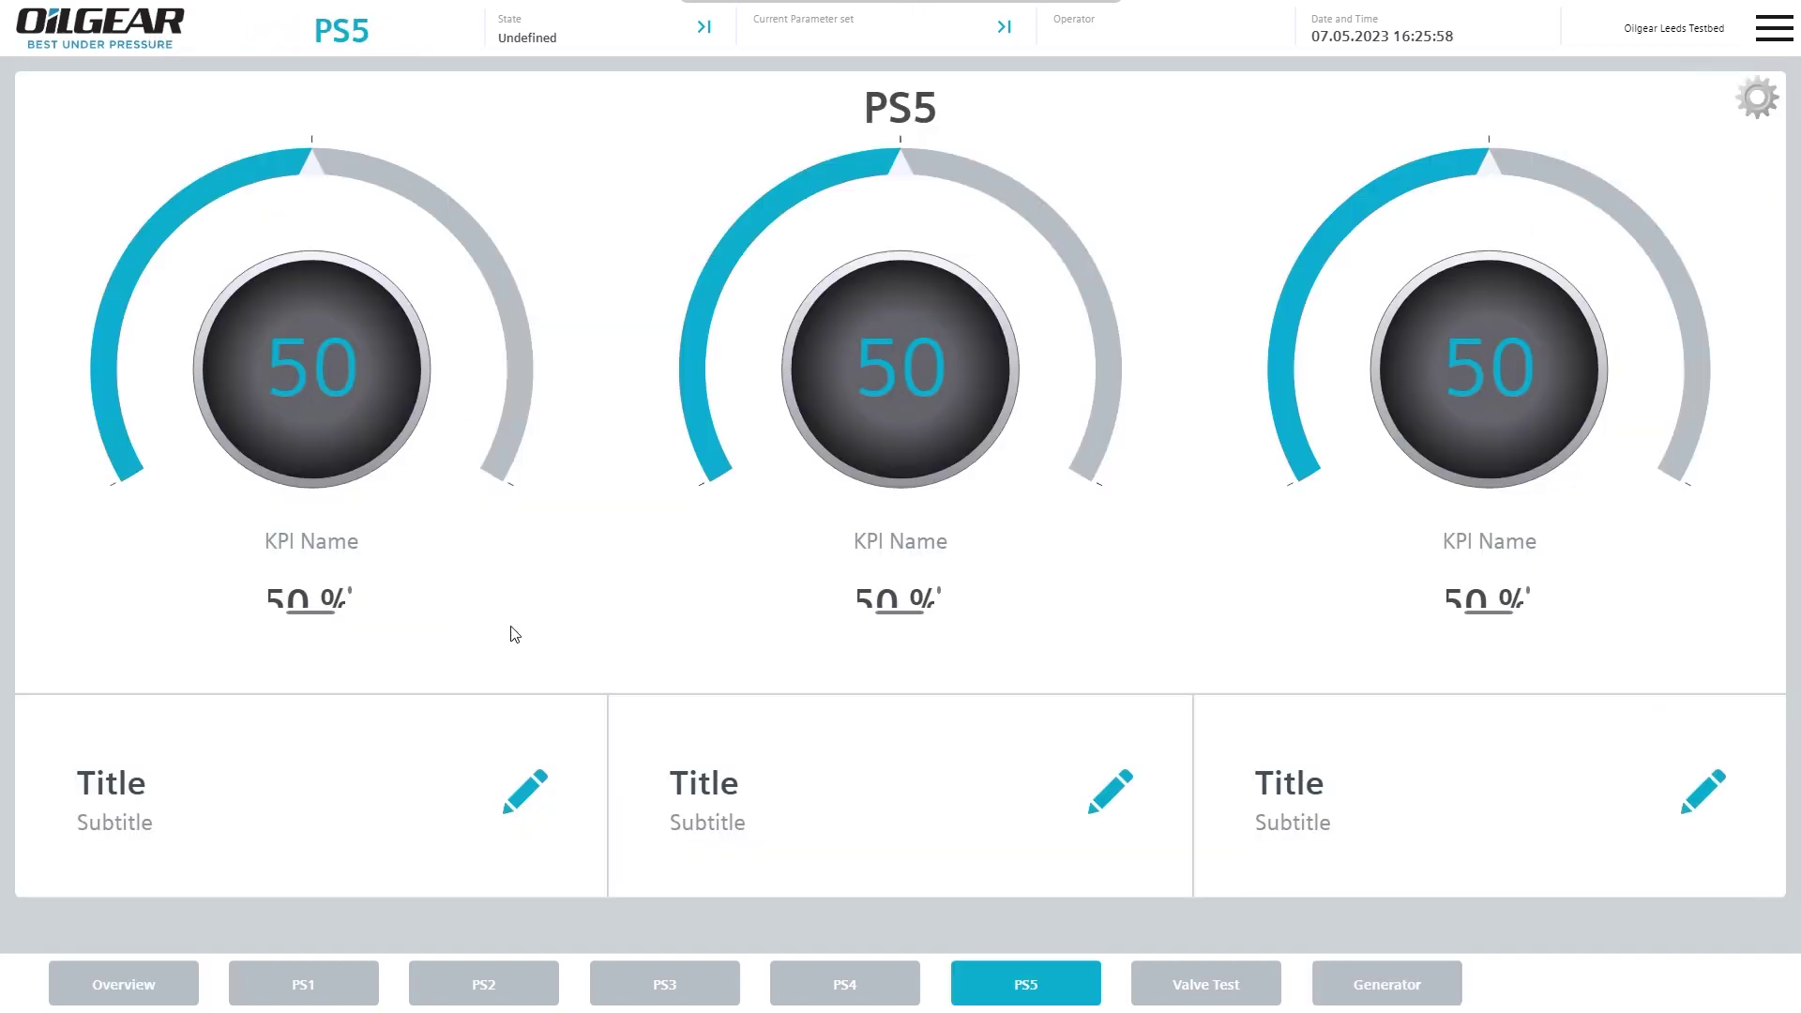
left_click(75, 45)
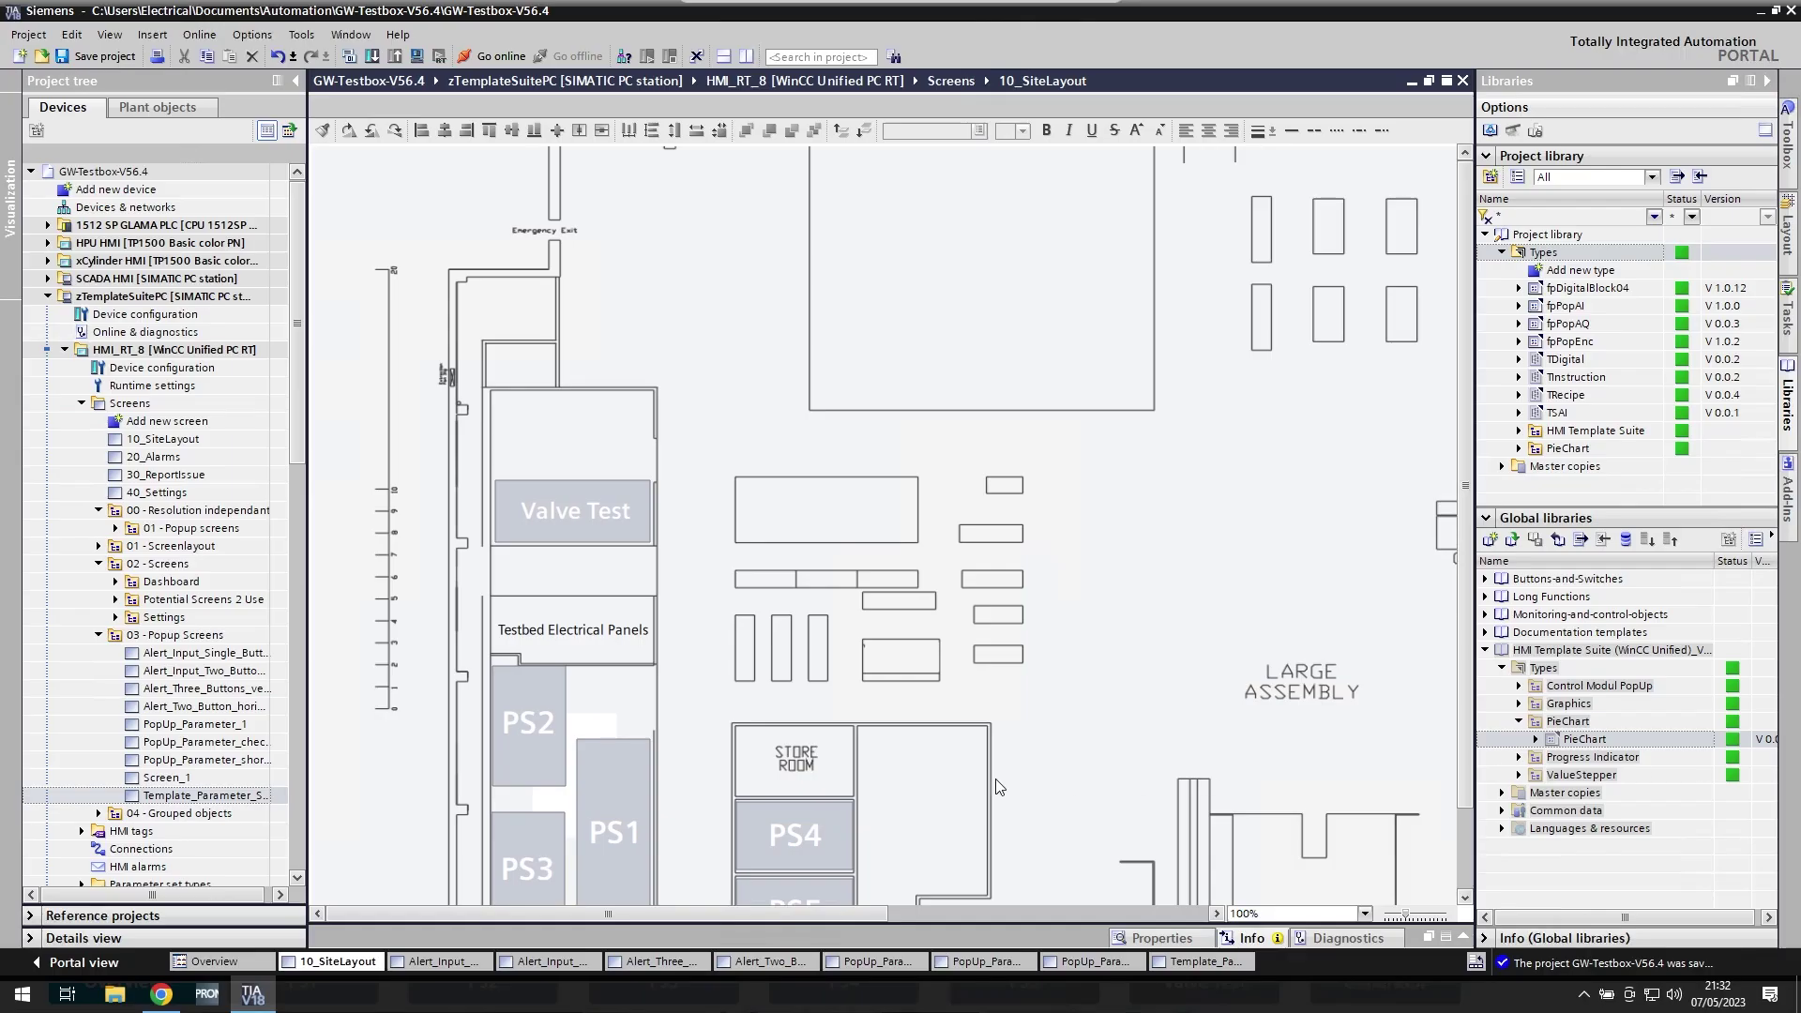
left_click(435, 966)
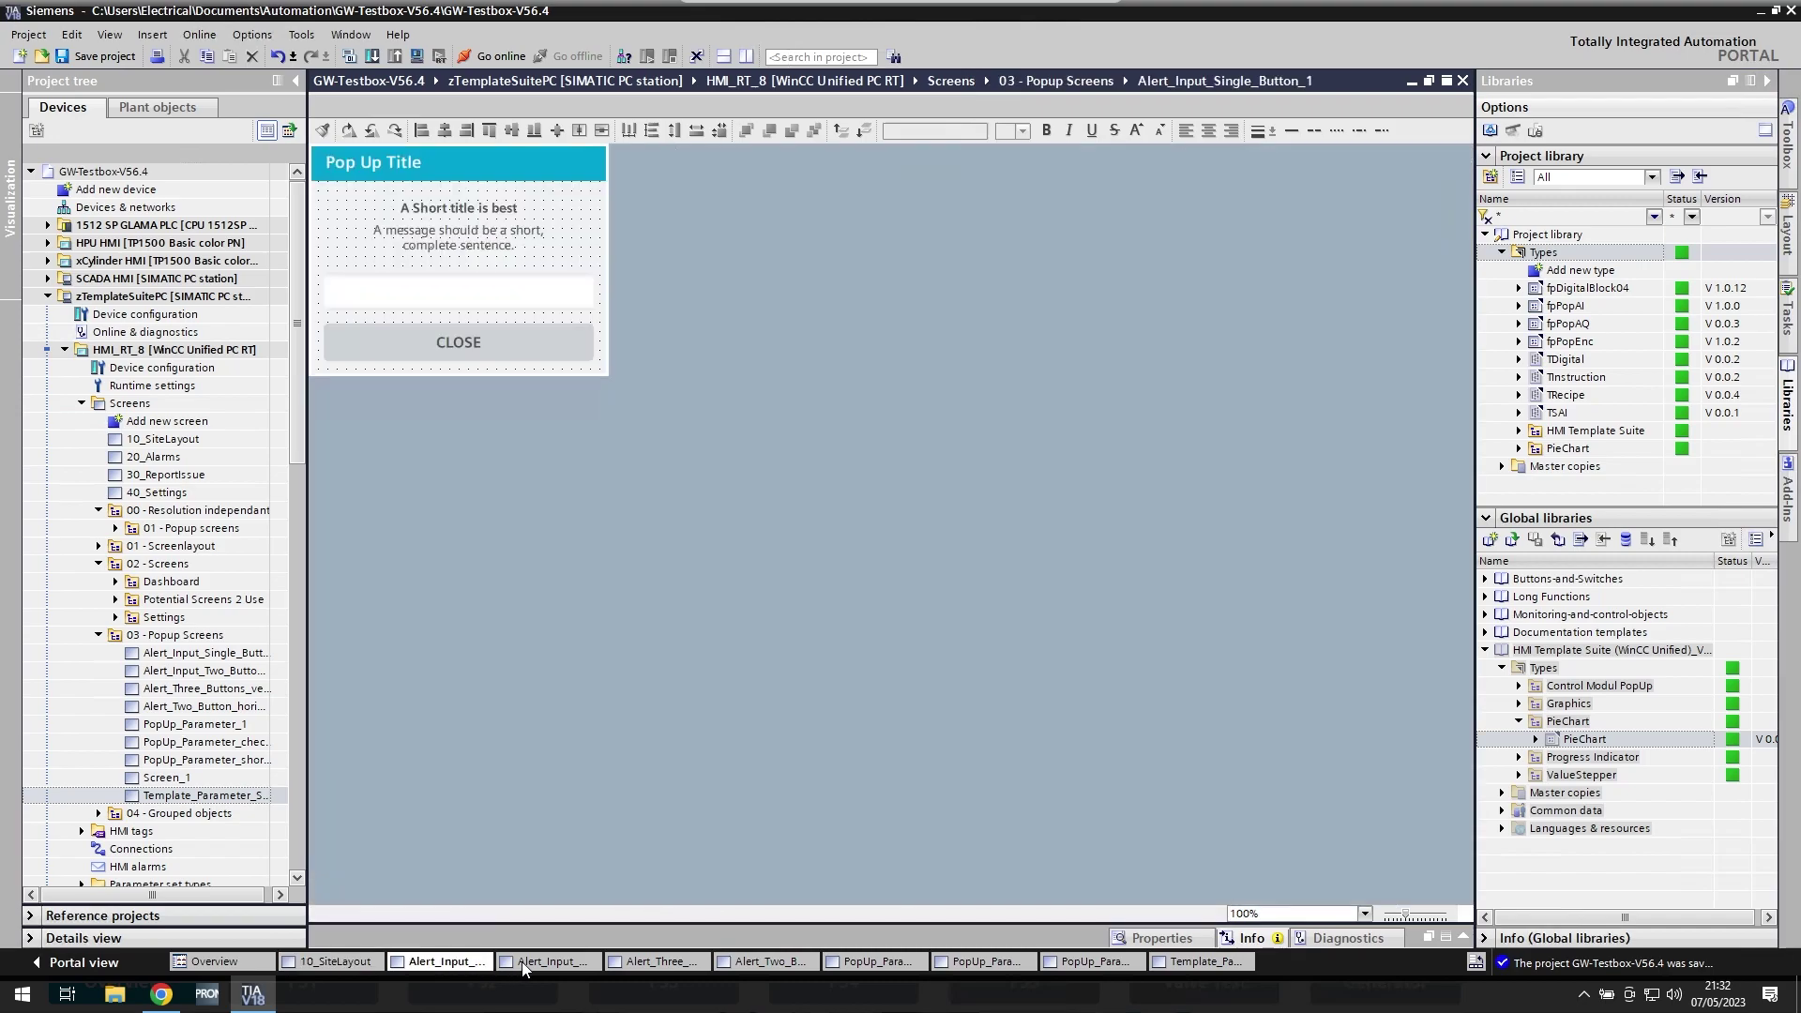
left_click(561, 966)
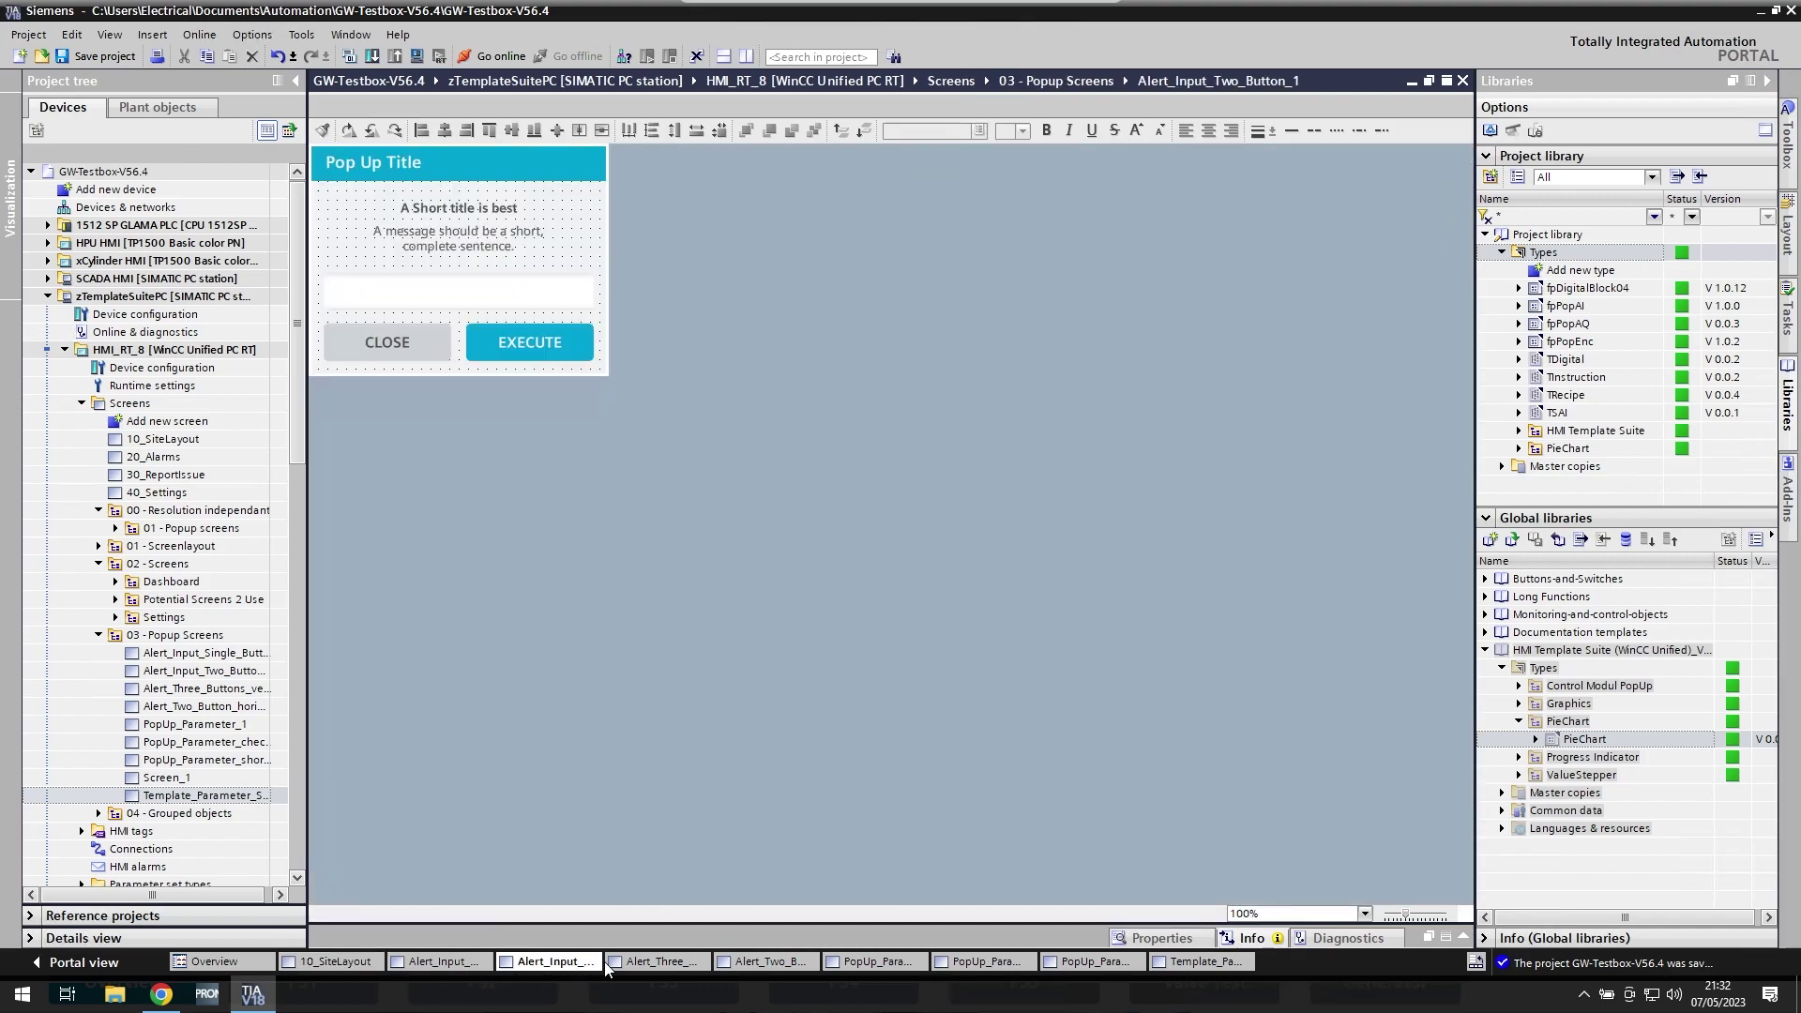
left_click(656, 963)
left_click(765, 961)
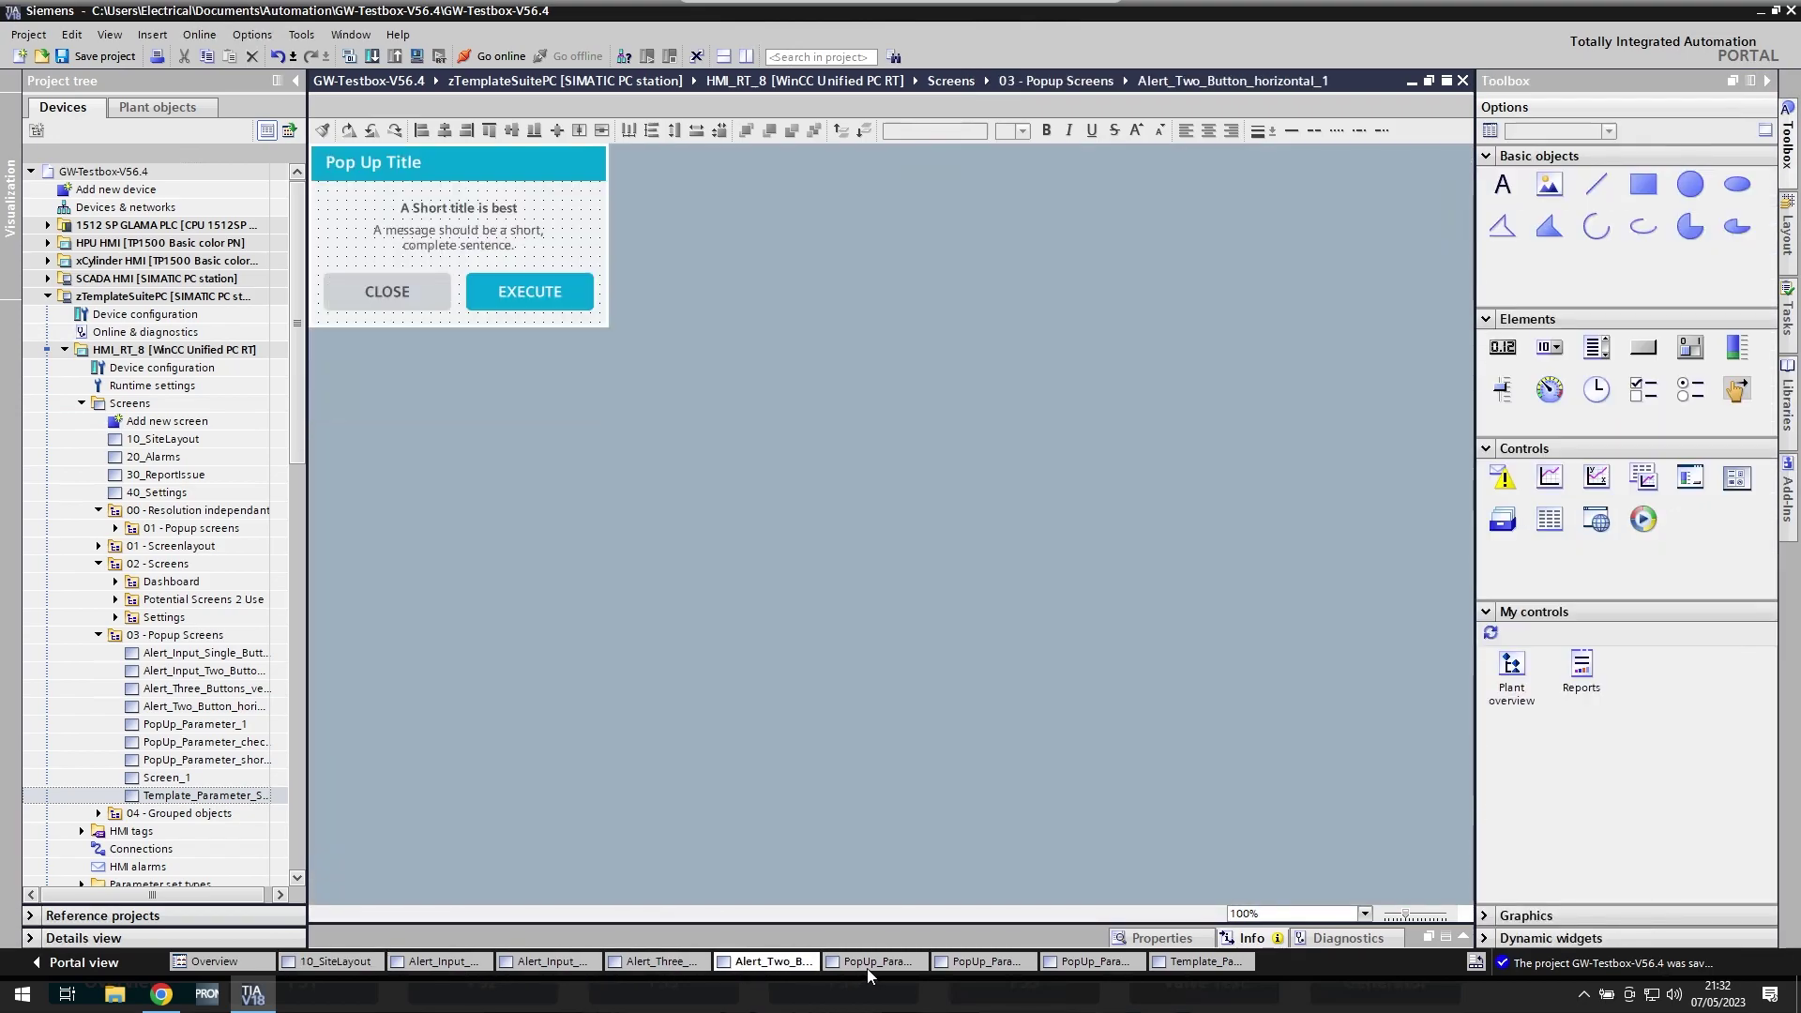
left_click(867, 963)
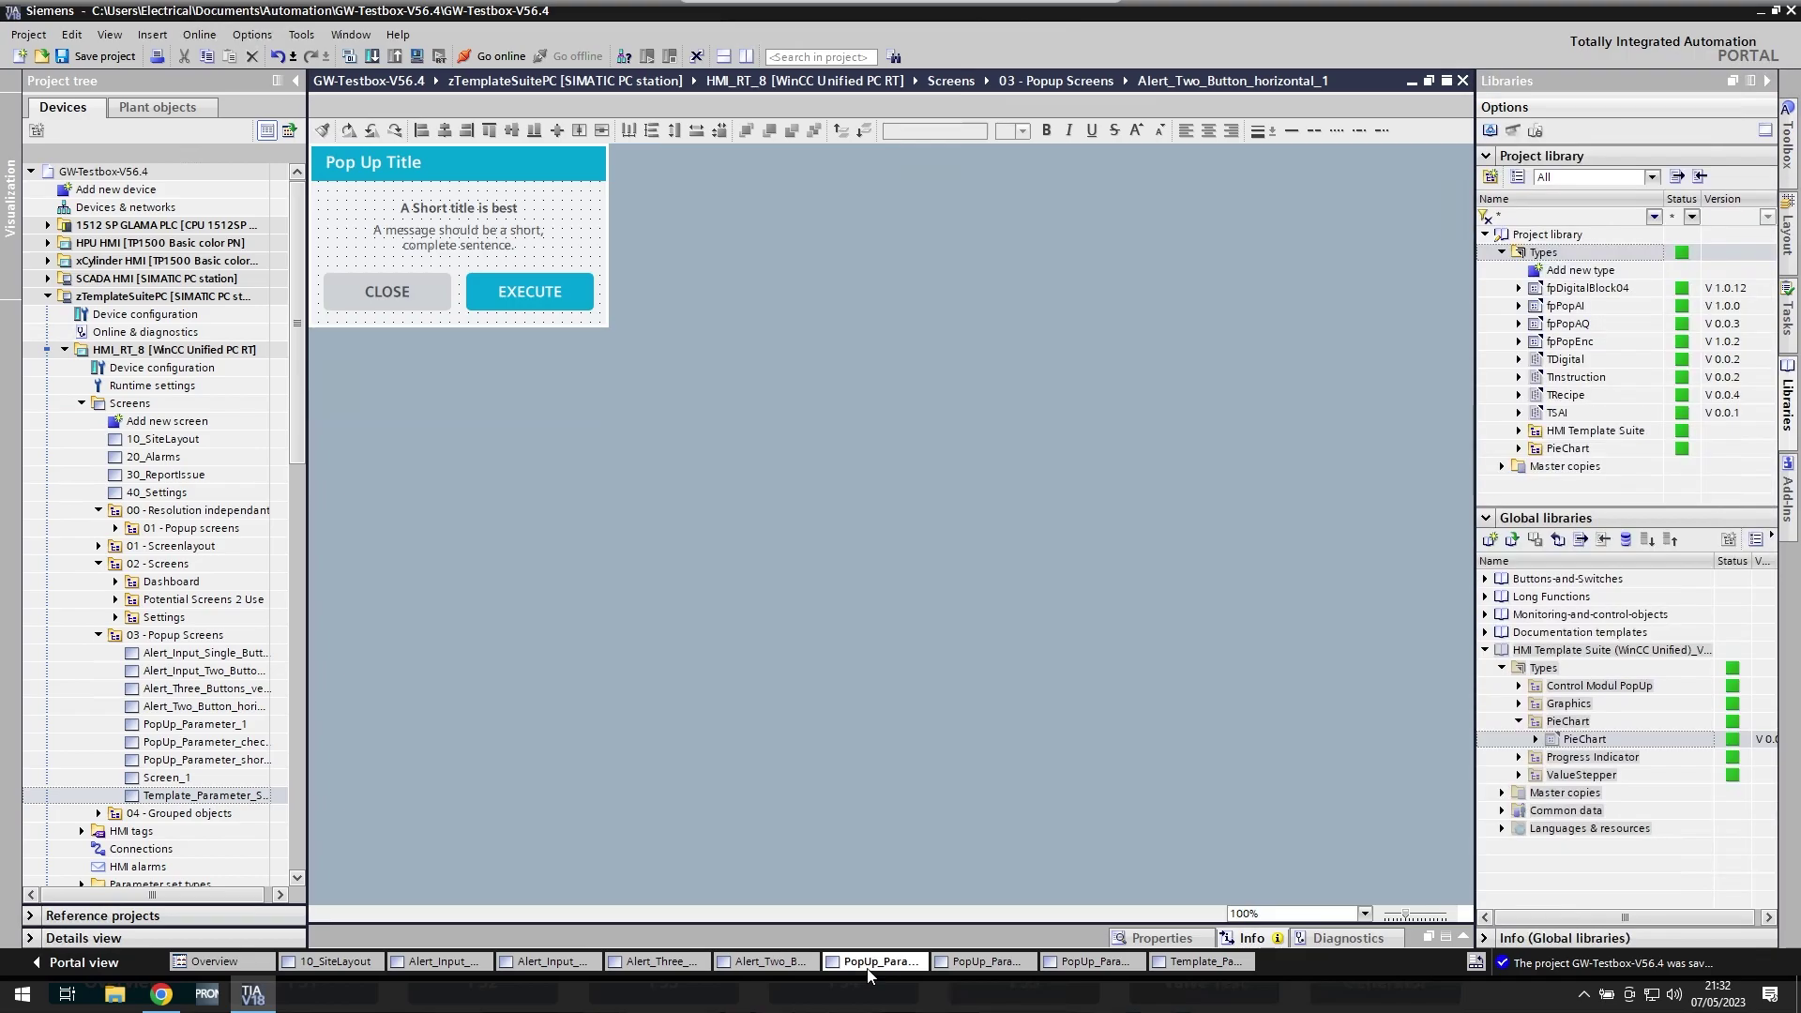
left_click(1009, 966)
left_click(1095, 966)
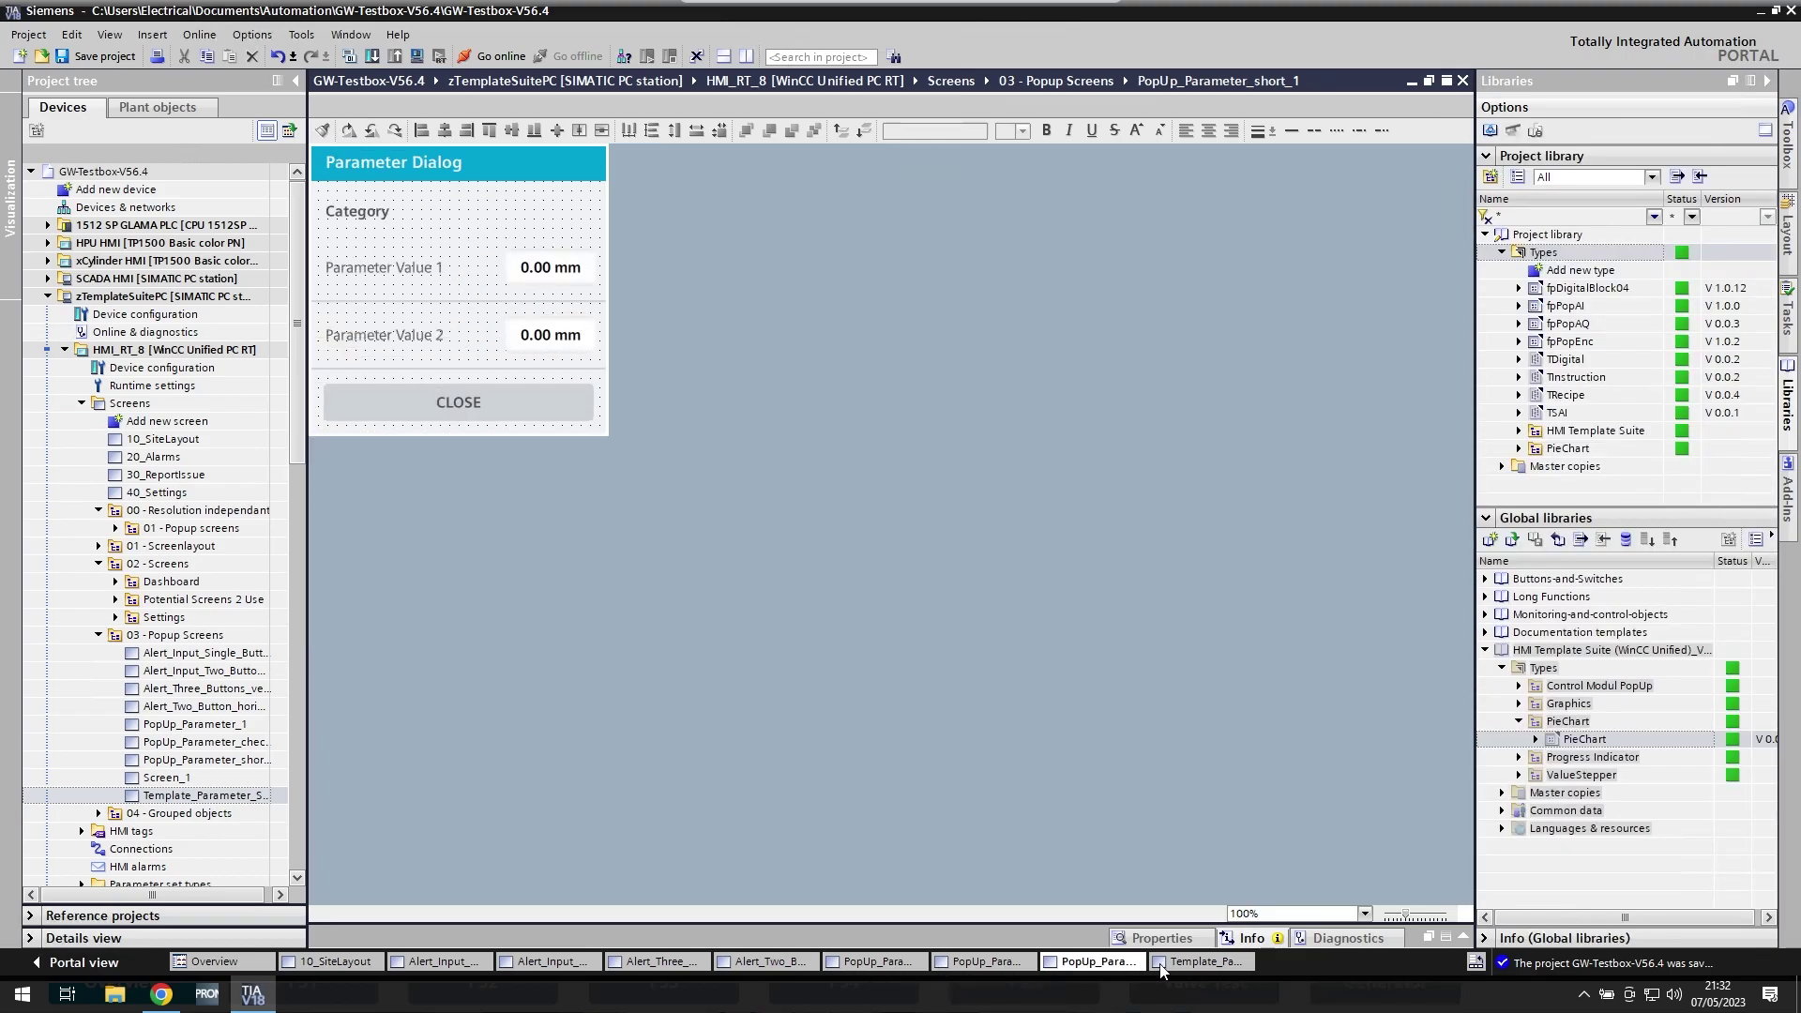
left_click(1197, 963)
left_click(1045, 963)
left_click(1021, 968)
left_click(846, 963)
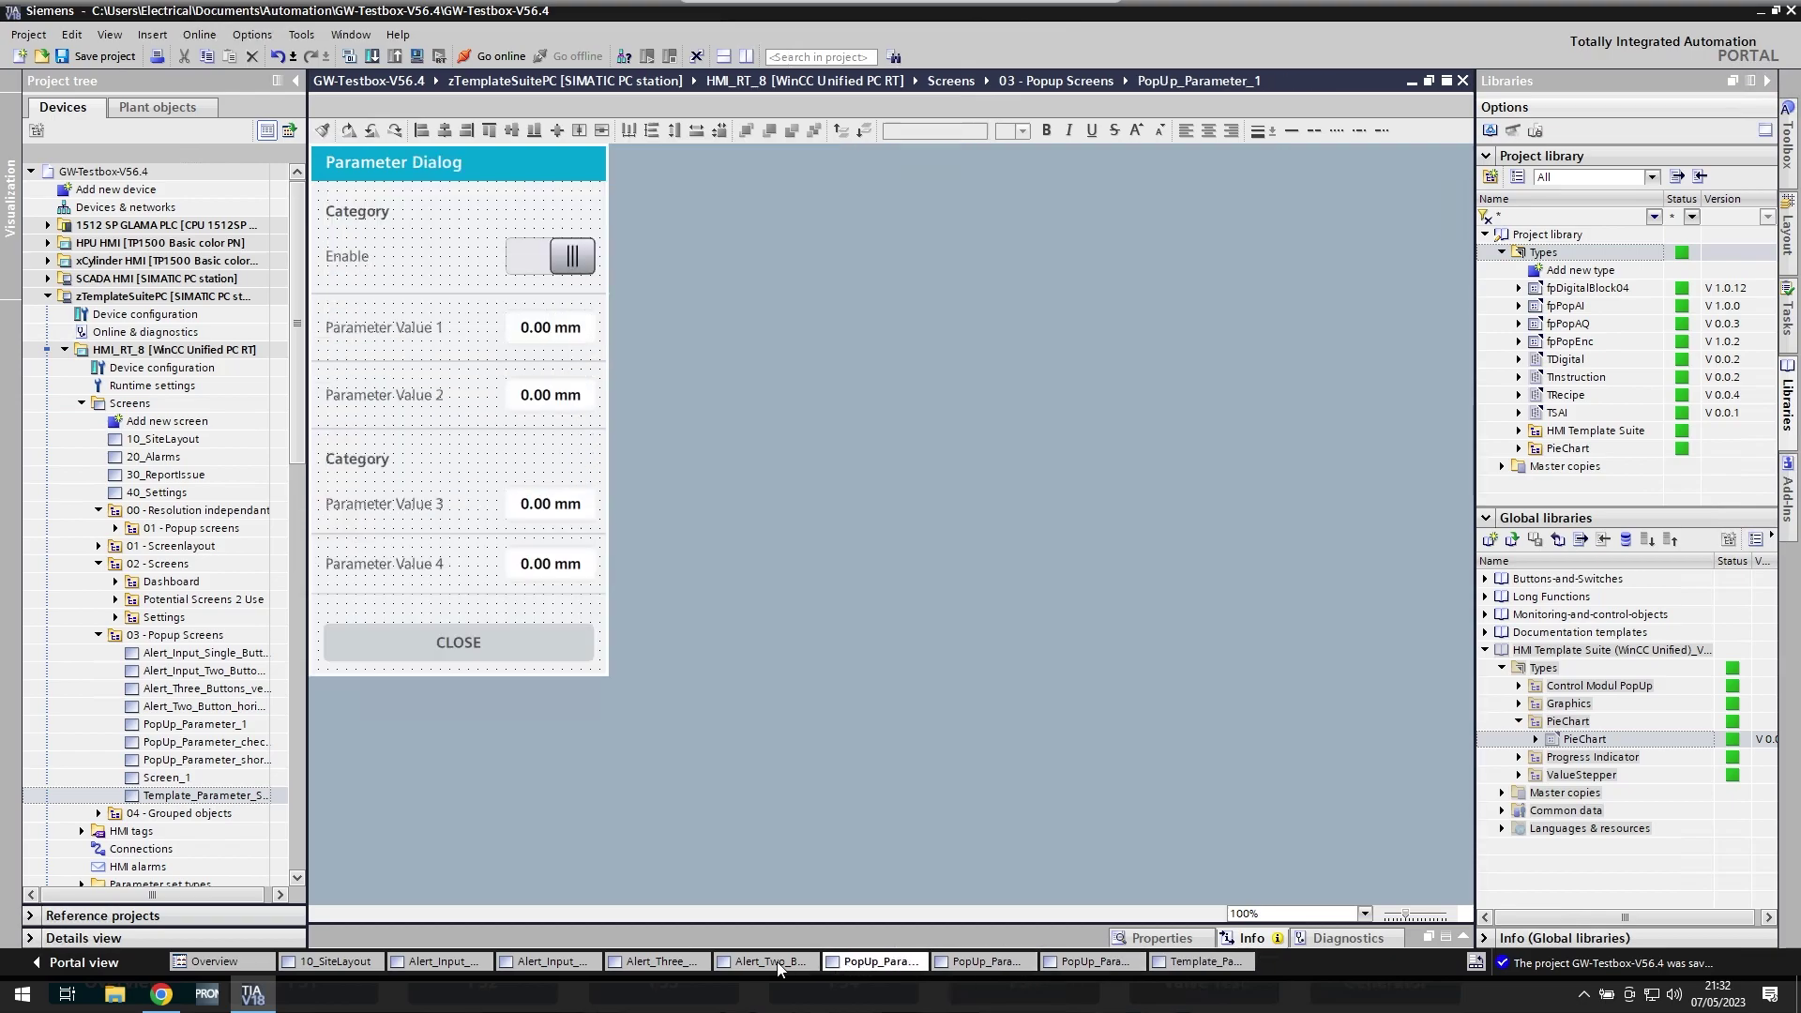
left_click(776, 966)
left_click(658, 962)
left_click(542, 965)
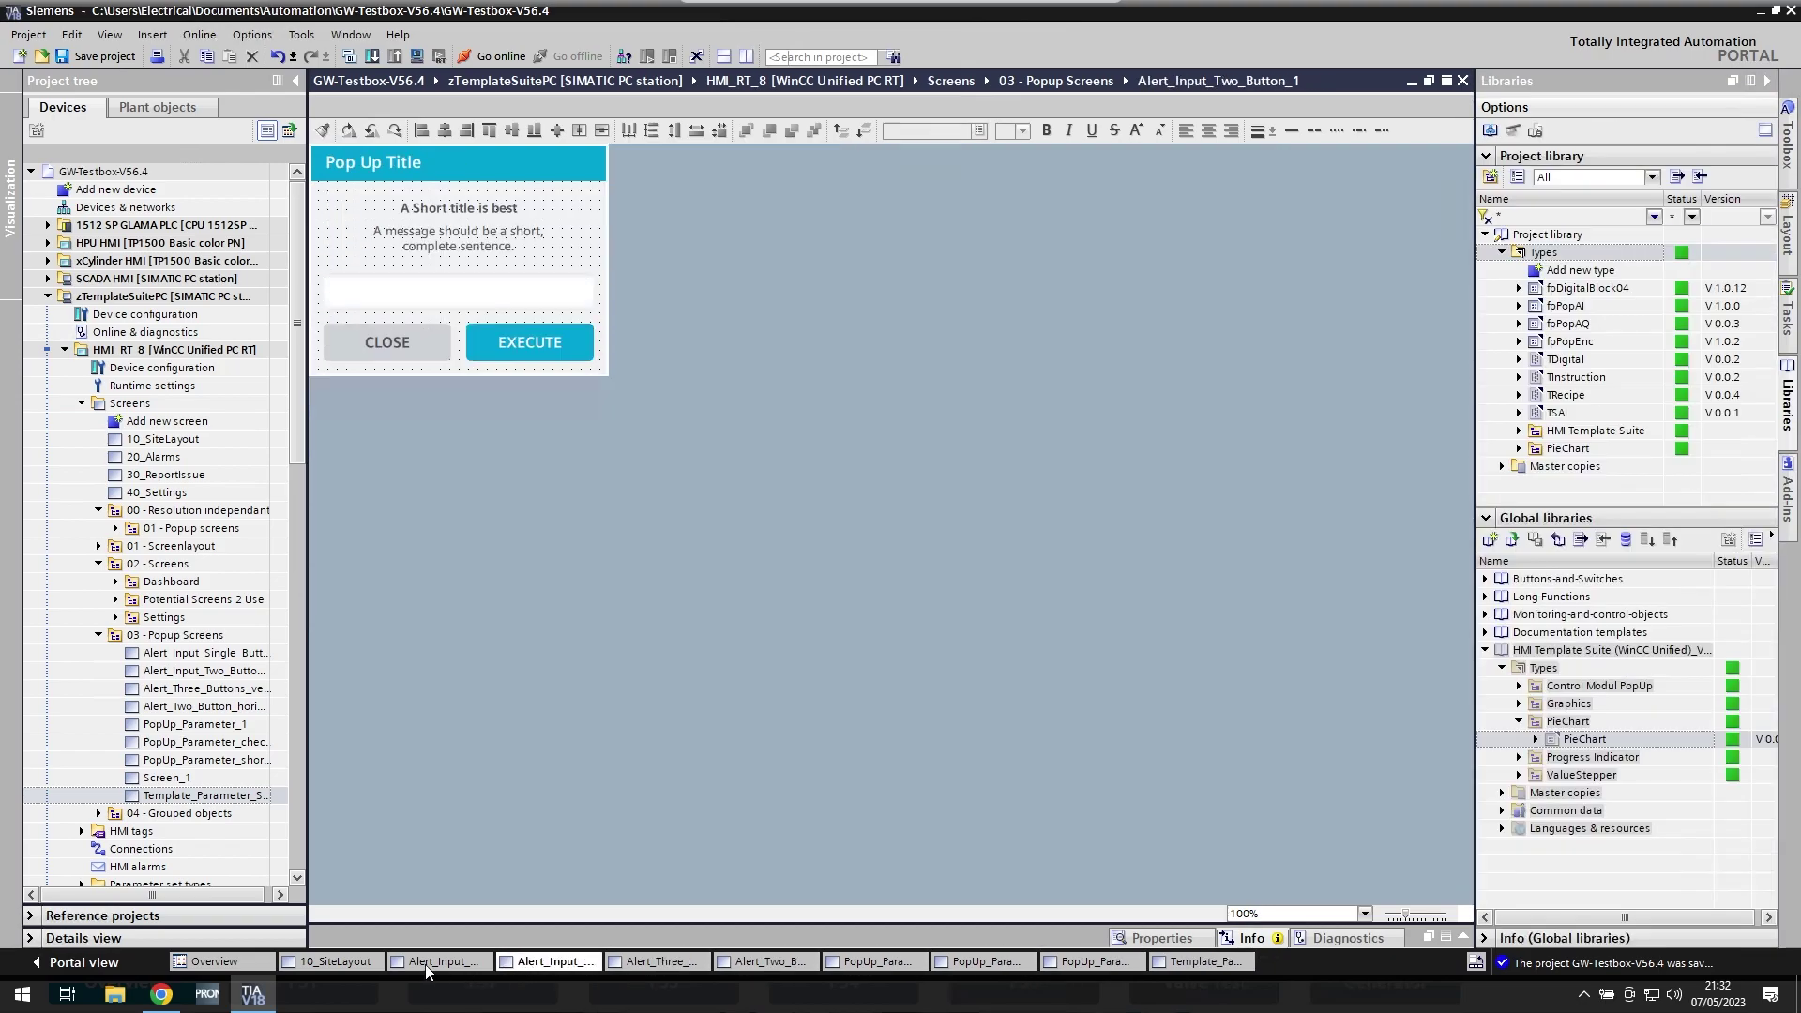
left_click(427, 966)
left_click(531, 970)
left_click(671, 969)
left_click(734, 970)
left_click(863, 962)
left_click(1013, 966)
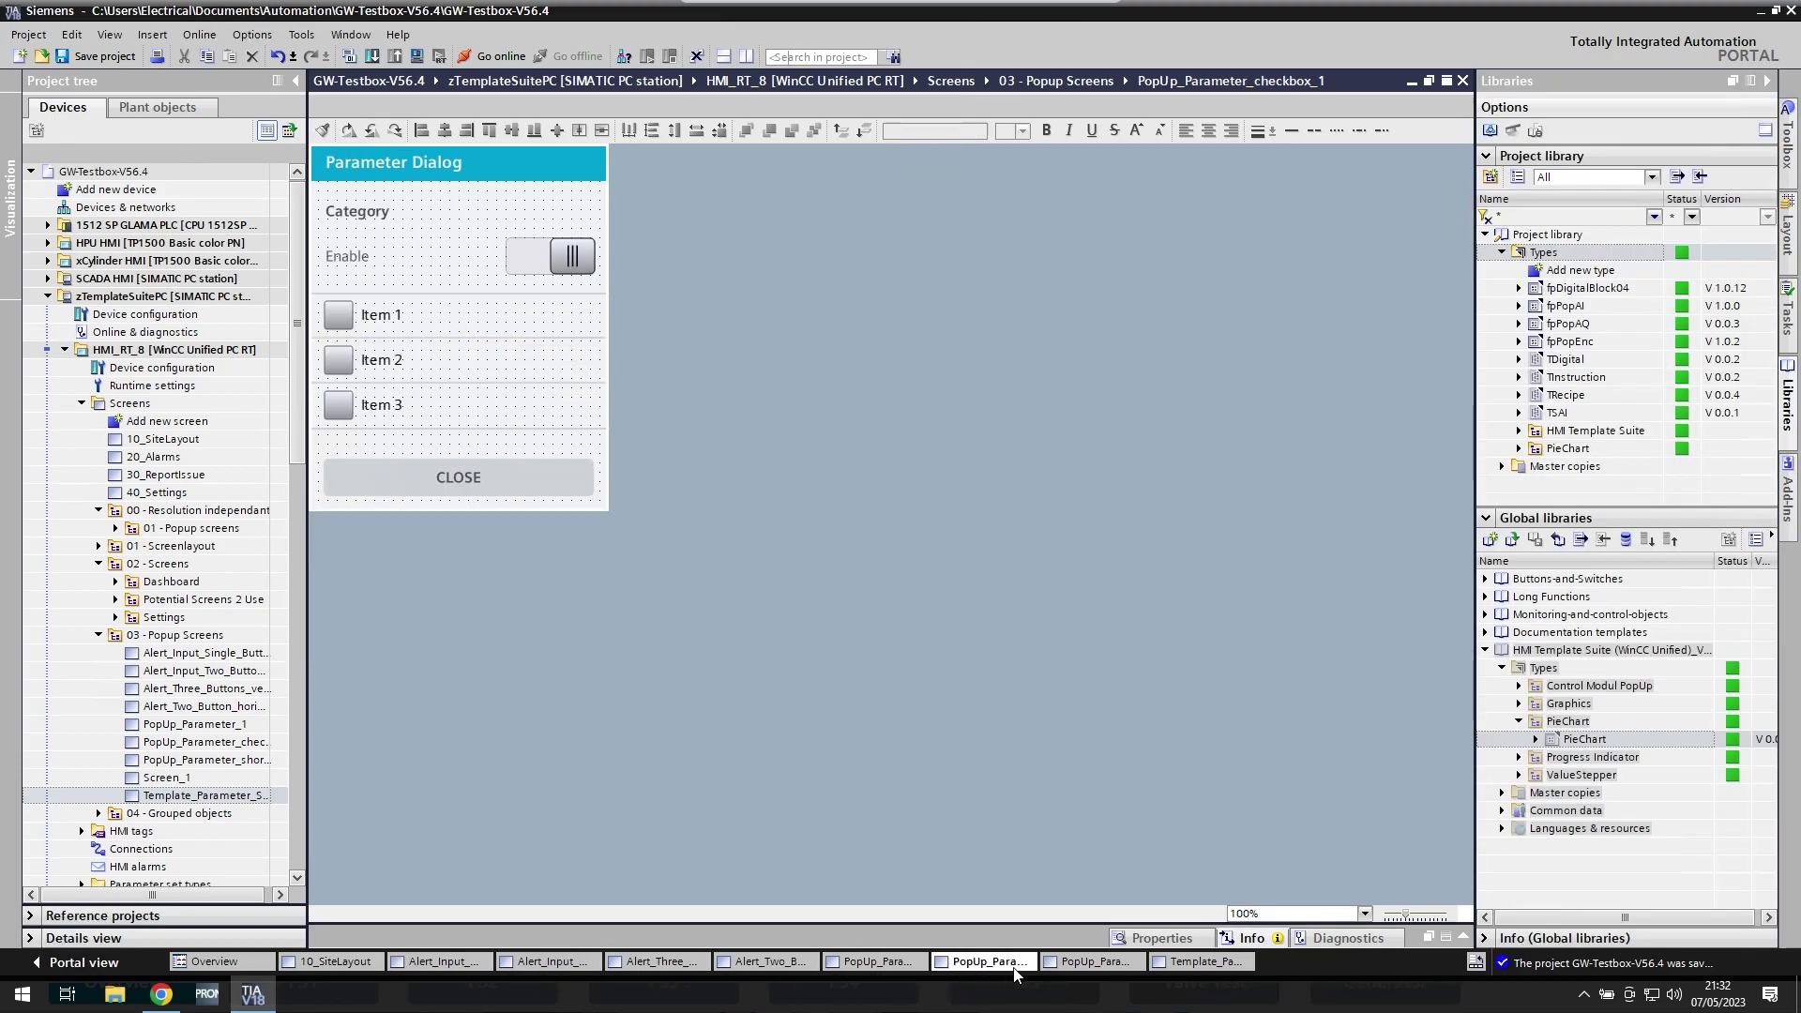
left_click(1061, 966)
left_click(324, 959)
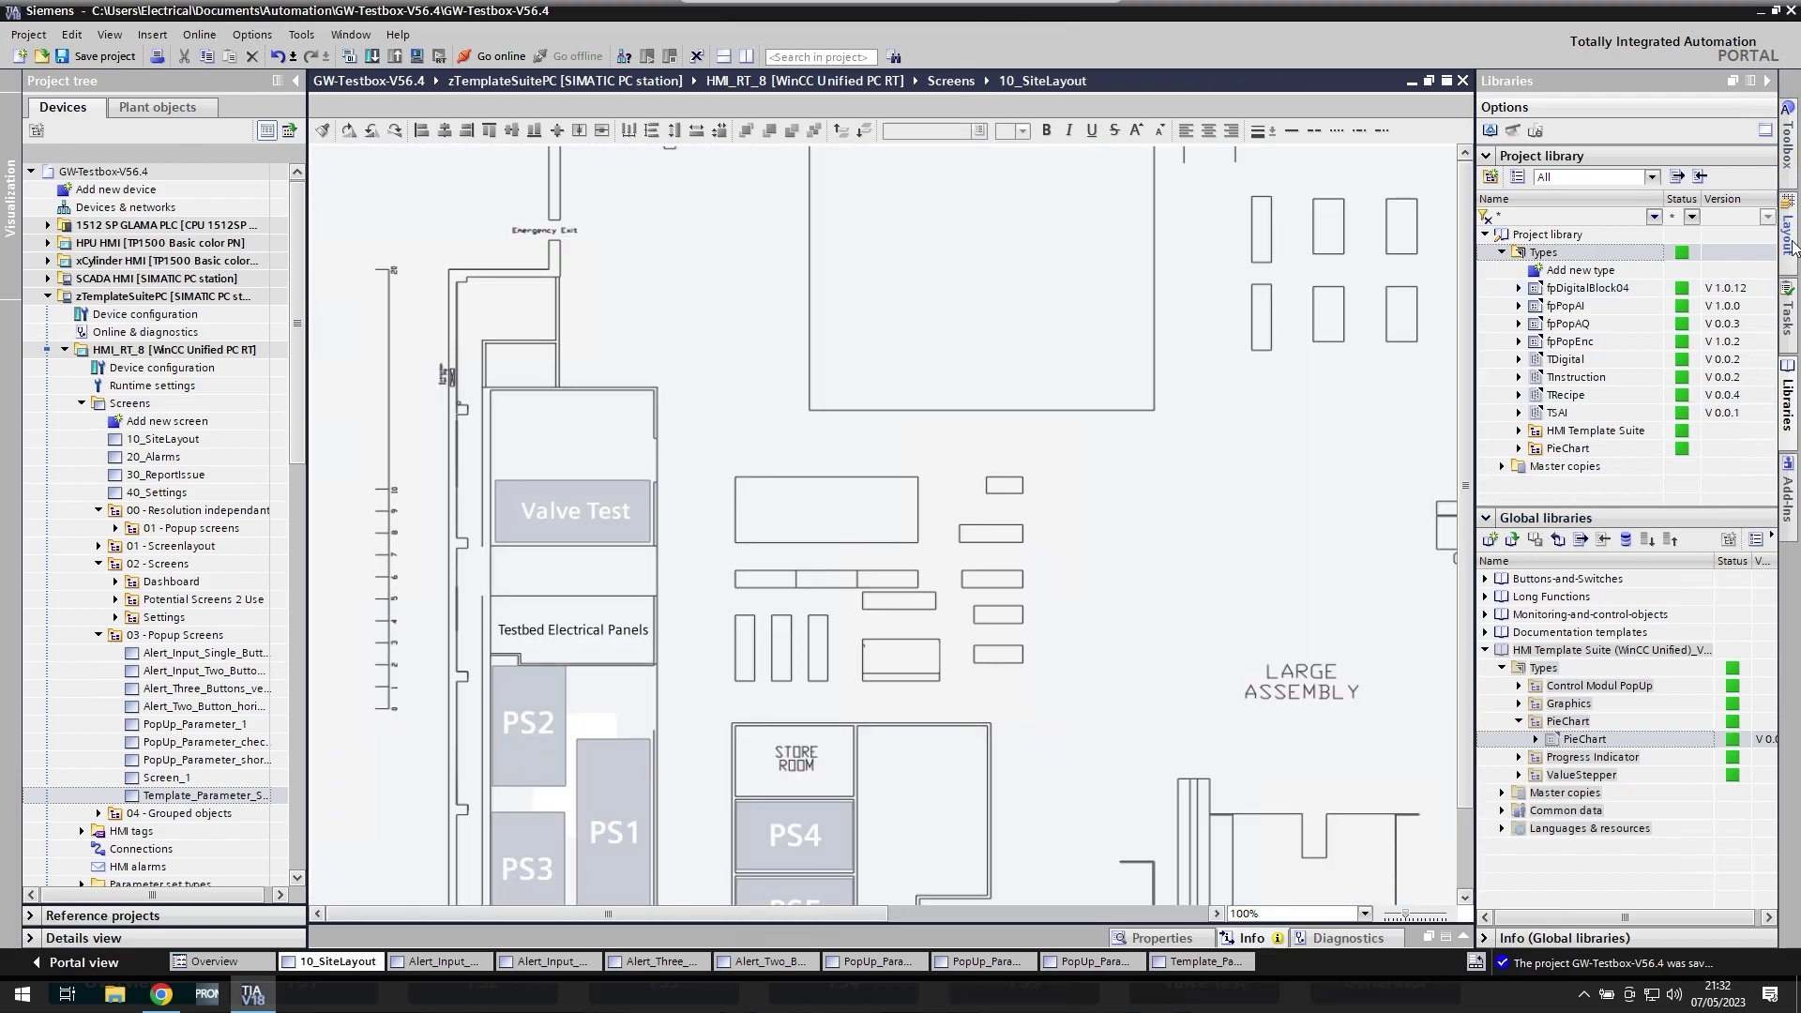
- Add a screen window for Alert_Input_Single_Button_1, clearing Can be maximized and Can be sized
left_click(1790, 239)
left_click(1788, 141)
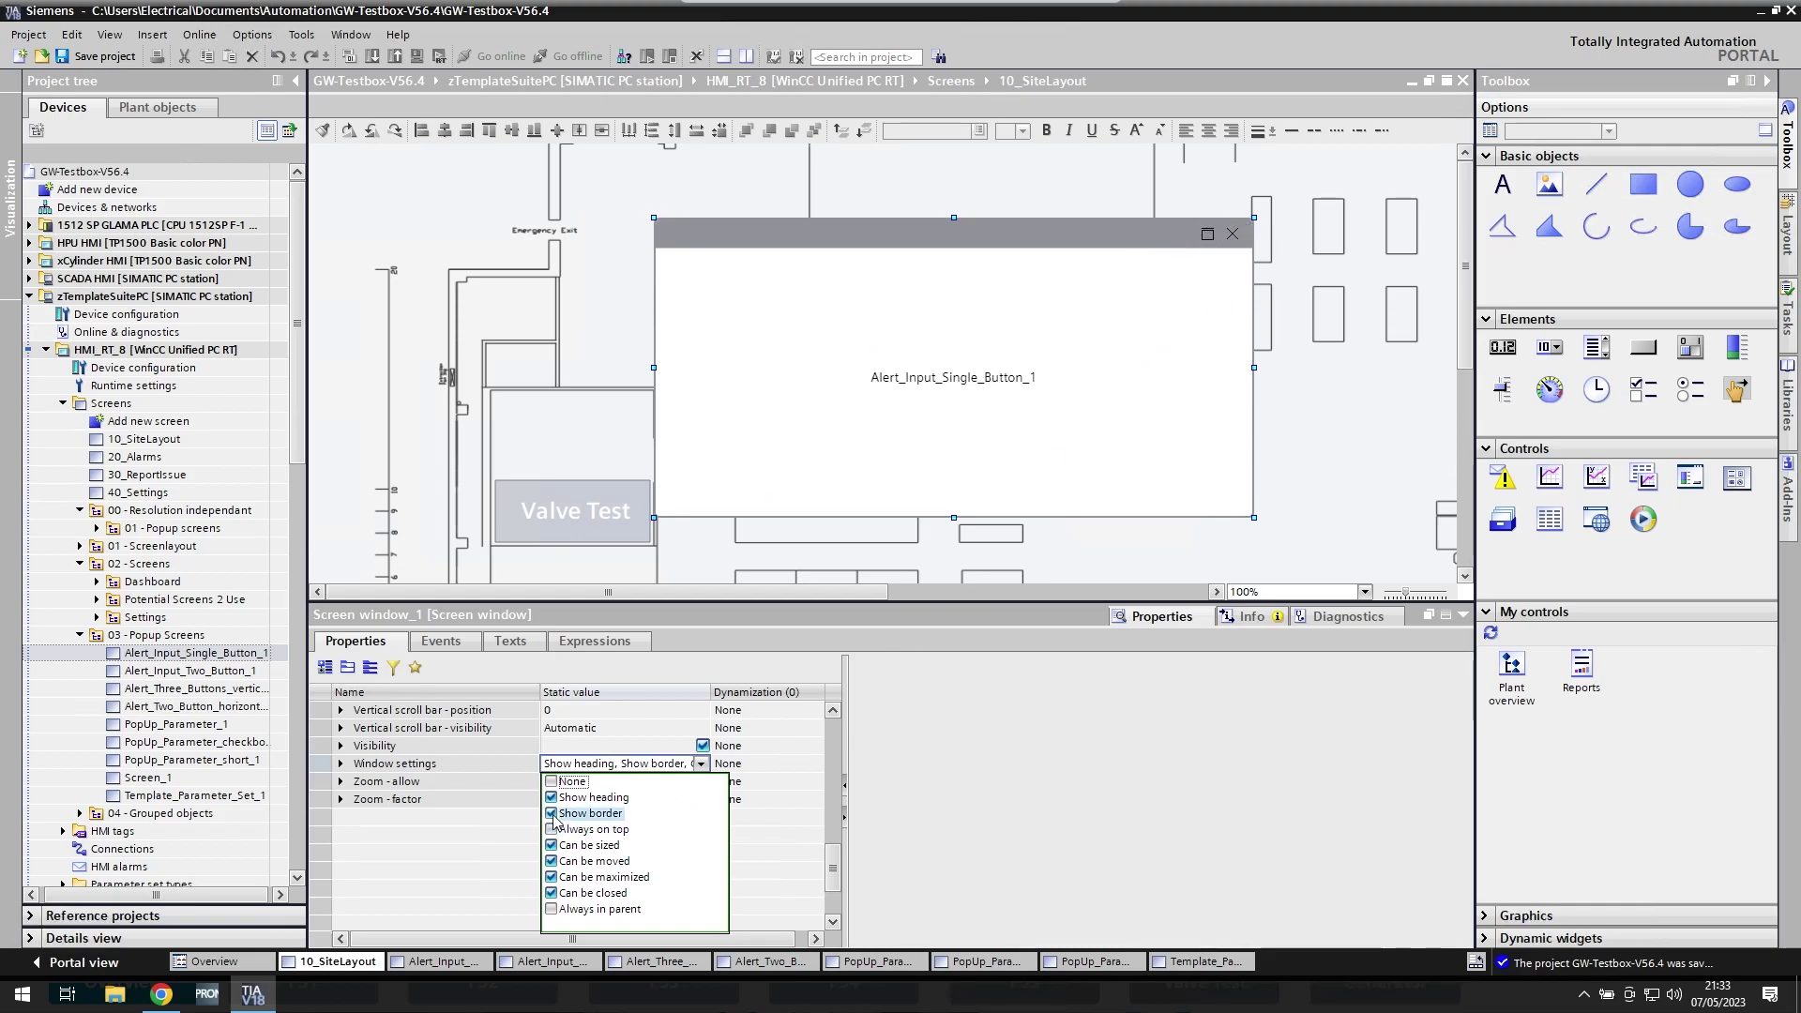
left_click(552, 876)
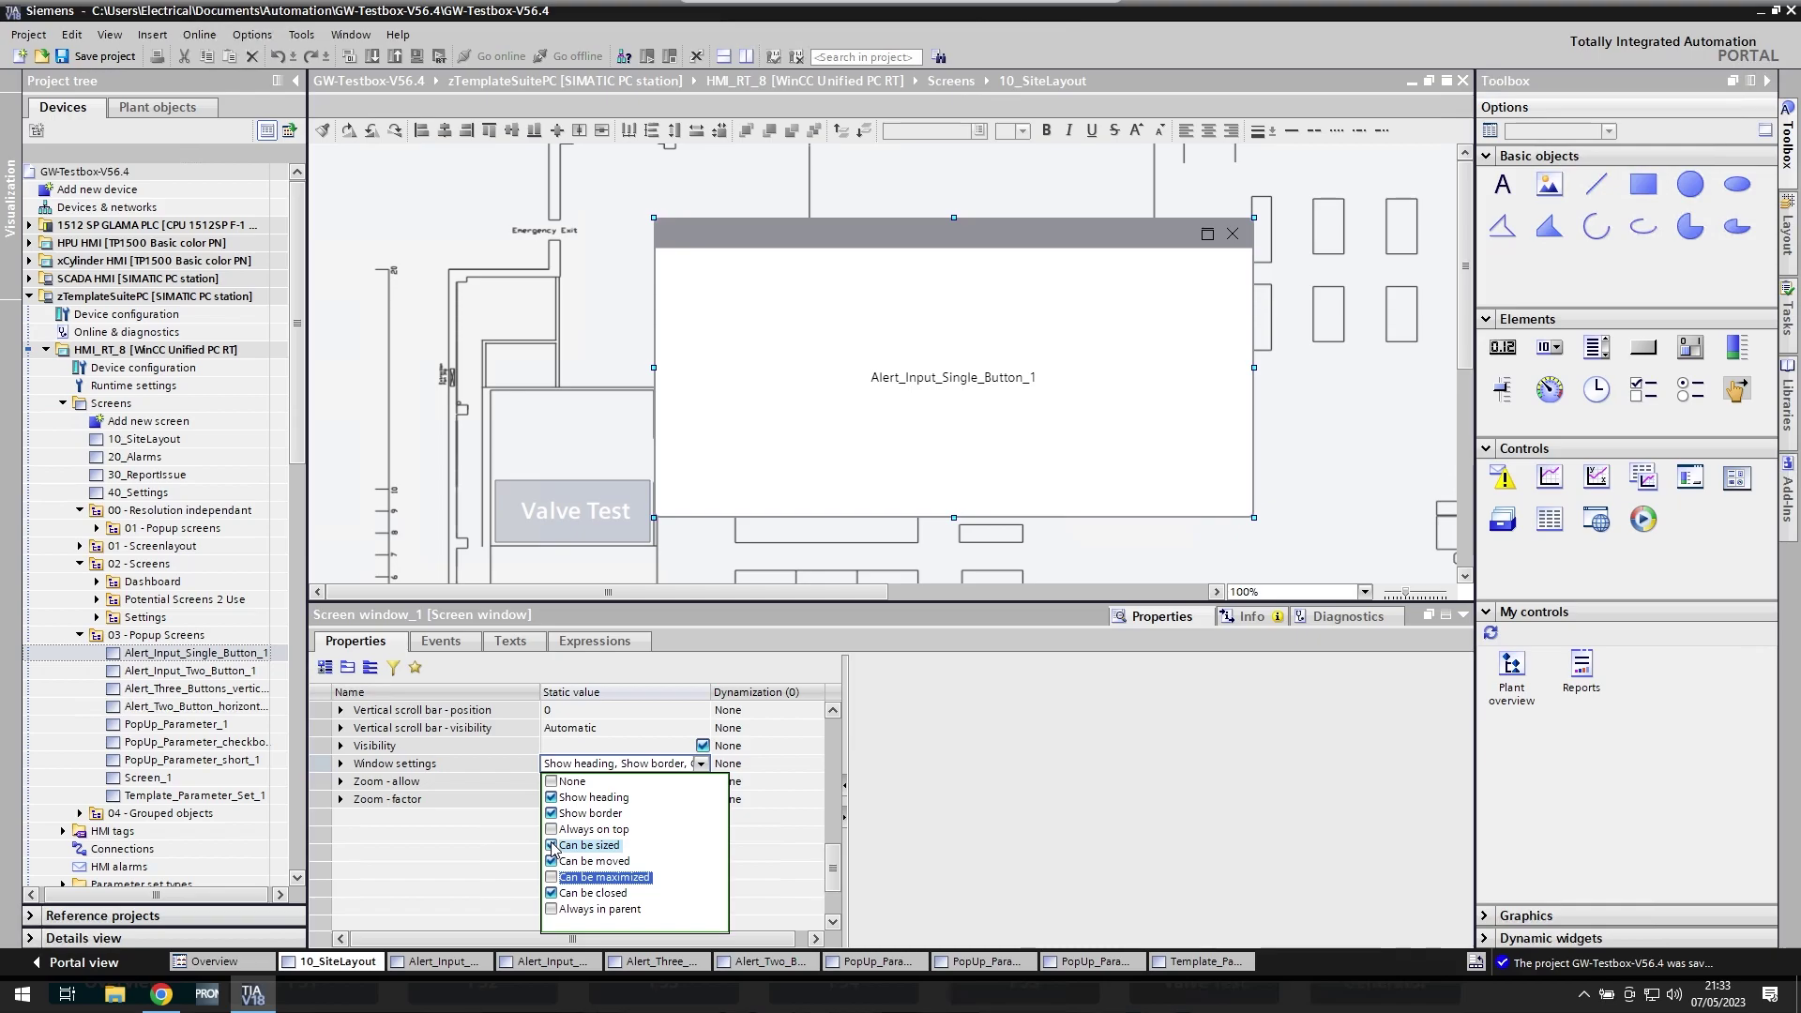
left_click(552, 846)
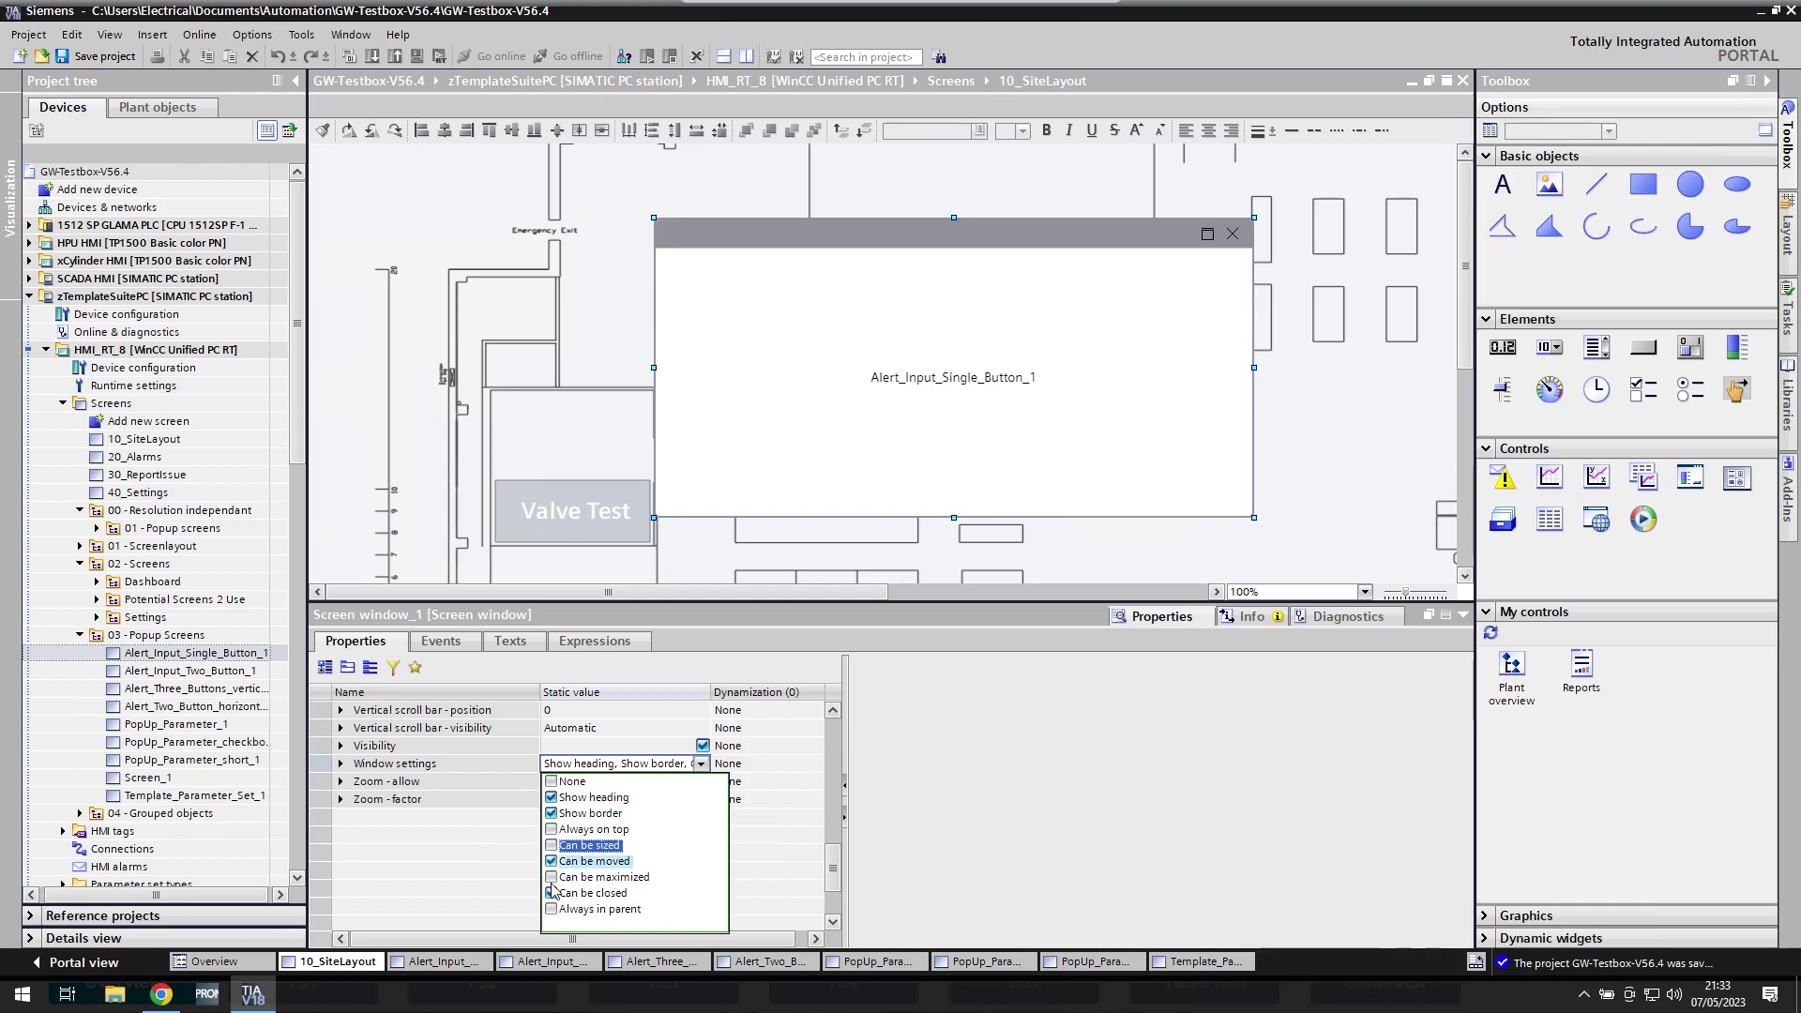
left_click(661, 763)
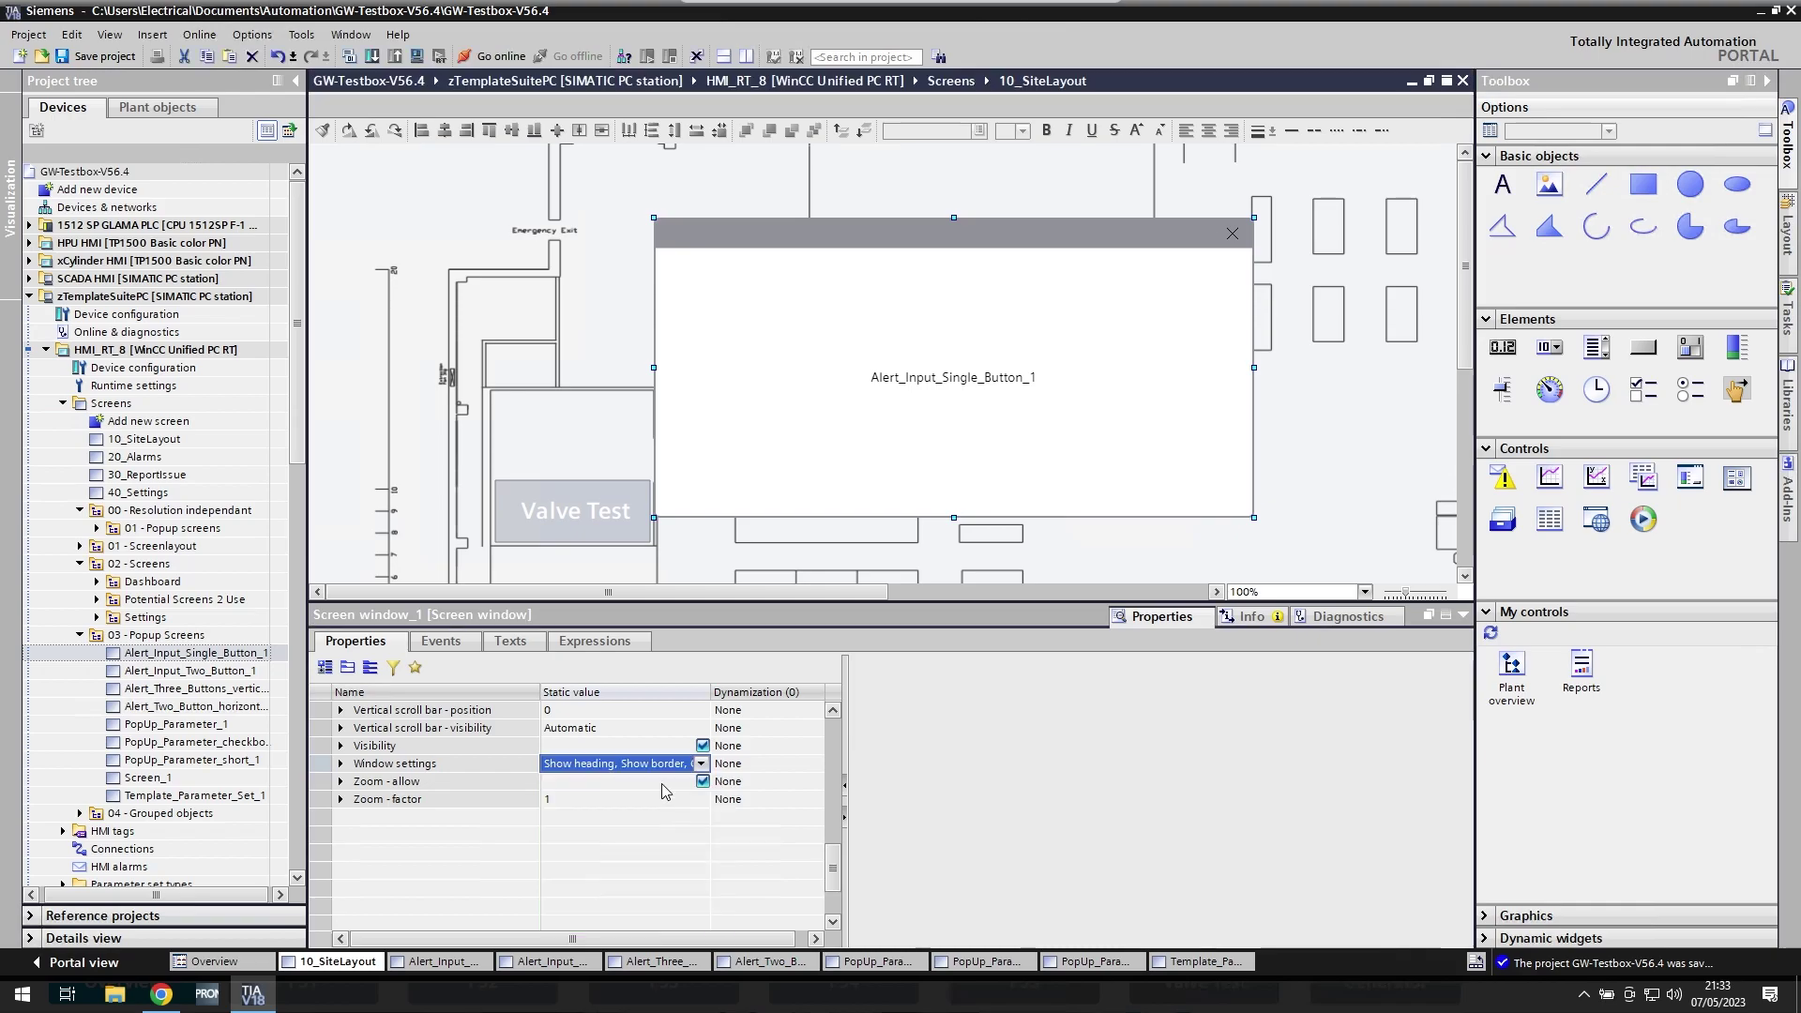
- Set Size - fit to 'Fit window to screen' and shrink the screen window to a small box
scroll(834, 879, "up", 1)
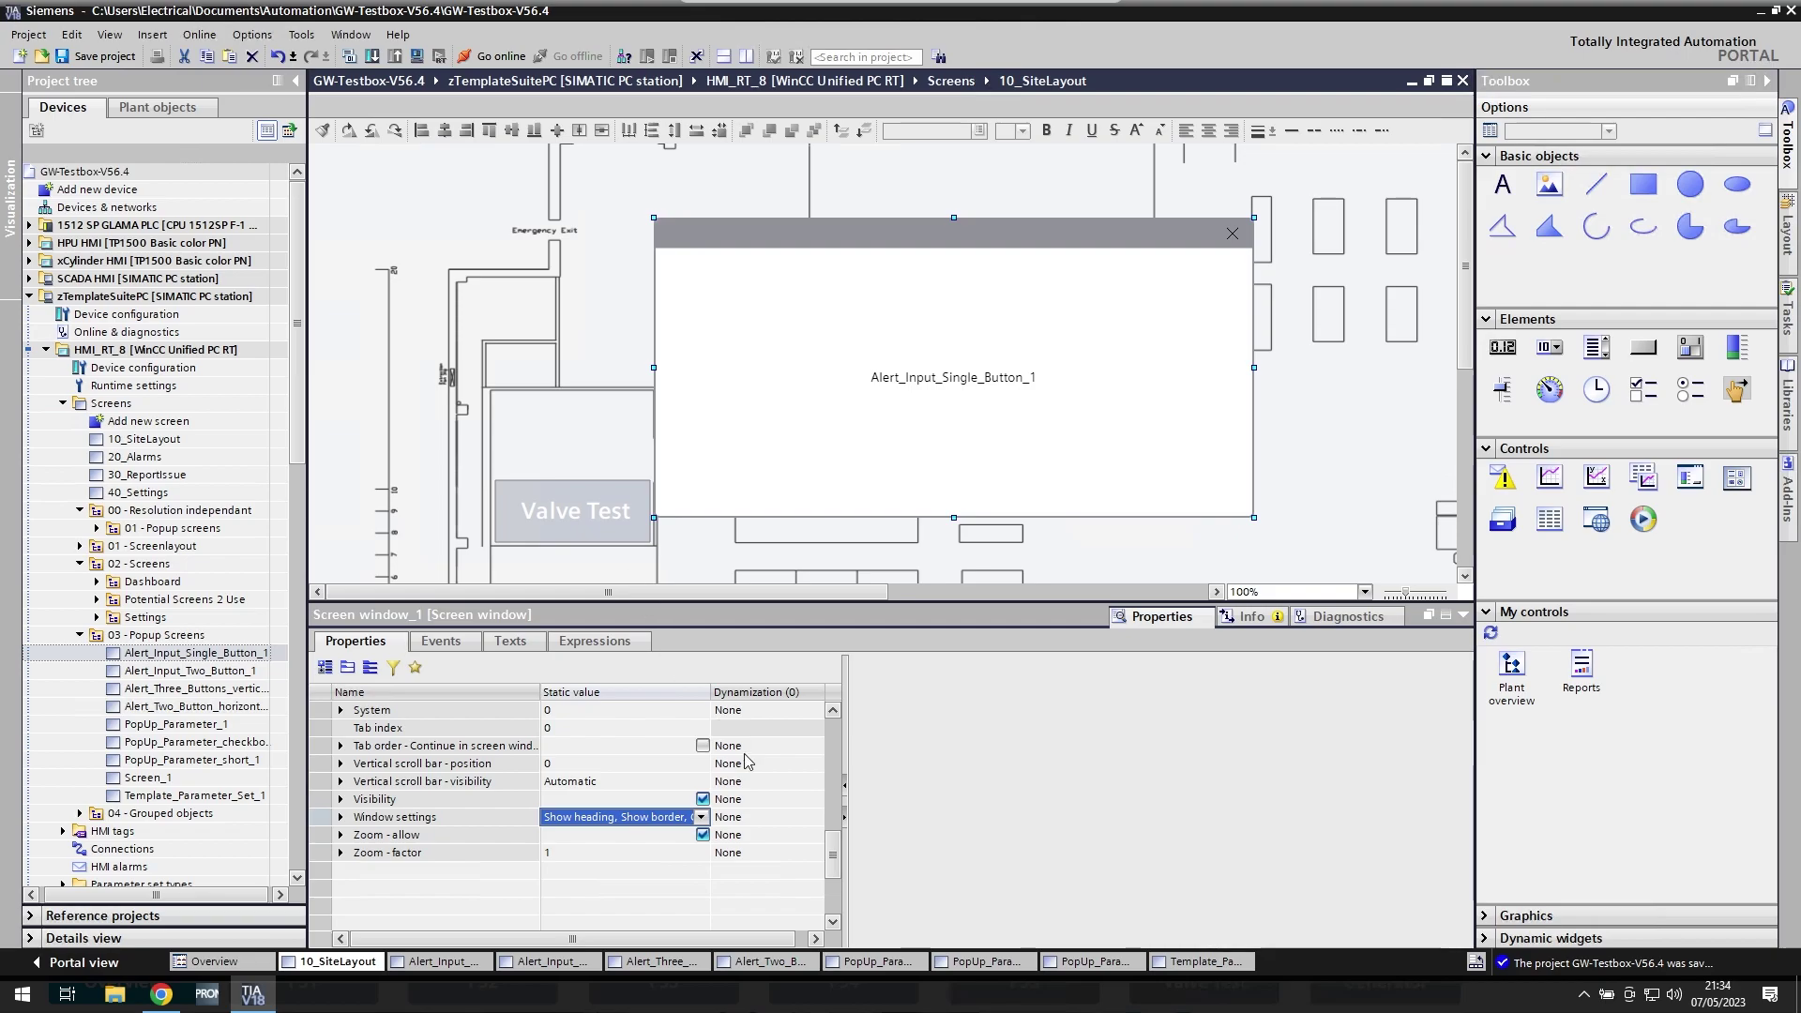
scroll(814, 870, "up", 2)
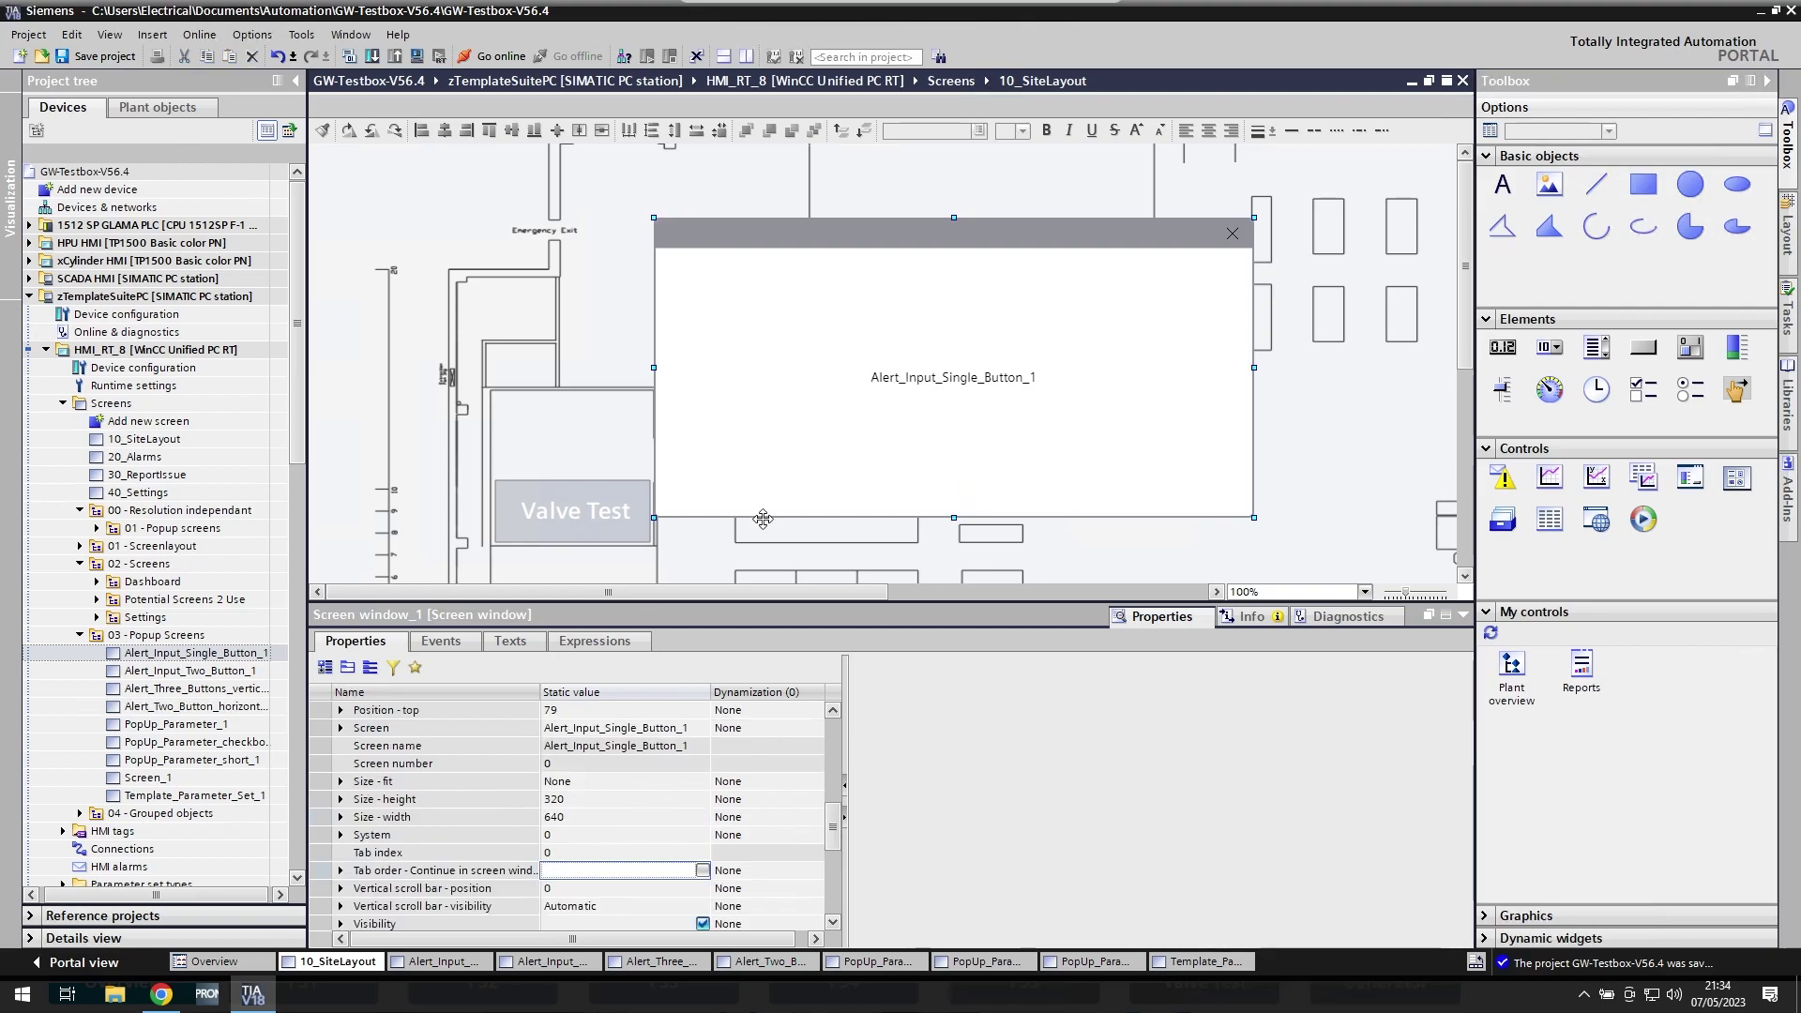
left_click(635, 786)
left_click(700, 782)
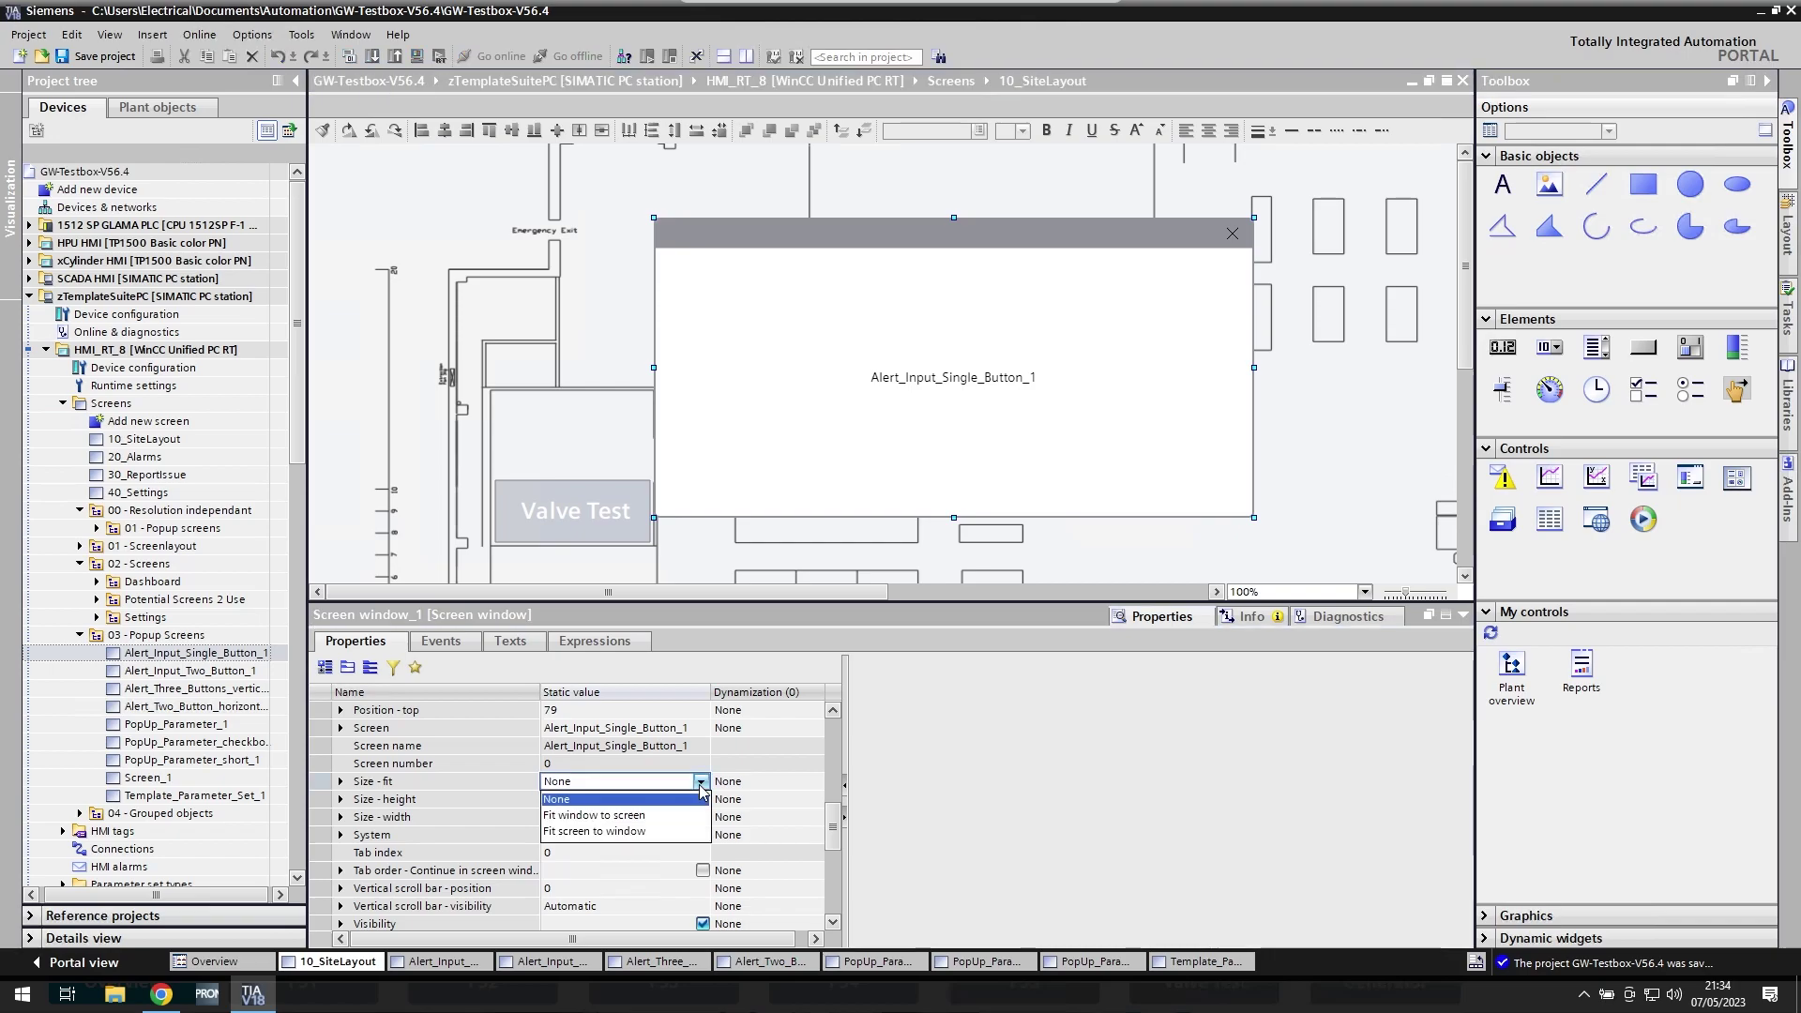
left_click(700, 784)
left_click(700, 786)
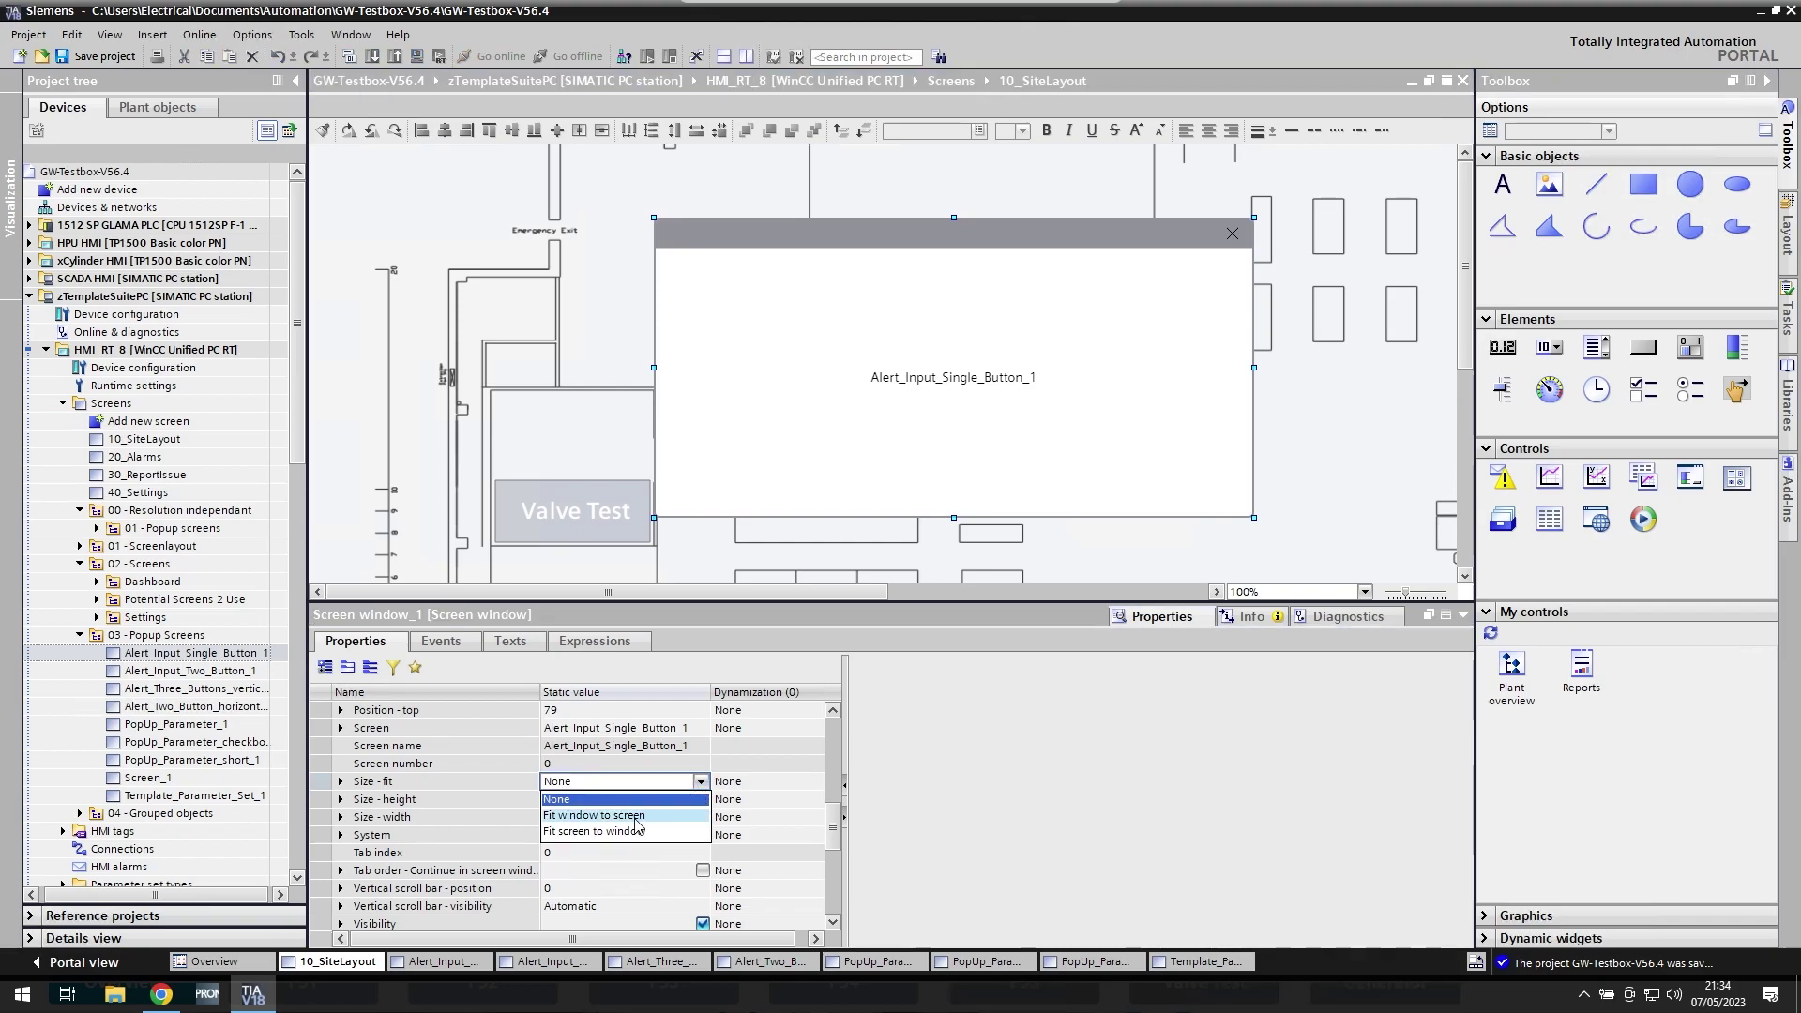
left_click(636, 818)
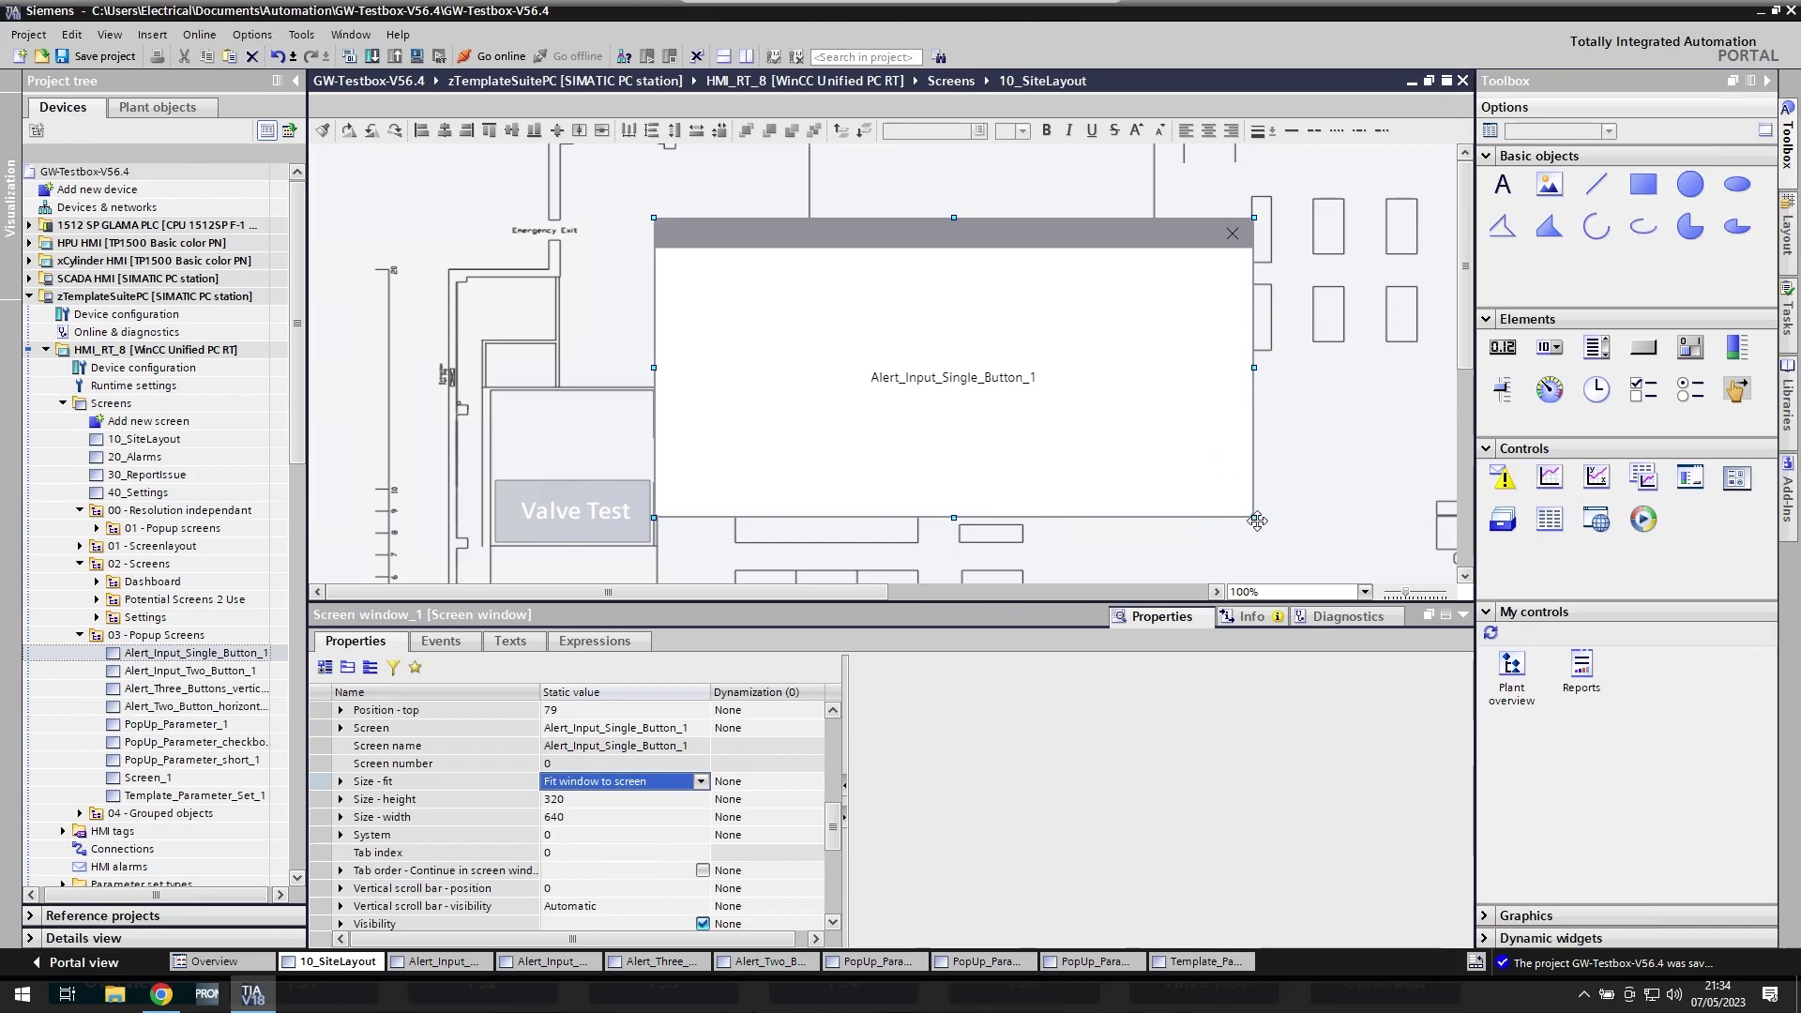
left_click_drag(1254, 517, 723, 427)
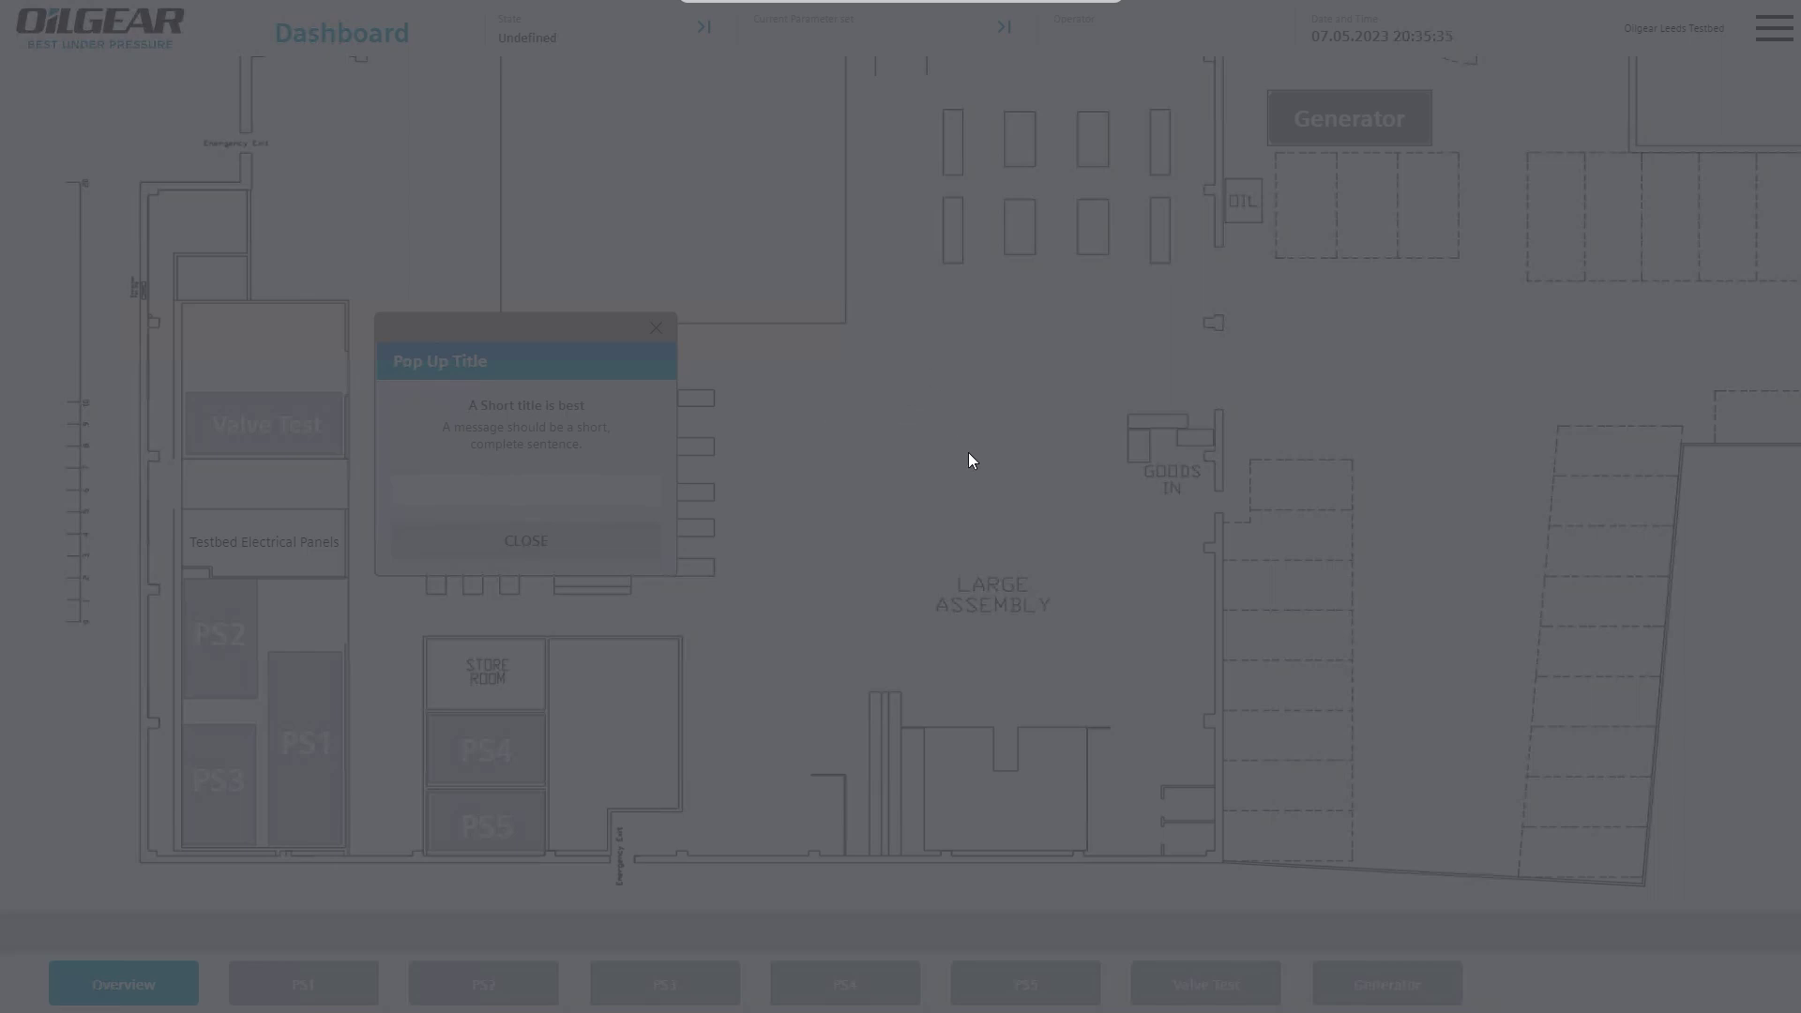
- Return to TIA Portal after checking the alert popup in runtime
key("alt+Tab")
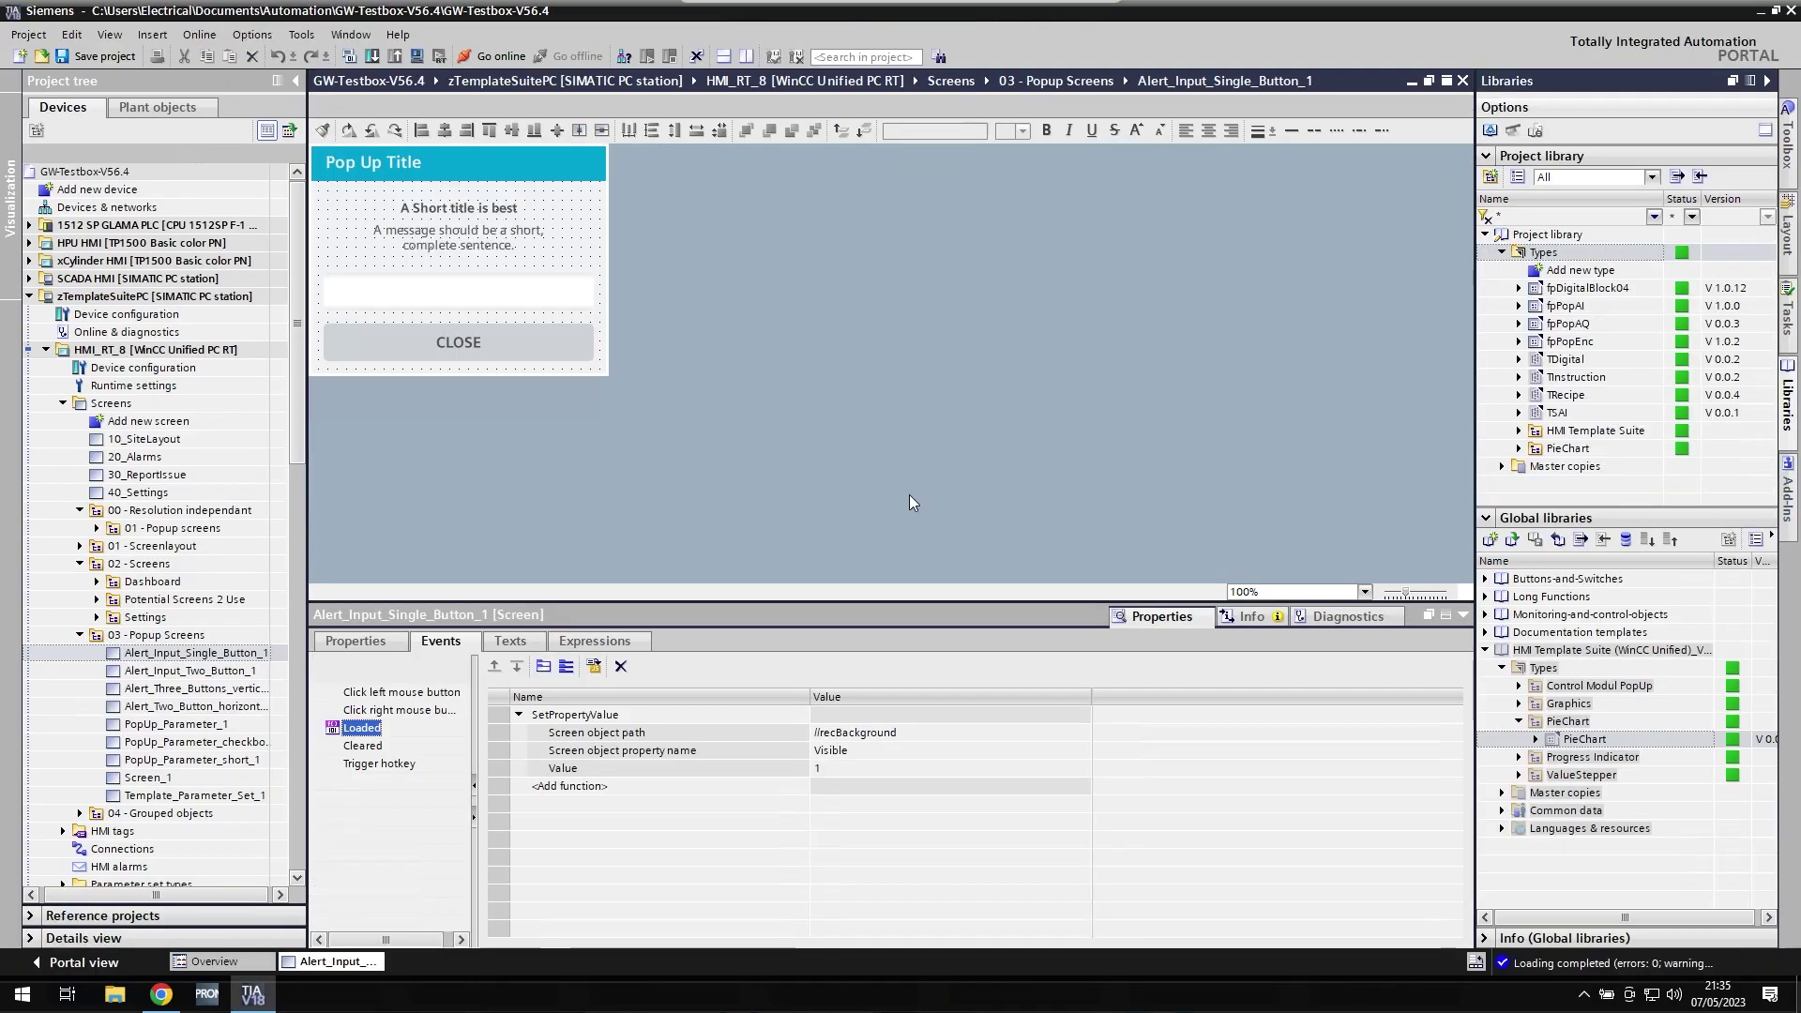
- Delete SetPropertyValue from Alert_Input_Single_Button_1's Loaded event and start the simulation
left_click(663, 365)
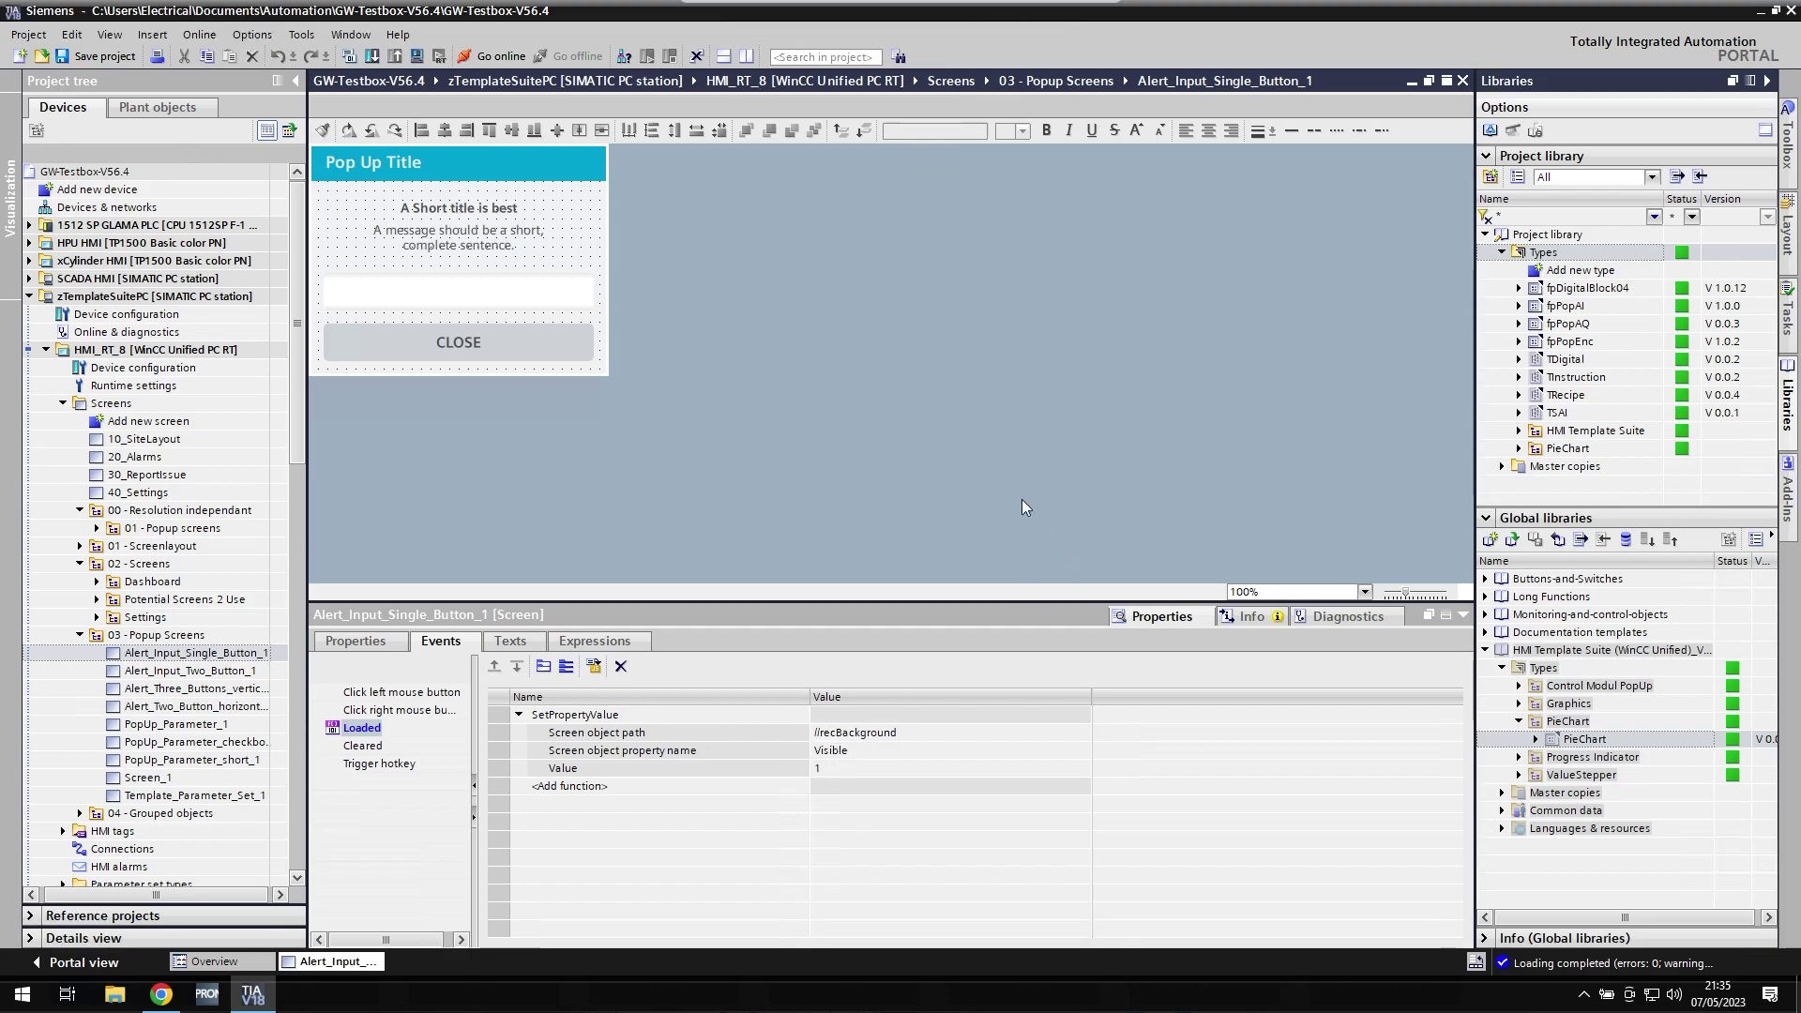
right_click(593, 720)
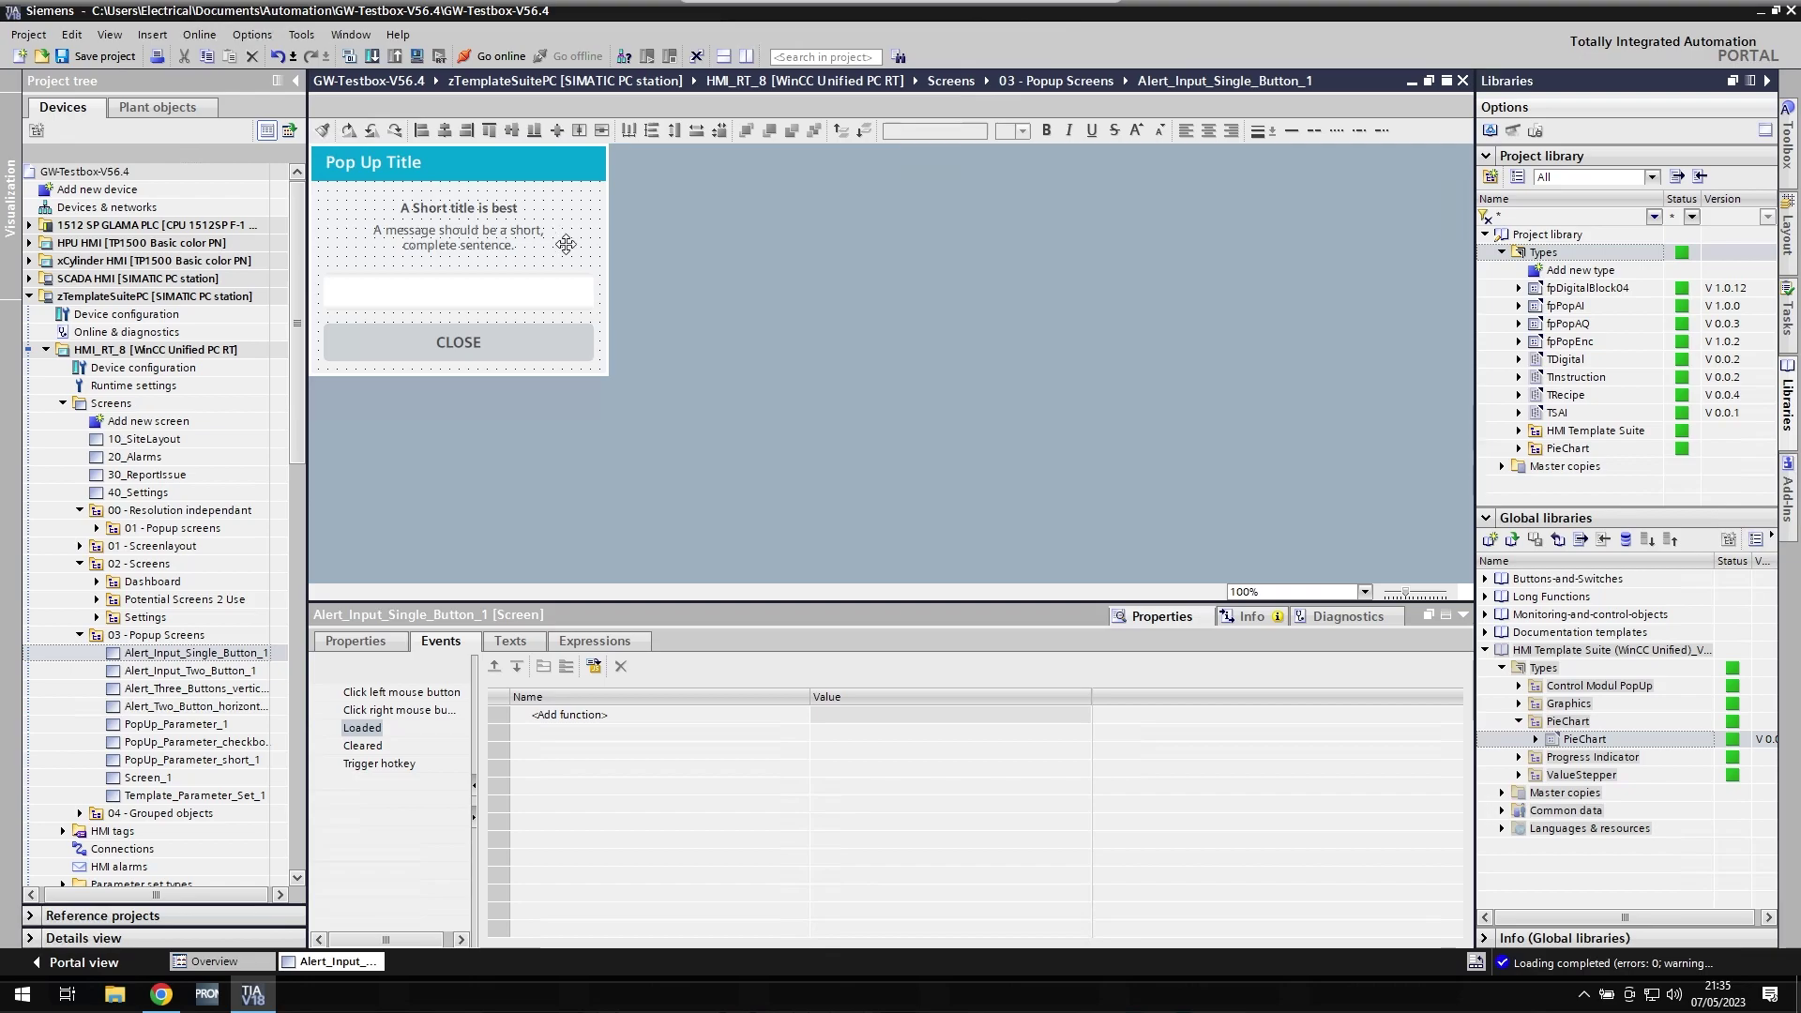
left_click(416, 56)
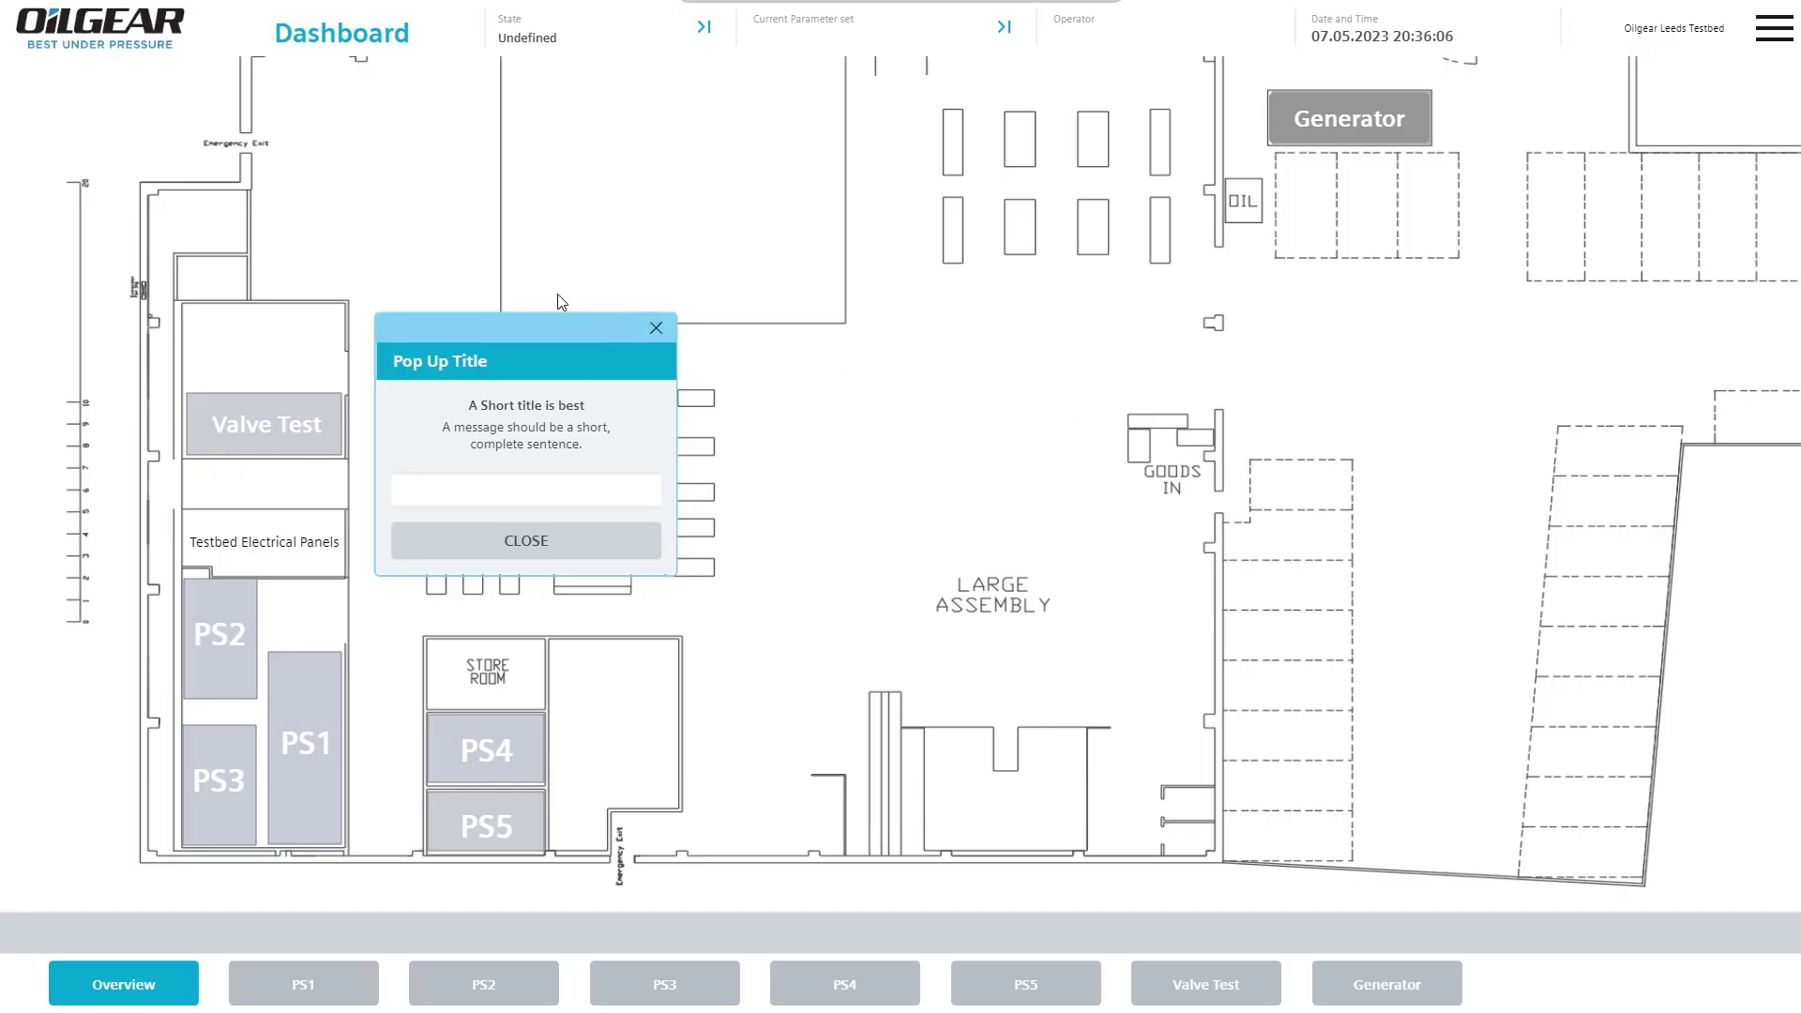
- Drag the runtime alert popup twice, close it, and bring the browser HMI forward
left_click_drag(582, 328, 809, 167)
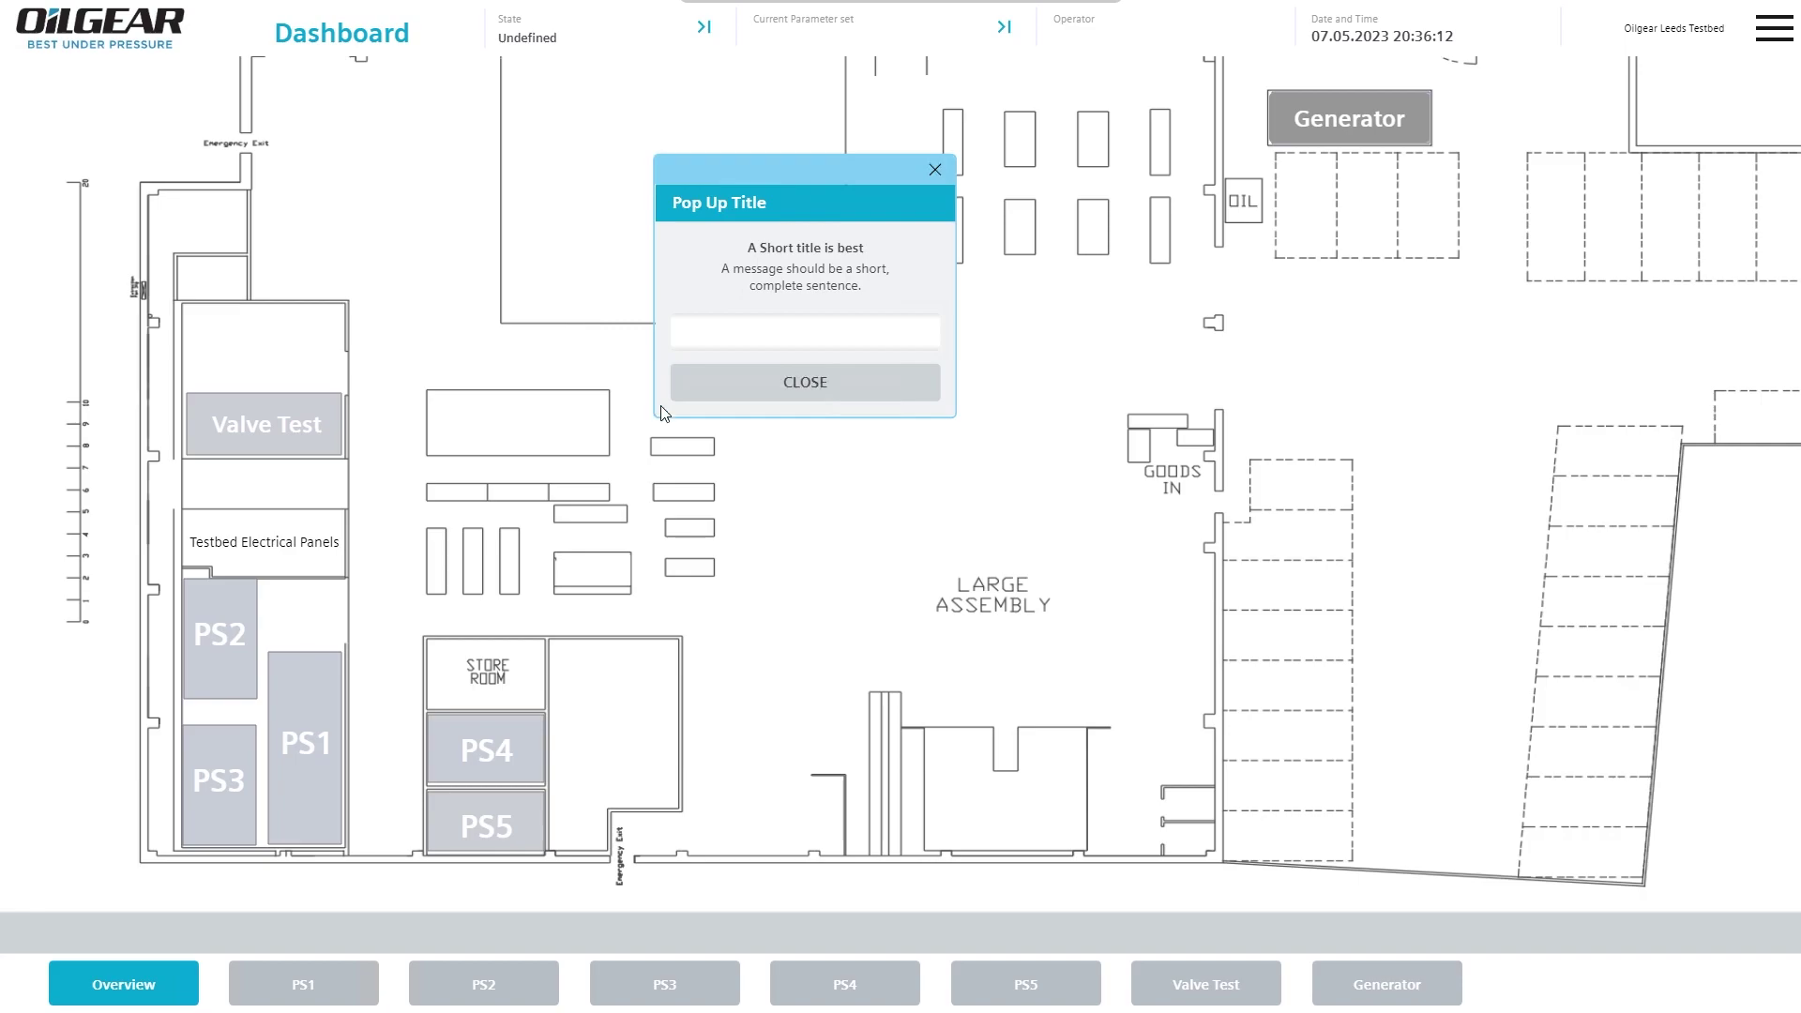
left_click_drag(657, 163, 801, 220)
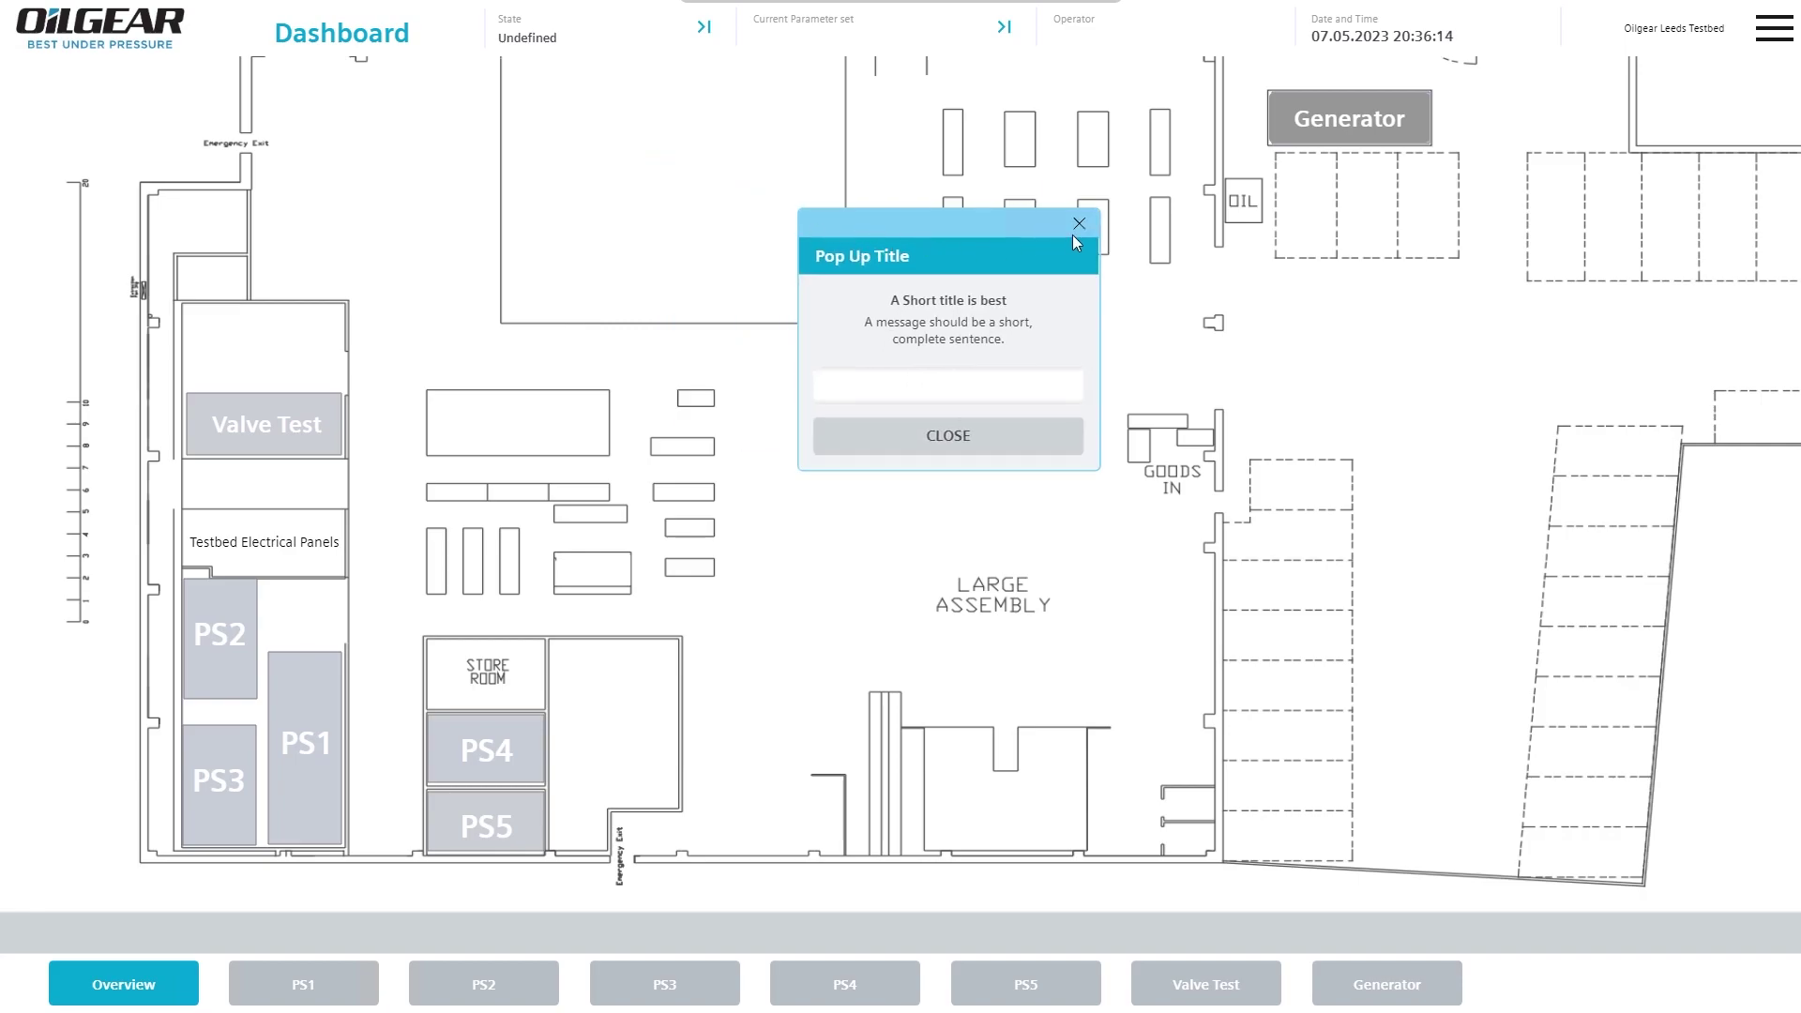
left_click(1080, 226)
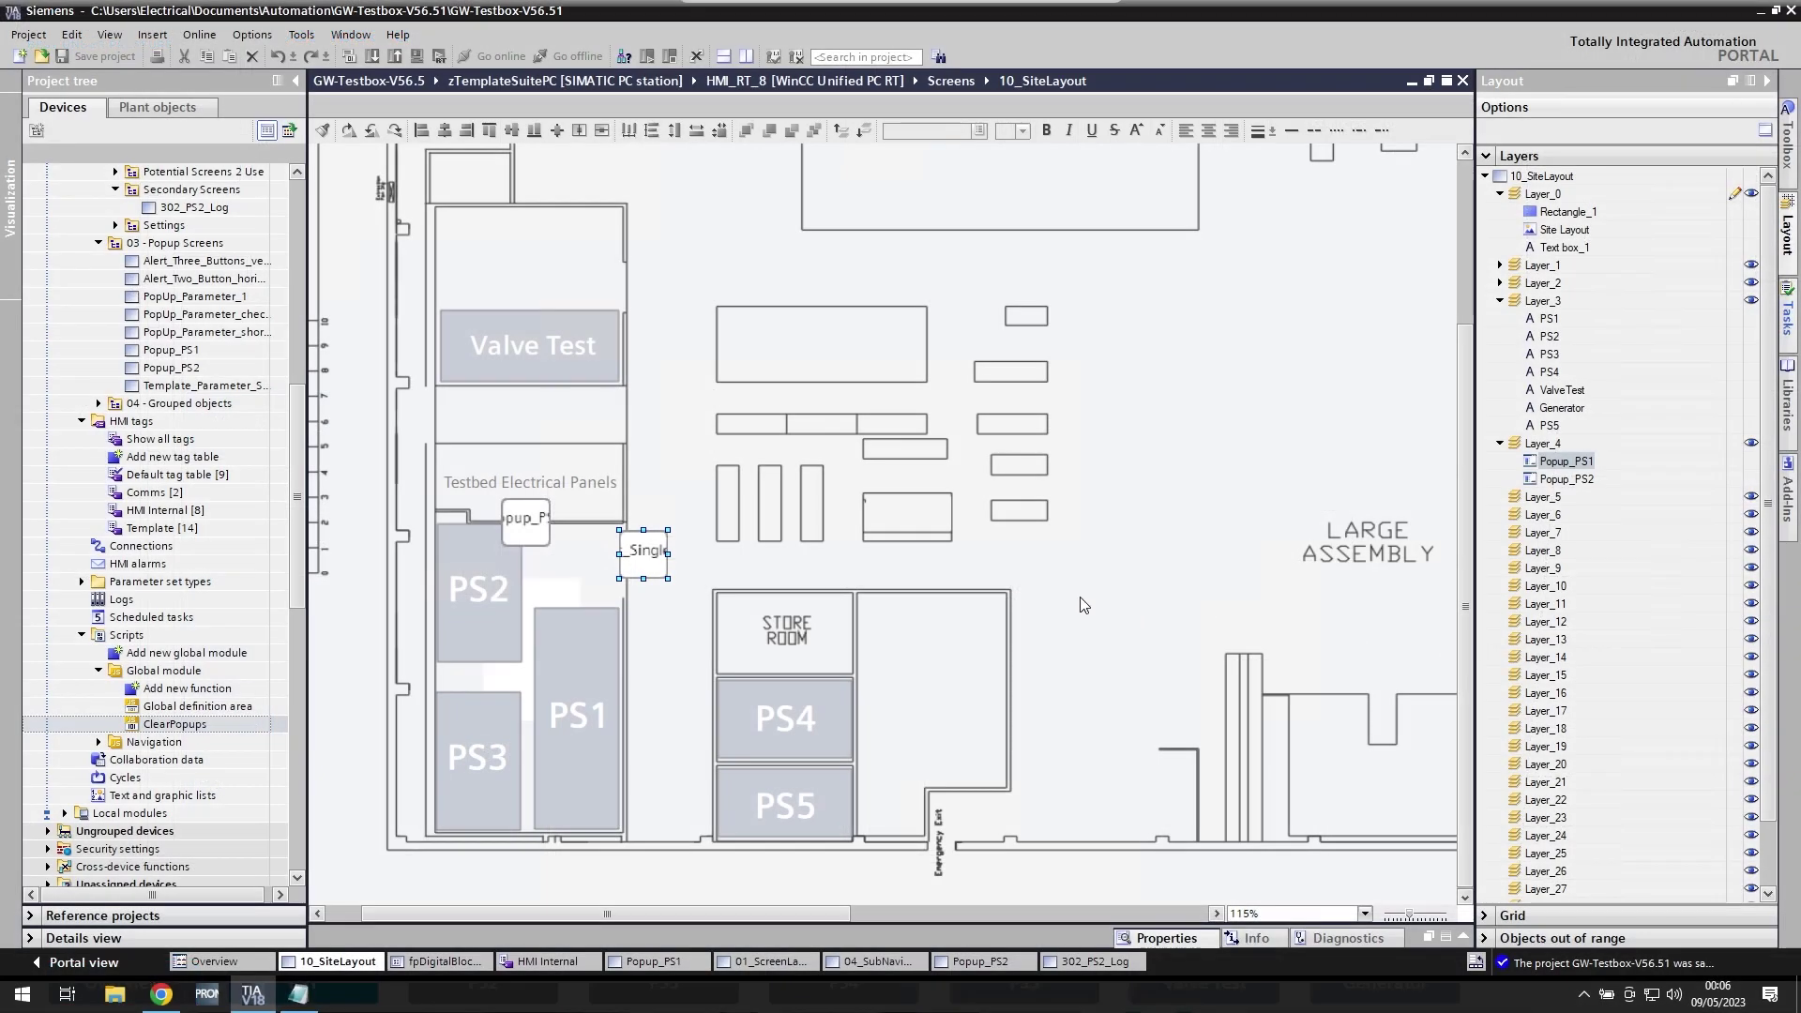
left_click(1083, 605)
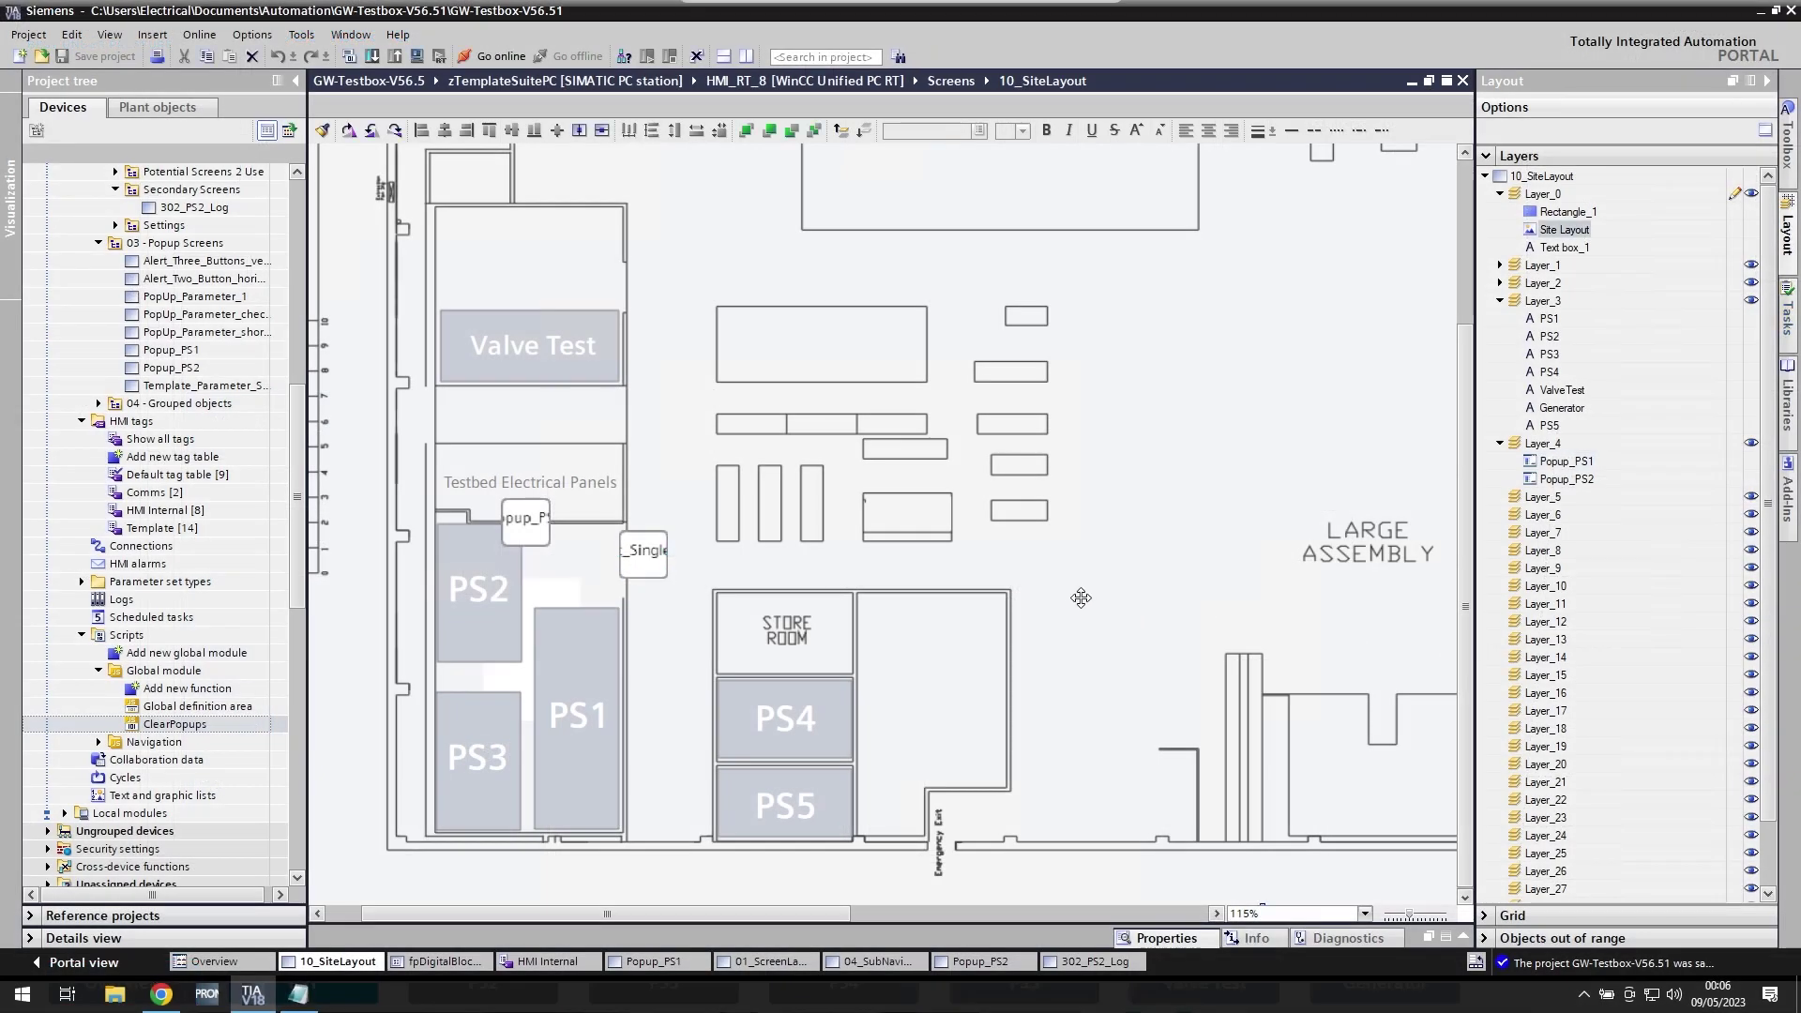
left_click(164, 995)
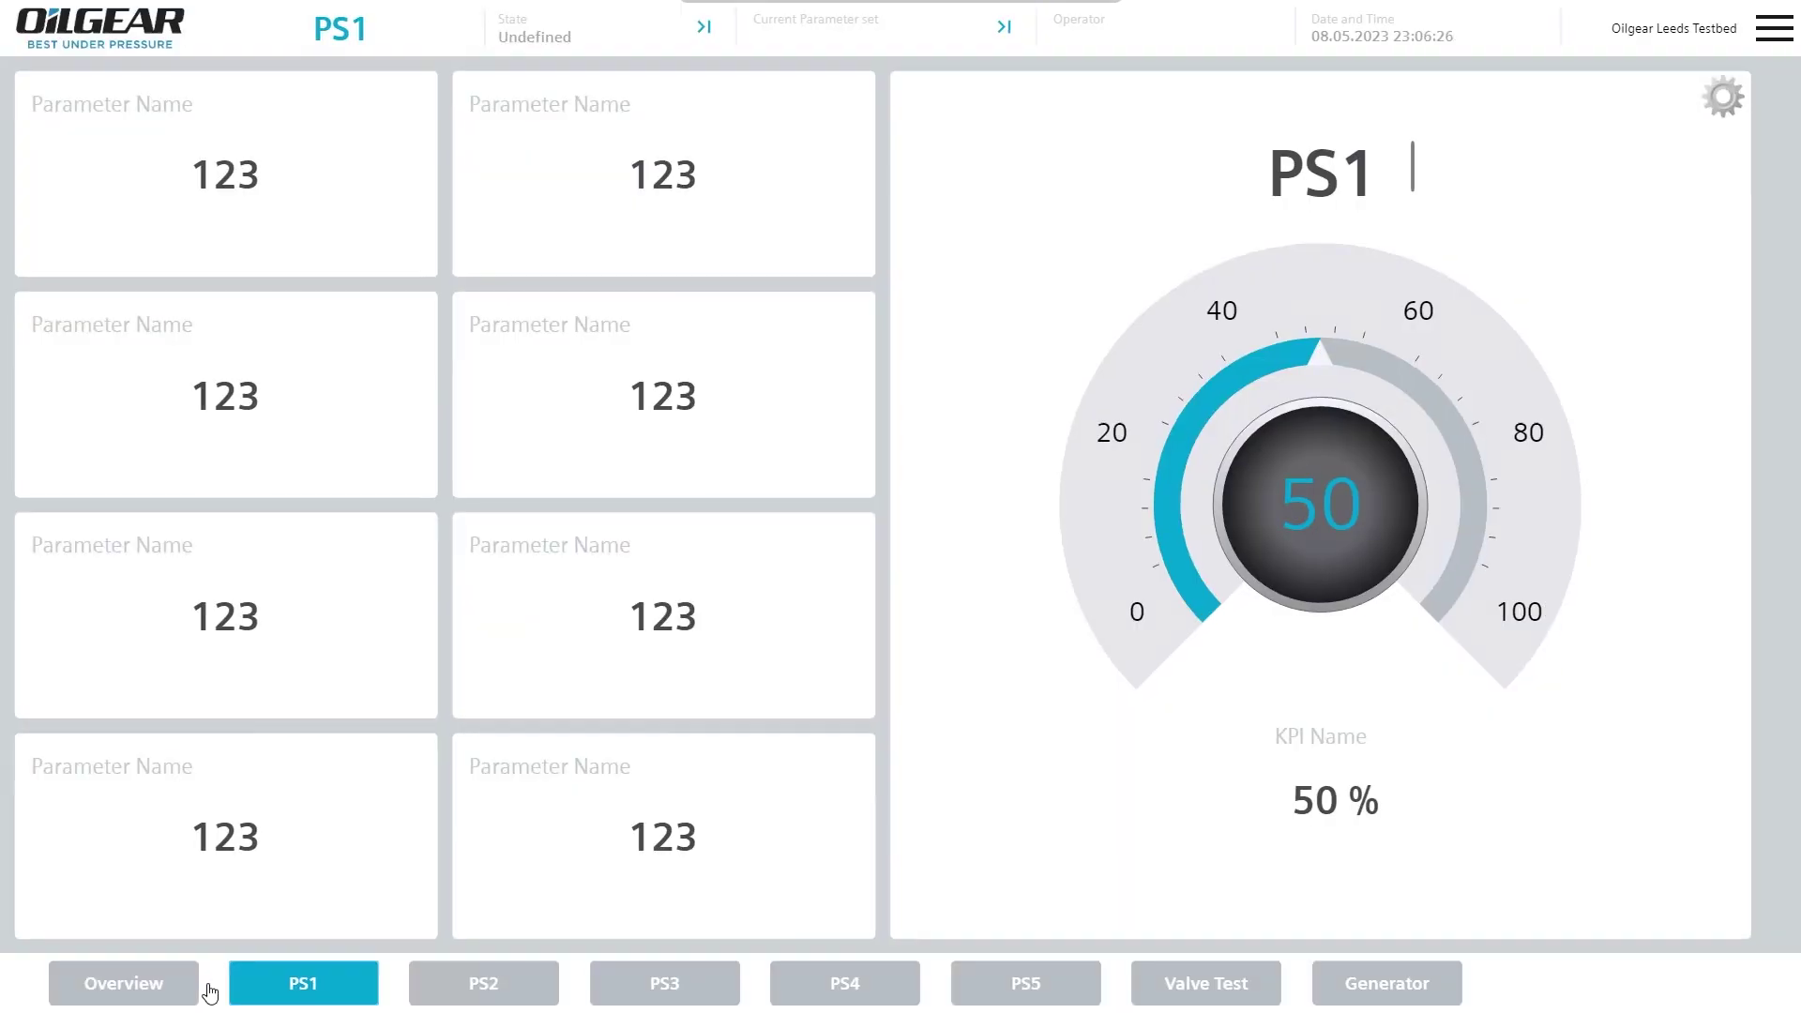
- From the Dashboard, open the PS1 page via its popup's View More, then return to Overview
left_click(156, 37)
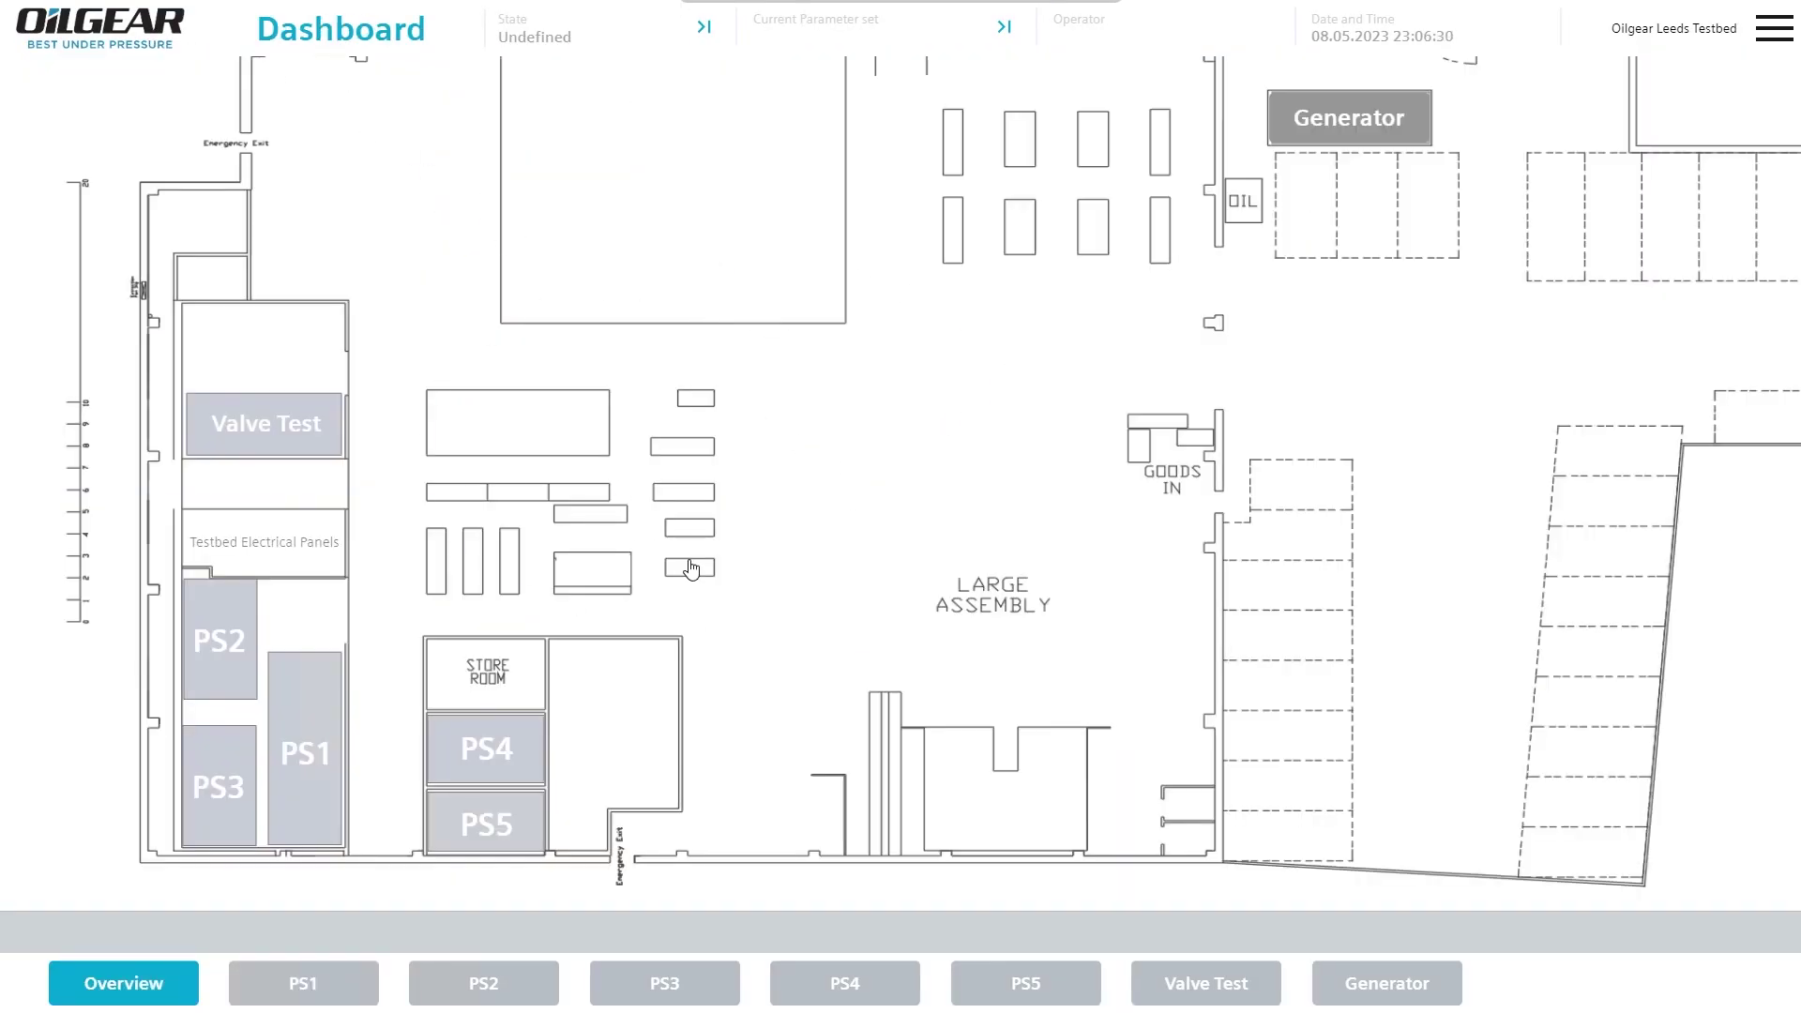
left_click(313, 705)
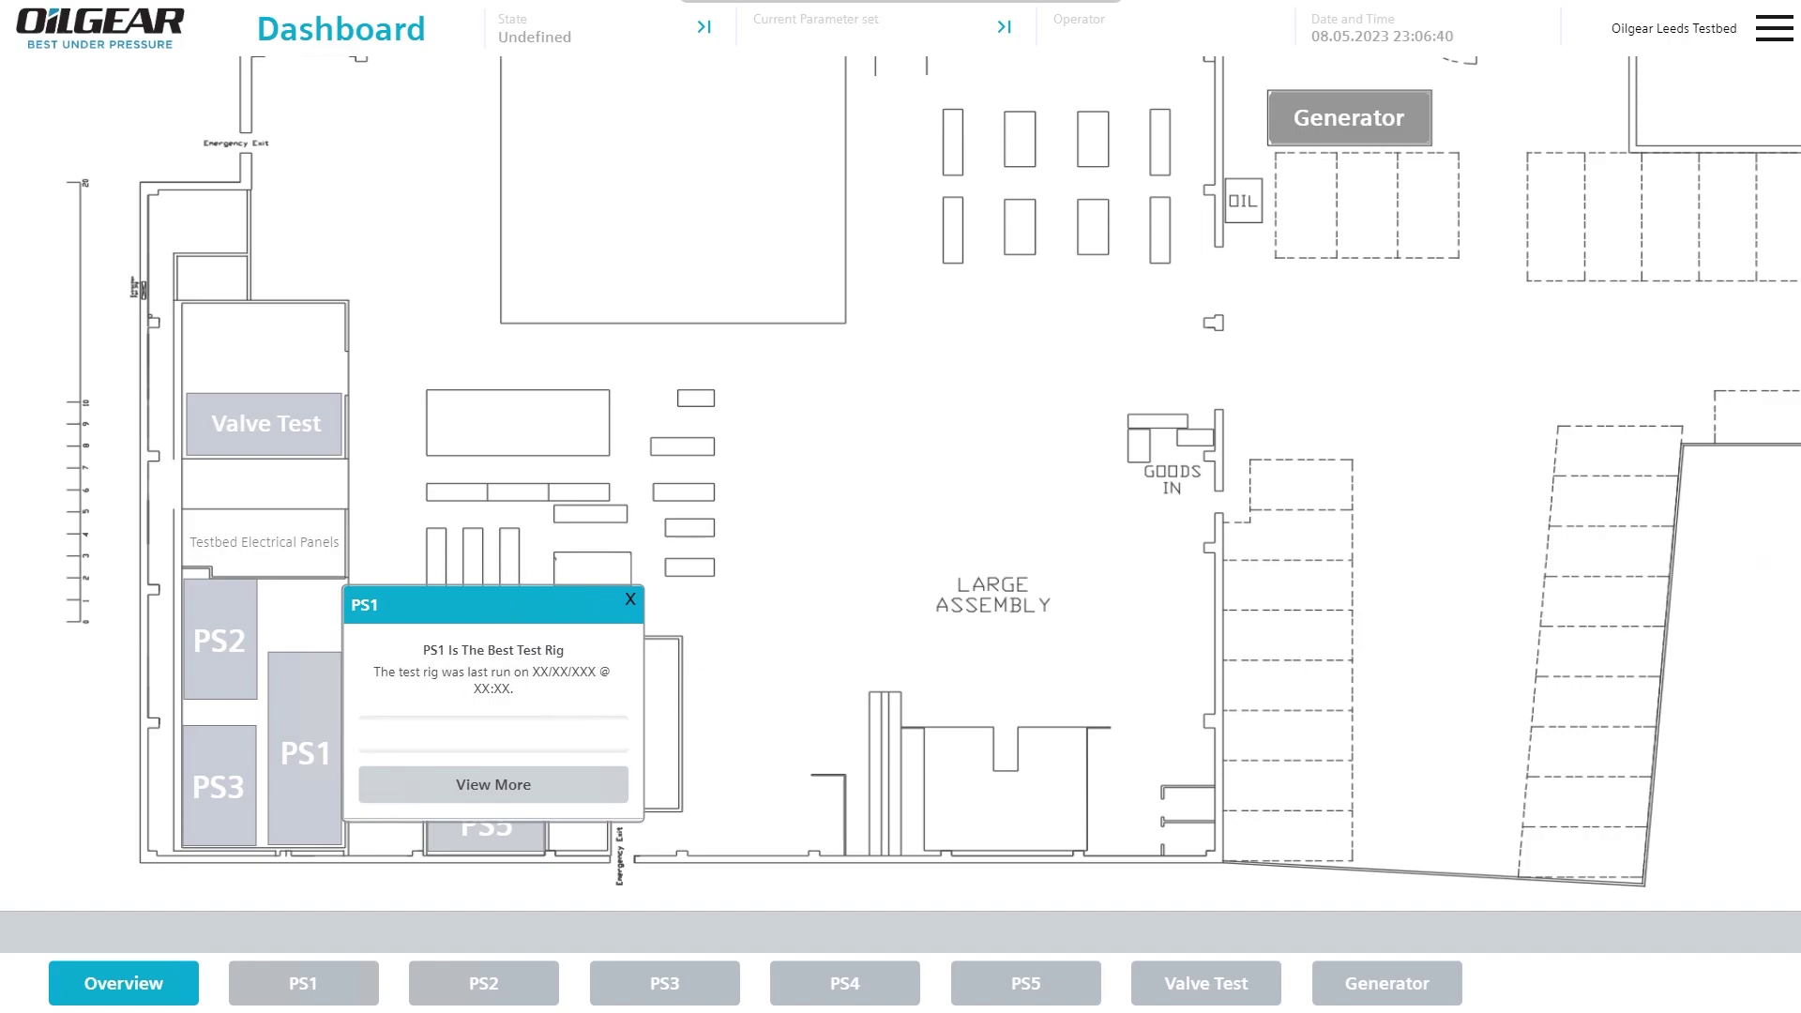
left_click(508, 788)
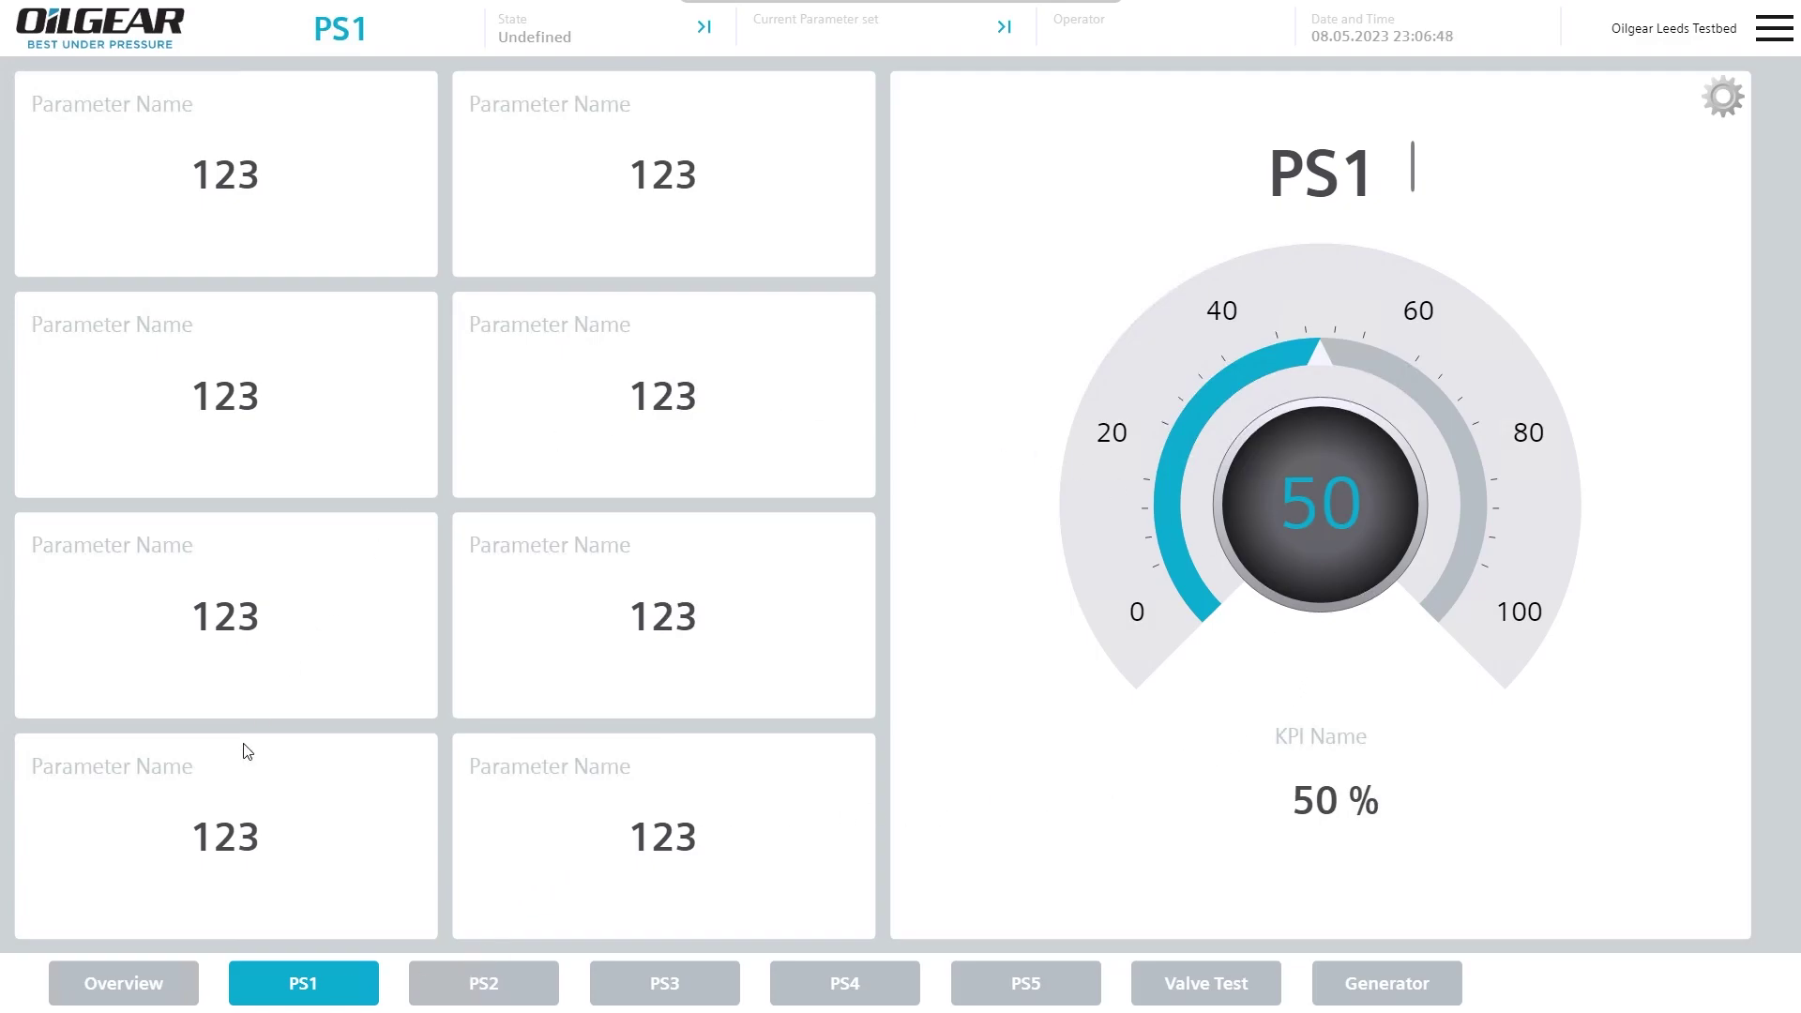
left_click(132, 986)
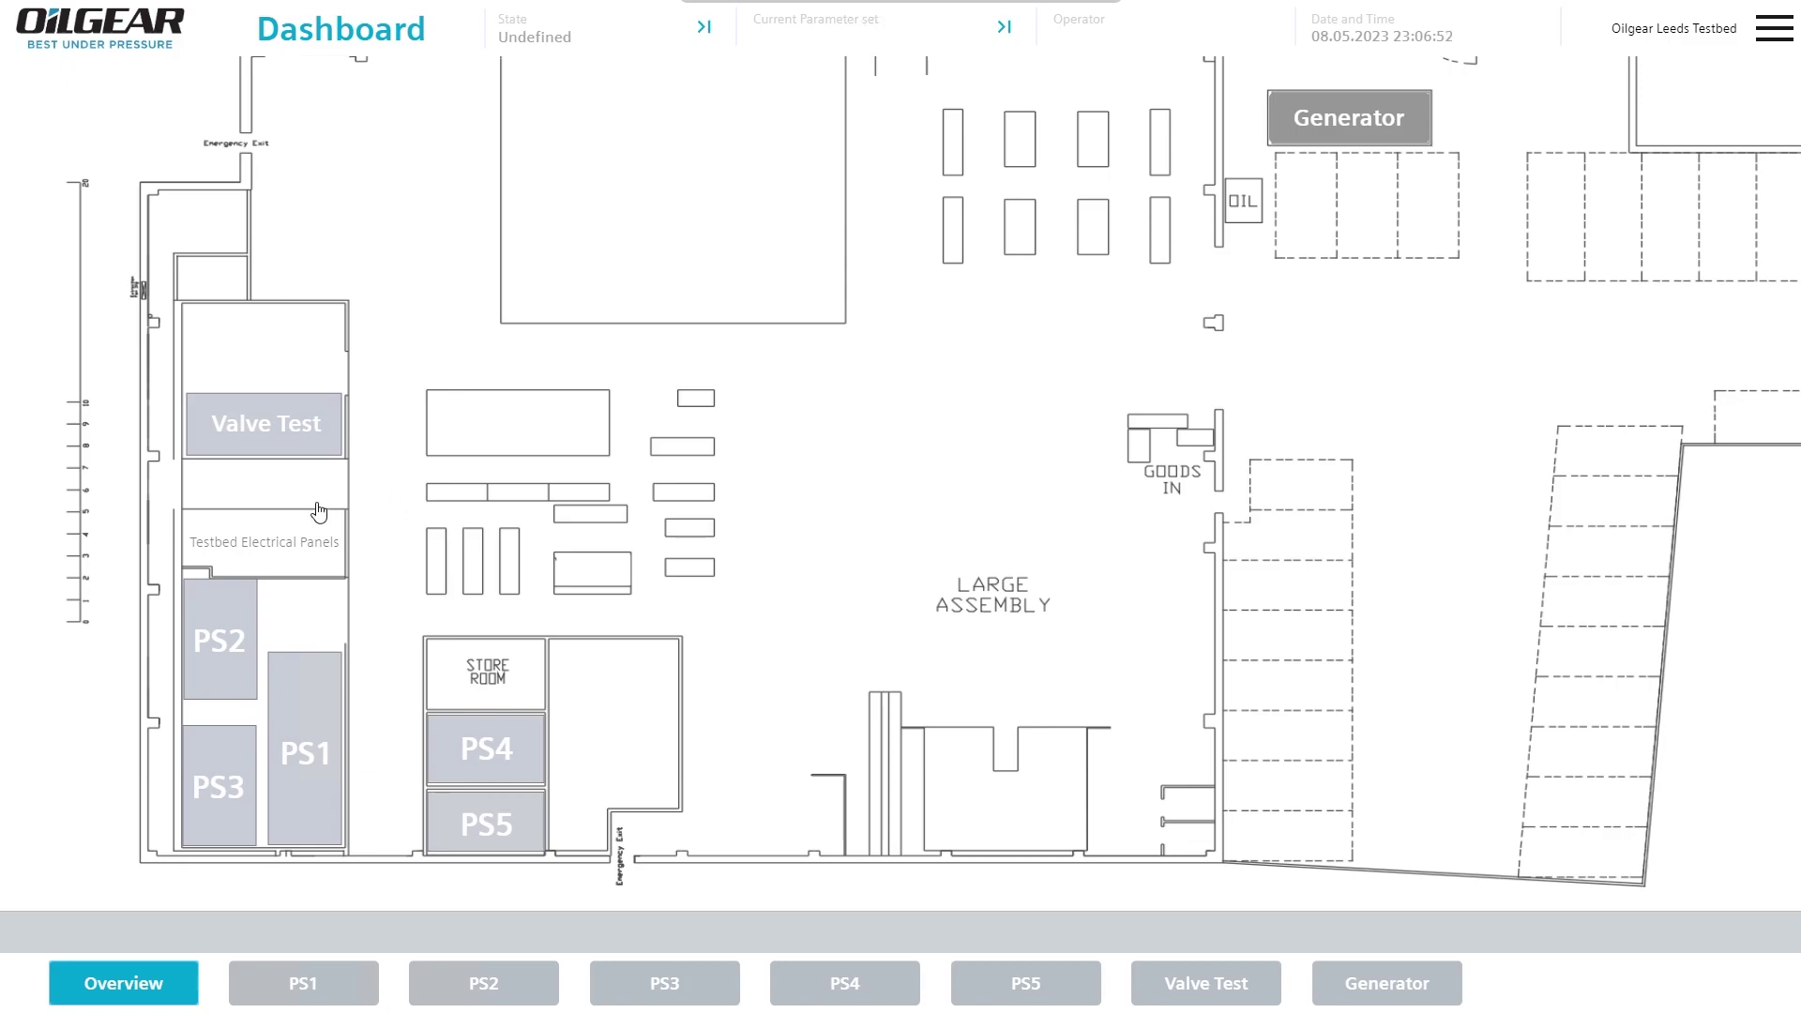
- Open the PS1 and PS2 popups, move PS2's up, then visit the PS1 and PS2 pages
left_click(306, 682)
left_click(225, 612)
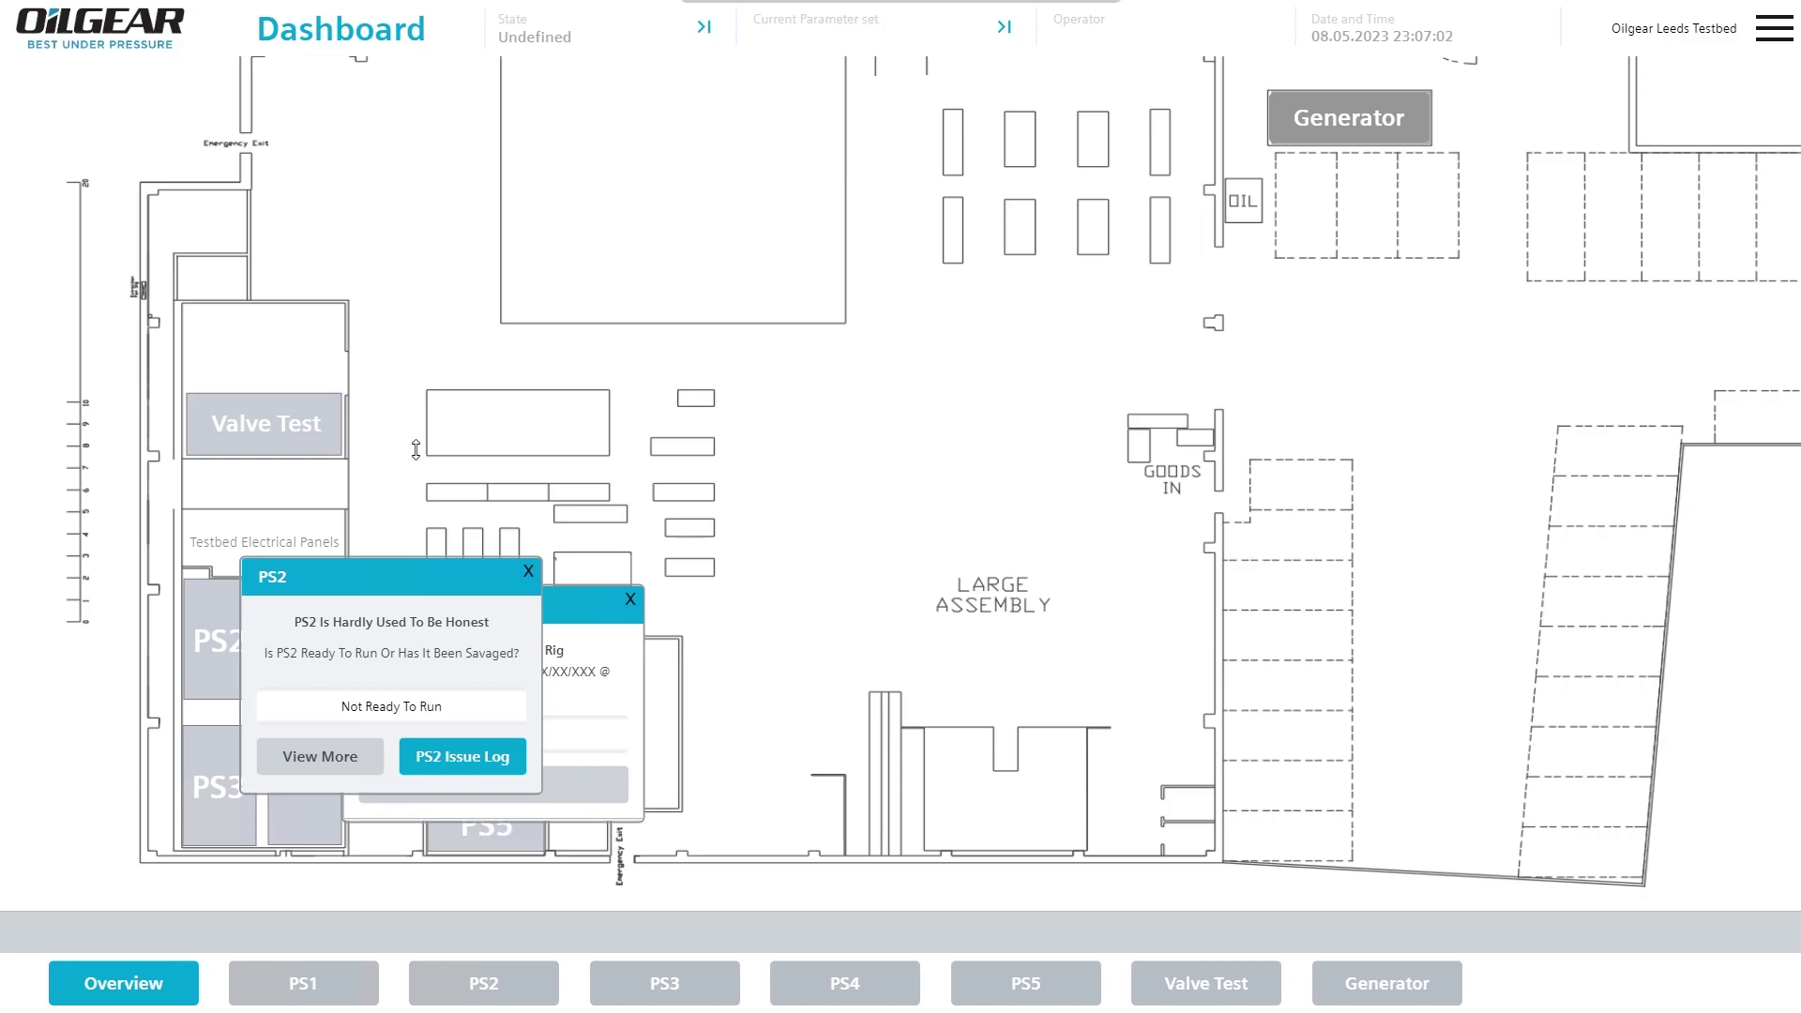
left_click_drag(415, 450, 415, 429)
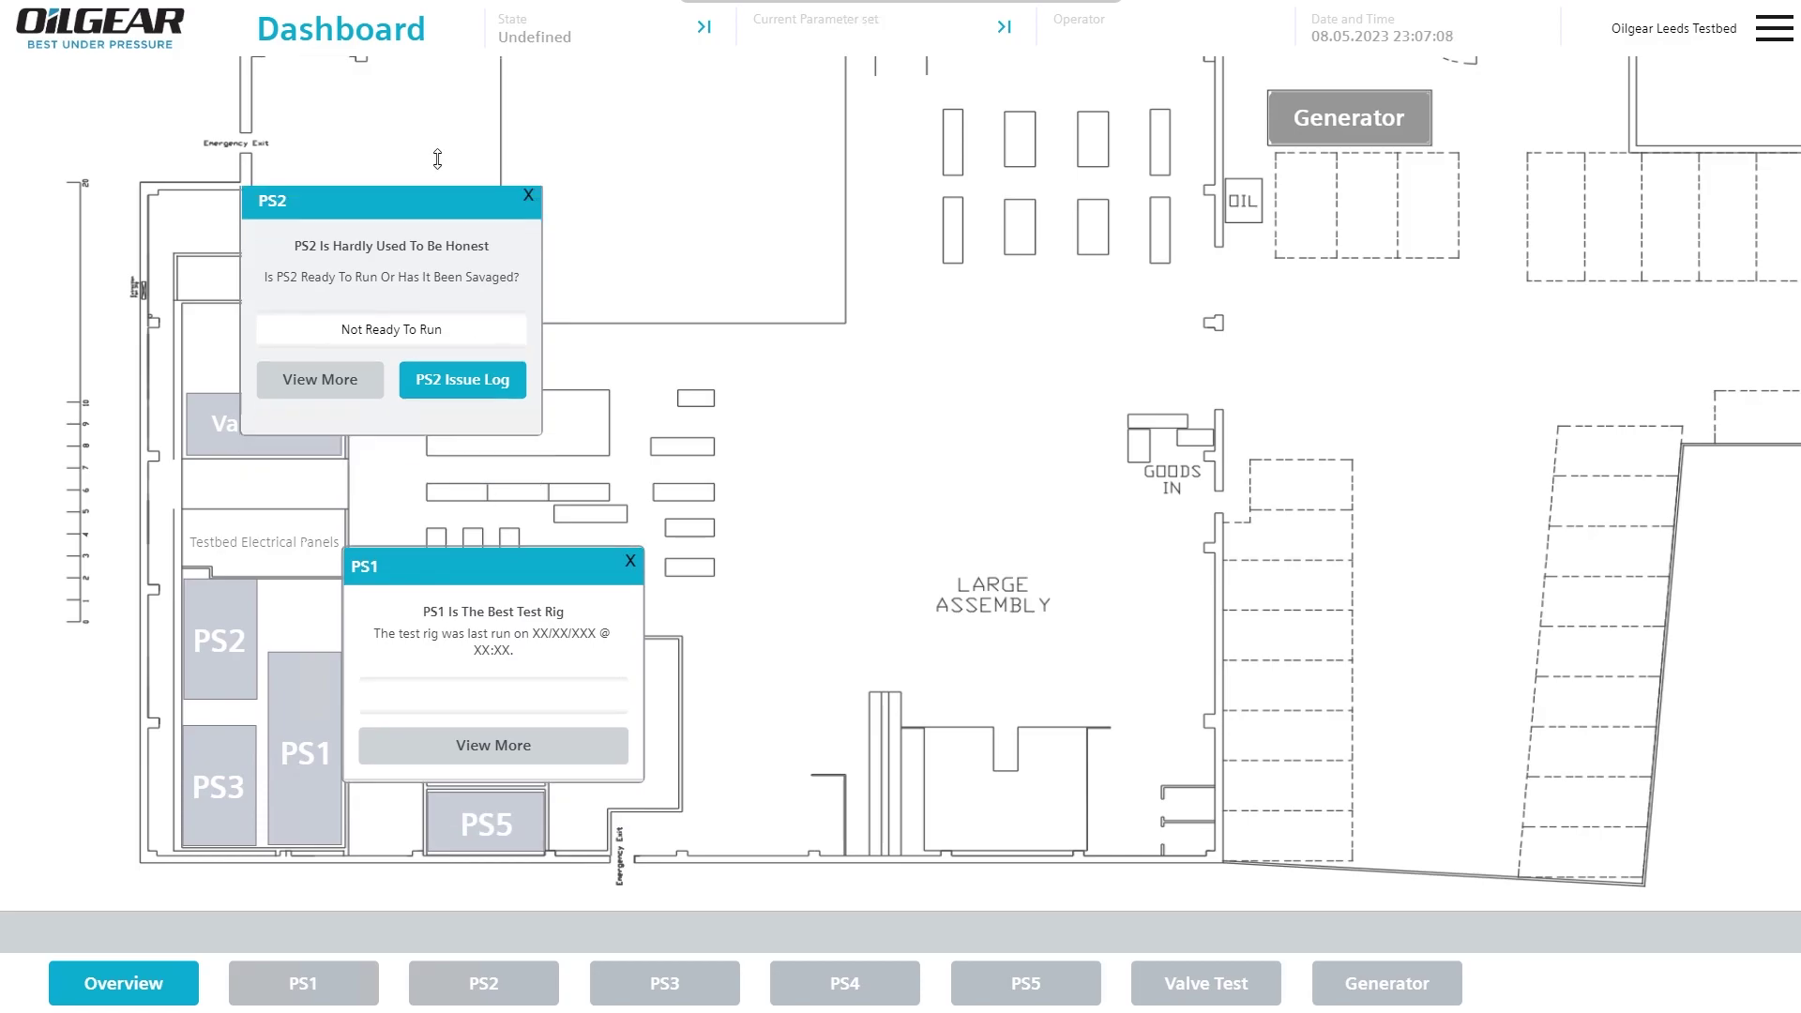
left_click(298, 992)
left_click(155, 991)
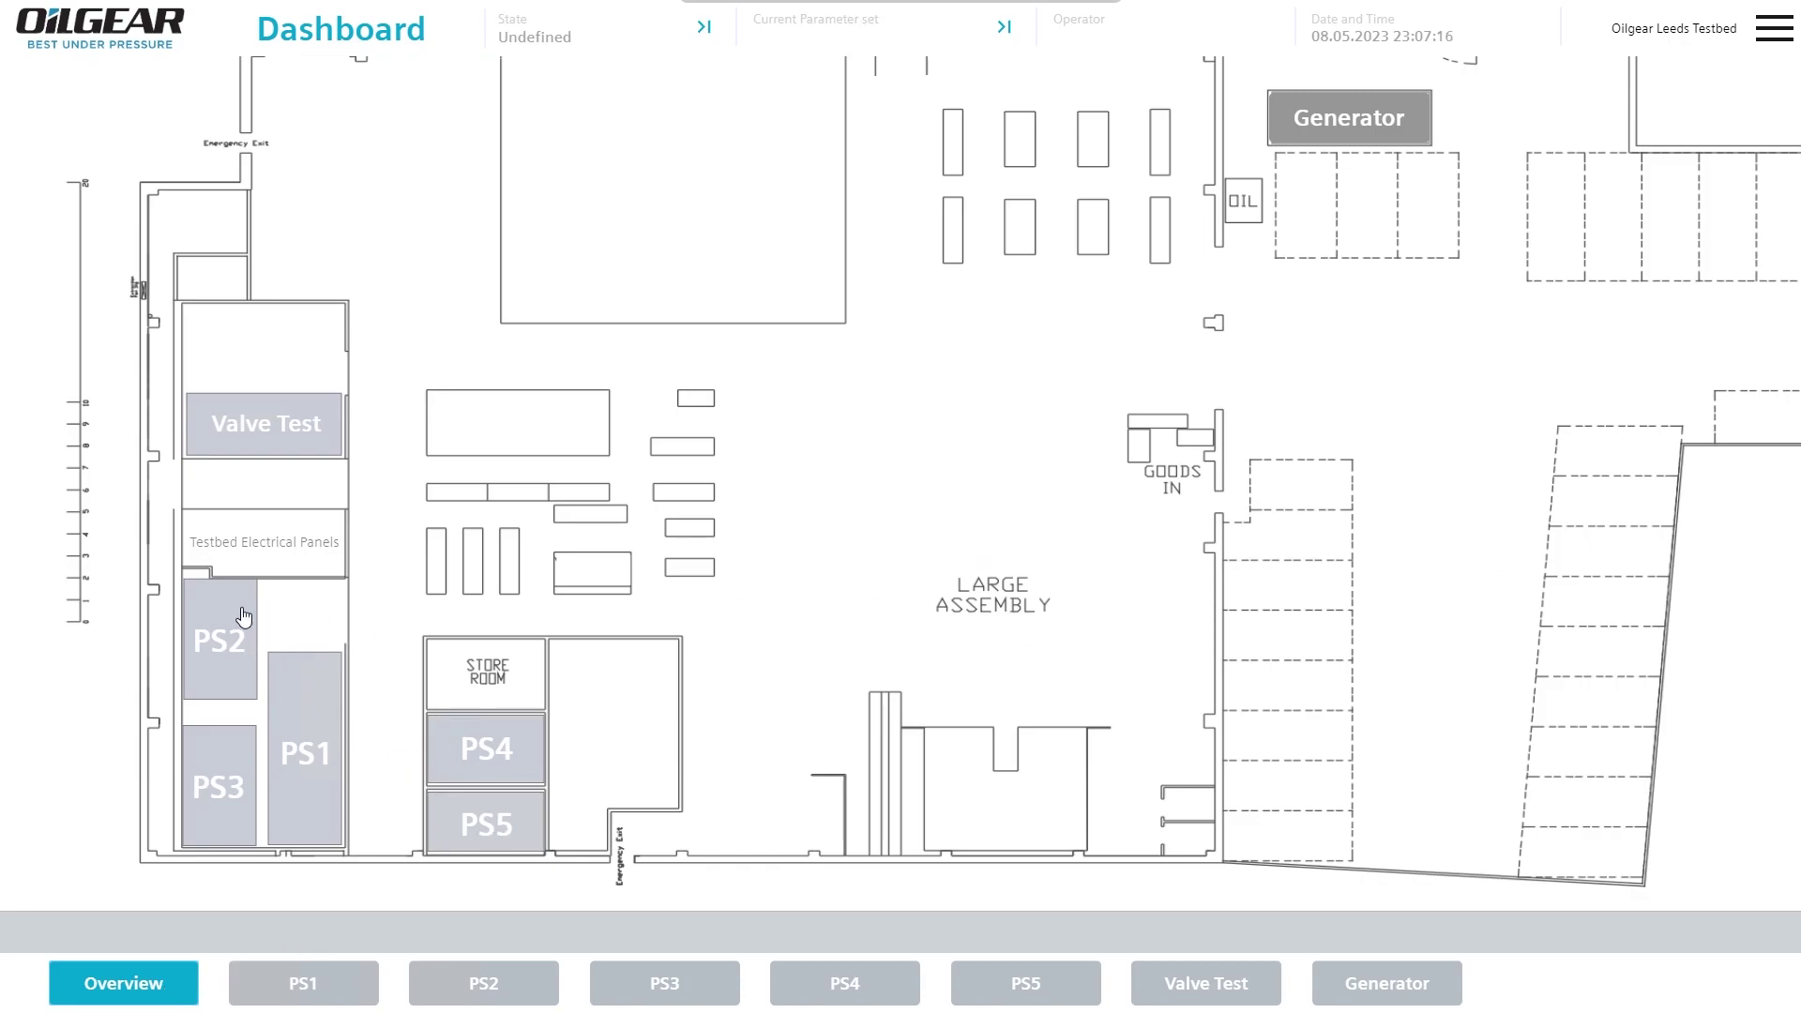
left_click(466, 999)
- Open the PS1 and PS2 info popups, then close both
left_click(270, 694)
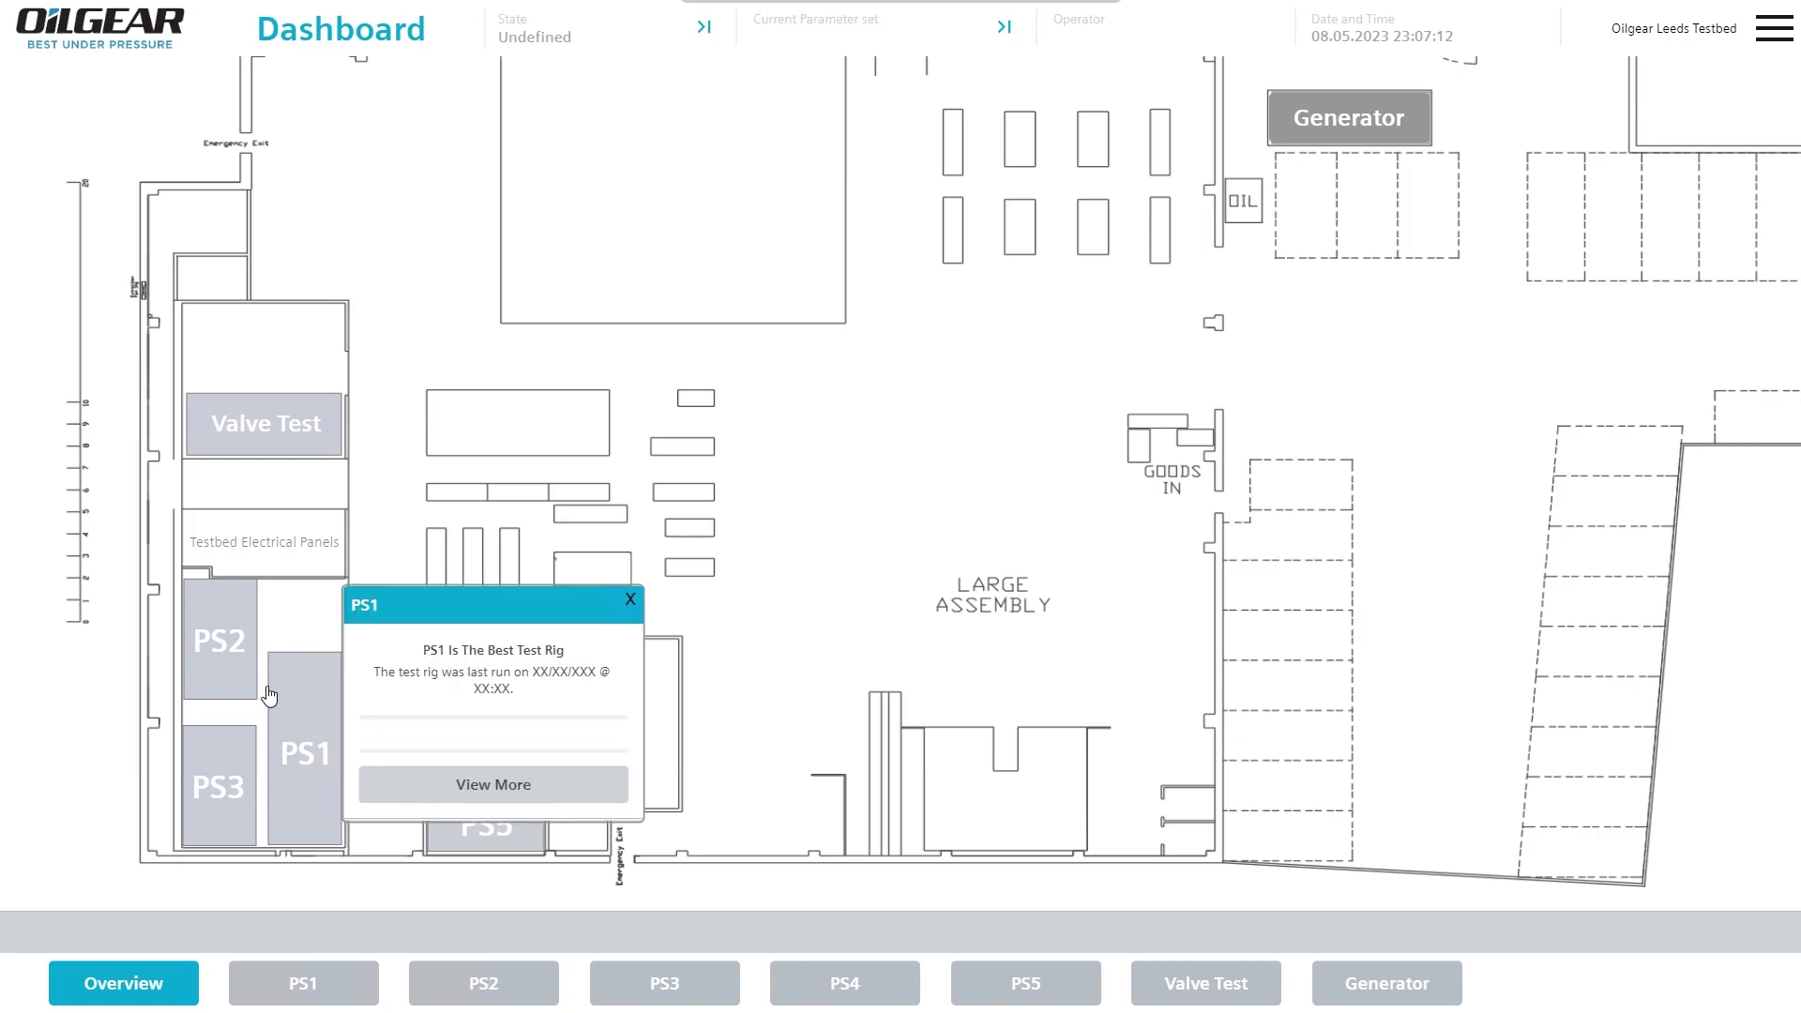
left_click(221, 654)
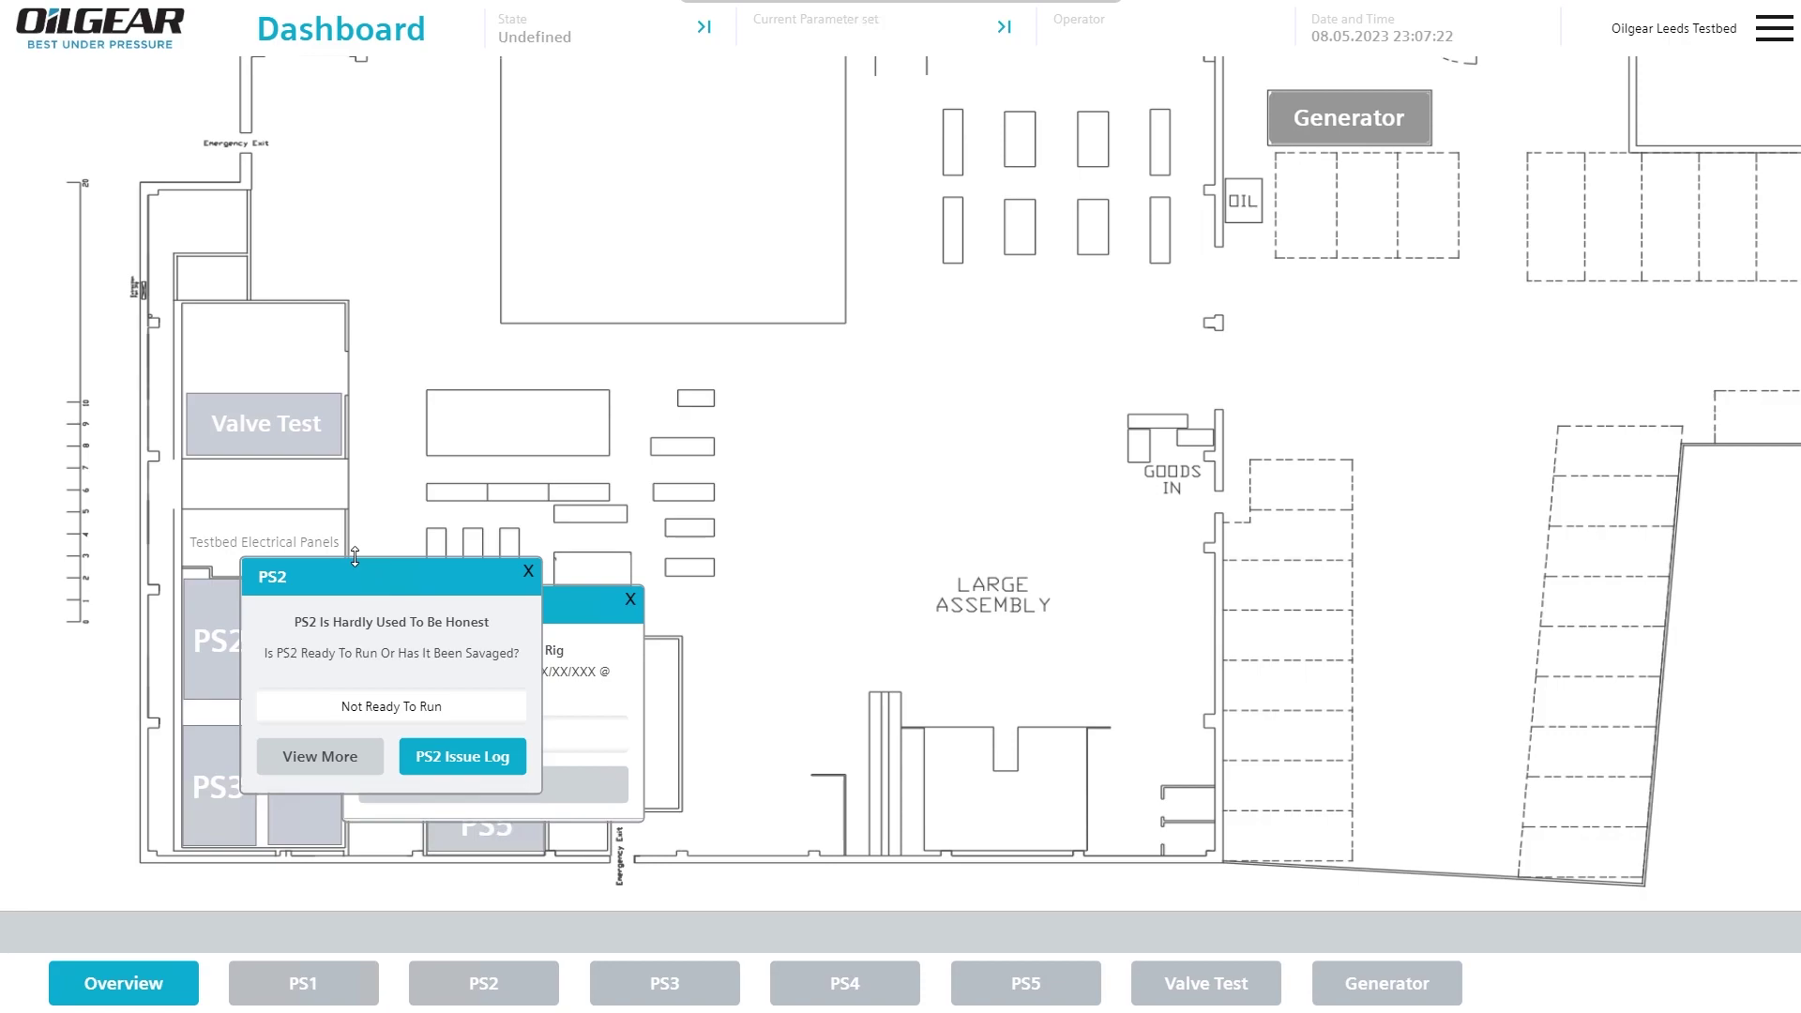
left_click(529, 572)
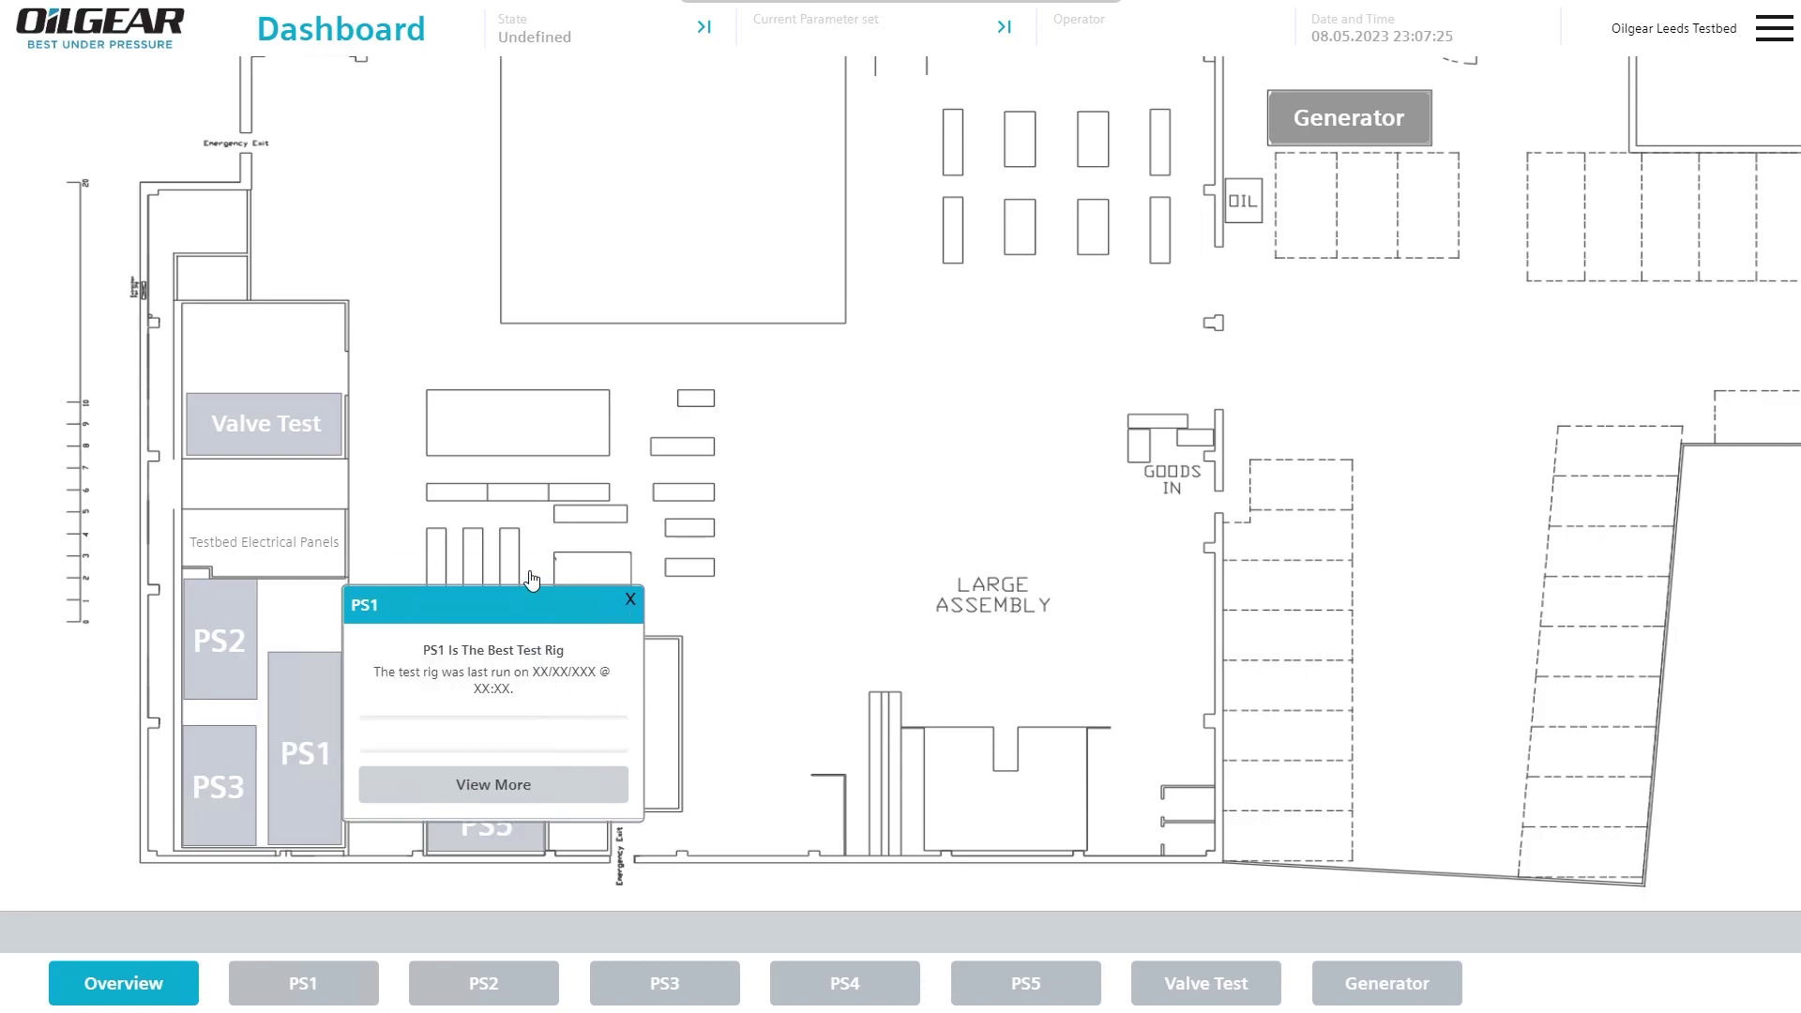
left_click(630, 600)
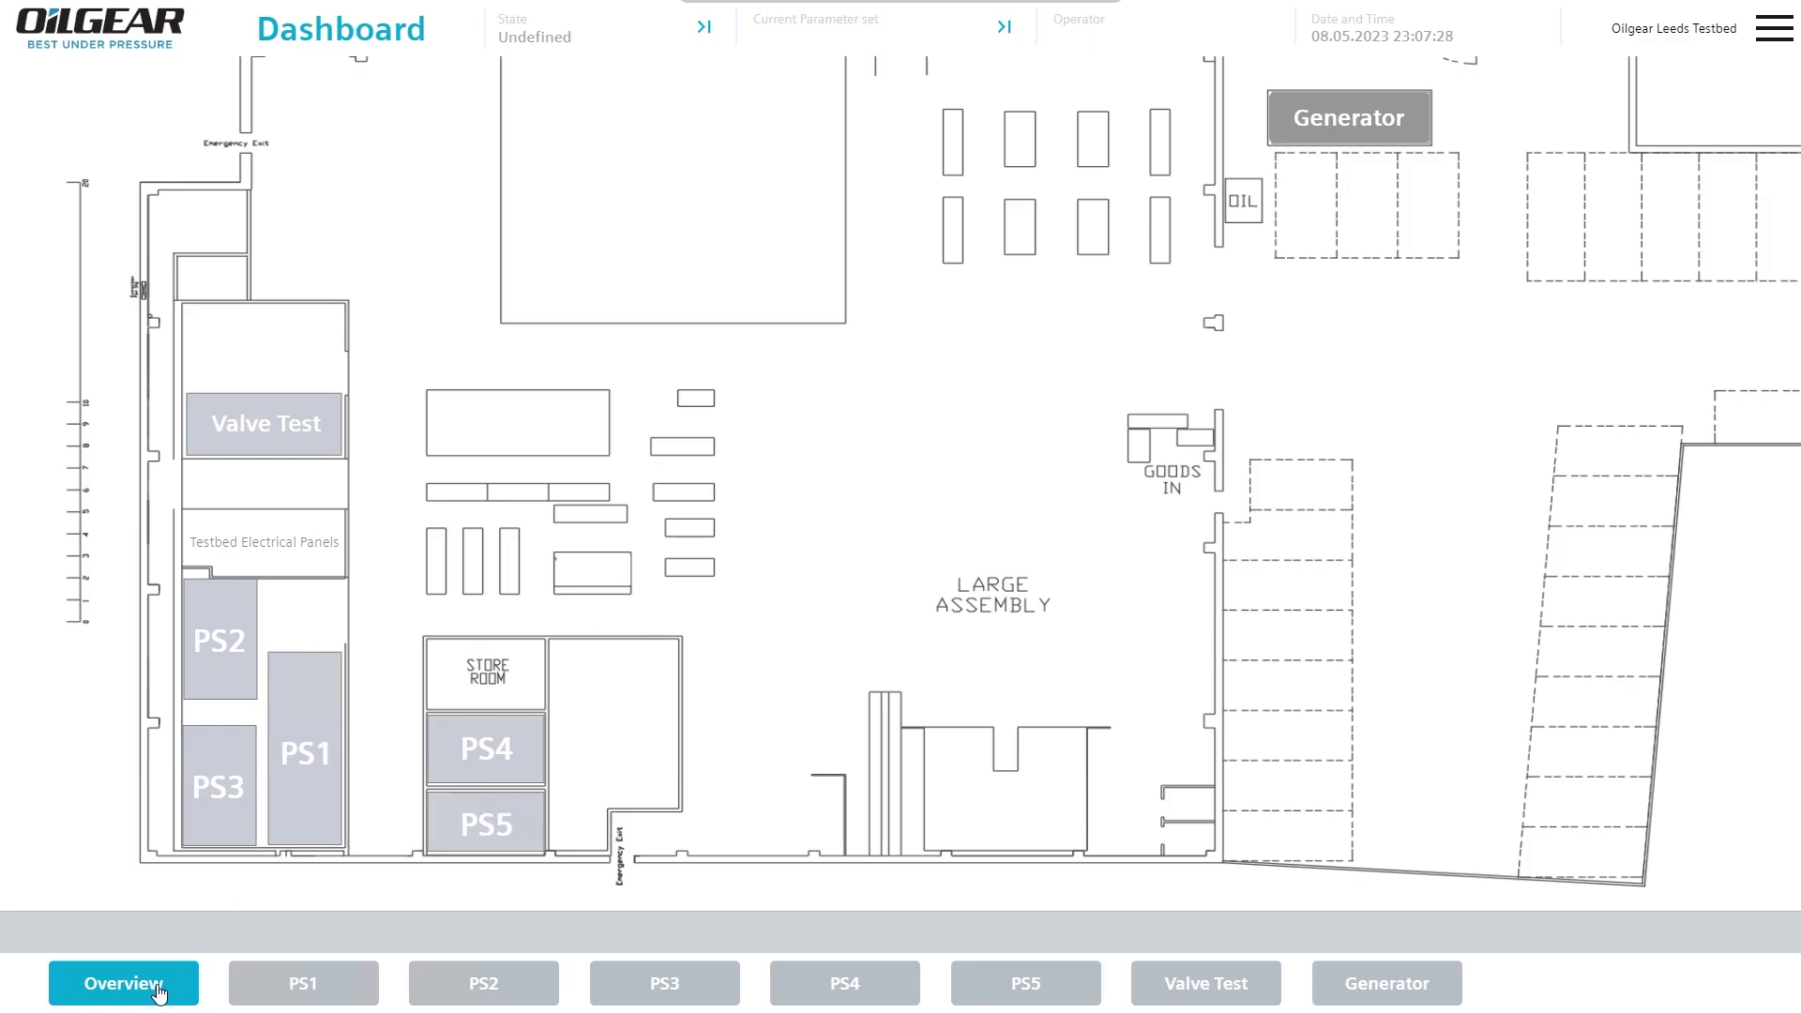
- Visit the PS1 page, reopen and close the PS1 popup, then open the PS2 popup
left_click(292, 991)
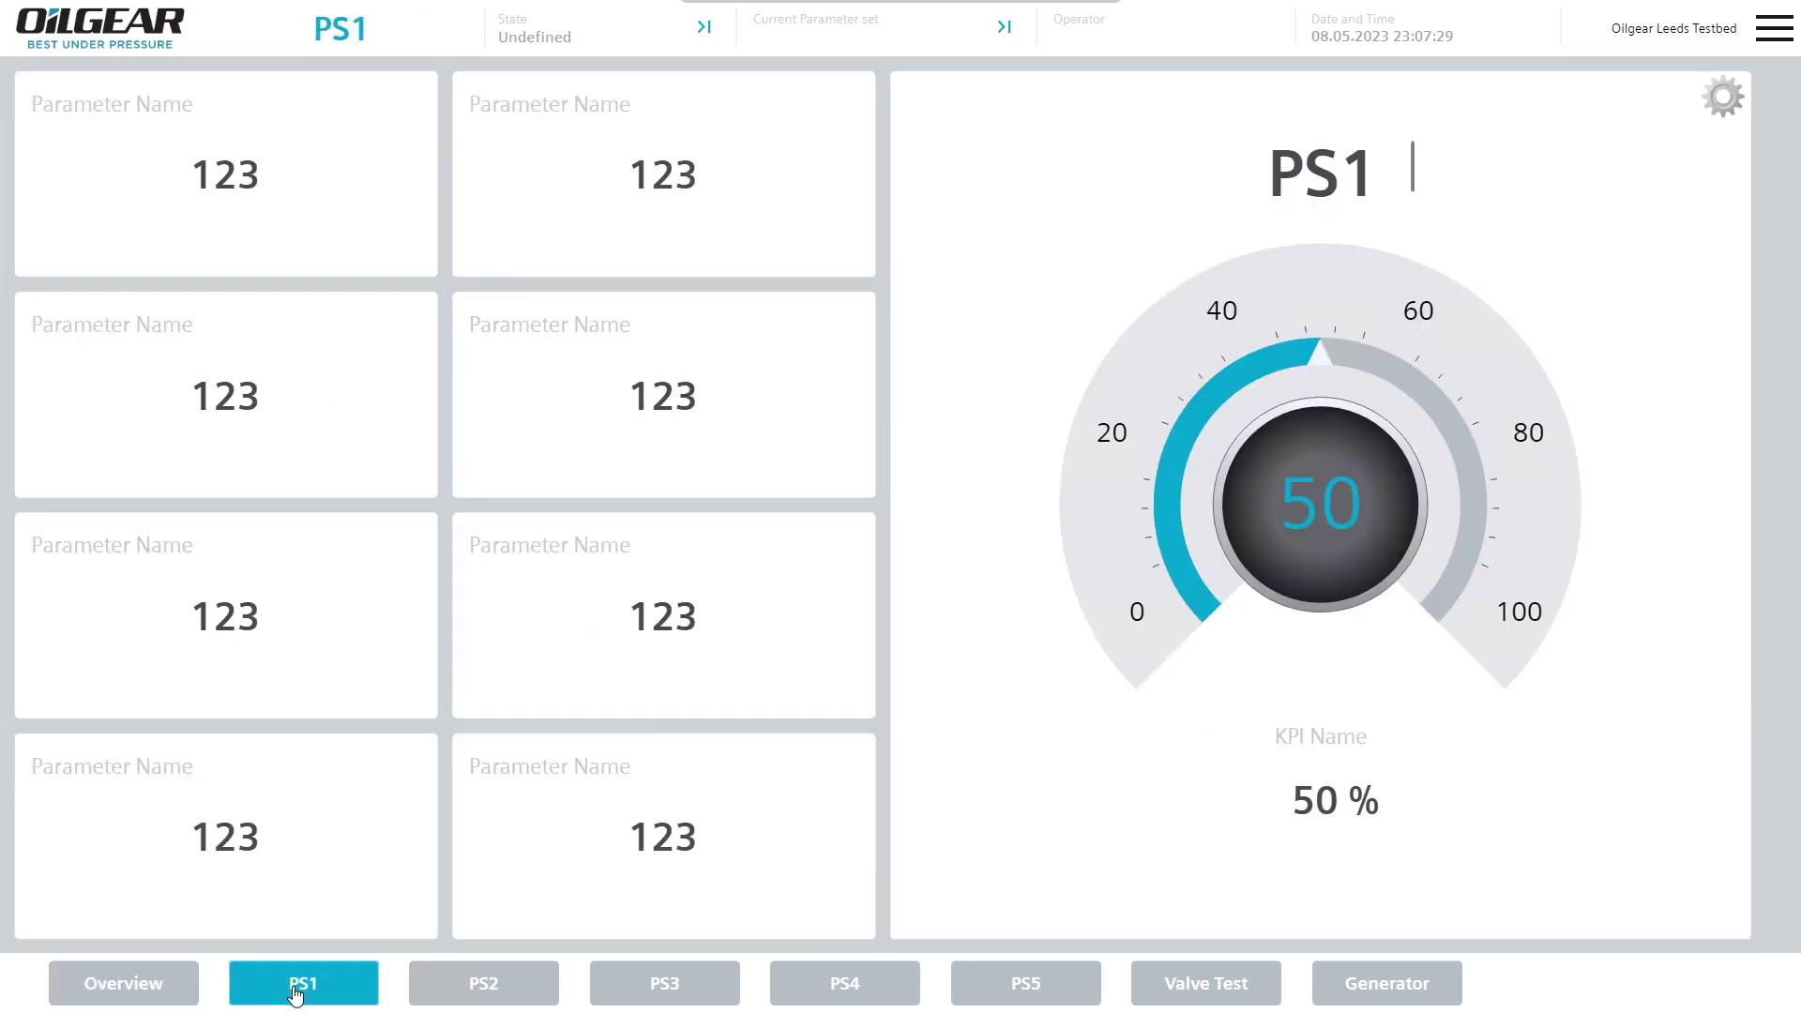
left_click(174, 996)
left_click(300, 713)
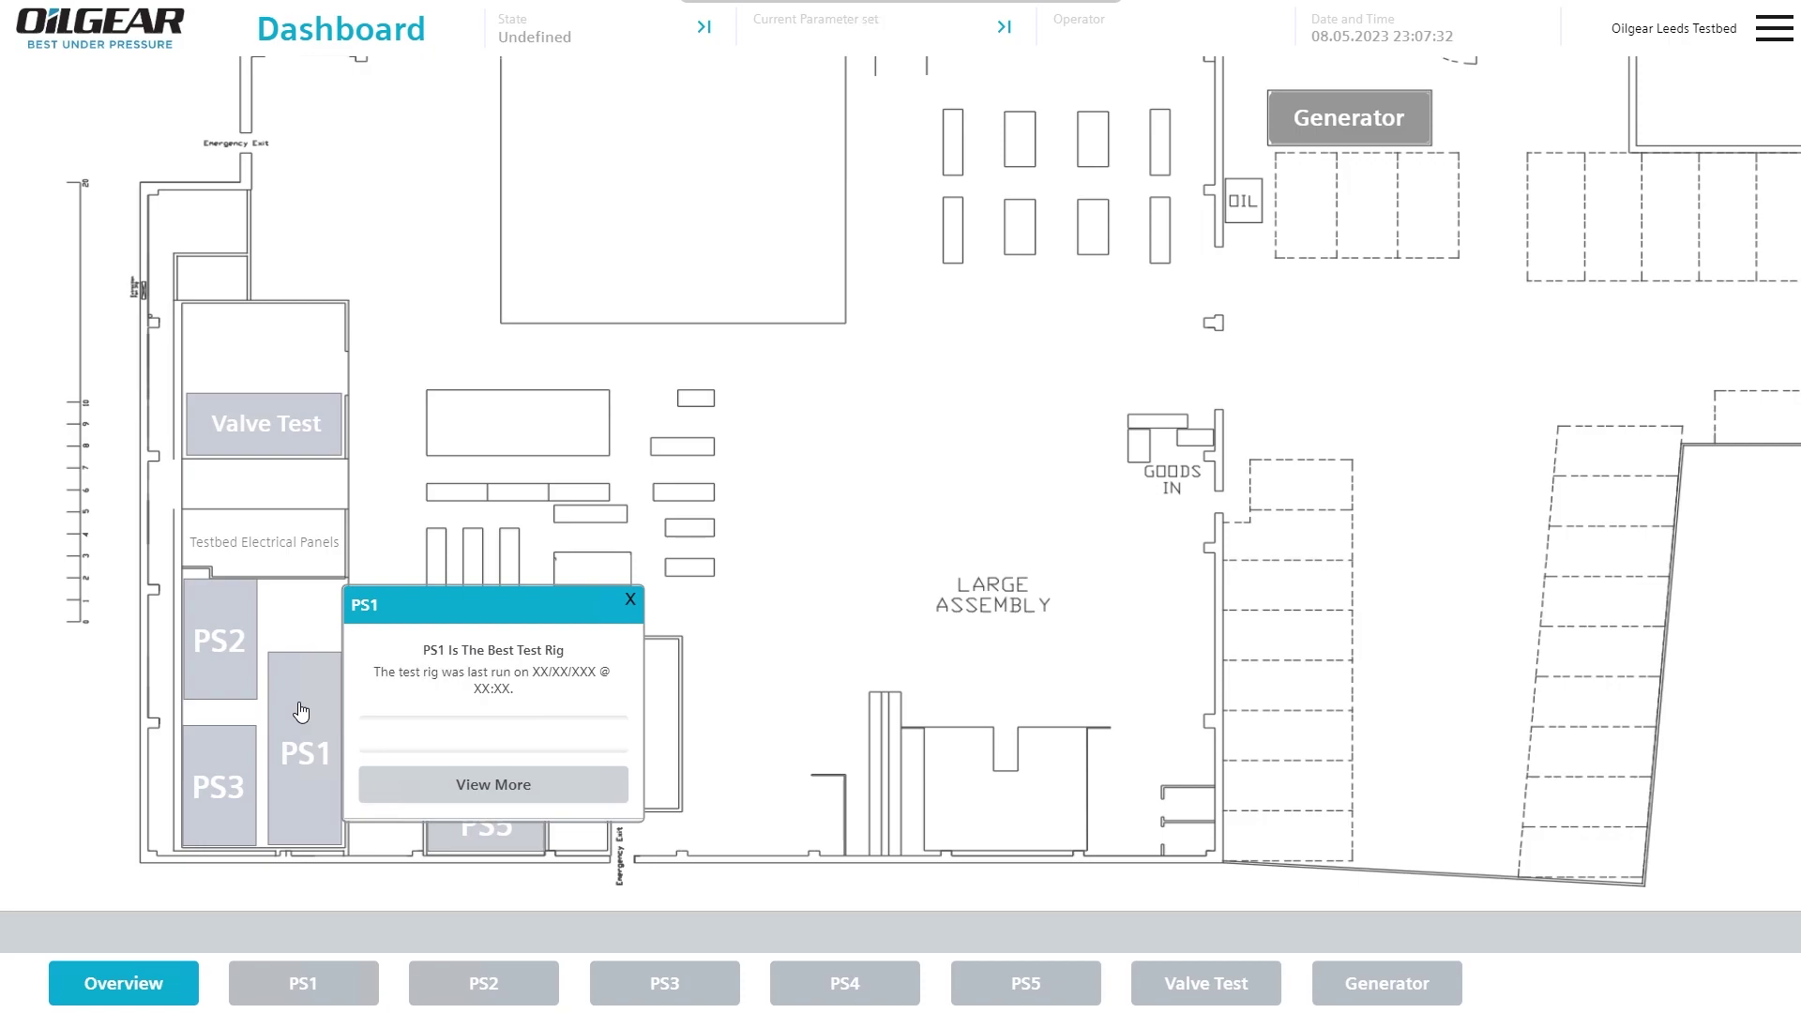
left_click(632, 600)
left_click(235, 602)
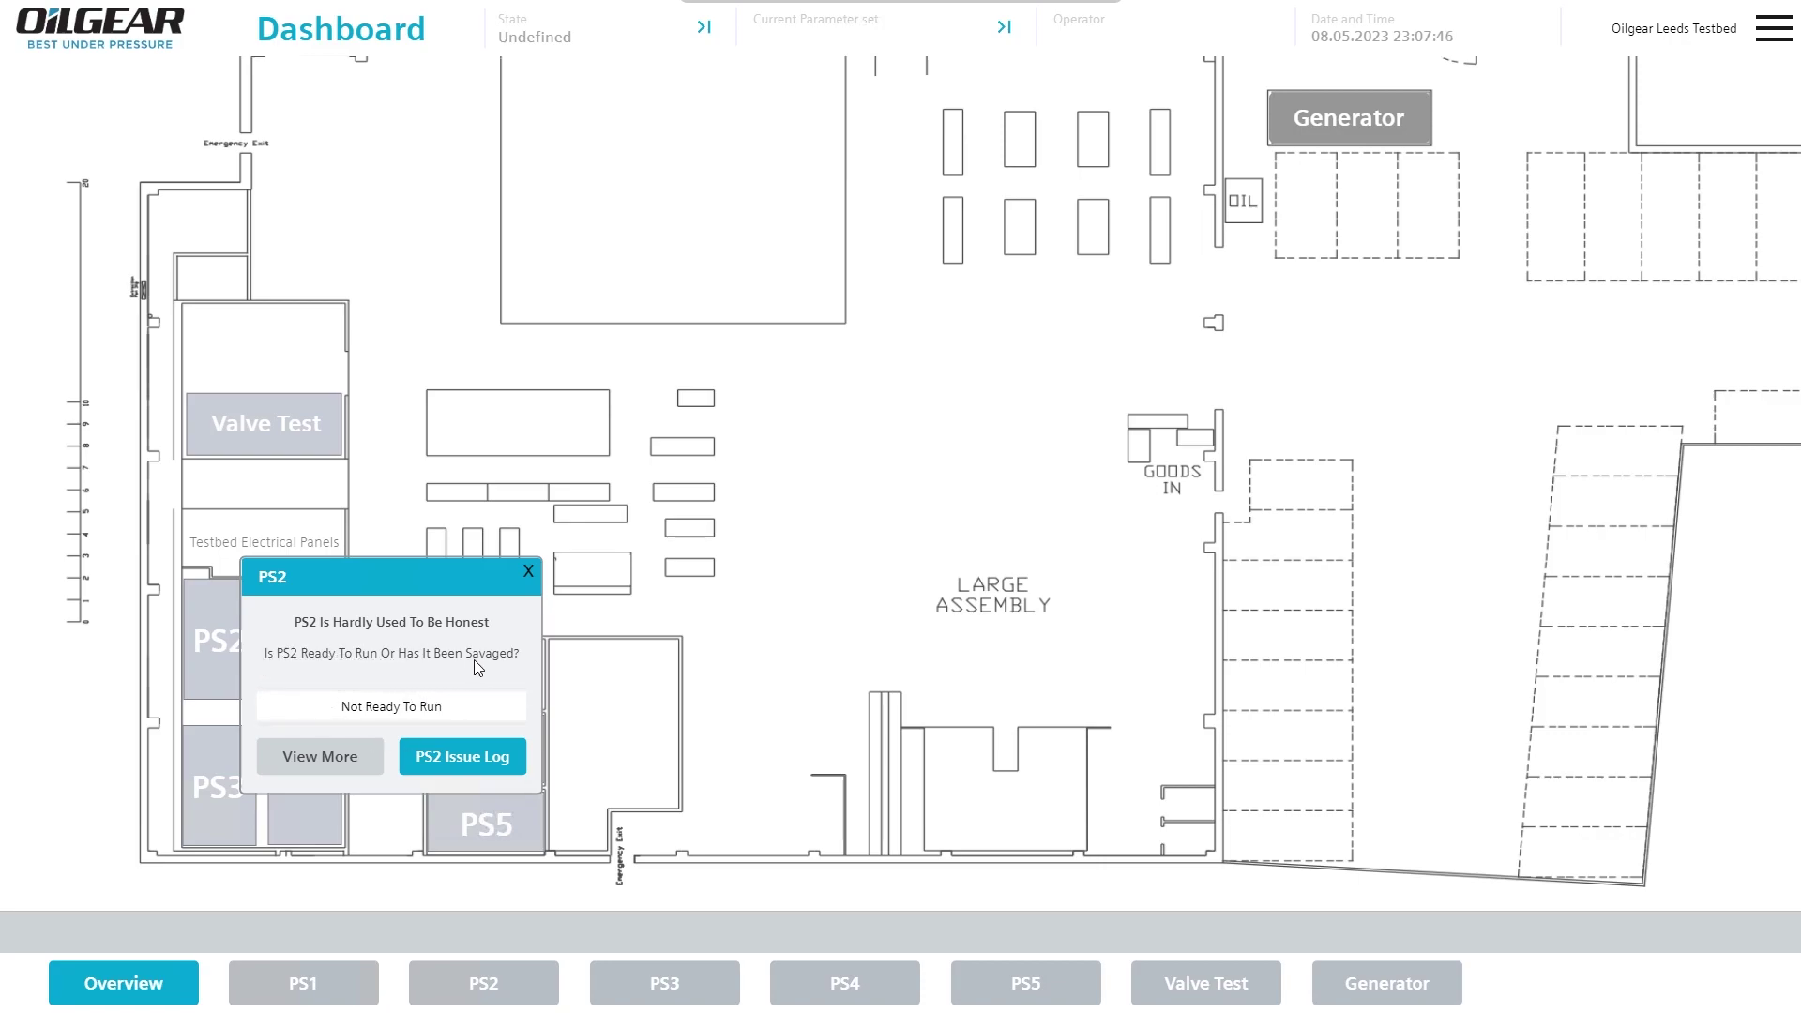
left_click(315, 758)
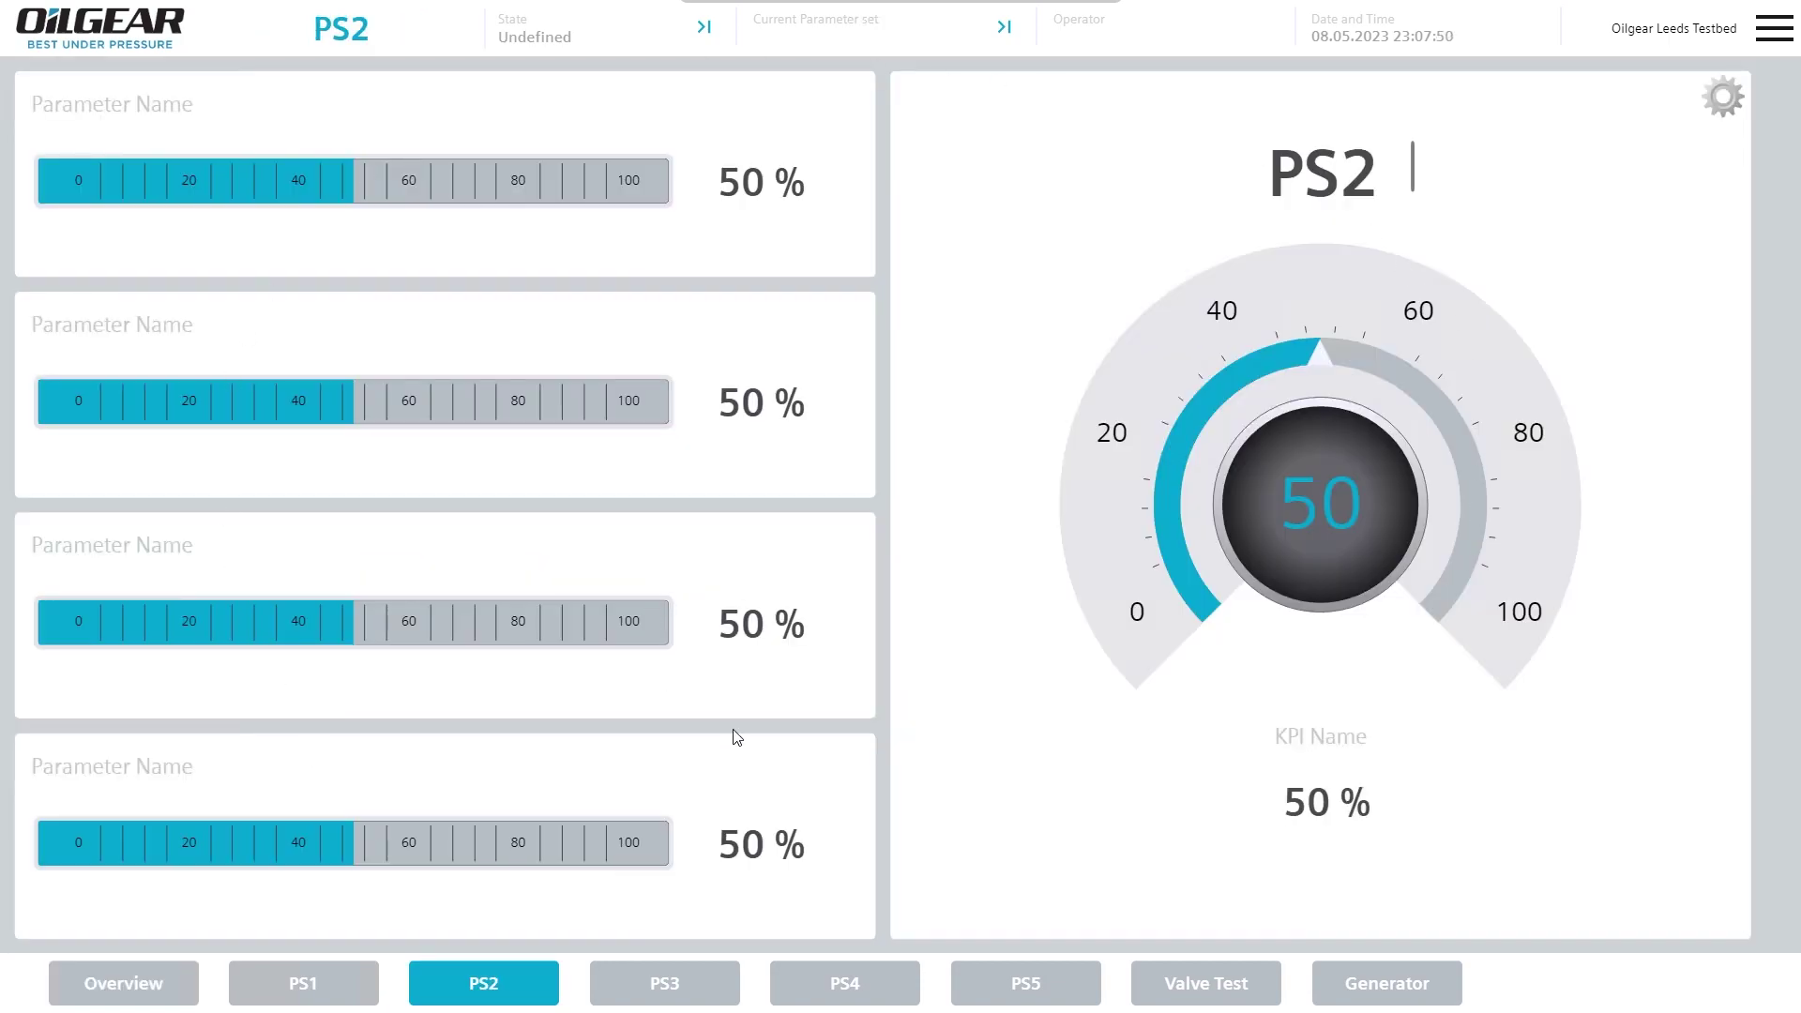
left_click(188, 994)
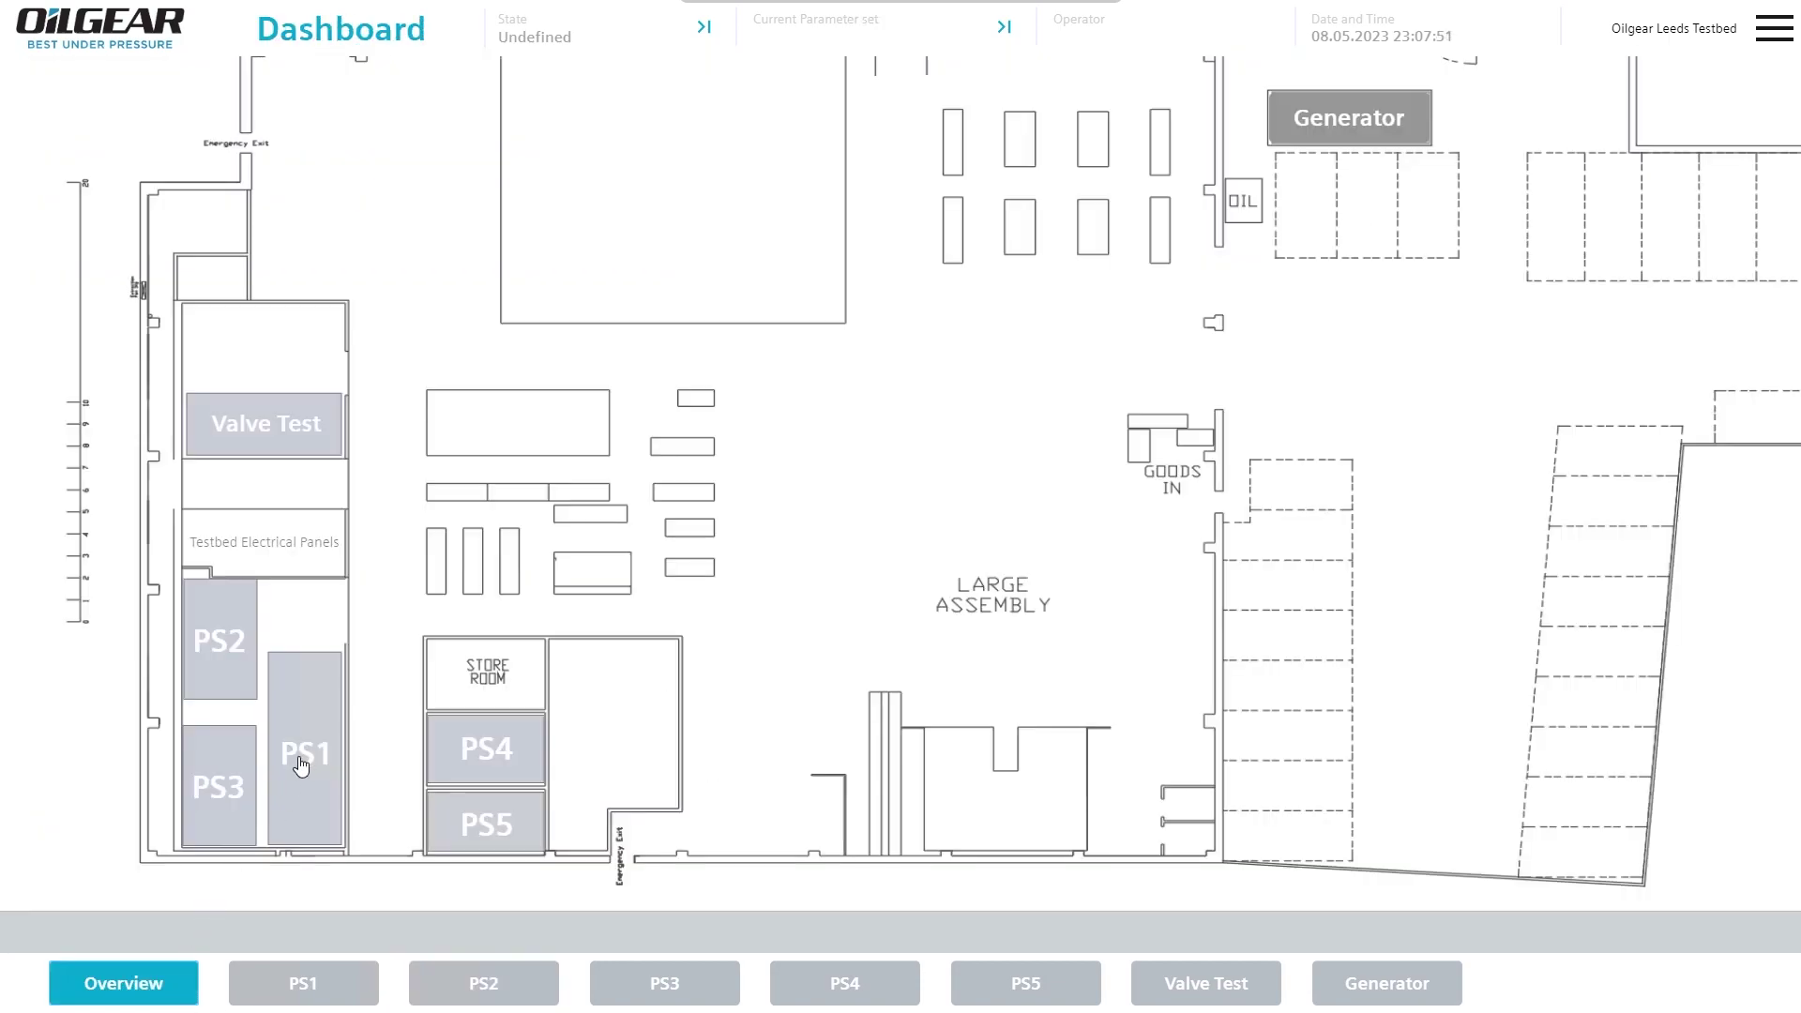
left_click(222, 656)
left_click(470, 756)
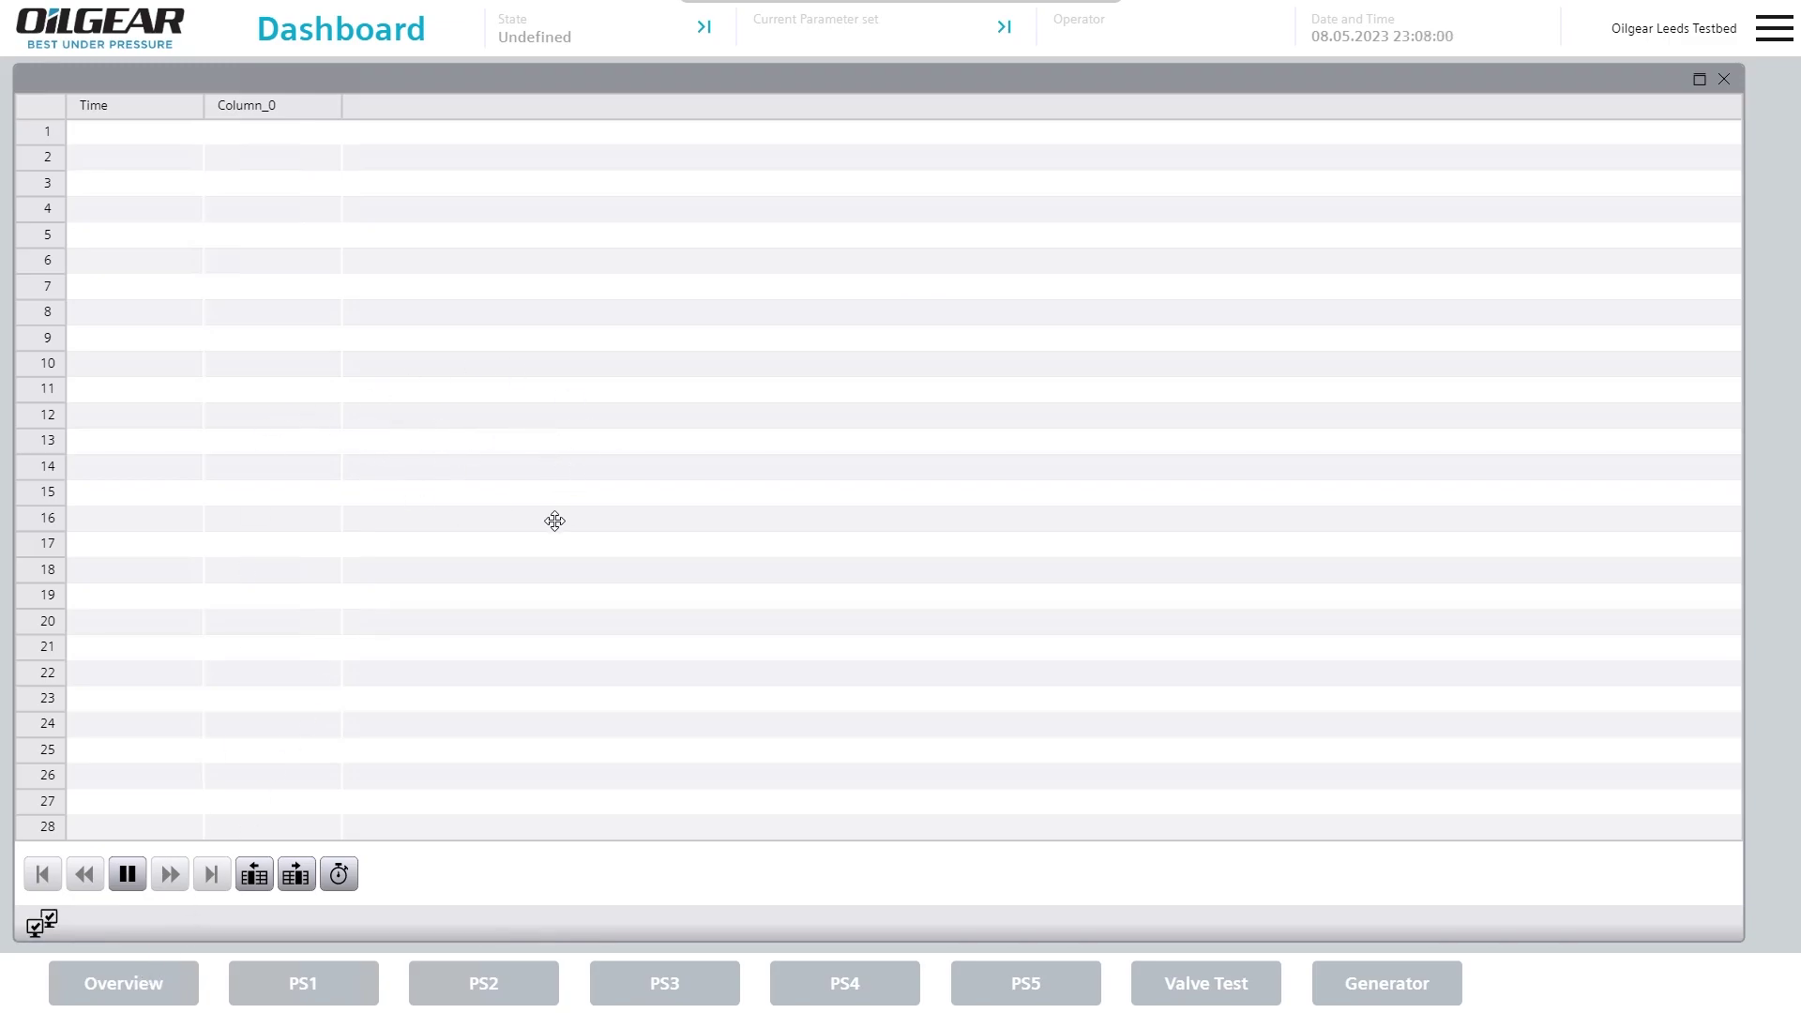
left_click(131, 987)
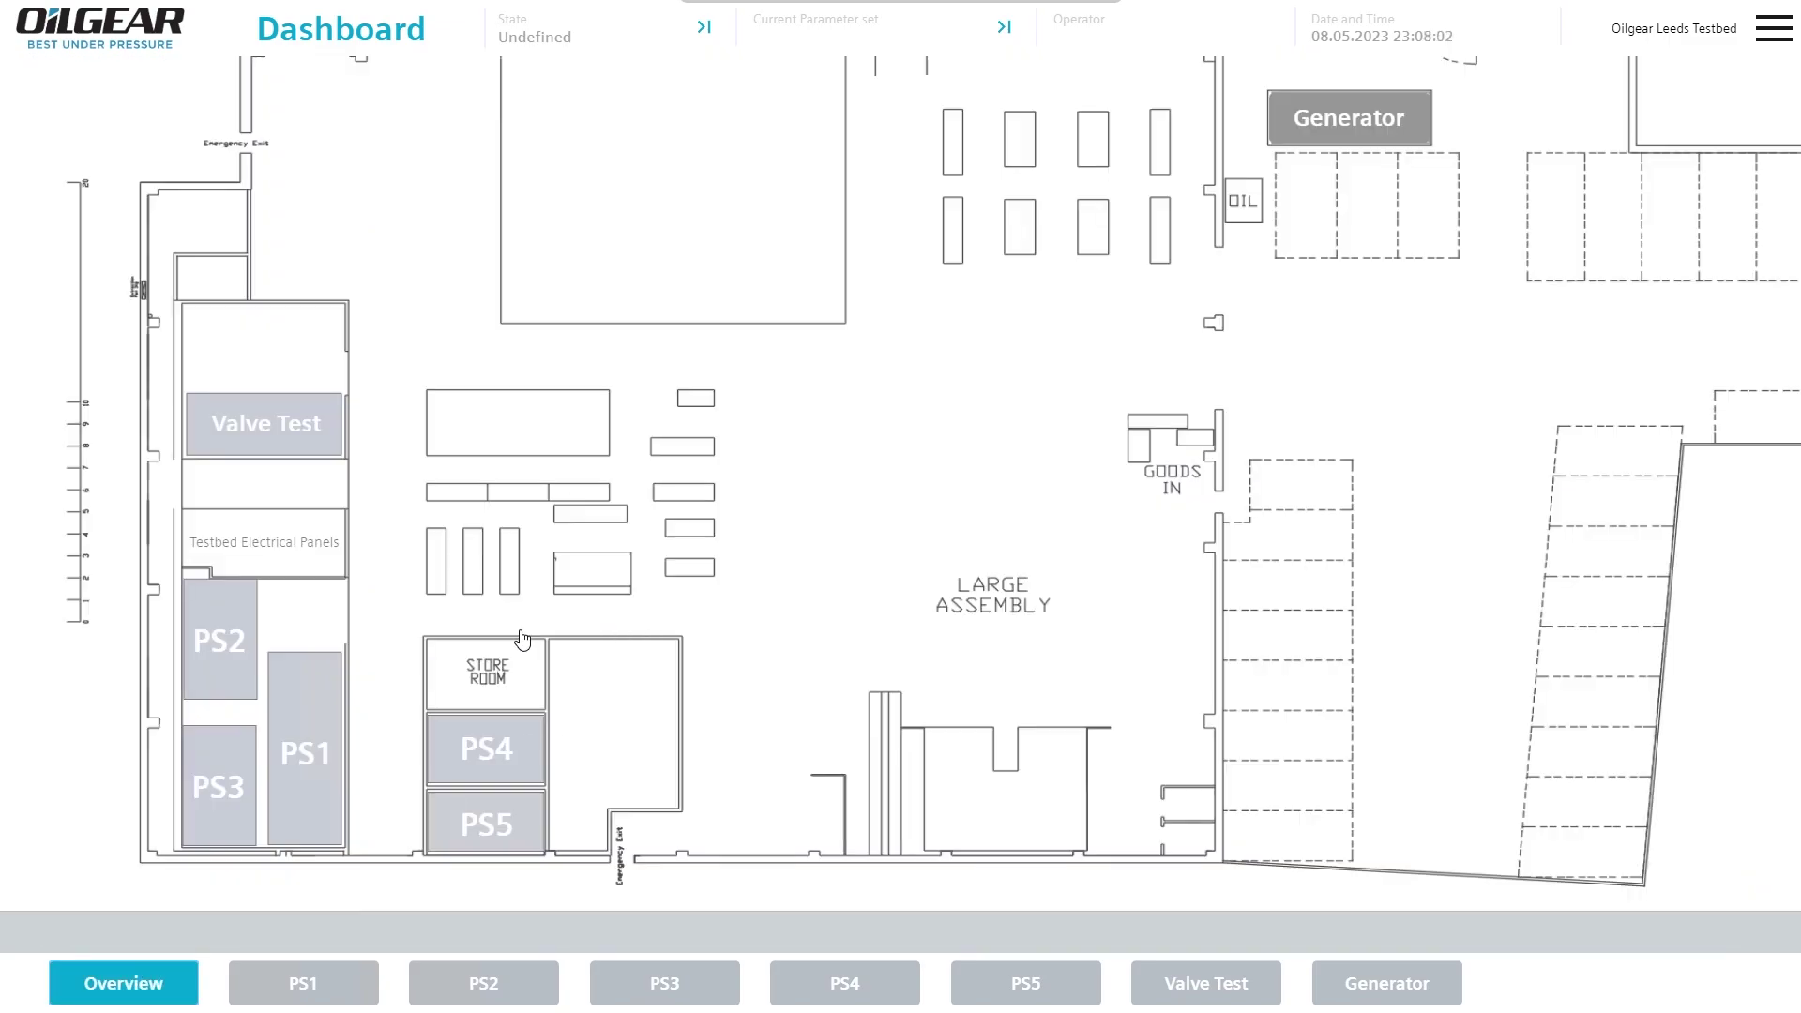
left_click(222, 634)
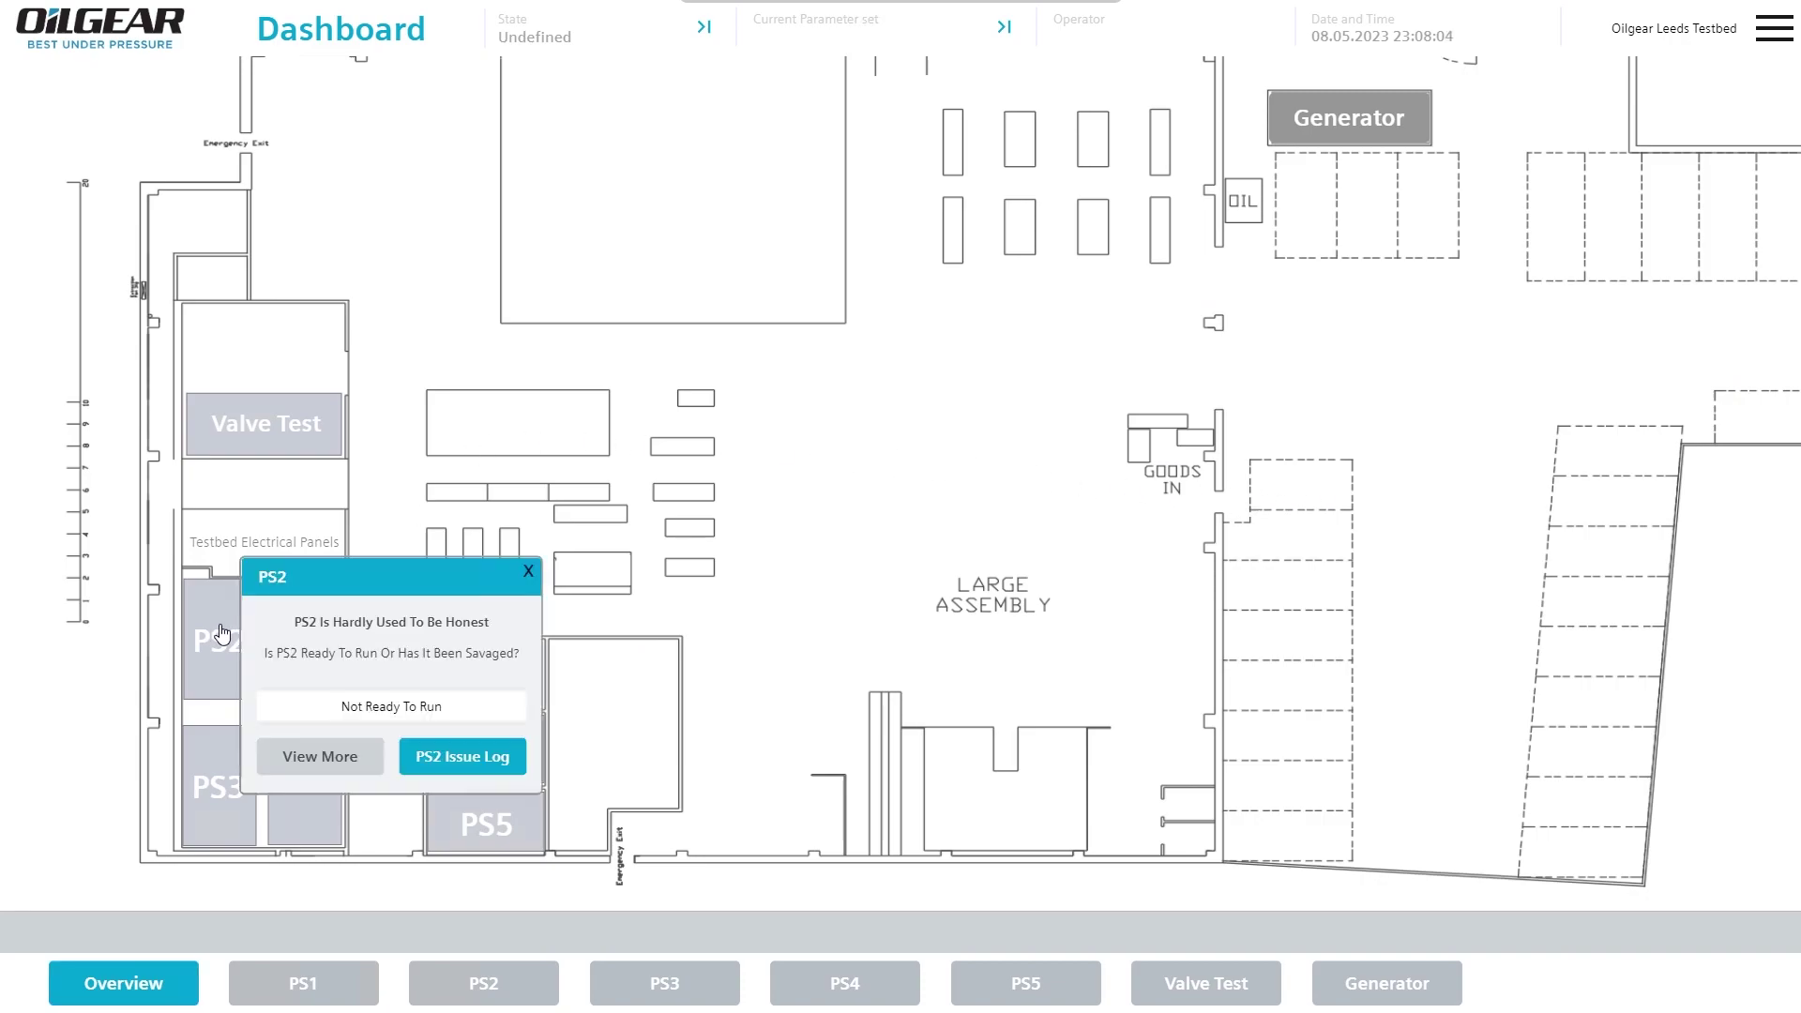
left_click(530, 572)
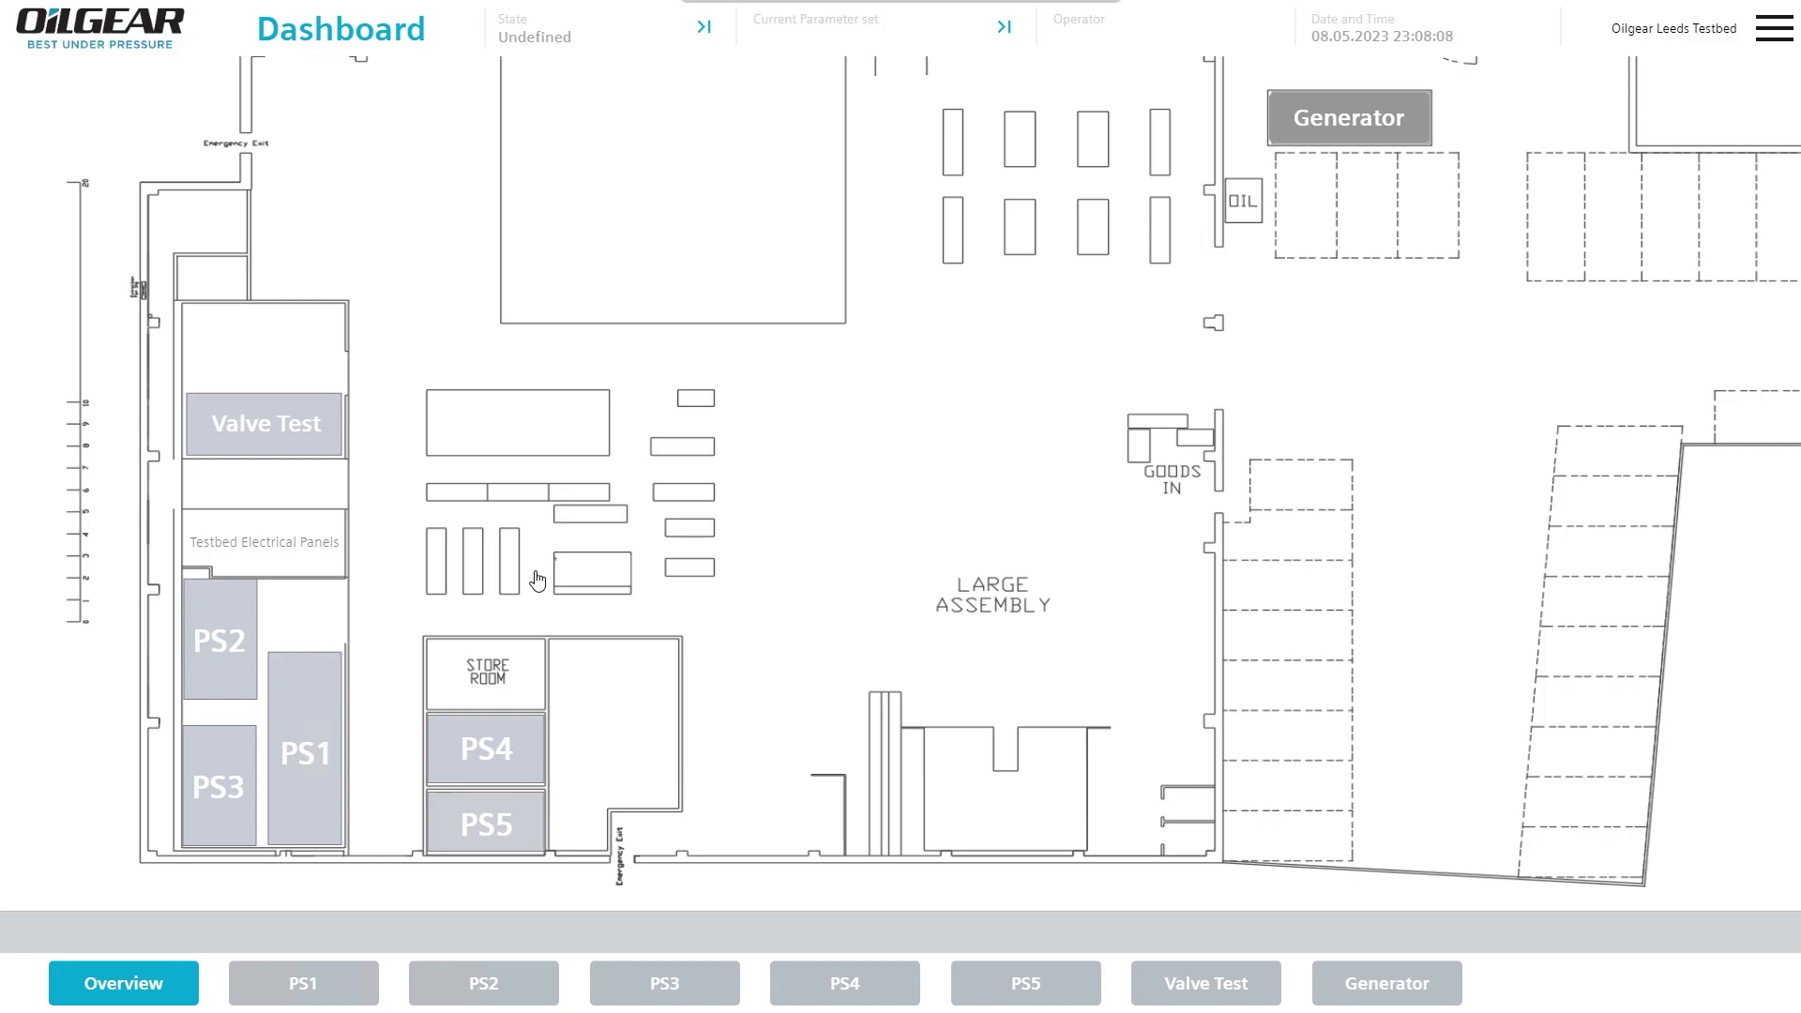
left_click(215, 630)
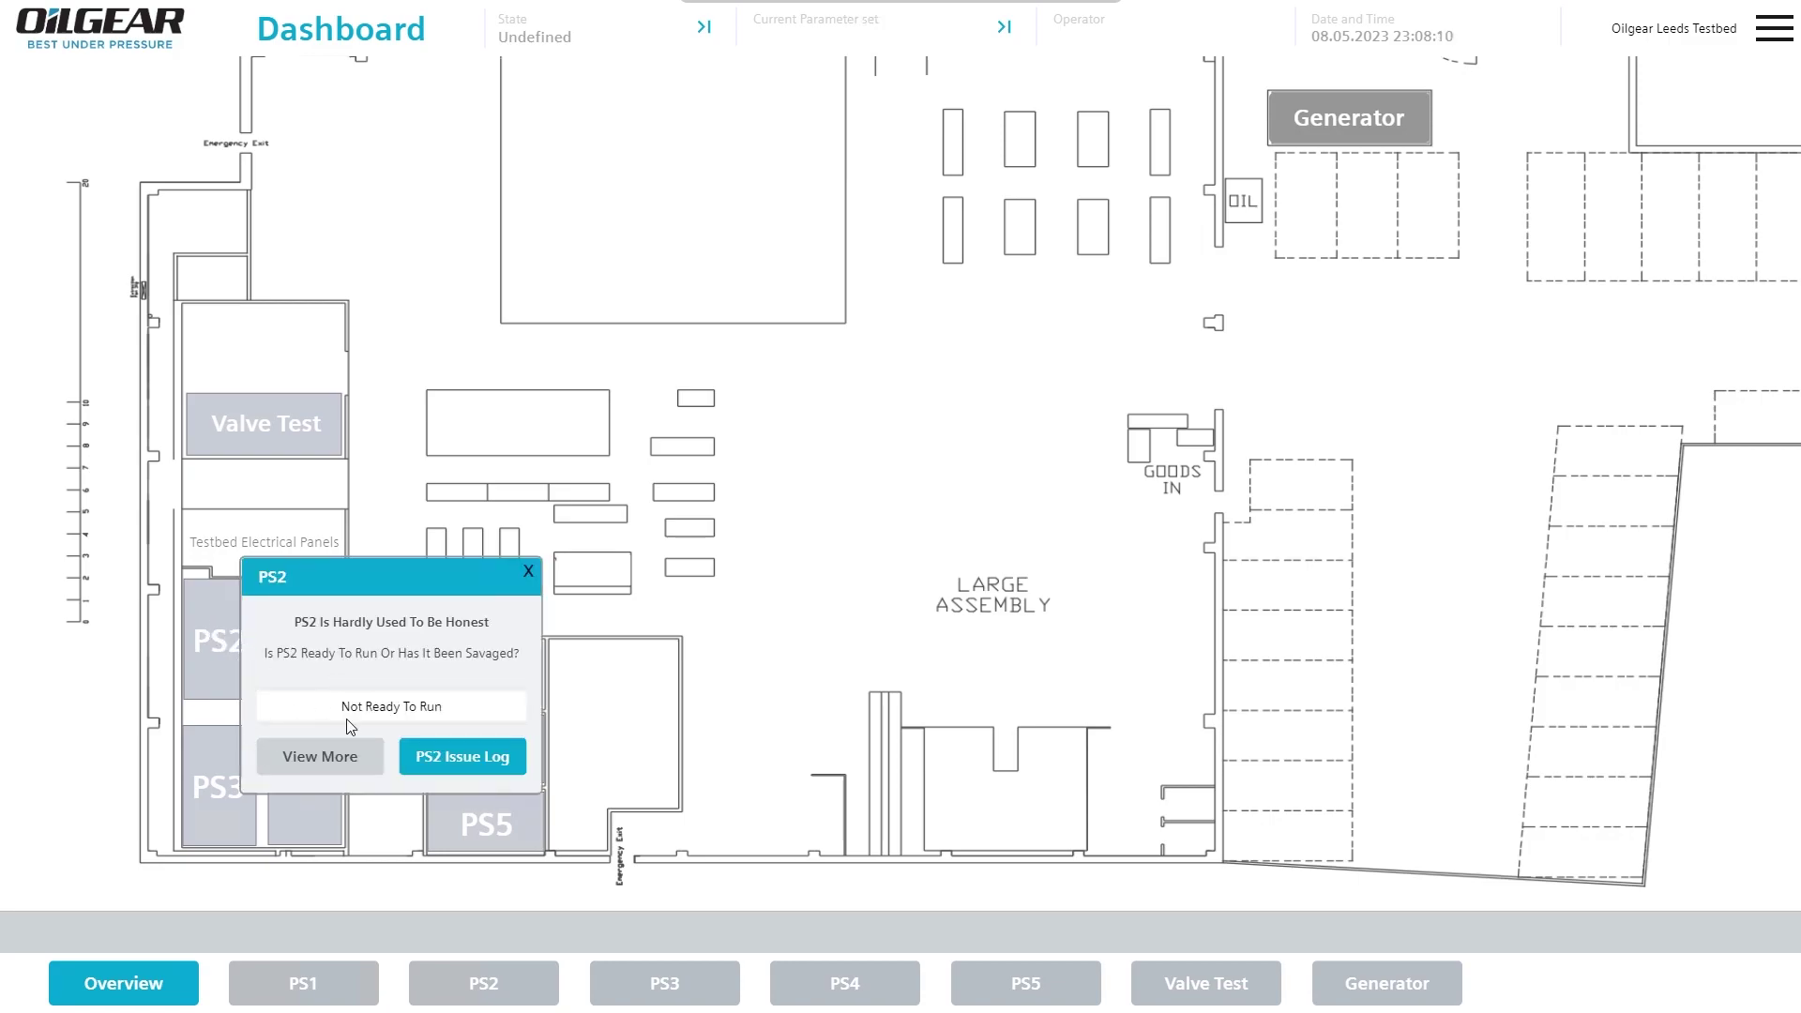
left_click(258, 1007)
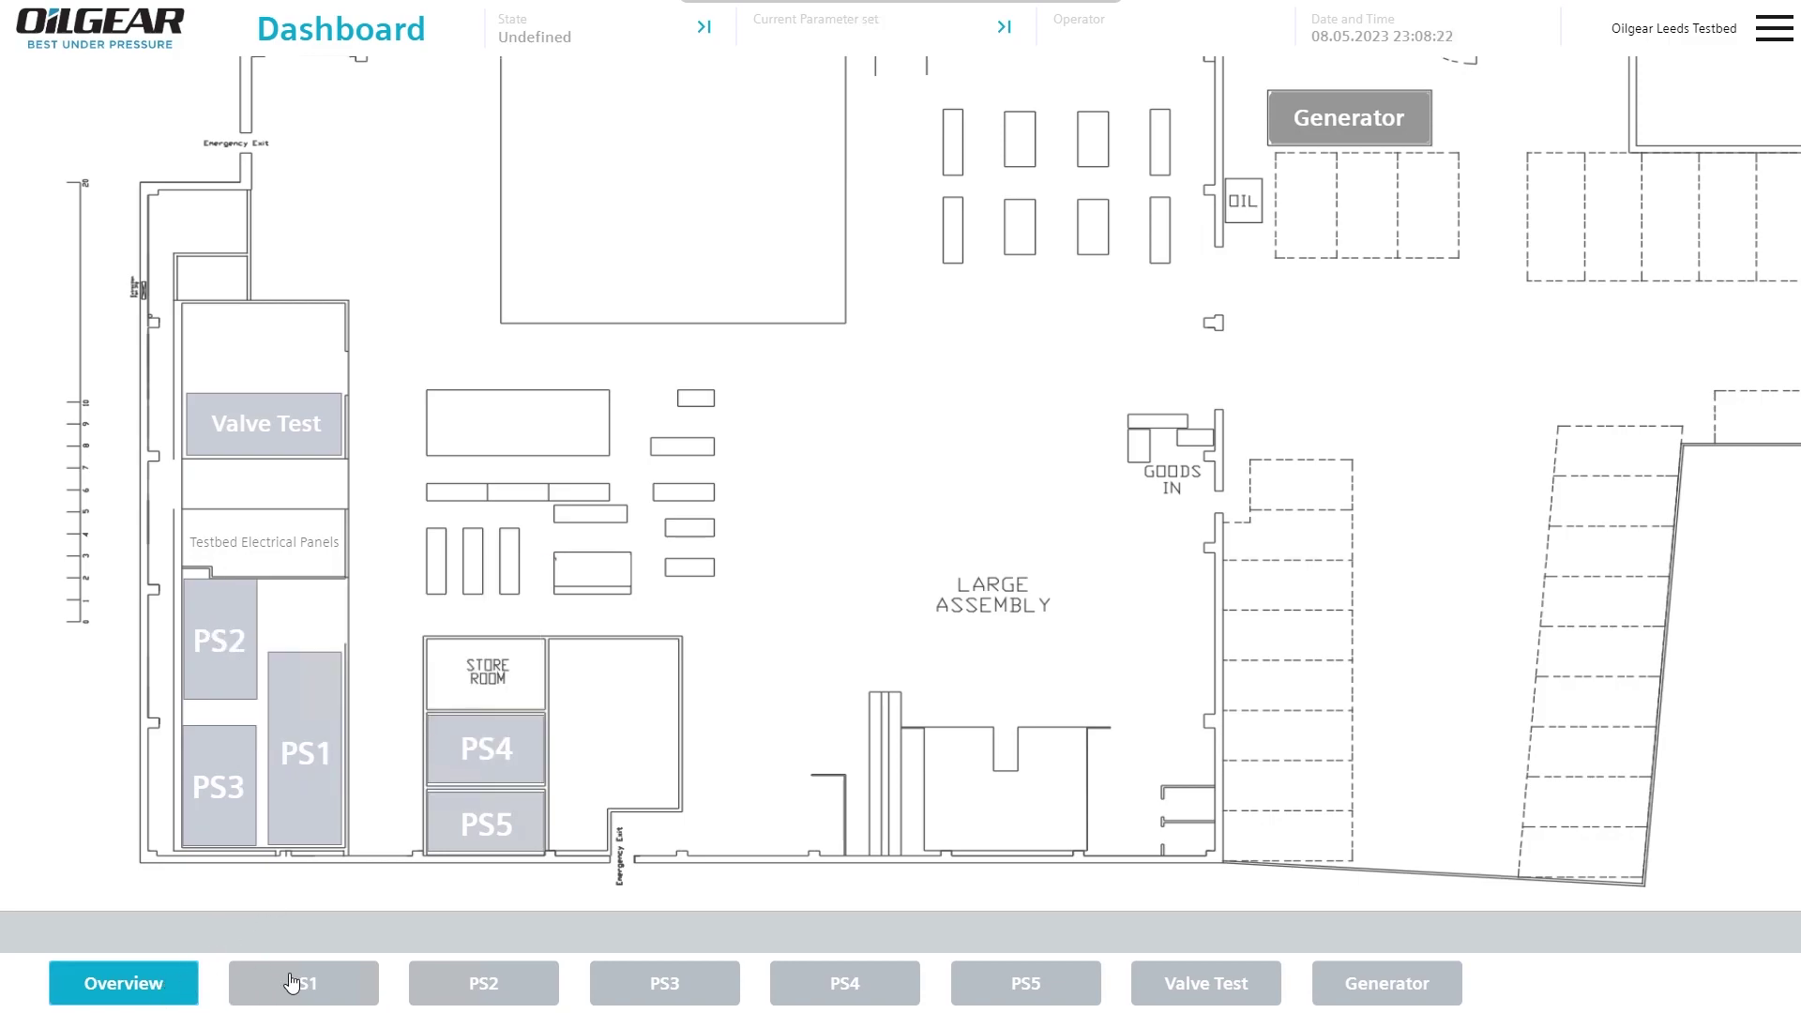
left_click(207, 635)
left_click(485, 779)
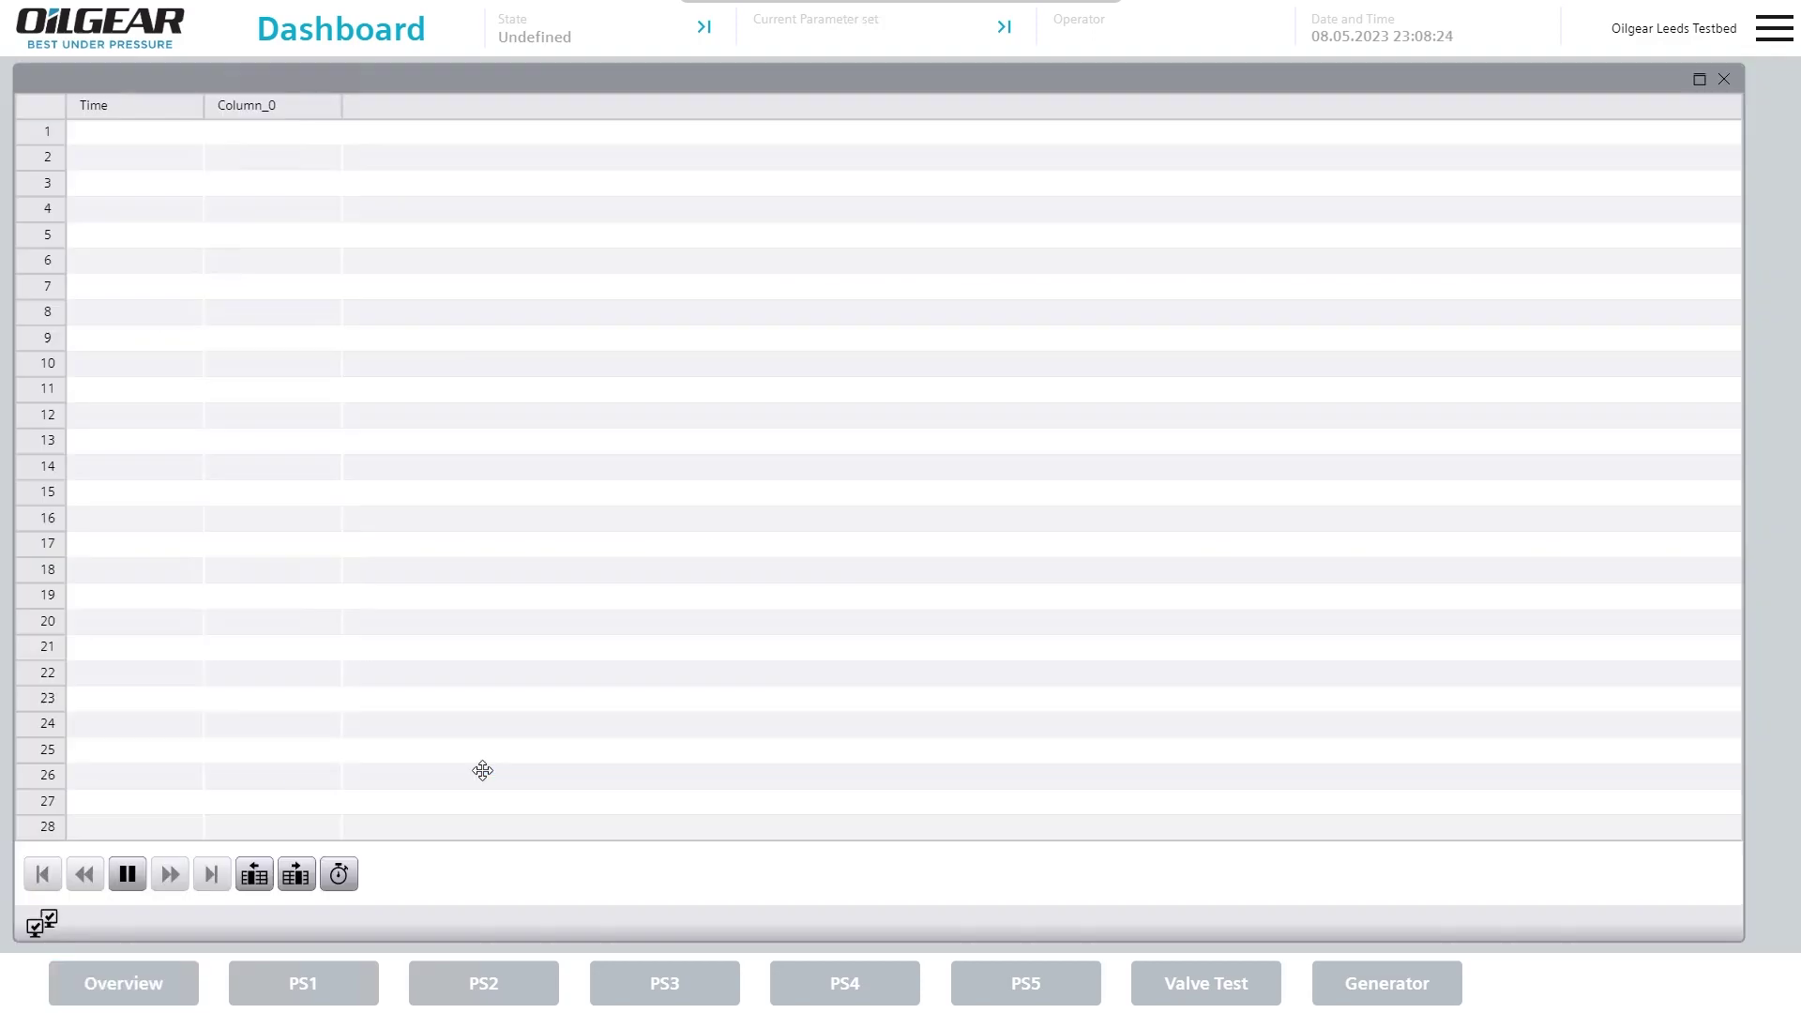
left_click(147, 983)
left_click(229, 656)
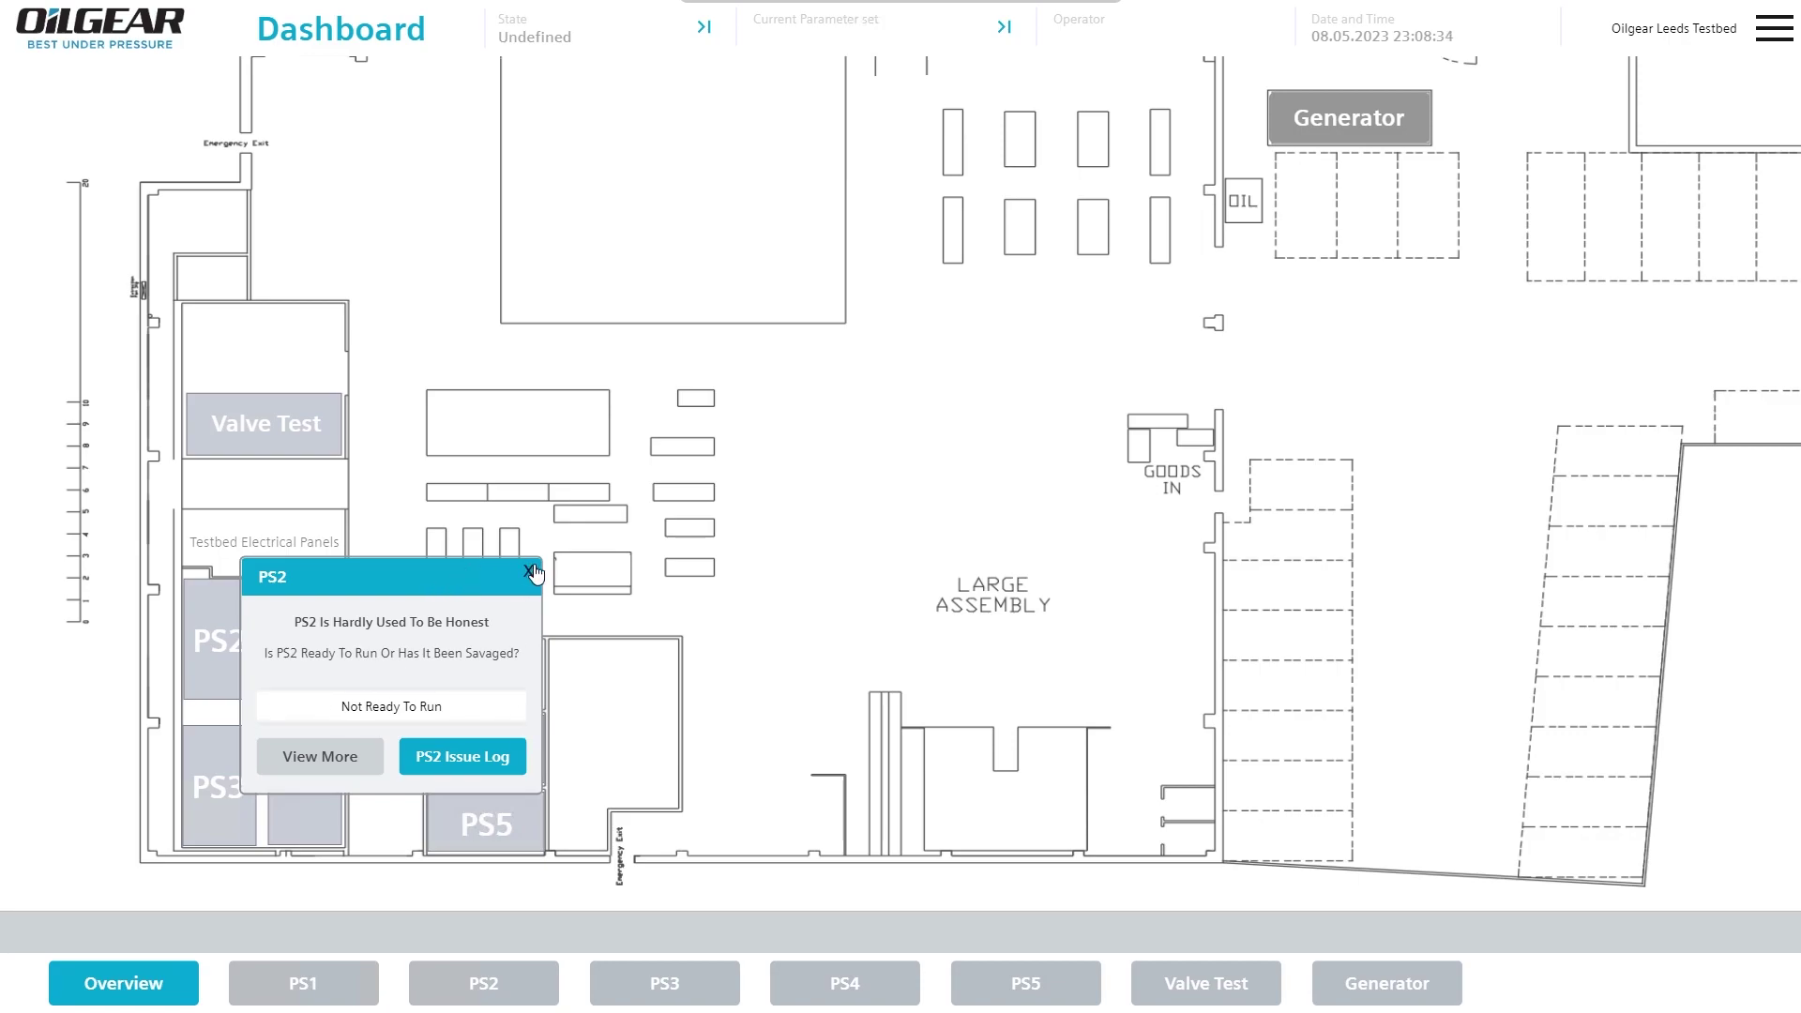
- Close the PS2 popup, reach PS1 via View More, return, and open and close PS2's popup
left_click(530, 571)
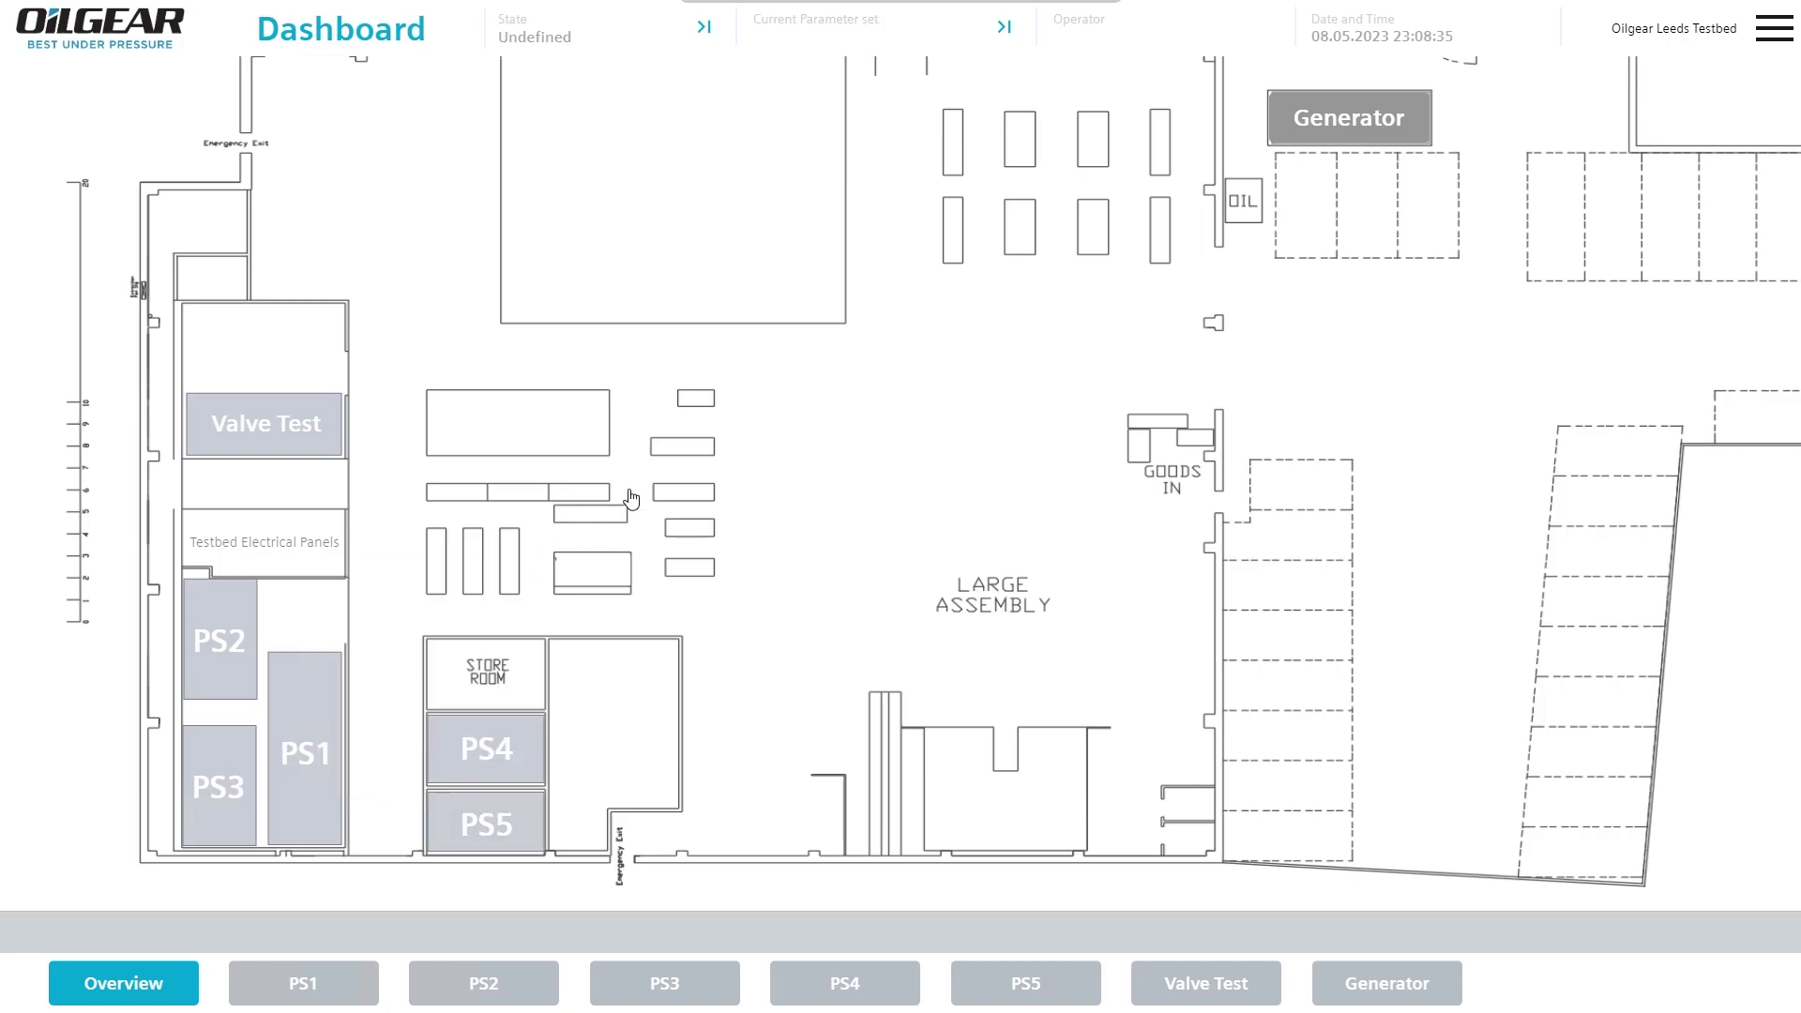
left_click(315, 715)
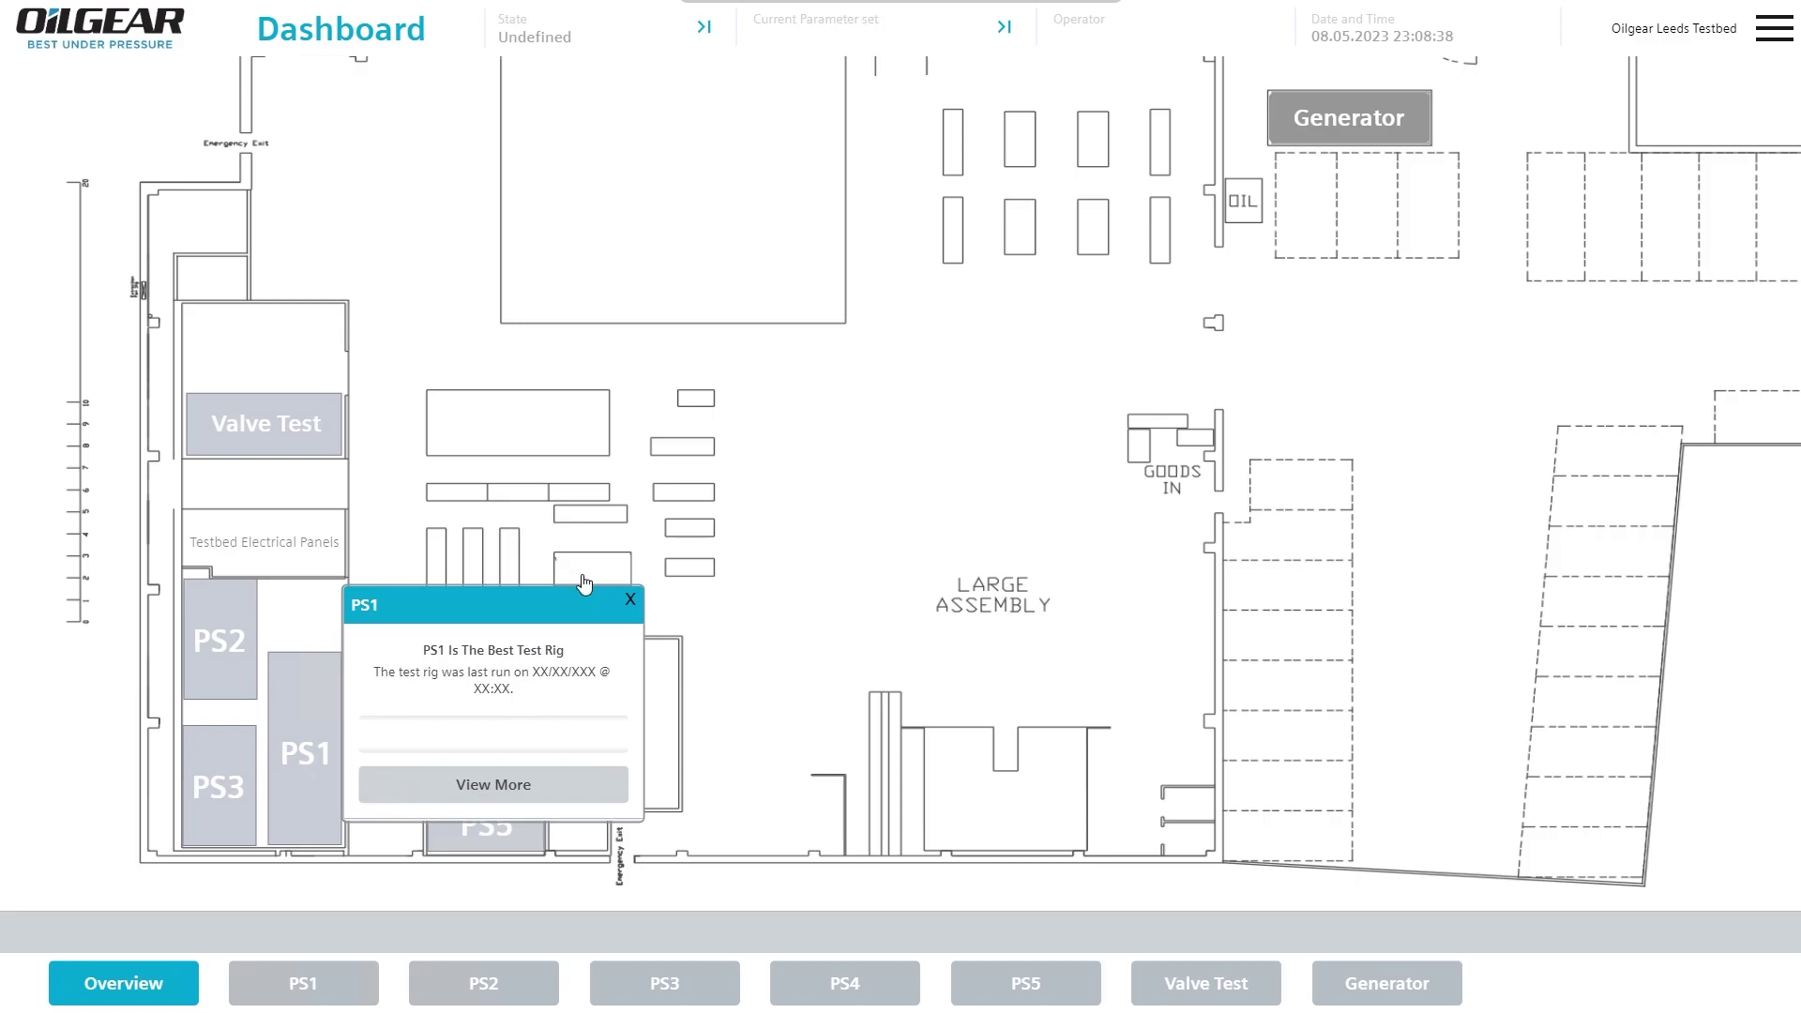
left_click(459, 784)
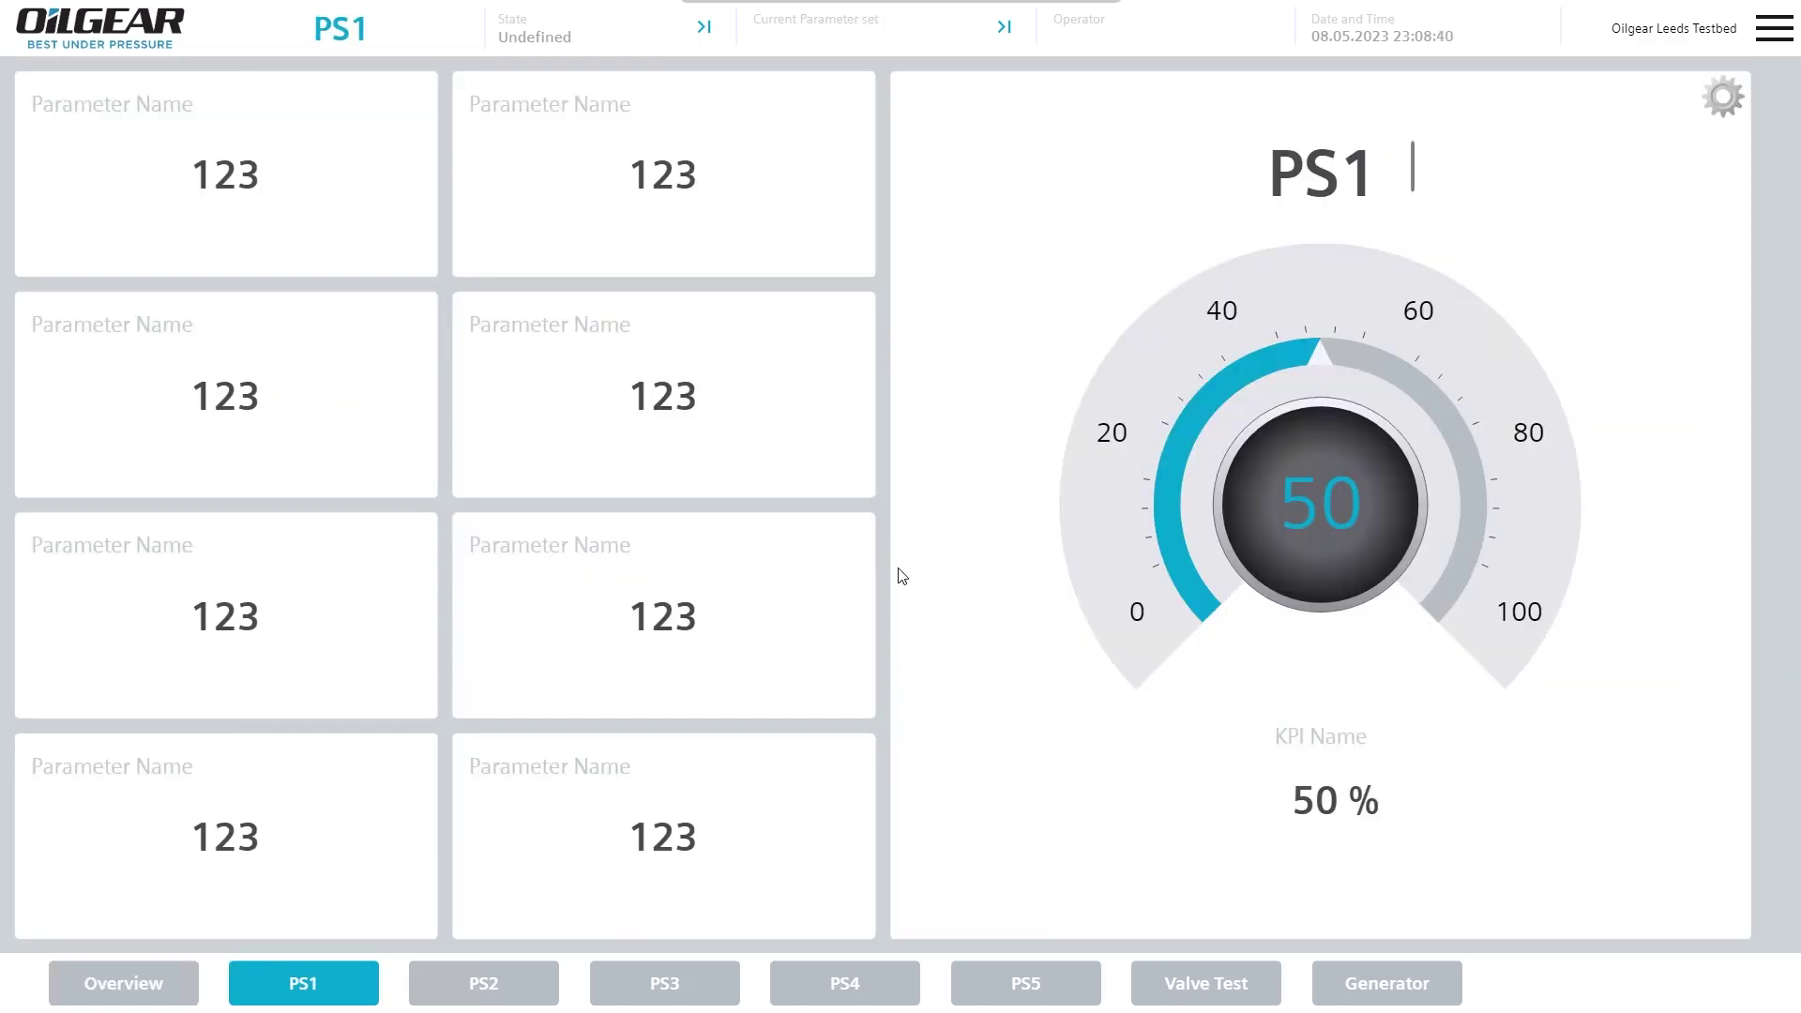
left_click(178, 980)
left_click(216, 660)
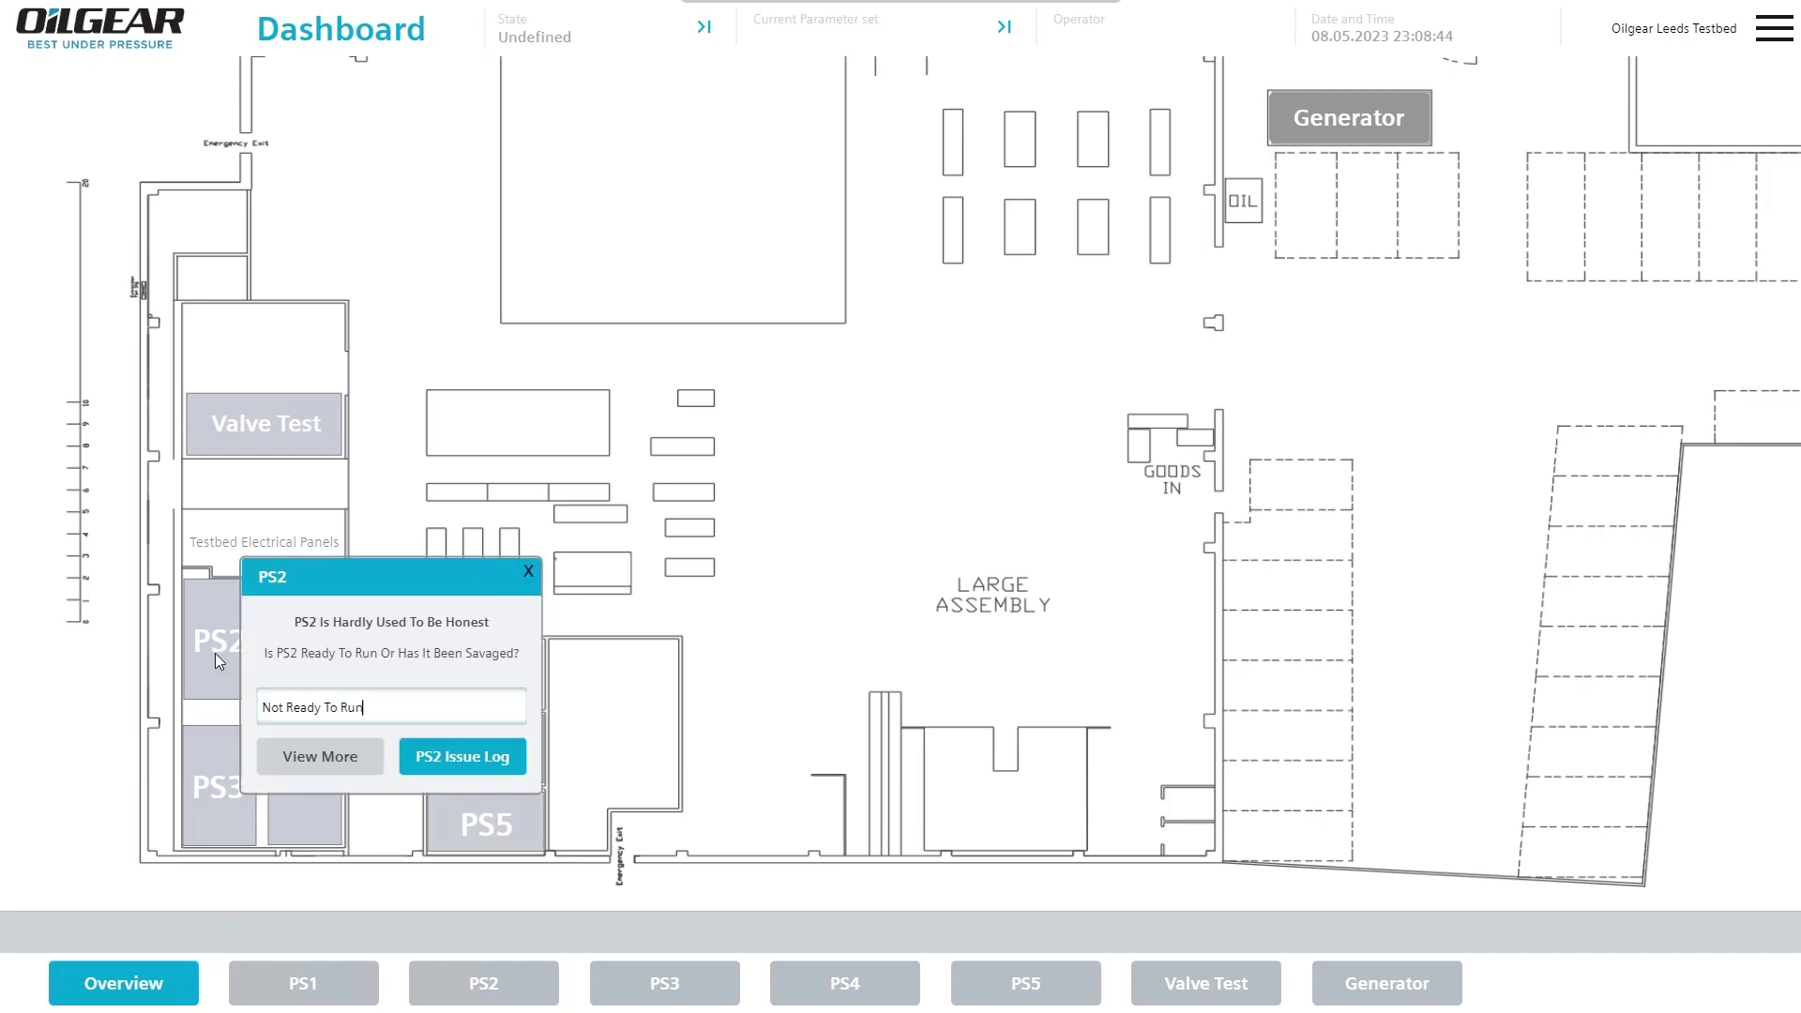
left_click(528, 572)
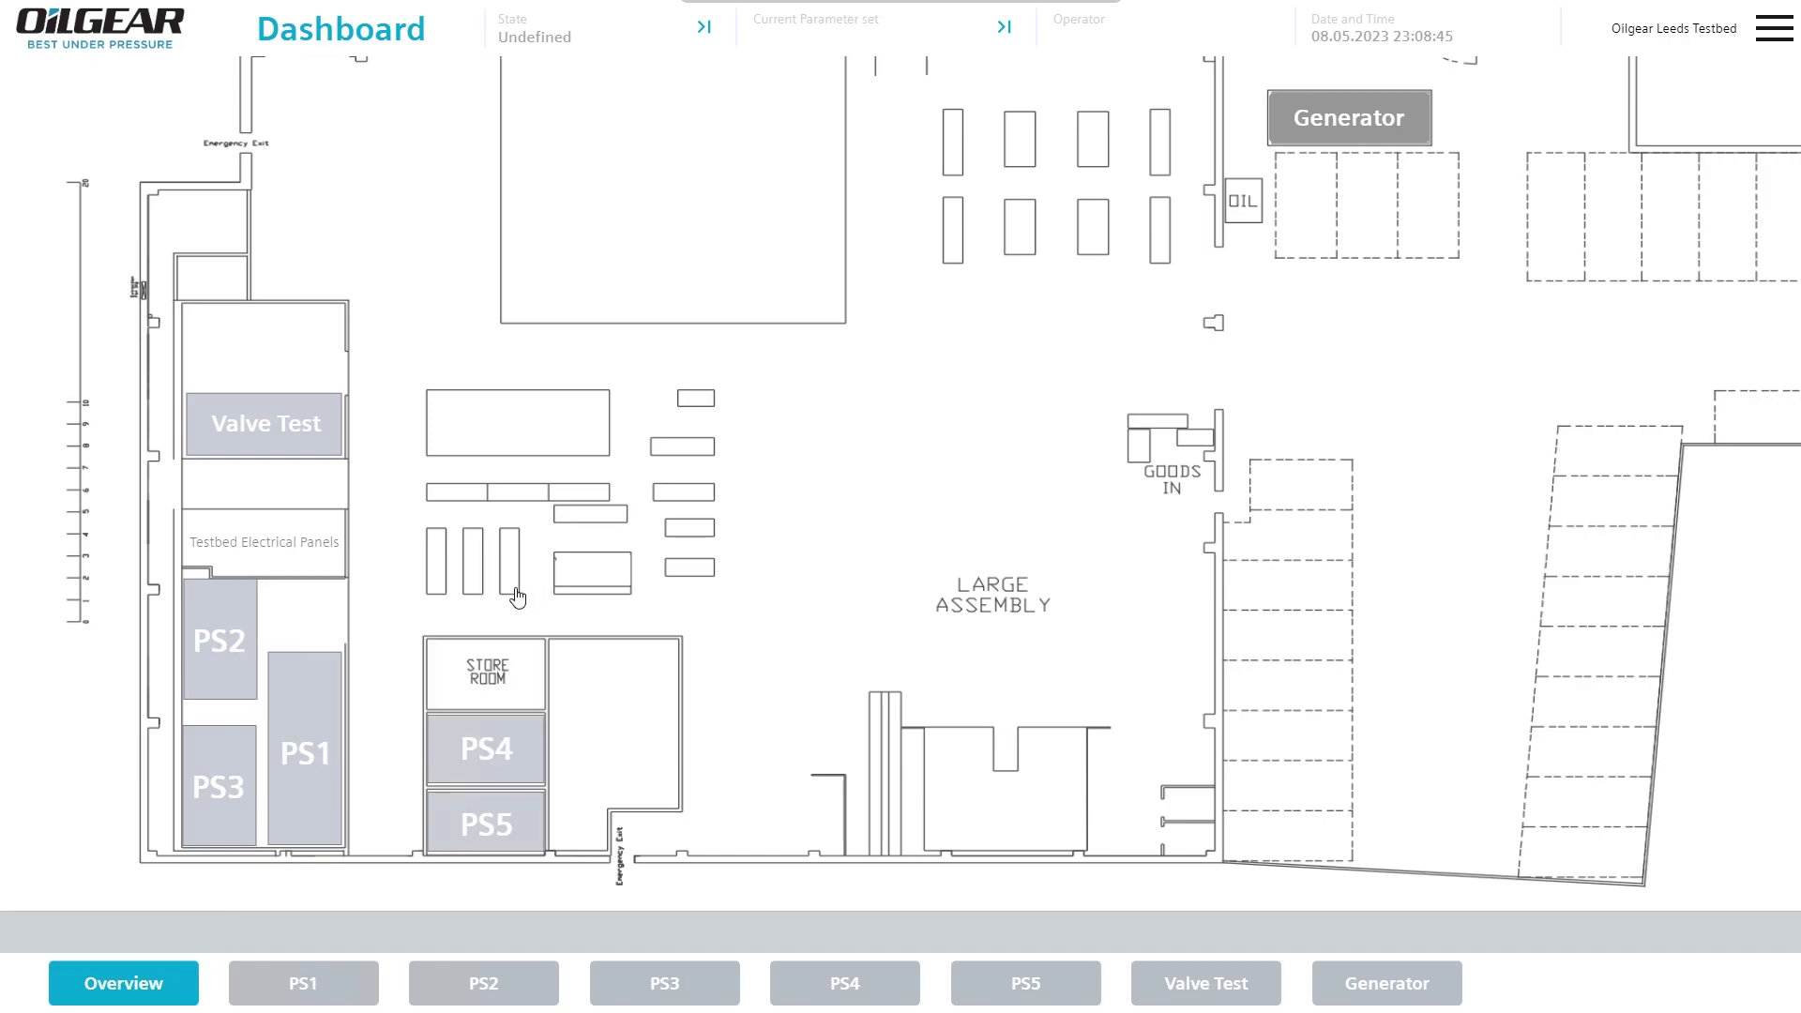
- Visit the PS3, PS4, PS5, Valve Test and Generator pages from the map, returning to Overview each time
left_click(230, 788)
left_click(145, 980)
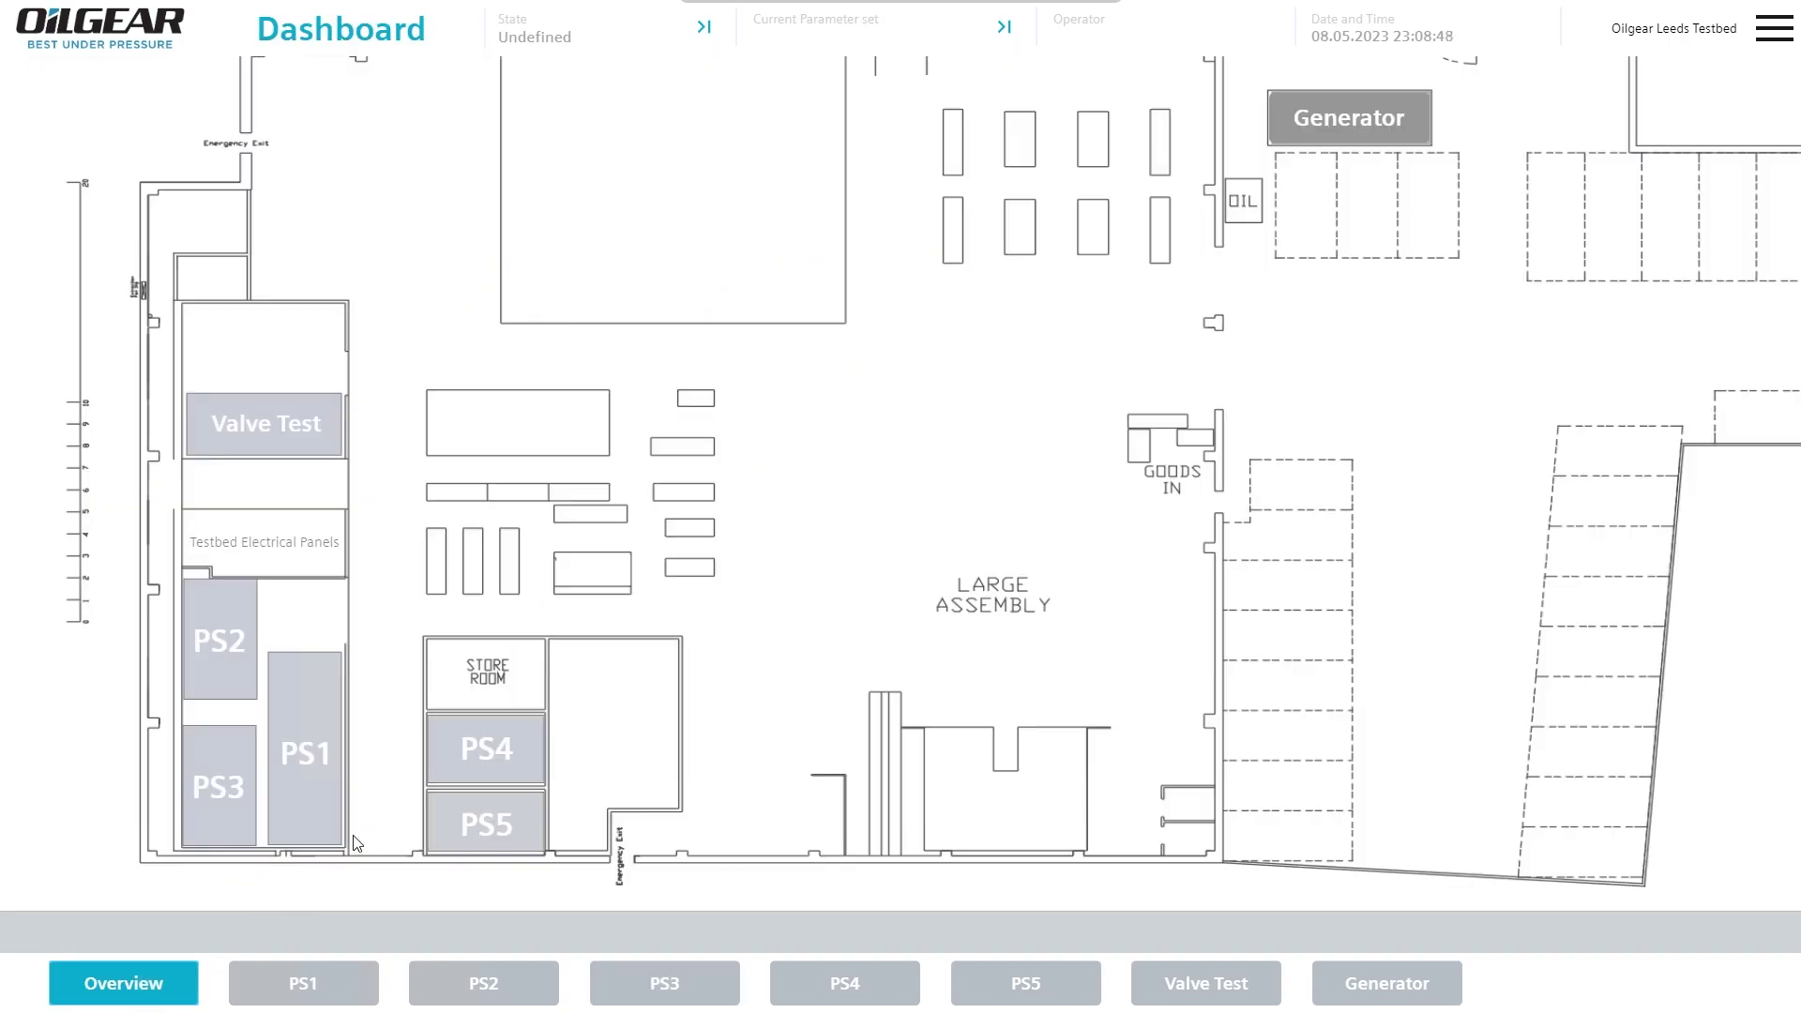
left_click(499, 743)
left_click(135, 999)
left_click(487, 830)
left_click(115, 994)
left_click(281, 323)
left_click(122, 985)
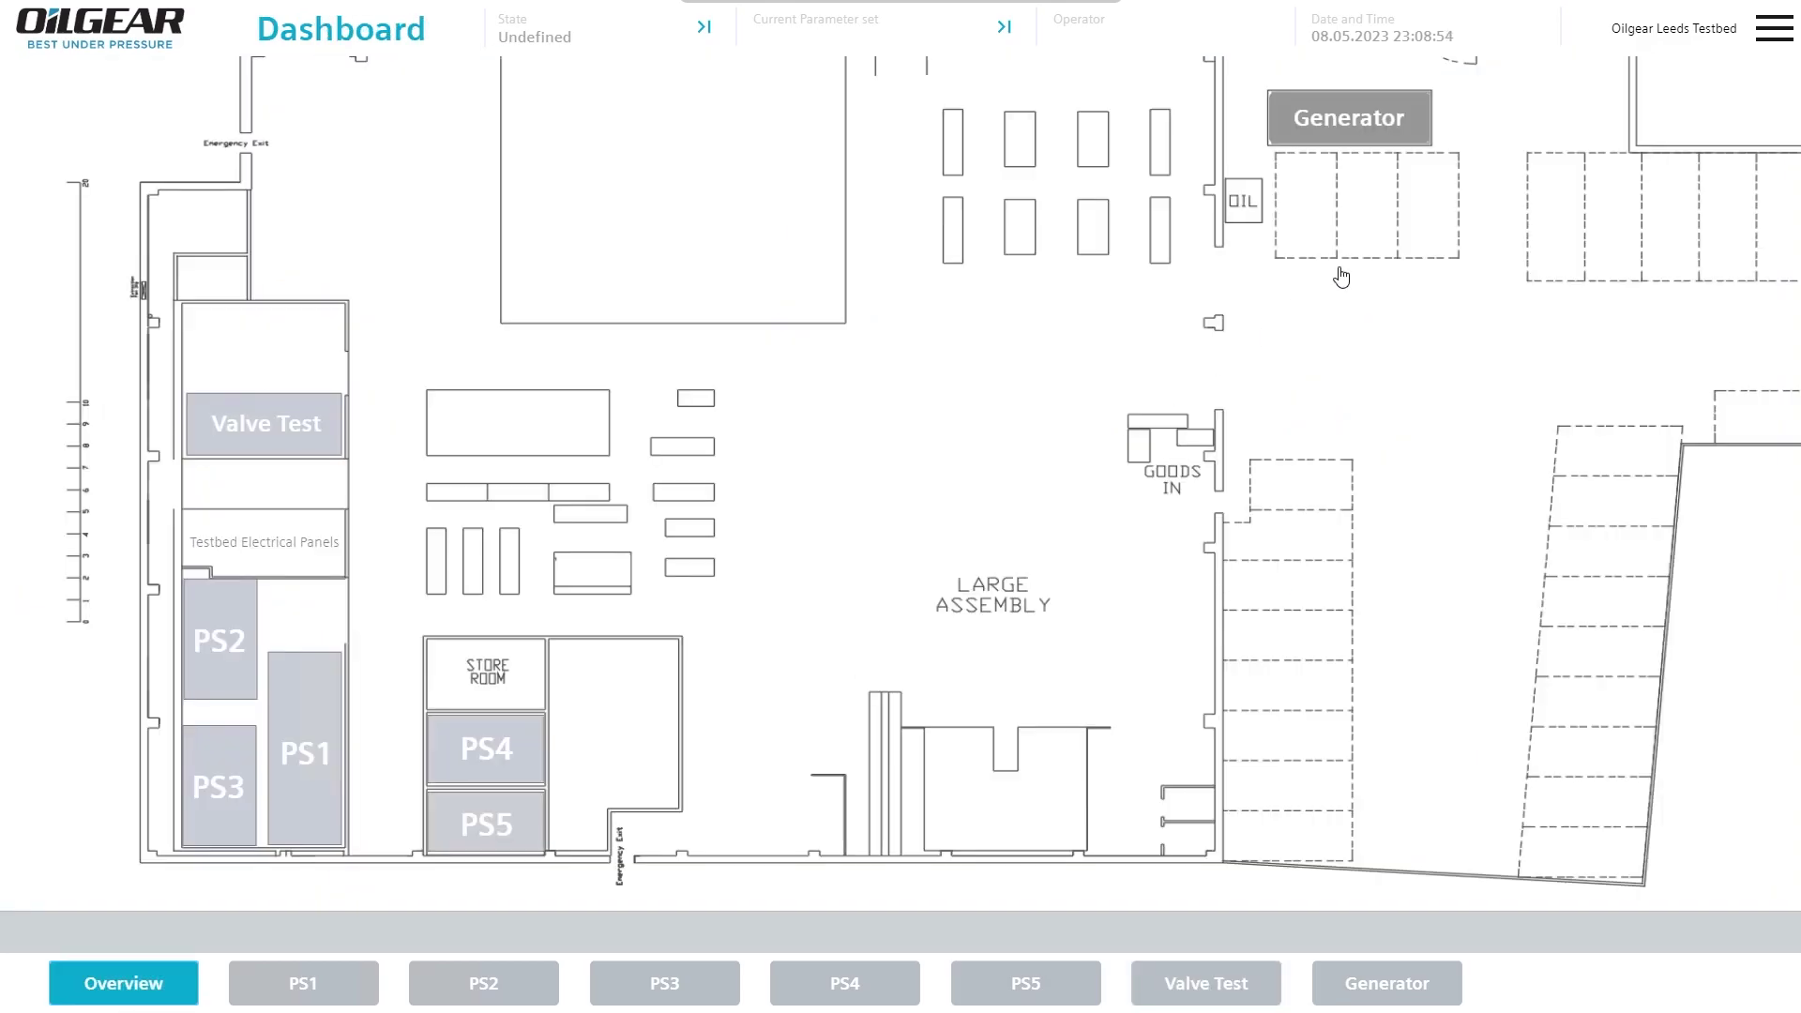
left_click(1332, 141)
left_click(120, 997)
left_click(319, 746)
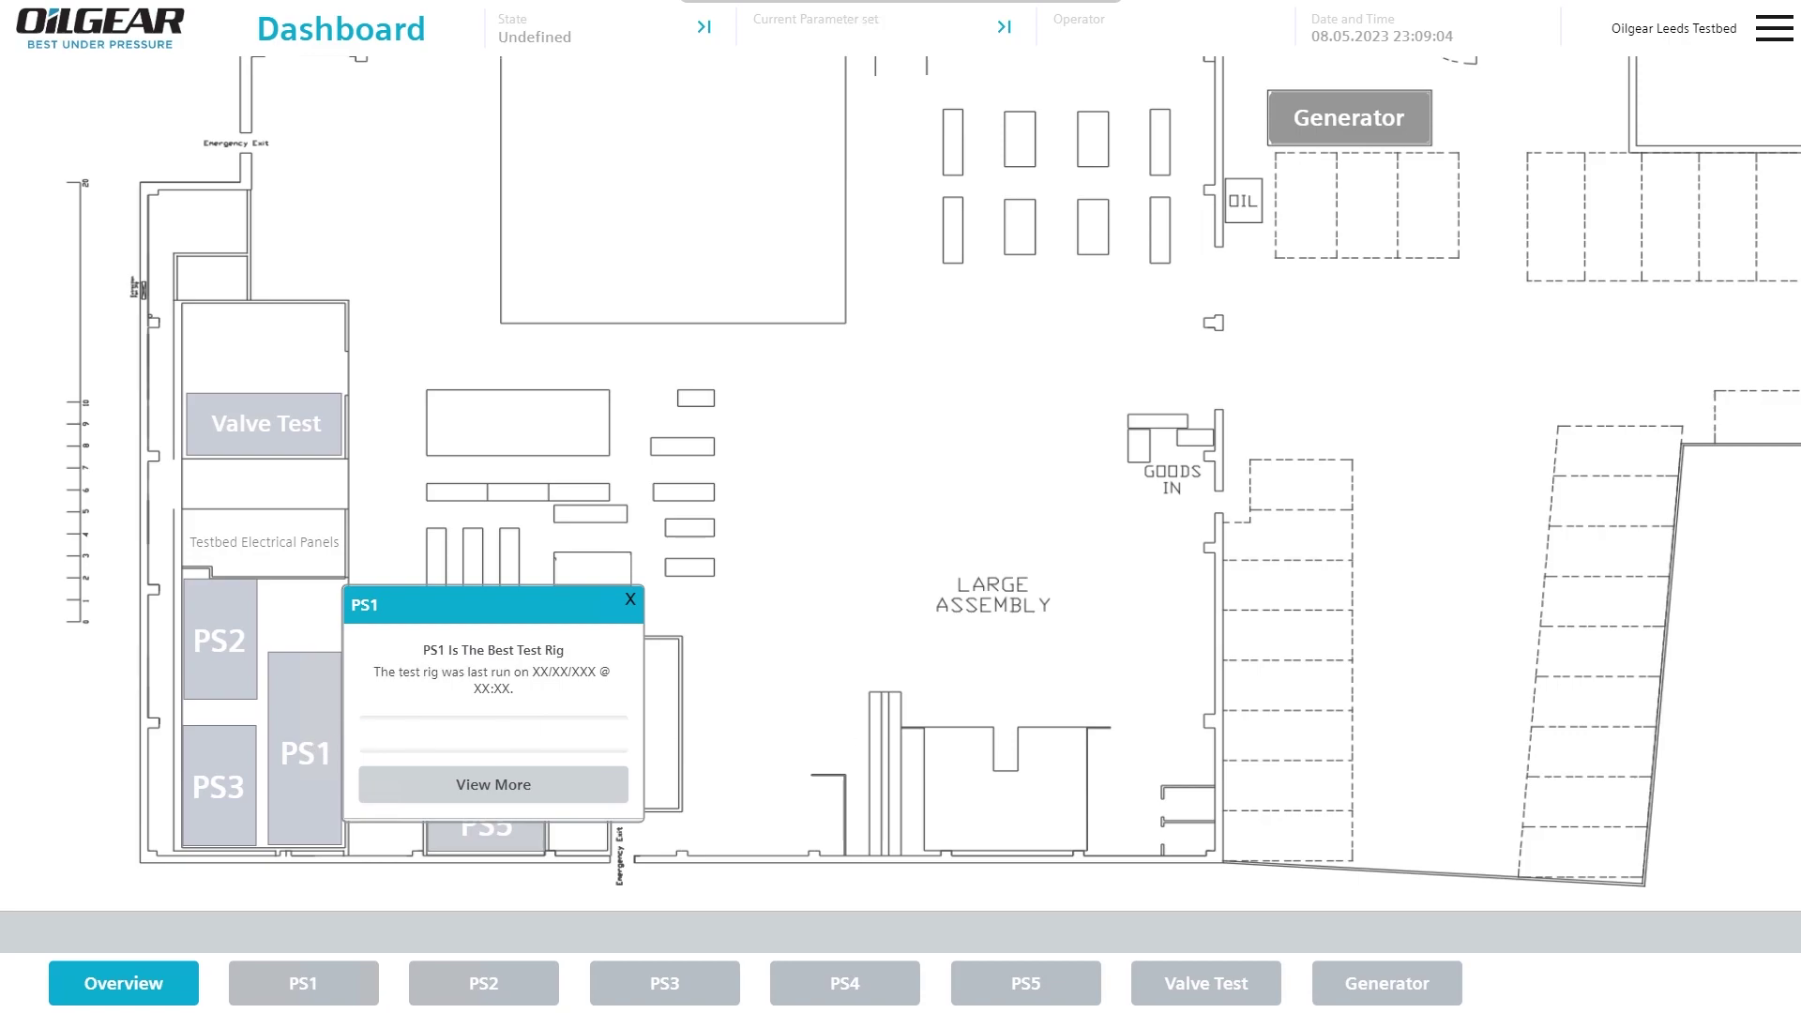
left_click(512, 790)
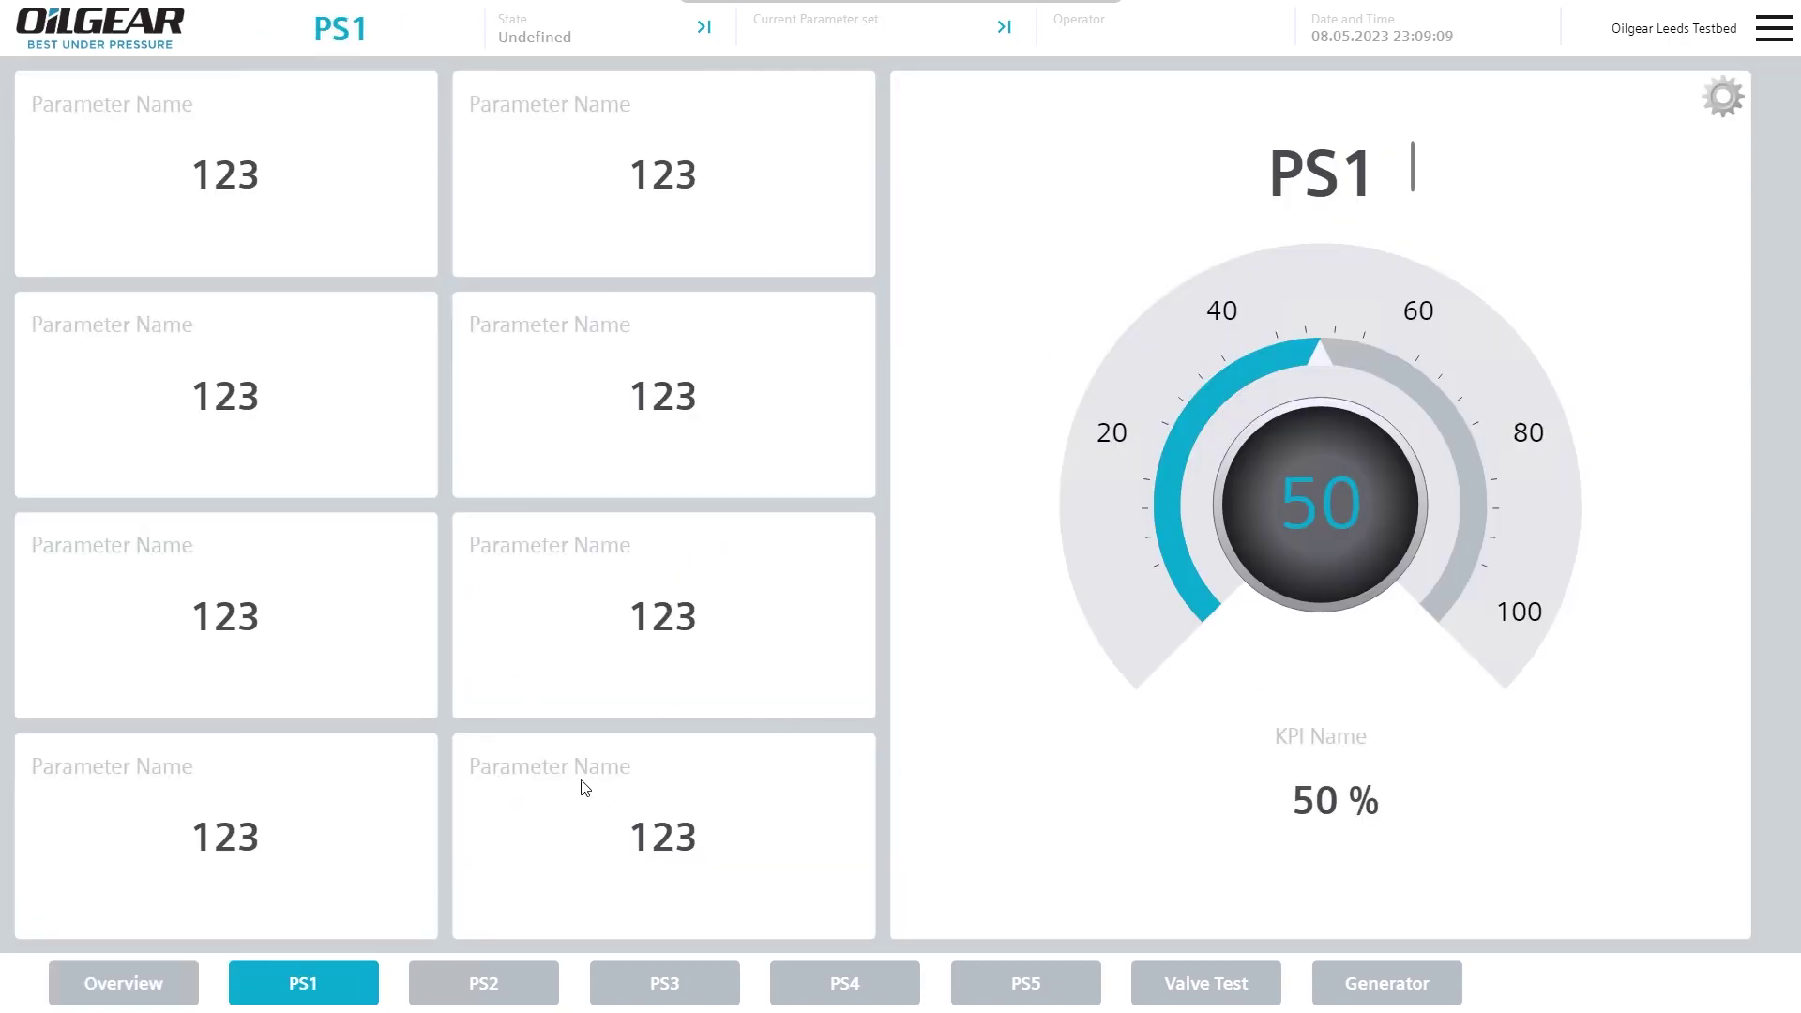
left_click(140, 1000)
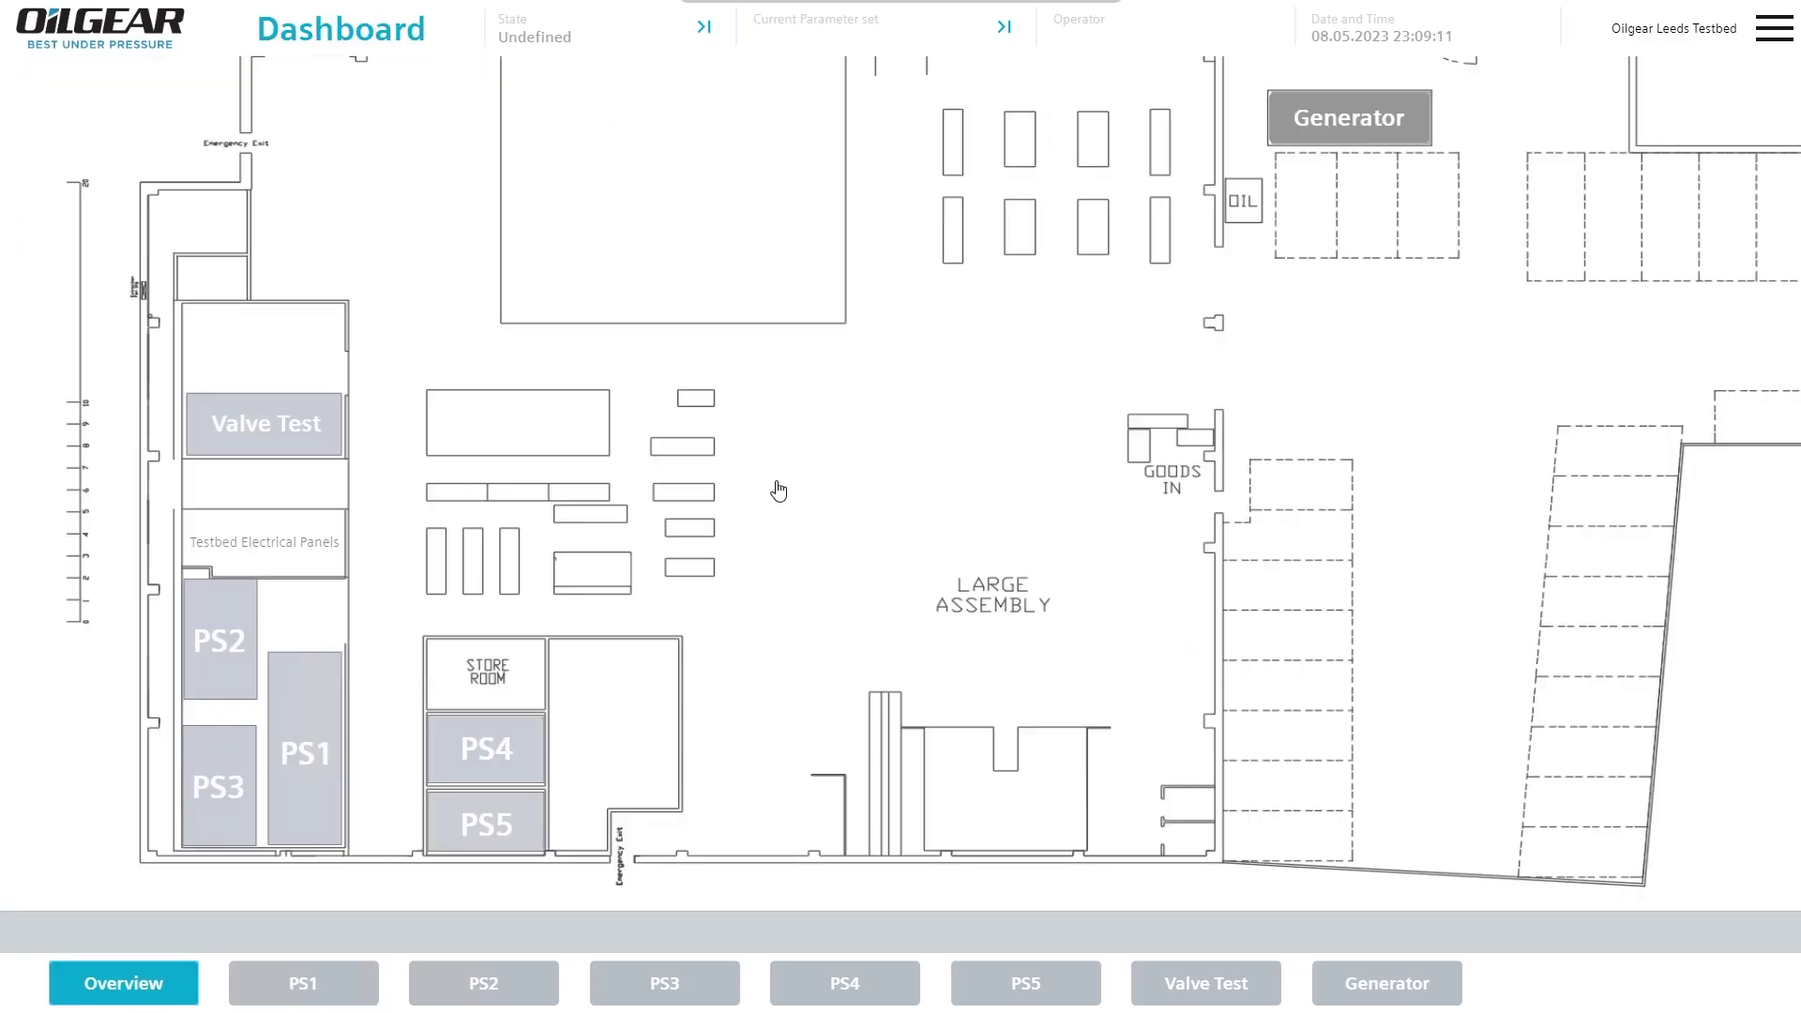